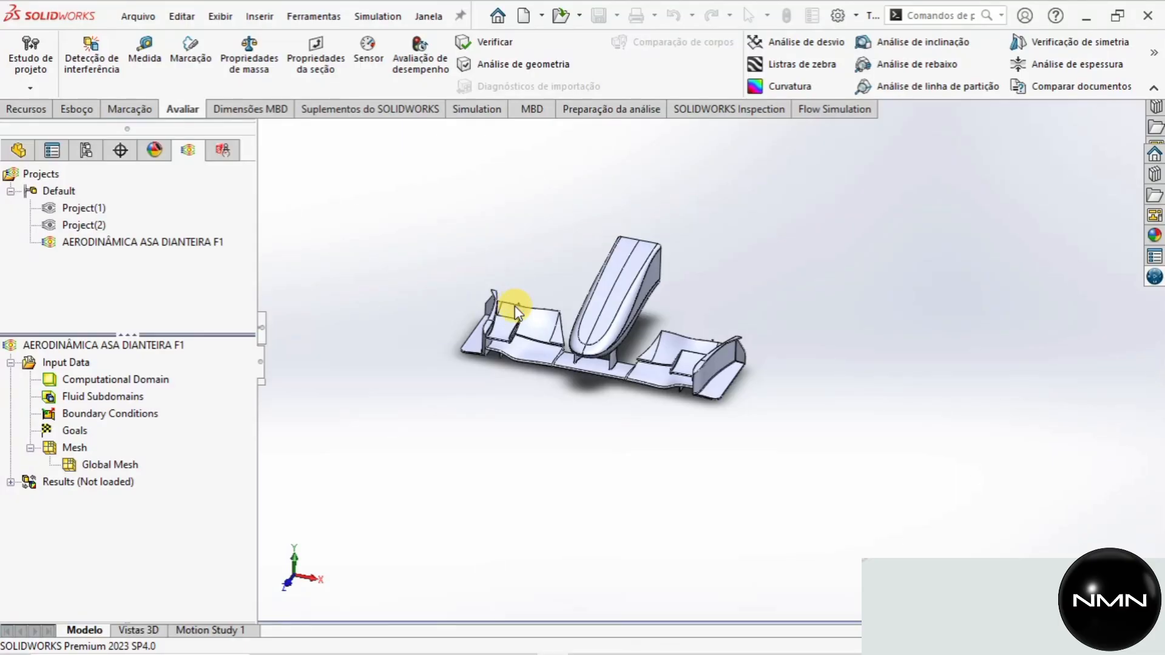
Start a new flow simulation project with the Wizard and name it ASA DIANTEIRA F1.
{"action": "scroll", "coordinate": [593, 395], "scroll_direction": "up", "scroll_amount": 4}
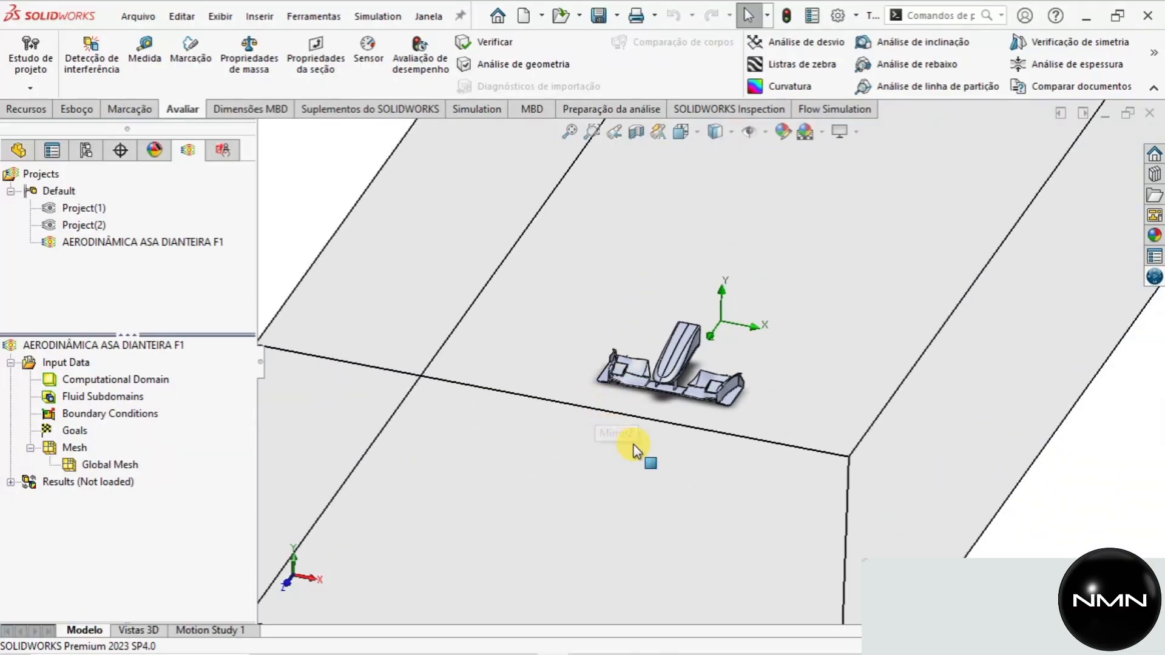
{"action": "scroll", "coordinate": [643, 424], "scroll_direction": "down", "scroll_amount": 3}
{"action": "scroll", "coordinate": [788, 364], "scroll_direction": "down", "scroll_amount": 2}
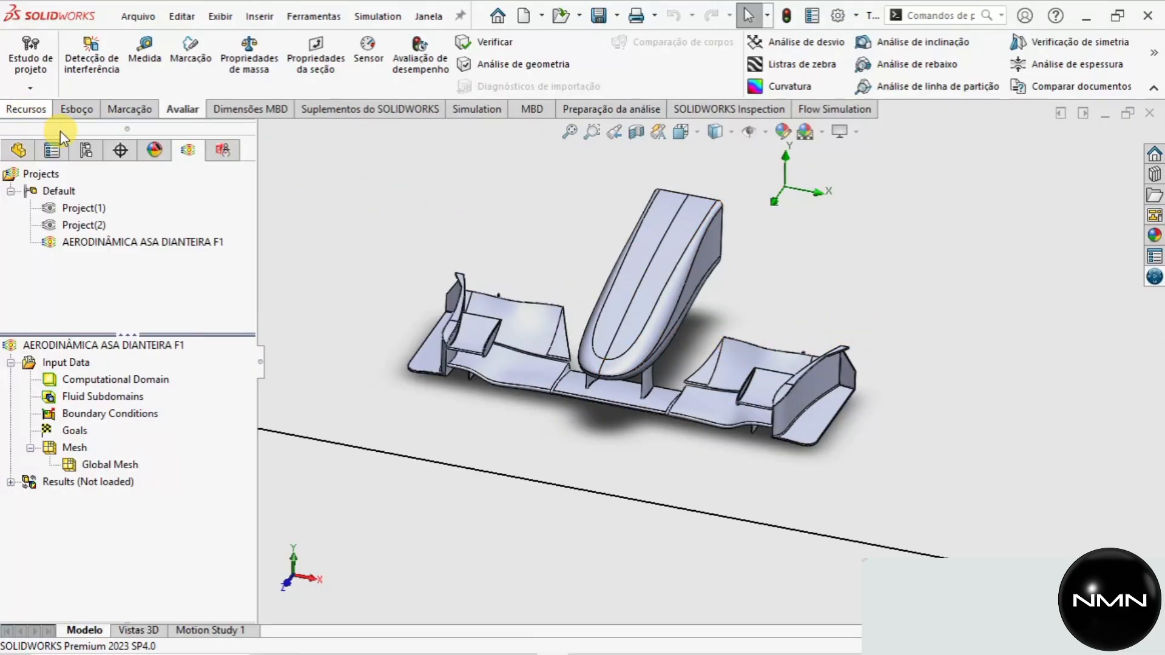
{"action": "left_click", "coordinate": [819, 110]}
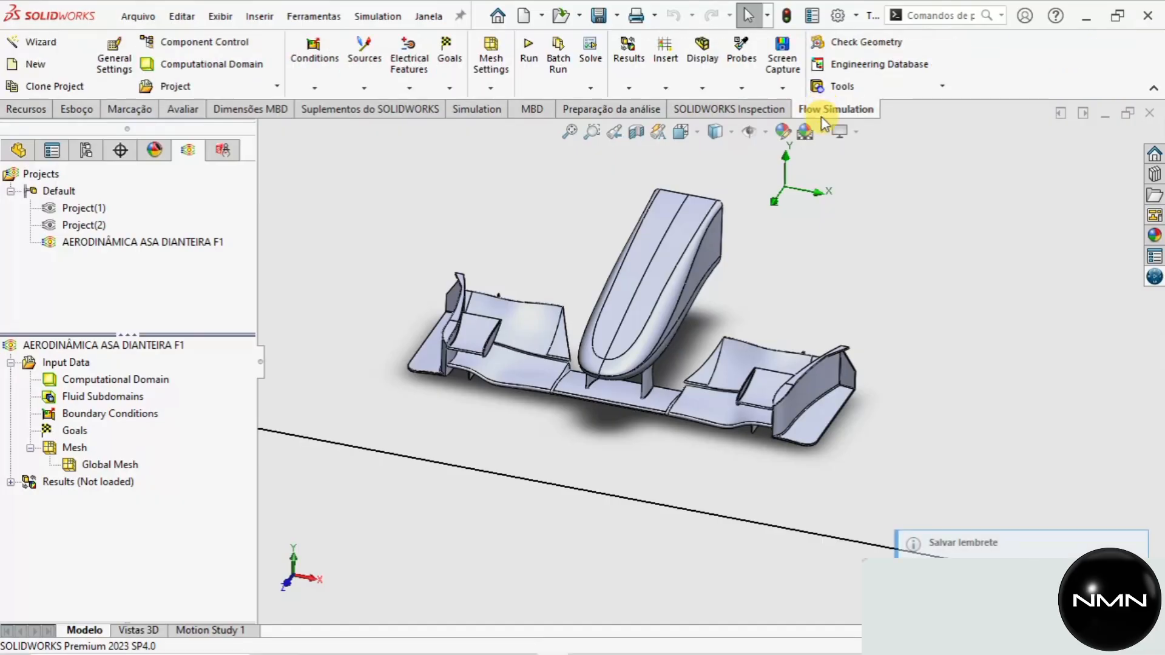
{"action": "left_click", "coordinate": [41, 43]}
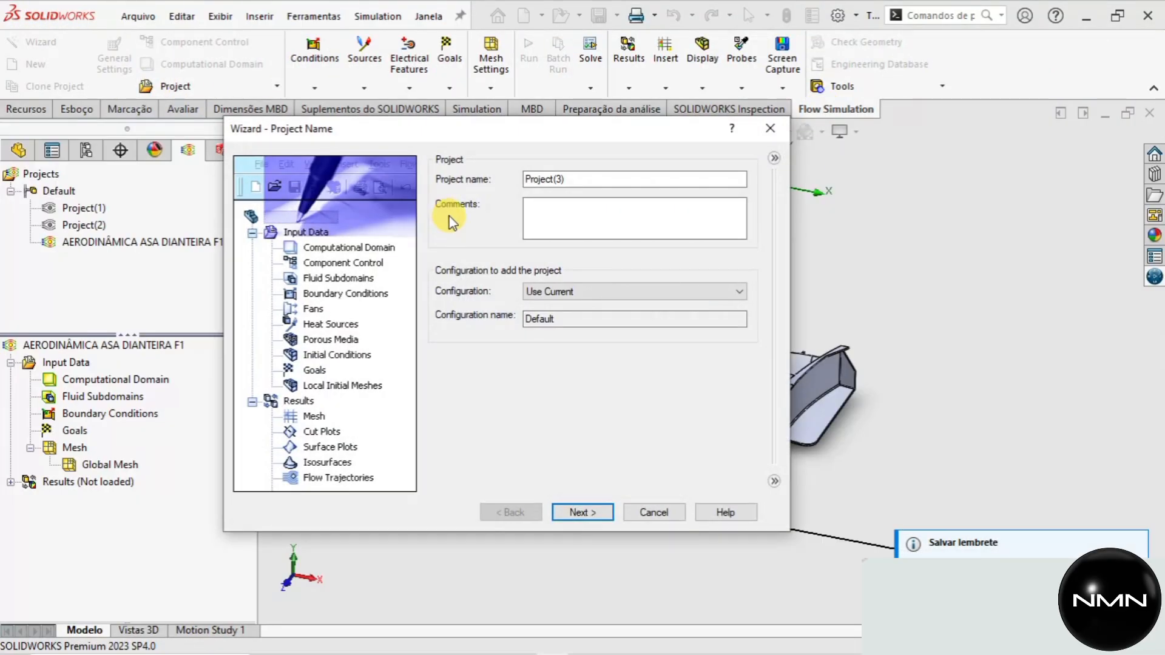
{"action": "left_click", "coordinate": [564, 179]}
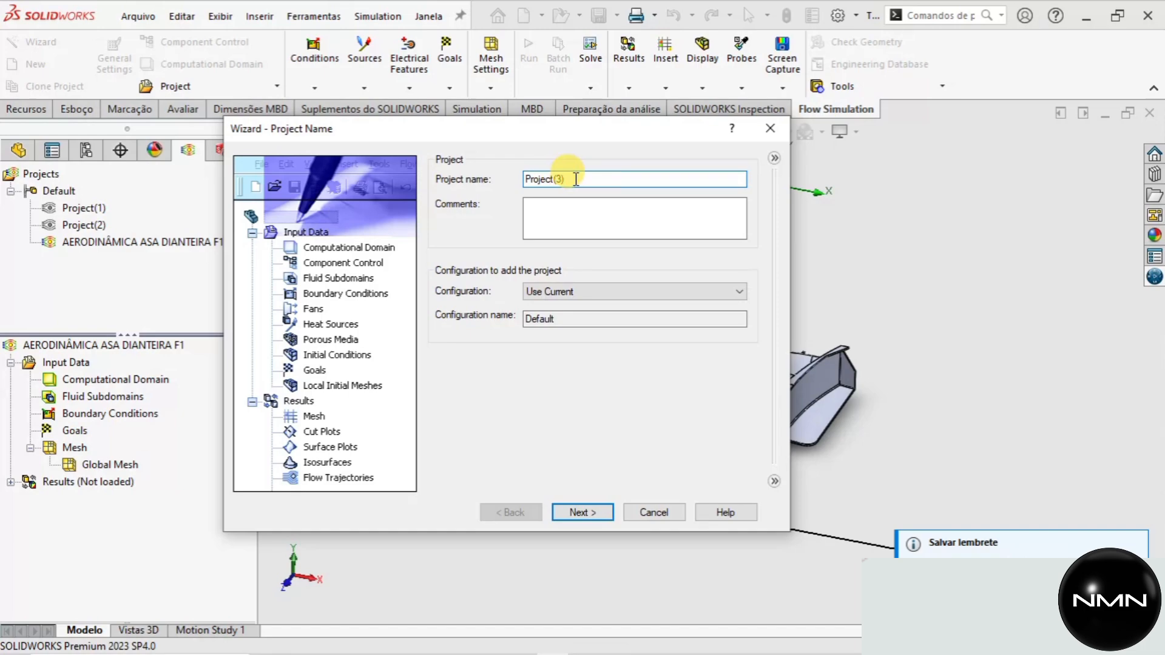
{"action": "left_click_drag", "start_coordinate": [568, 179], "coordinate": [512, 181]}
{"action": "type", "text": "A"}
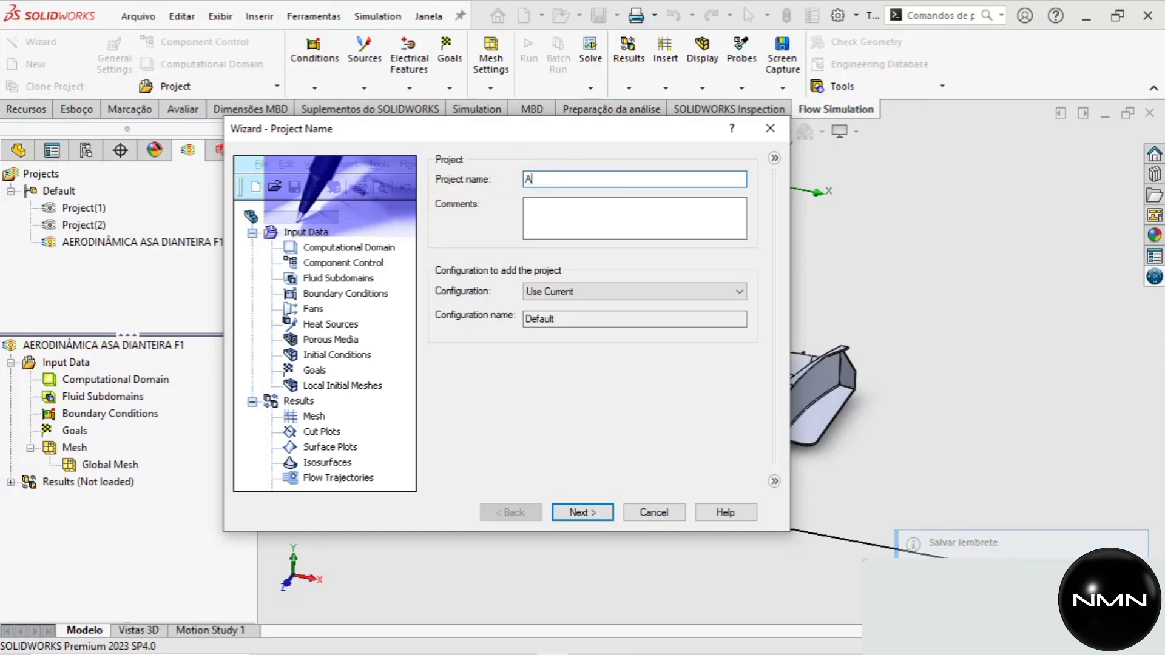
{"action": "type", "text": "SA DIANTEIRA F1"}
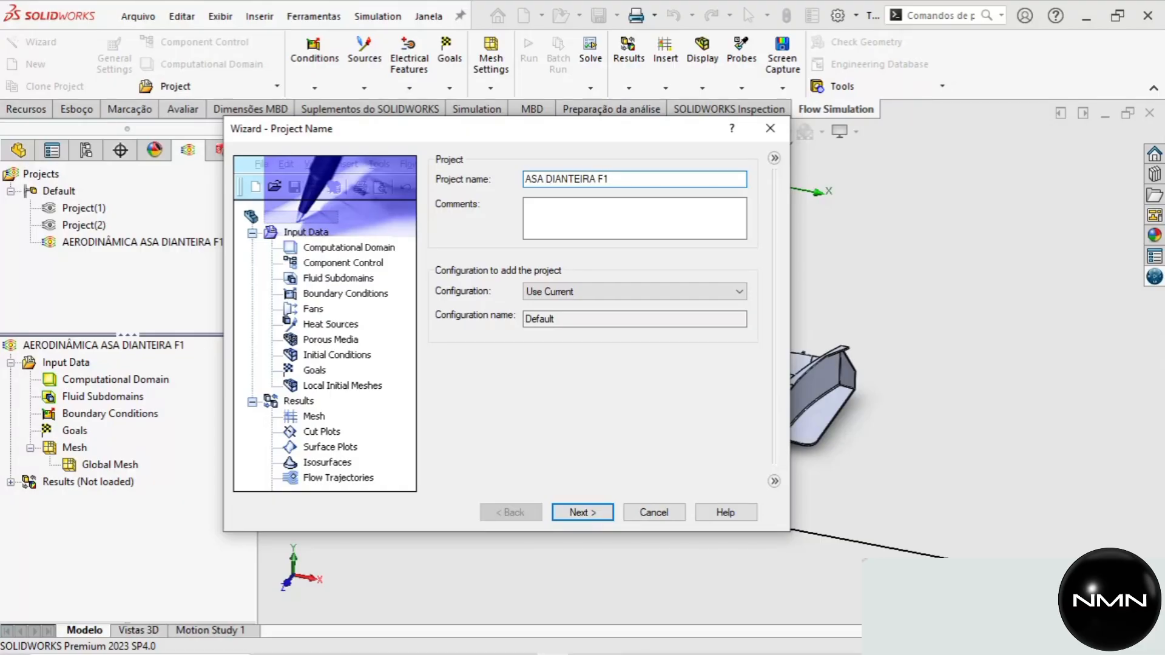
Enter WILLIAMS as the project comment and accept the SI (m-kg-s) unit system.
{"action": "left_click", "coordinate": [553, 205]}
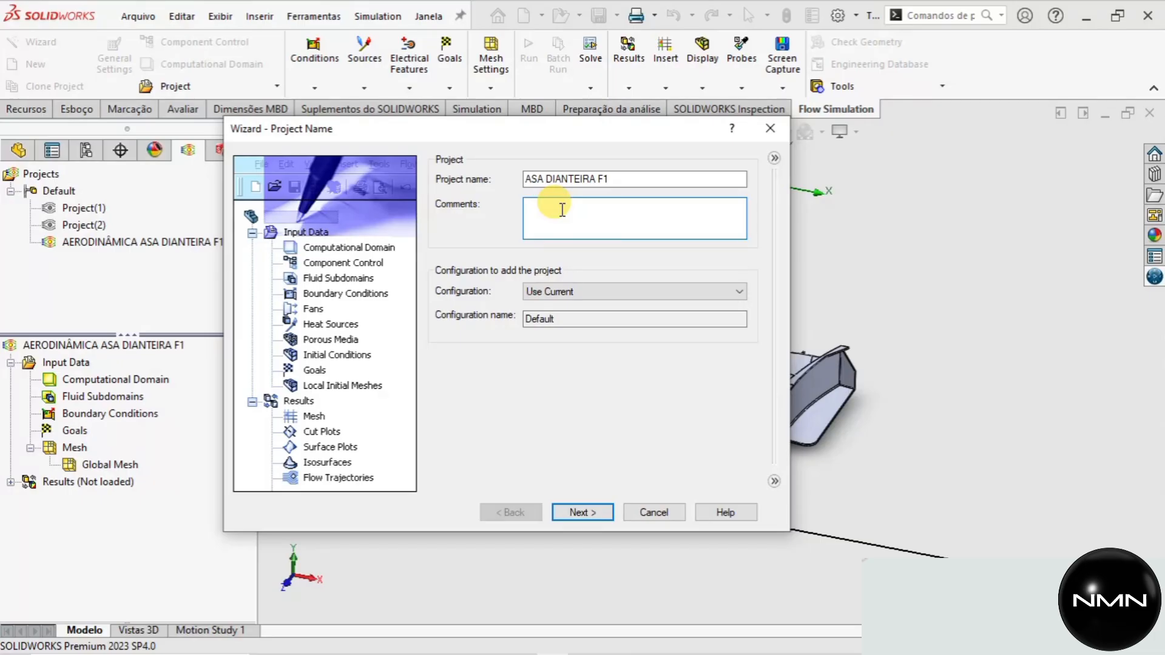
{"action": "type", "text": "WILLIAMS"}
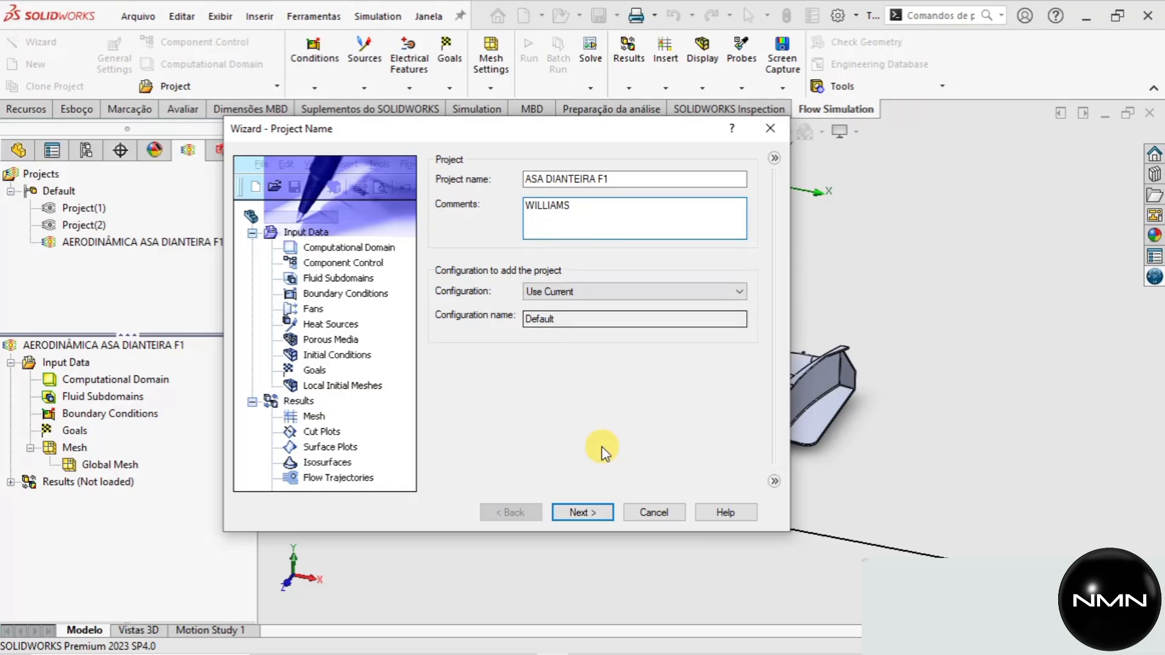
{"action": "left_click", "coordinate": [592, 510]}
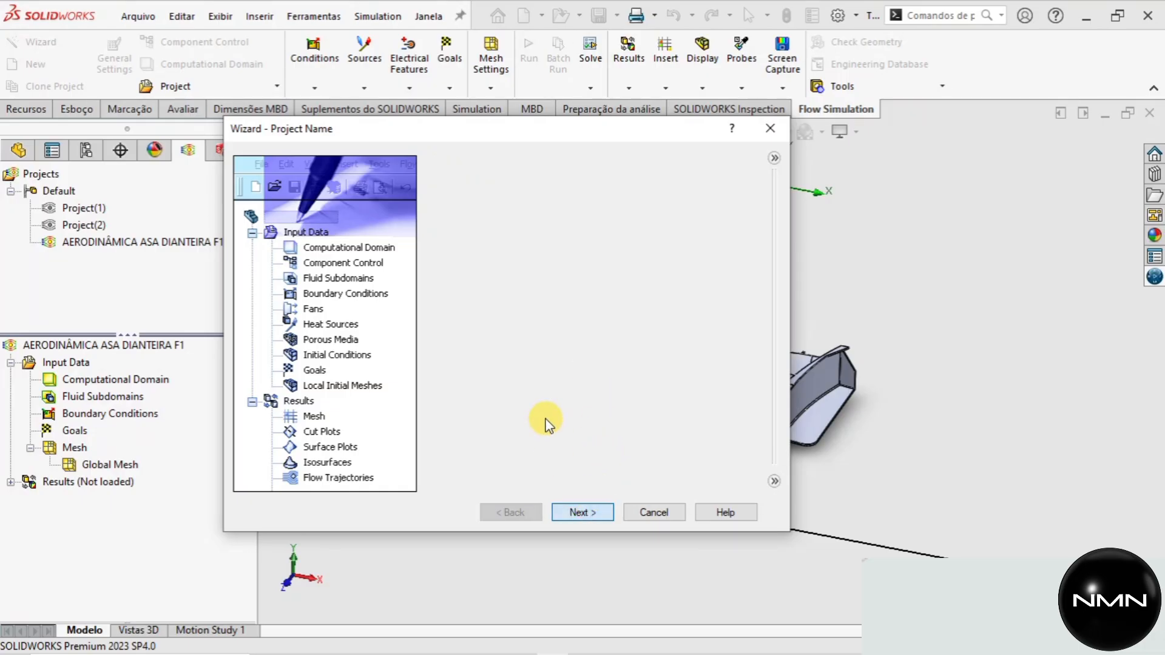
{"action": "left_click", "coordinate": [560, 517]}
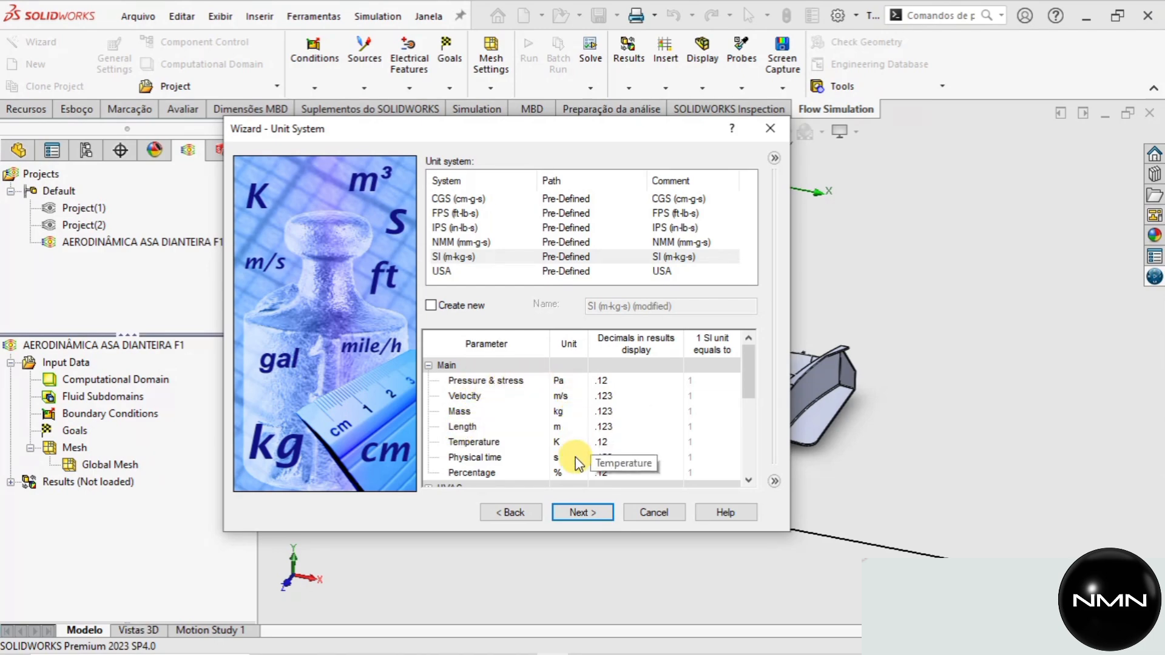
{"action": "left_click", "coordinate": [588, 508]}
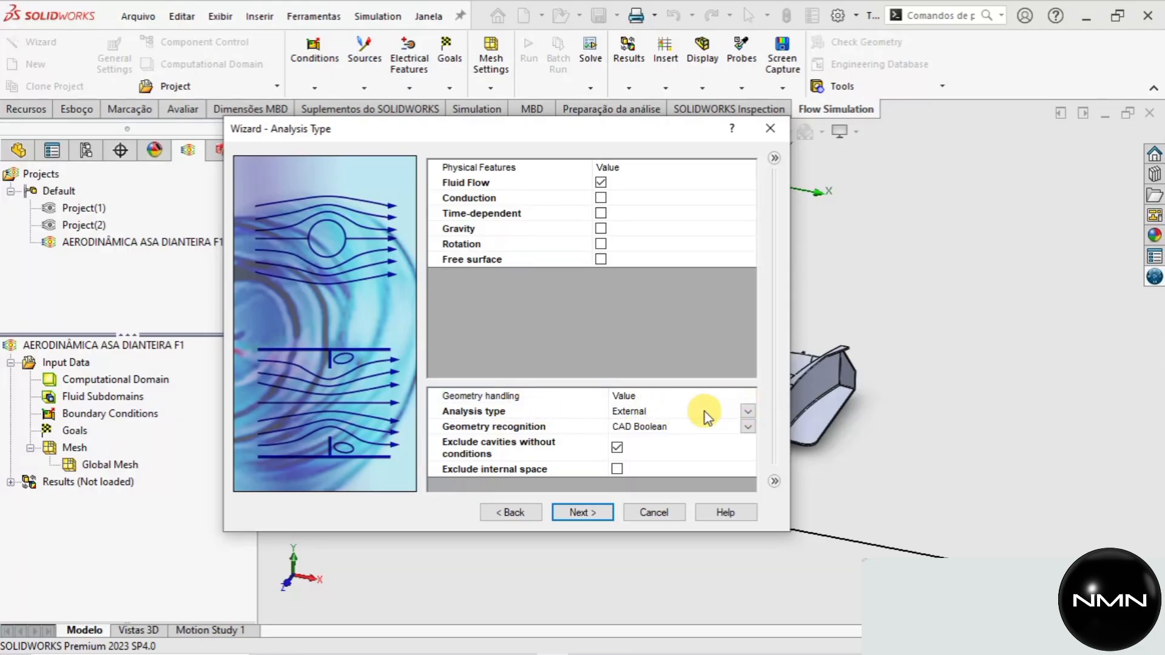
Move the wizard dialog off the model and examine the front wing inside its computational domain.
{"action": "left_click", "coordinate": [749, 413]}
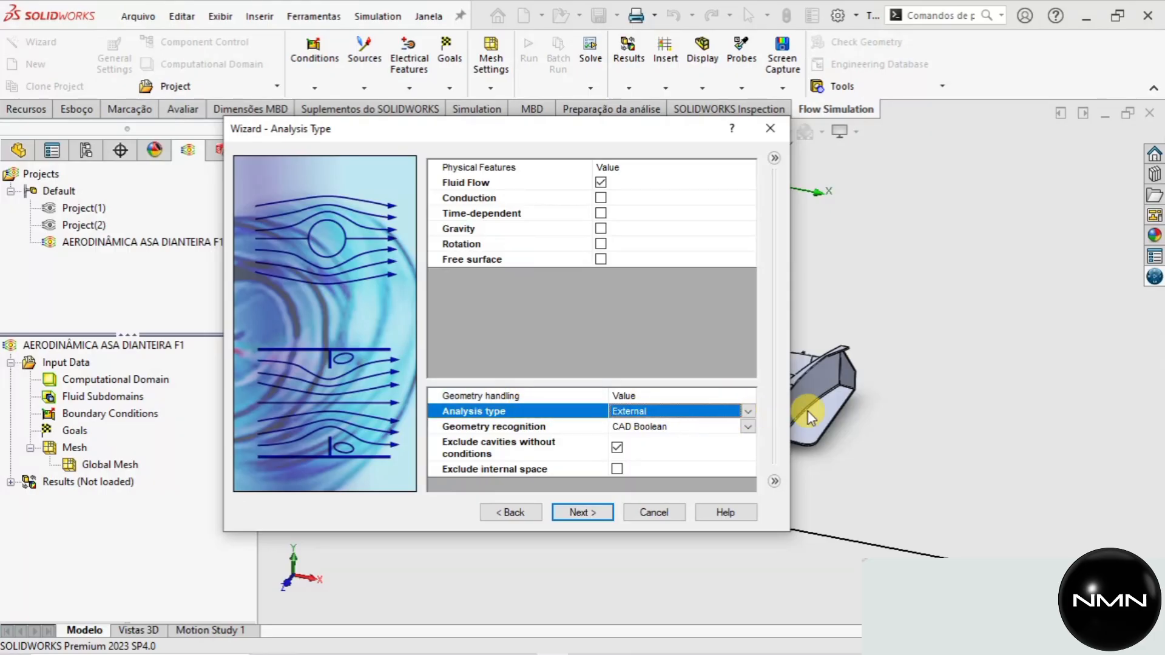
{"action": "scroll", "coordinate": [881, 428], "scroll_direction": "down", "scroll_amount": 6}
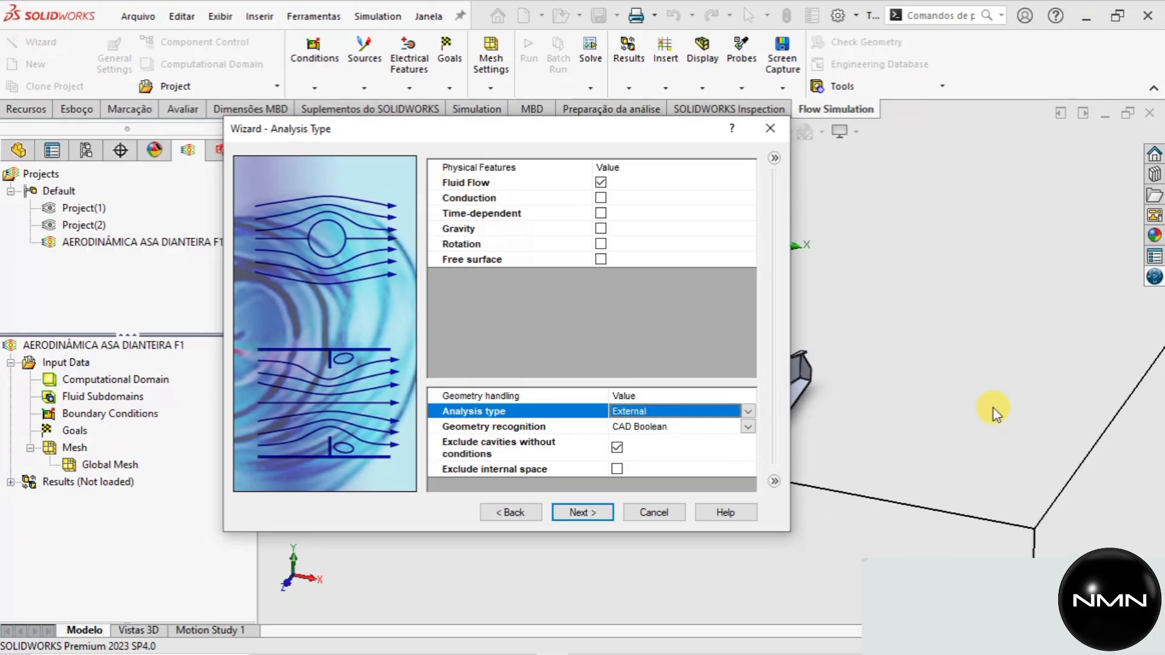
{"action": "scroll", "coordinate": [385, 559], "scroll_direction": "up", "scroll_amount": 5}
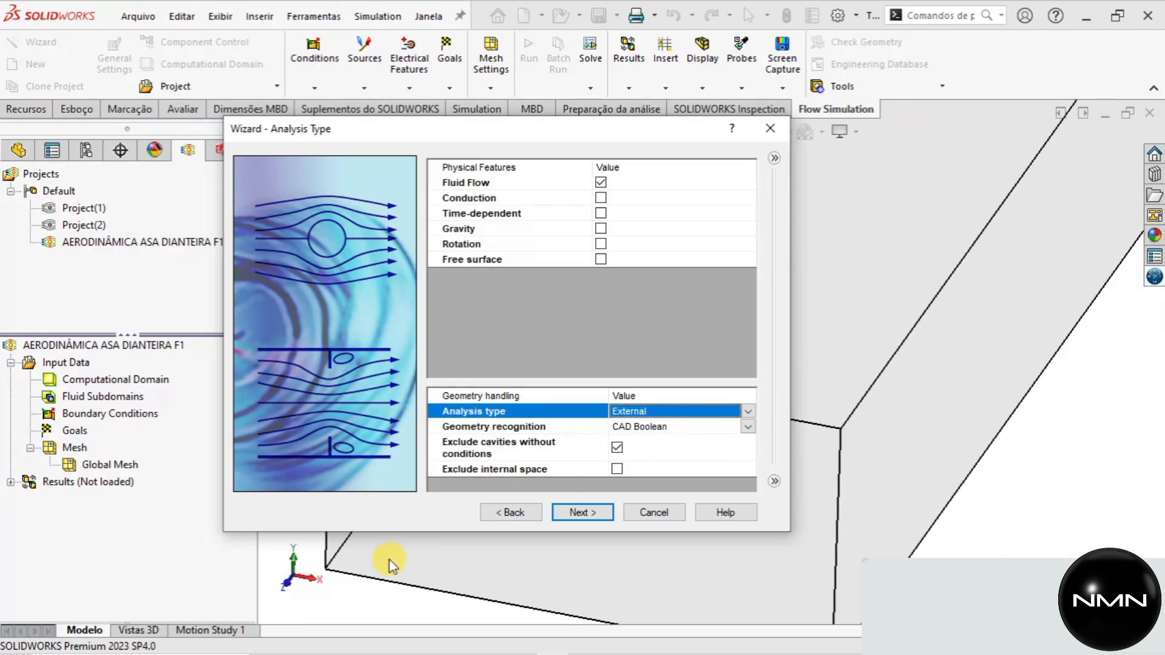
{"action": "scroll", "coordinate": [1048, 408], "scroll_direction": "up", "scroll_amount": 2}
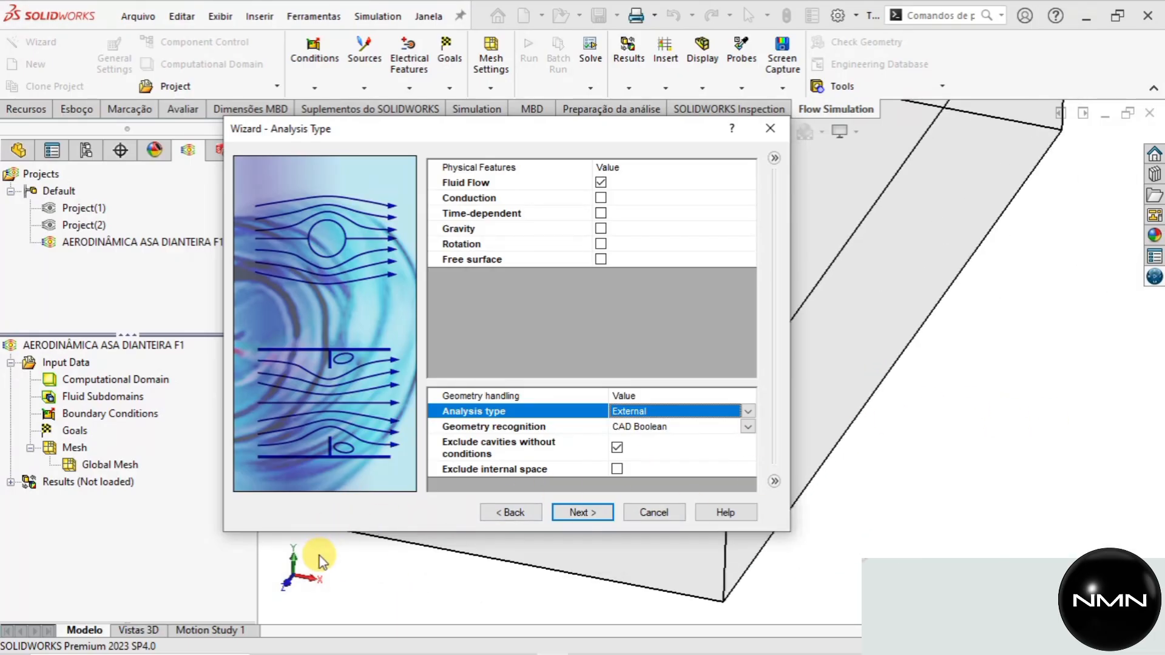
{"action": "scroll", "coordinate": [328, 555], "scroll_direction": "up", "scroll_amount": 3}
{"action": "scroll", "coordinate": [840, 233], "scroll_direction": "down", "scroll_amount": 2}
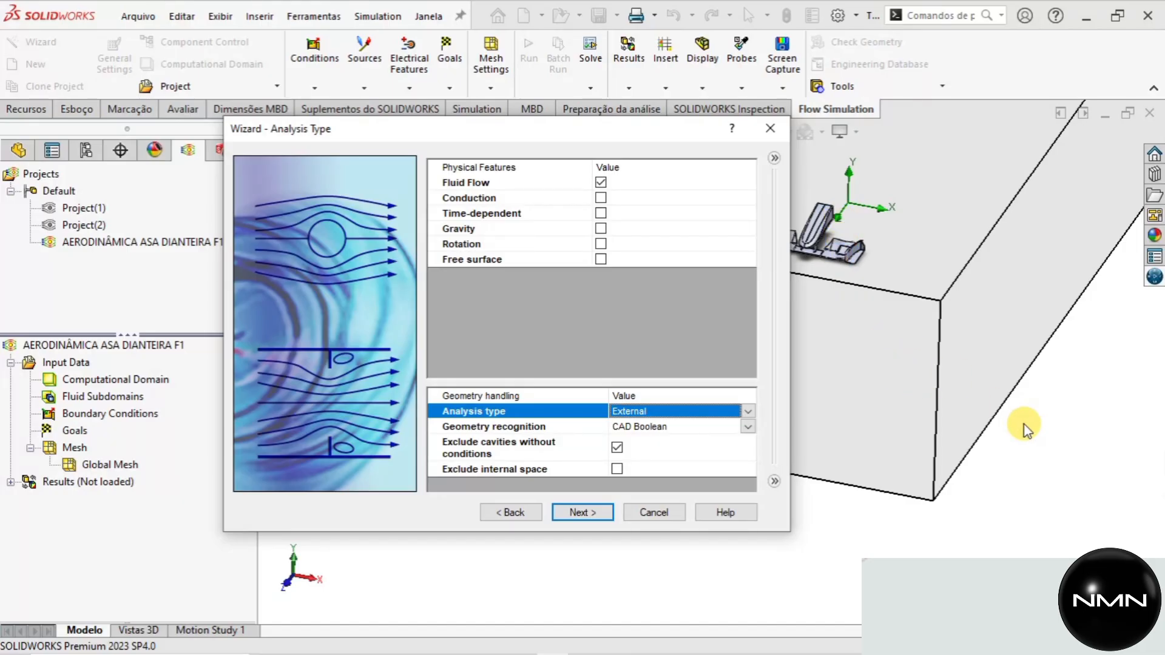
{"action": "scroll", "coordinate": [1022, 426], "scroll_direction": "up", "scroll_amount": 2}
{"action": "left_click_drag", "start_coordinate": [628, 129], "coordinate": [460, 142]}
{"action": "scroll", "coordinate": [735, 261], "scroll_direction": "down", "scroll_amount": 5}
{"action": "scroll", "coordinate": [686, 319], "scroll_direction": "down", "scroll_amount": 3}
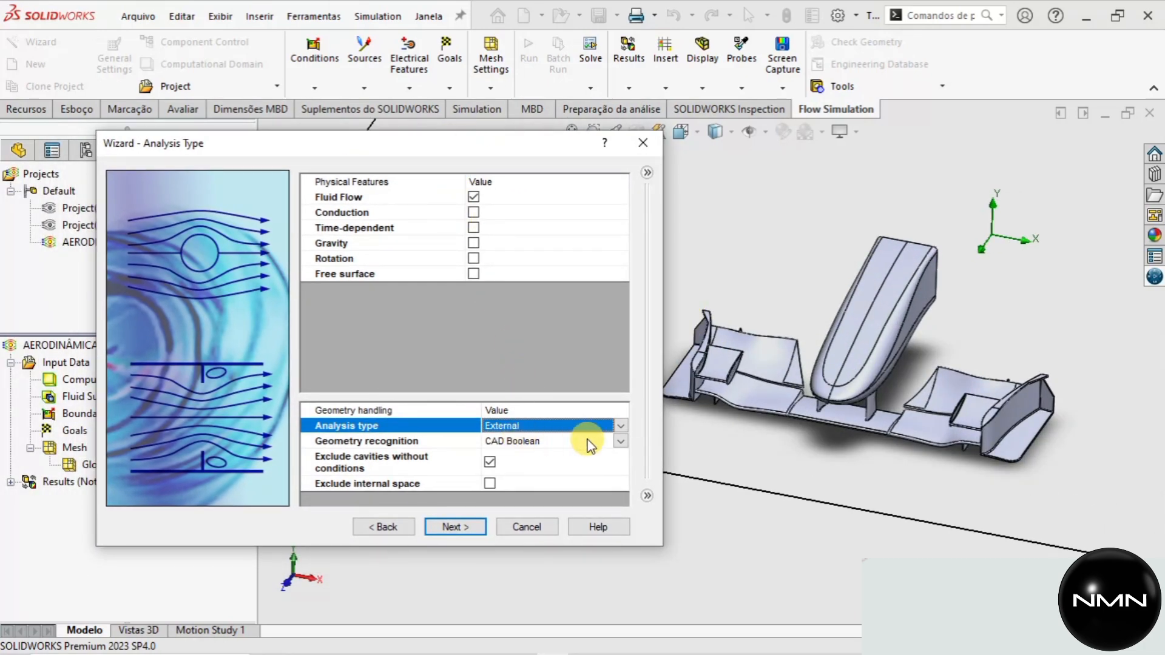
Review the available options for analysis type and geometry recognition, keeping External and CAD Boolean.
{"action": "left_click", "coordinate": [618, 426]}
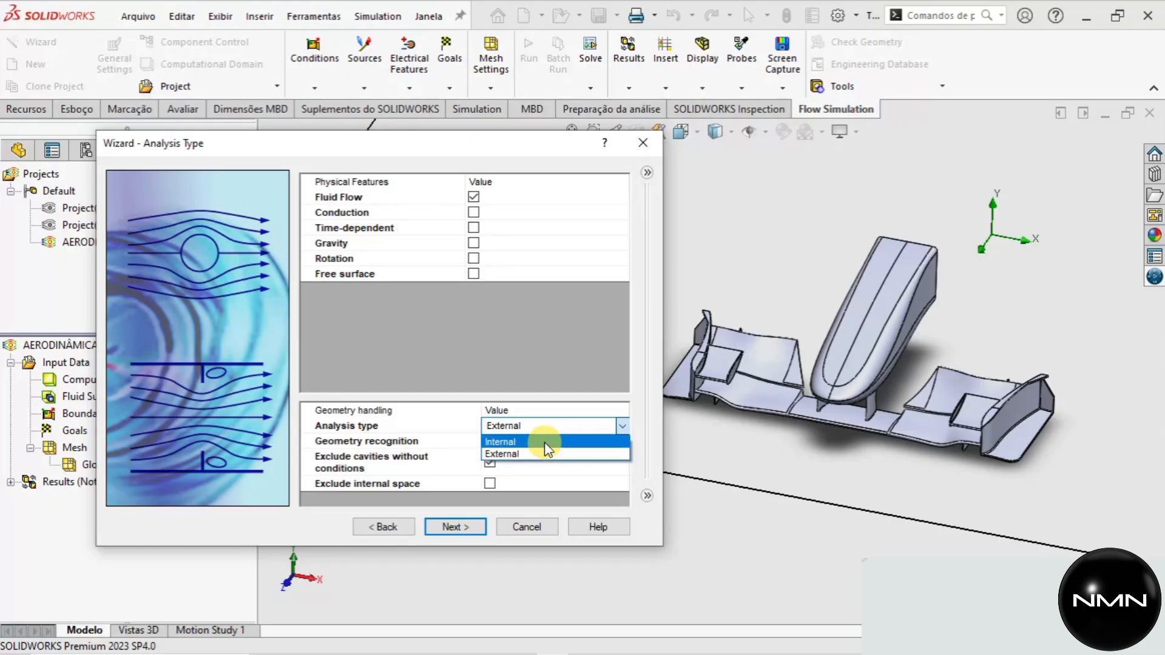
{"action": "left_click", "coordinate": [620, 427]}
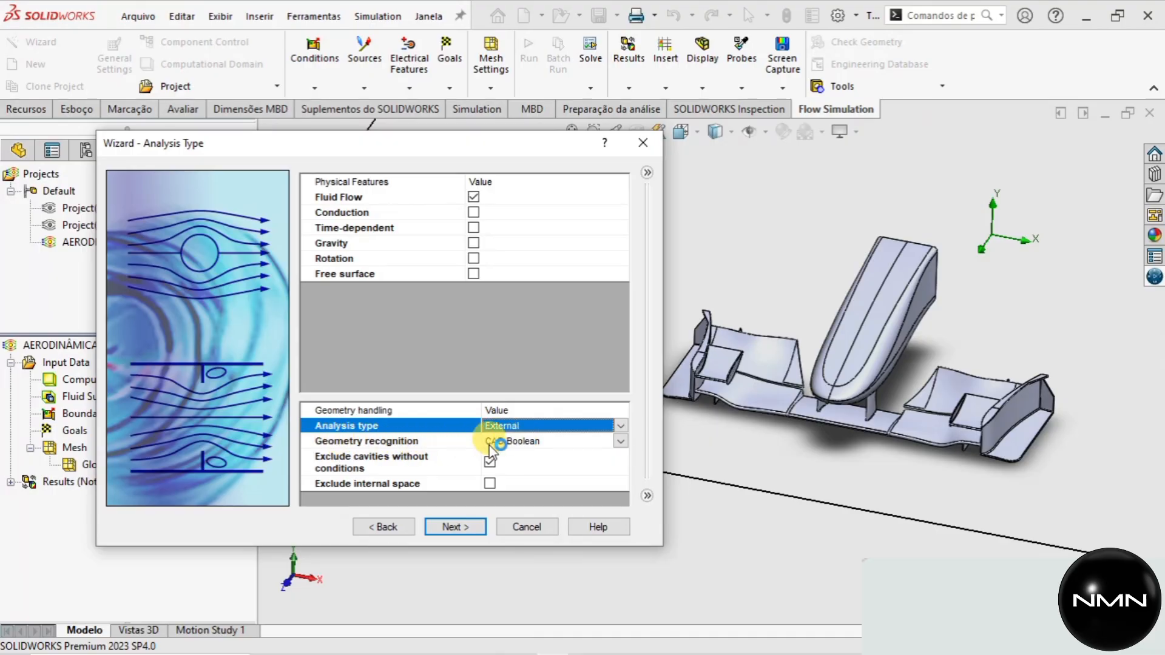
{"action": "left_click", "coordinate": [620, 441]}
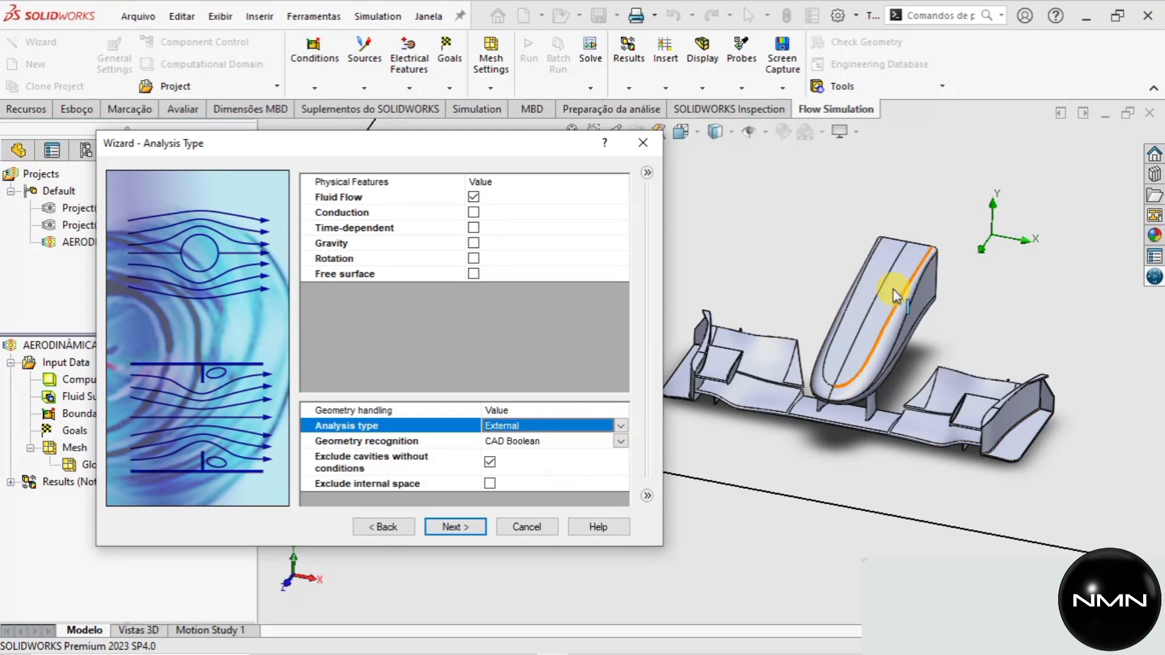
{"action": "left_click", "coordinate": [623, 427]}
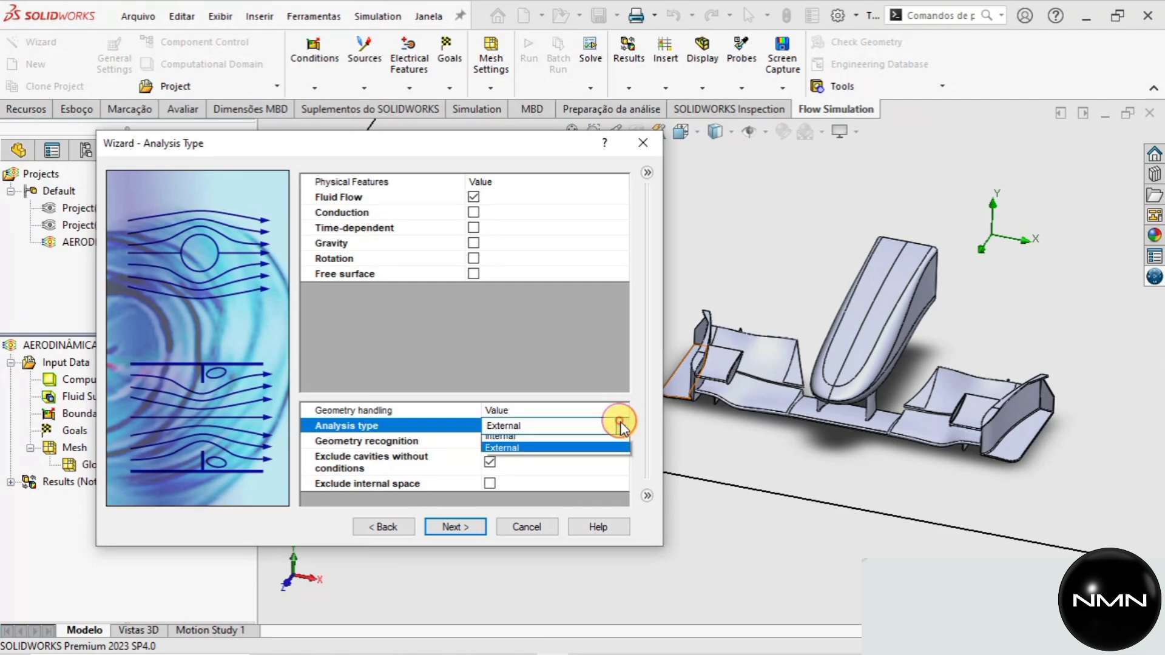
{"action": "left_click", "coordinate": [625, 425]}
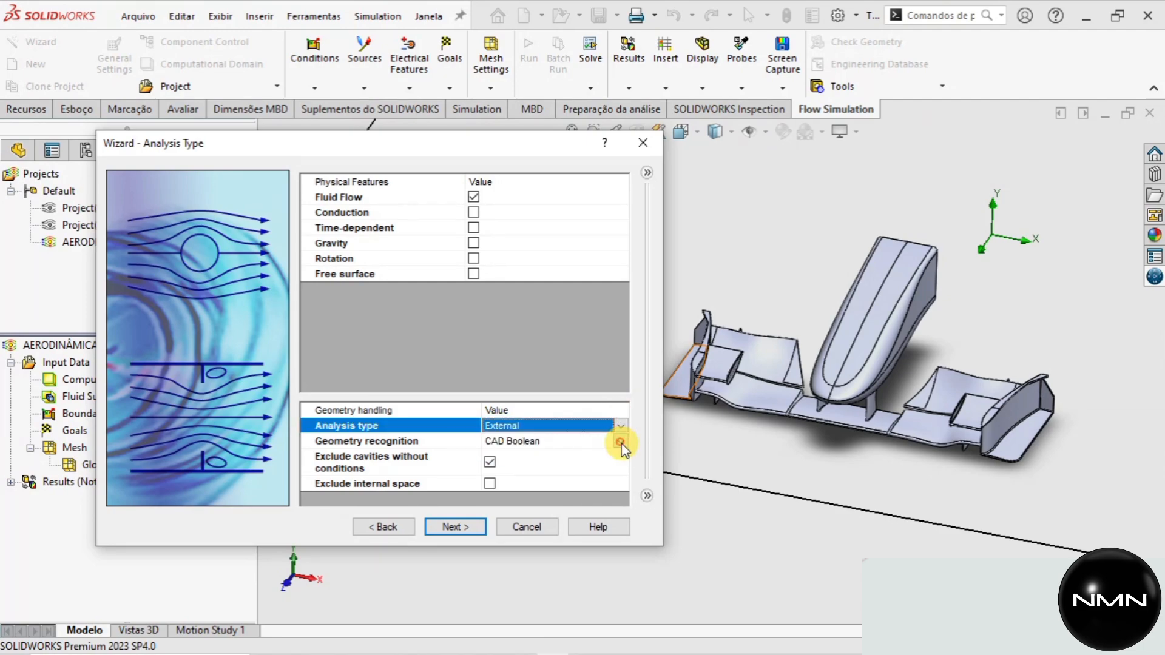
{"action": "left_click", "coordinate": [621, 442]}
{"action": "left_click", "coordinate": [621, 443]}
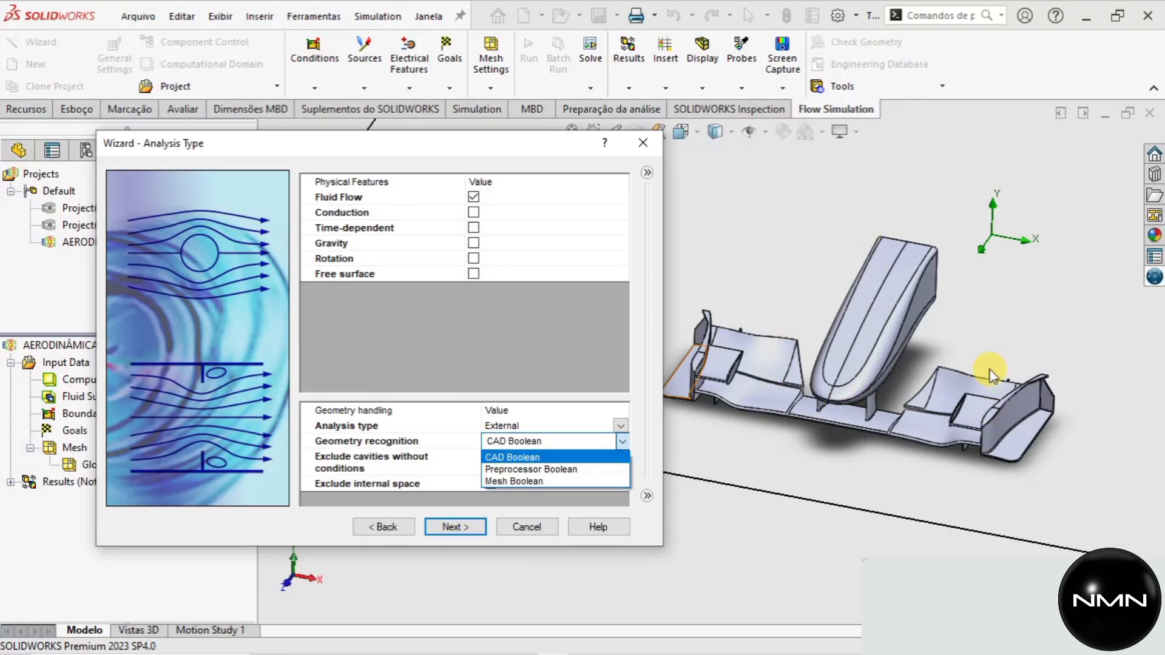
{"action": "left_click", "coordinate": [653, 427]}
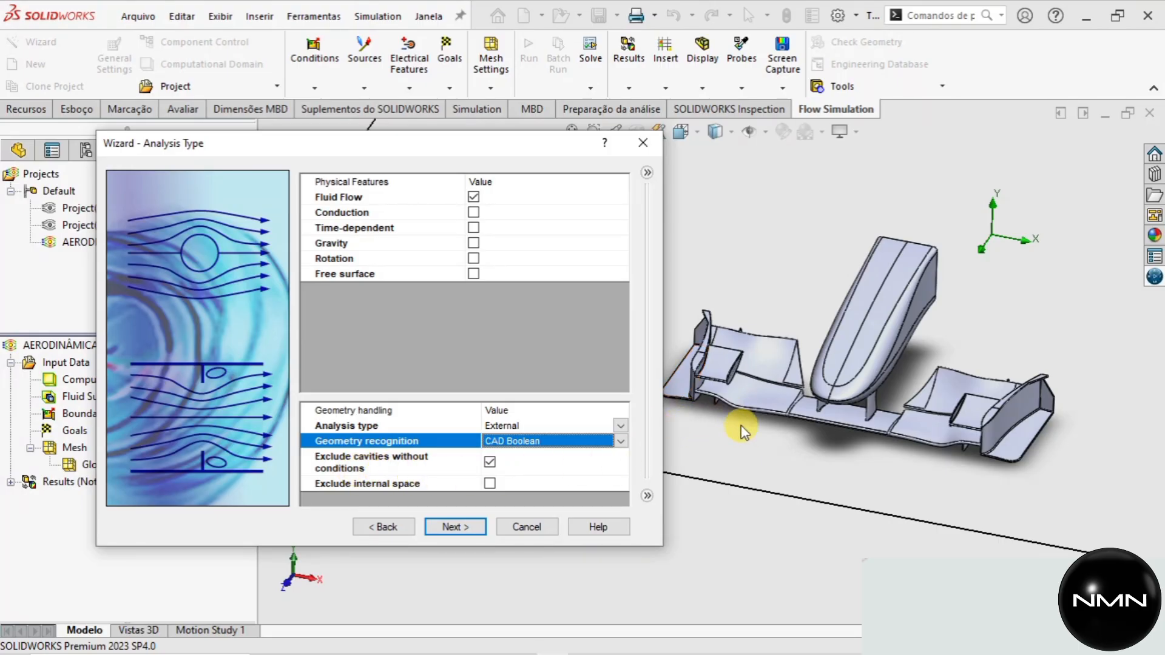
Examine the wing's elements and nose up close and against the surrounding flow volume.
{"action": "scroll", "coordinate": [705, 372], "scroll_direction": "up", "scroll_amount": 2}
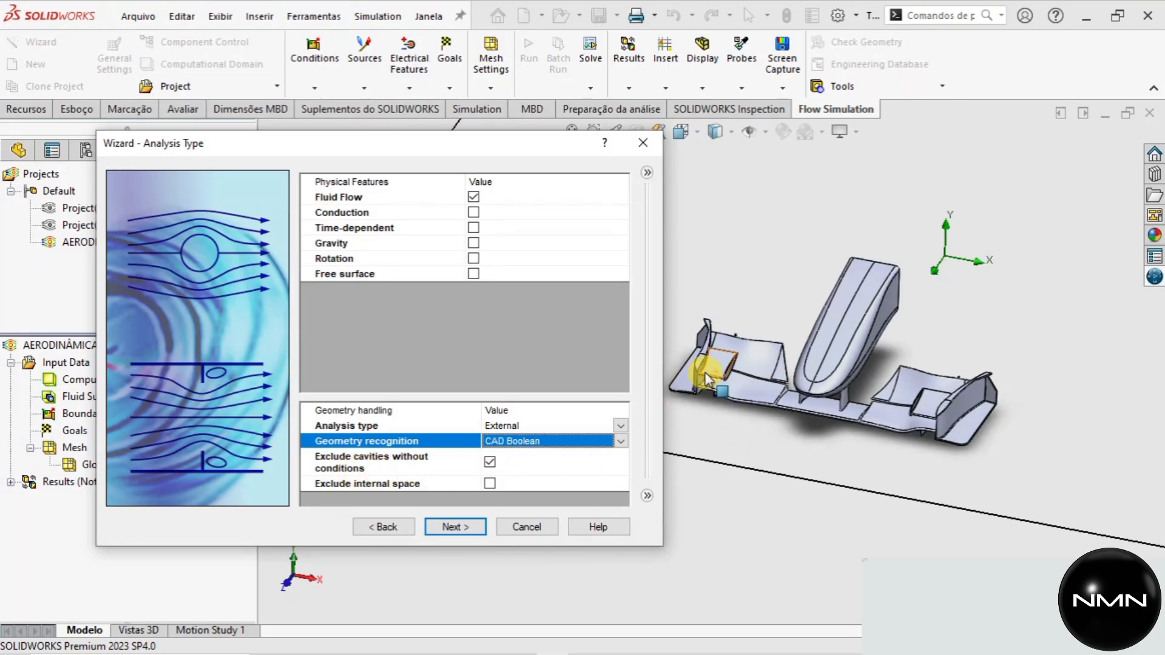
{"action": "scroll", "coordinate": [715, 373], "scroll_direction": "up", "scroll_amount": 2}
{"action": "scroll", "coordinate": [706, 364], "scroll_direction": "up", "scroll_amount": 2}
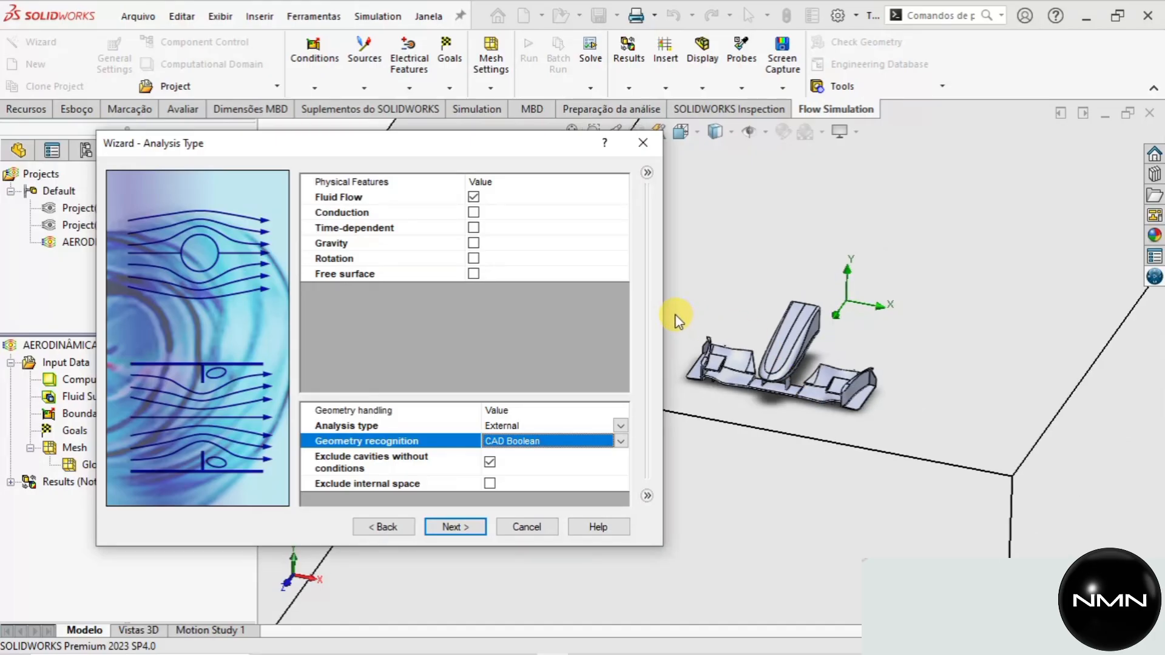
{"action": "scroll", "coordinate": [681, 358], "scroll_direction": "down", "scroll_amount": 4}
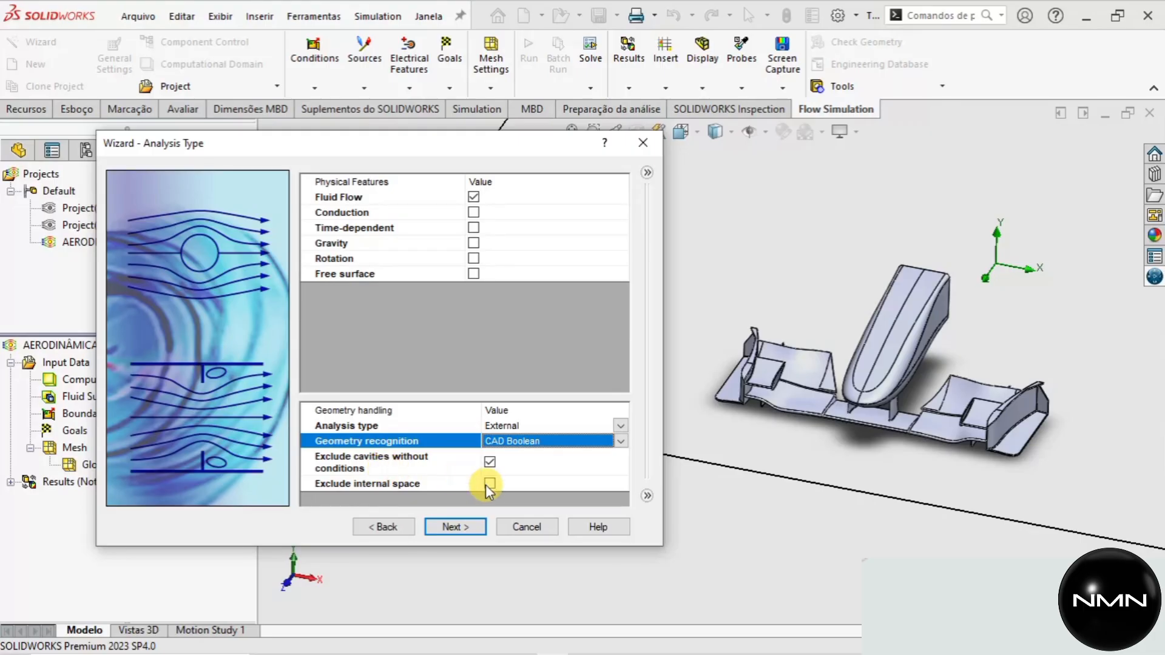
{"action": "scroll", "coordinate": [821, 389], "scroll_direction": "down", "scroll_amount": 6}
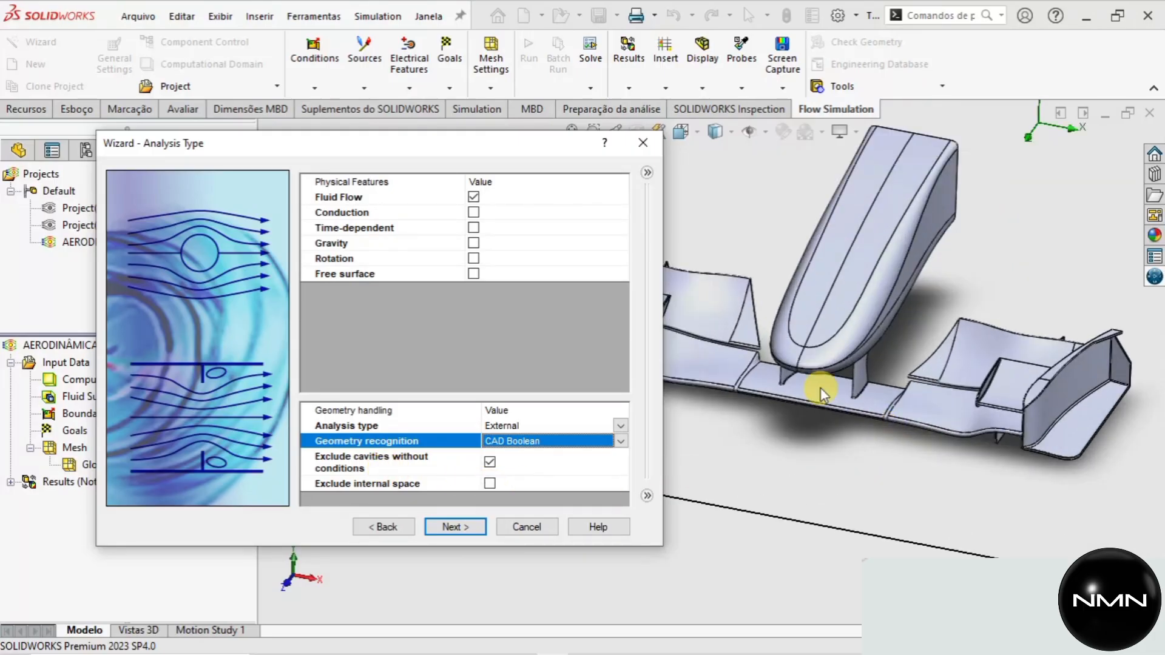
{"action": "scroll", "coordinate": [964, 413], "scroll_direction": "up", "scroll_amount": 6}
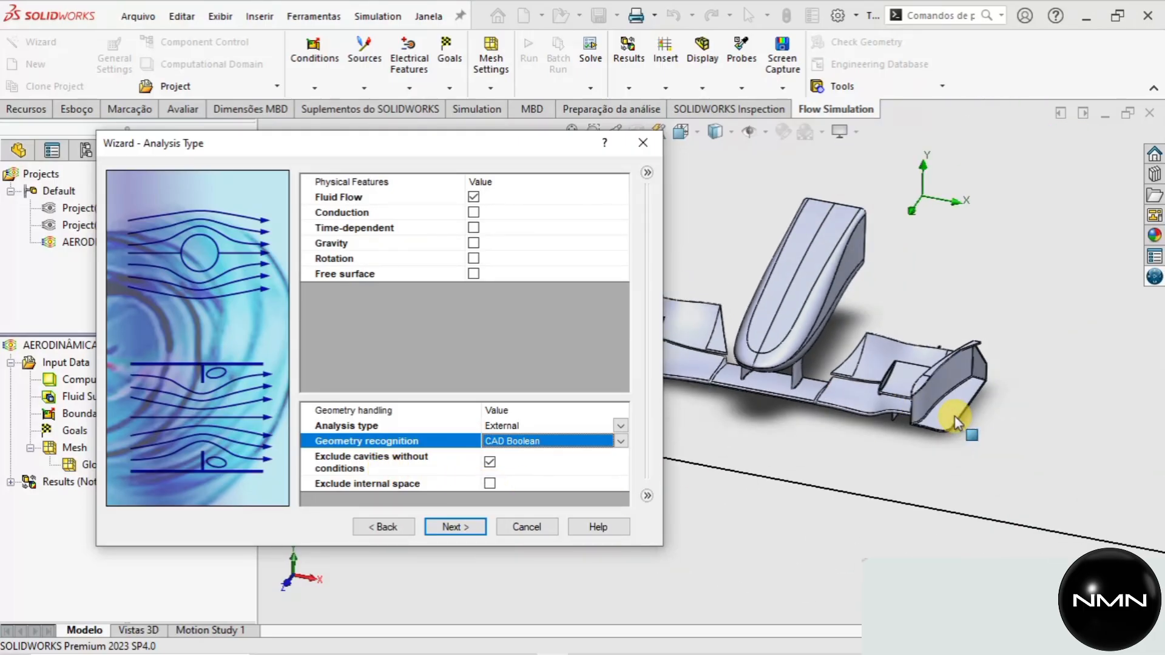
{"action": "scroll", "coordinate": [687, 355], "scroll_direction": "up", "scroll_amount": 4}
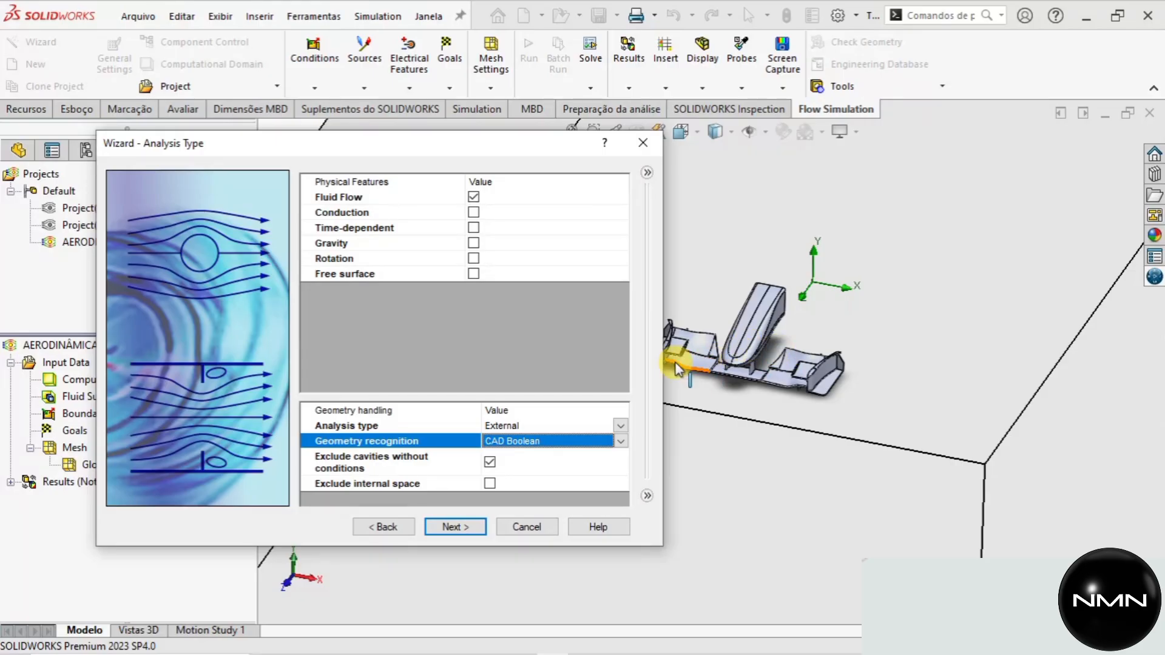
{"action": "scroll", "coordinate": [678, 367], "scroll_direction": "down", "scroll_amount": 3}
{"action": "scroll", "coordinate": [678, 366], "scroll_direction": "down", "scroll_amount": 3}
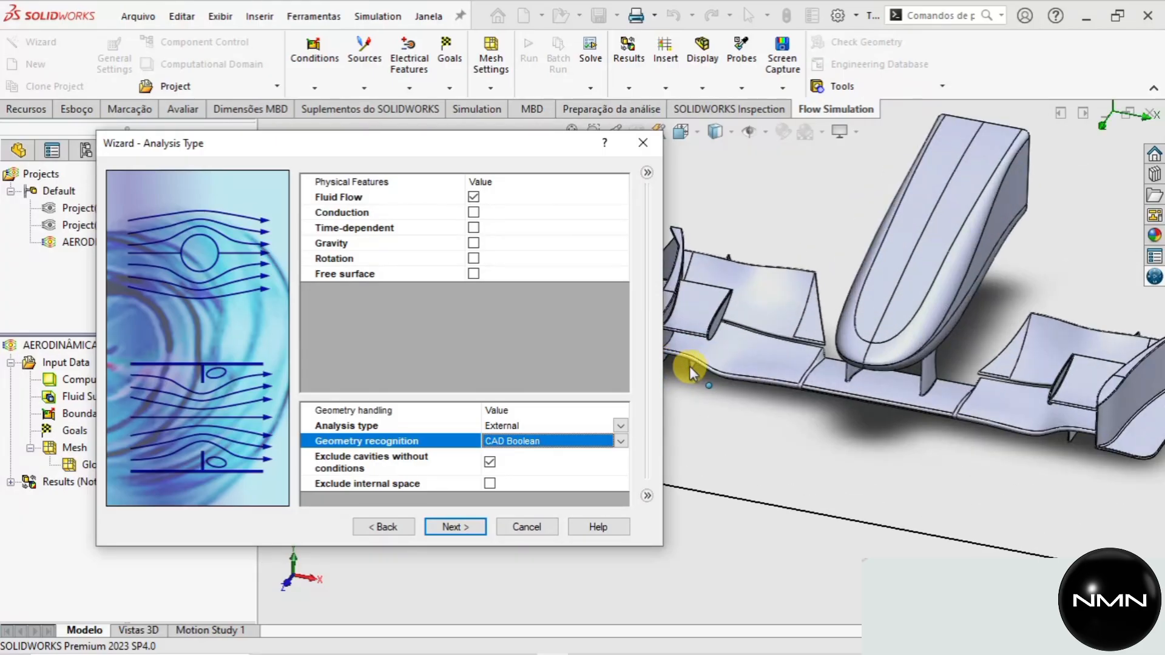
Accept the analysis type settings and add Air from the pre-defined gases as the project's default fluid.
{"action": "left_click", "coordinate": [446, 527]}
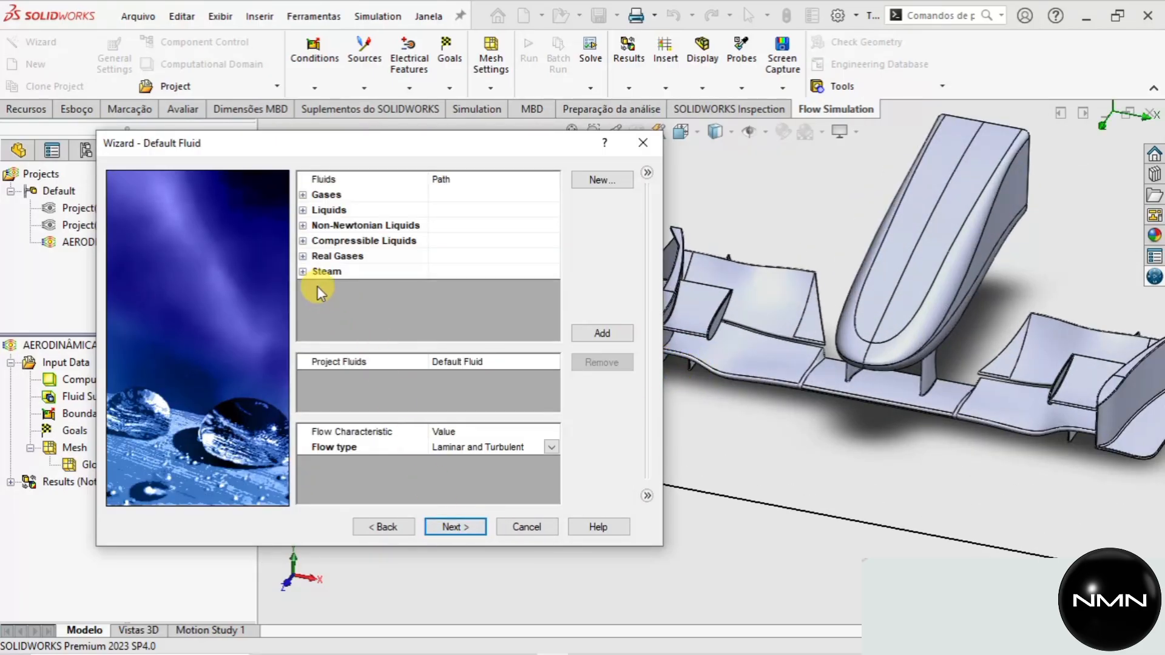
{"action": "left_click", "coordinate": [302, 194]}
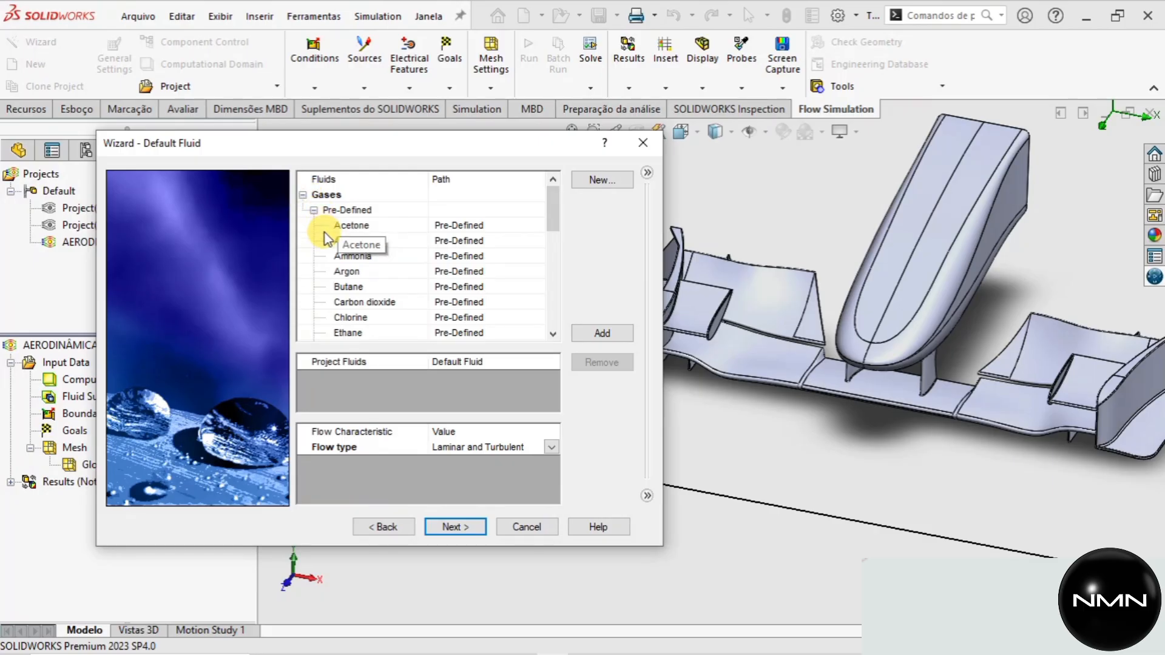
{"action": "left_click", "coordinate": [370, 240]}
{"action": "double_click", "coordinate": [370, 241]}
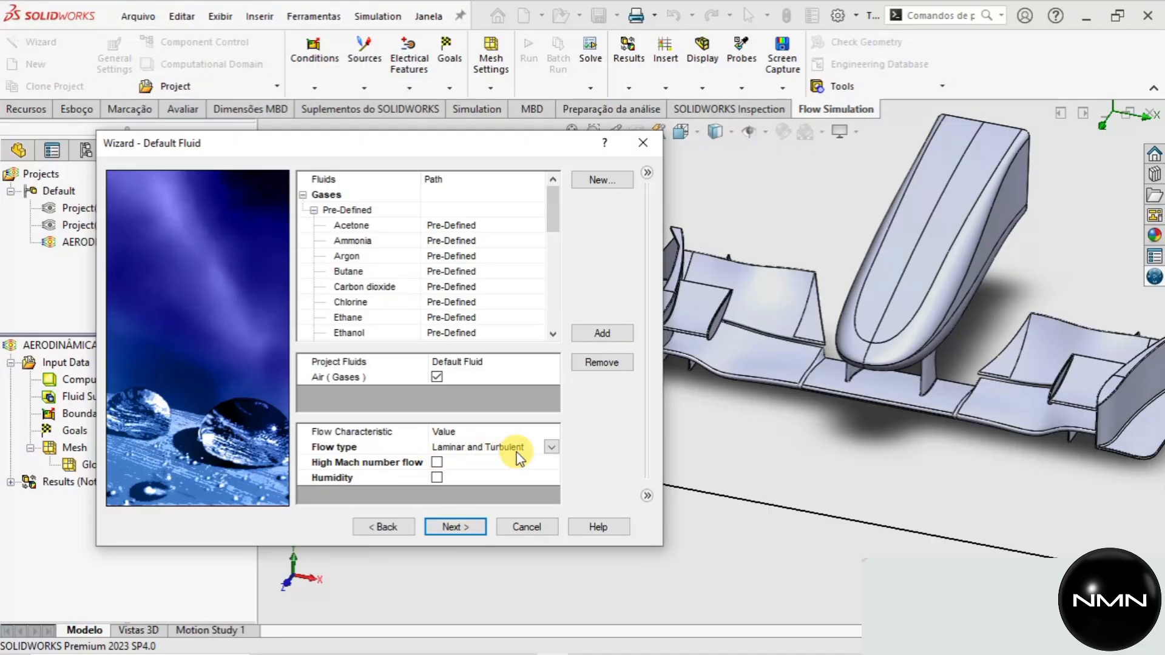
Review the flow type options, keep Laminar and Turbulent, and accept the default fluid settings.
{"action": "left_click", "coordinate": [550, 449]}
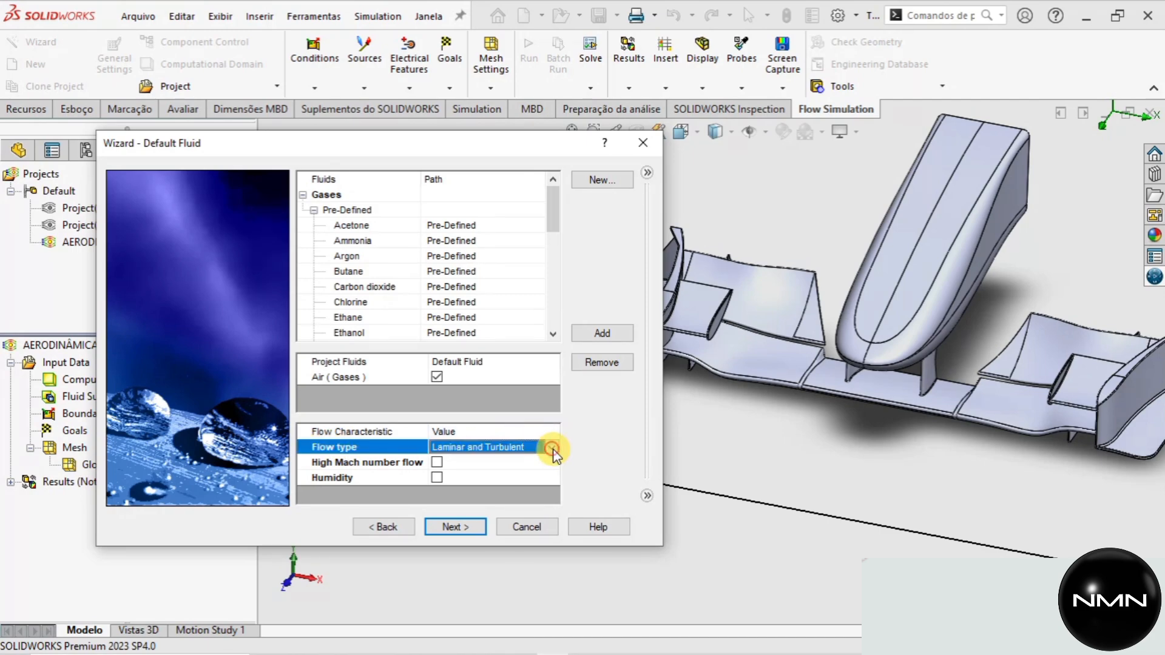
{"action": "left_click", "coordinate": [551, 449]}
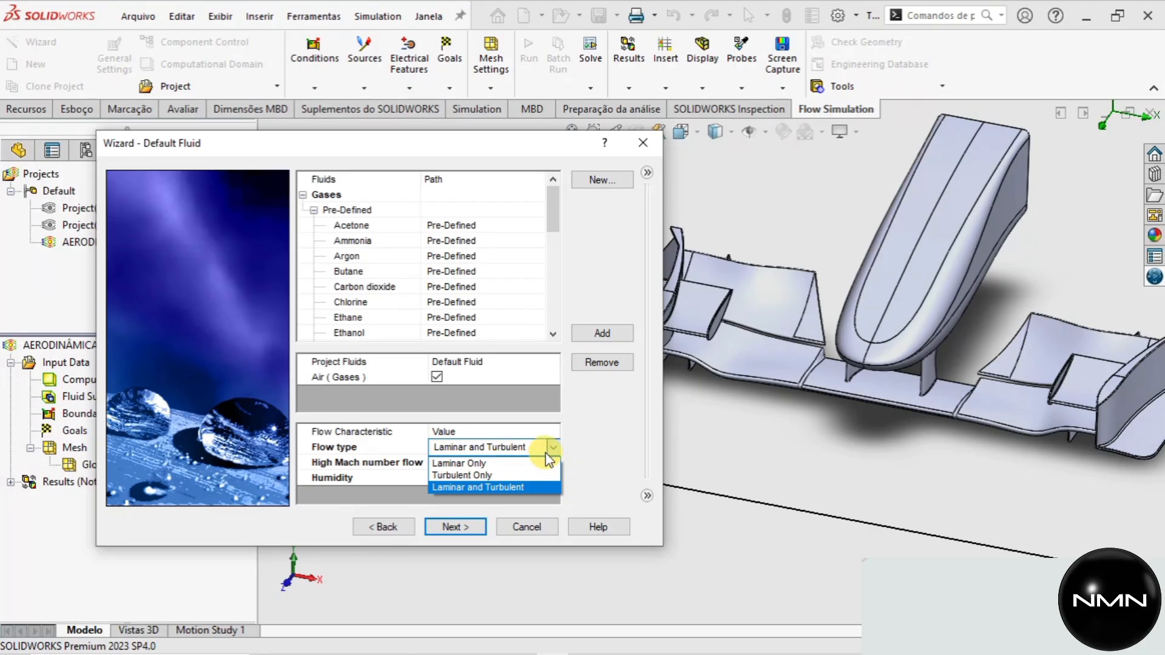
{"action": "left_click", "coordinate": [550, 450]}
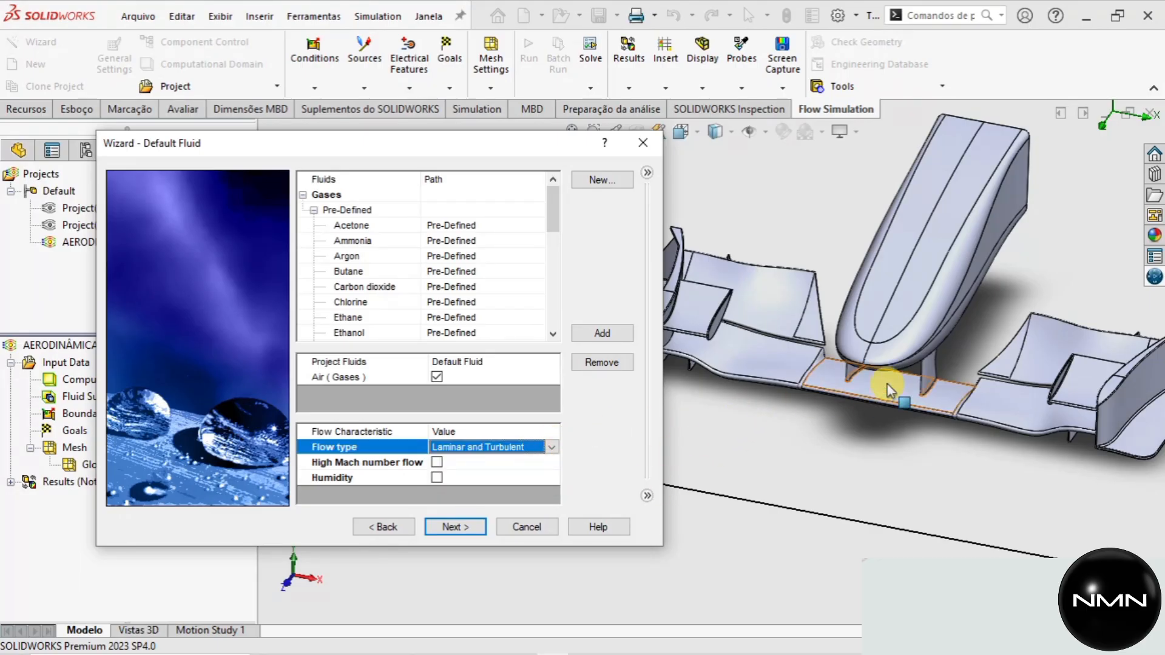
{"action": "middle_click_drag", "start_coordinate": [891, 388], "coordinate": [715, 365]}
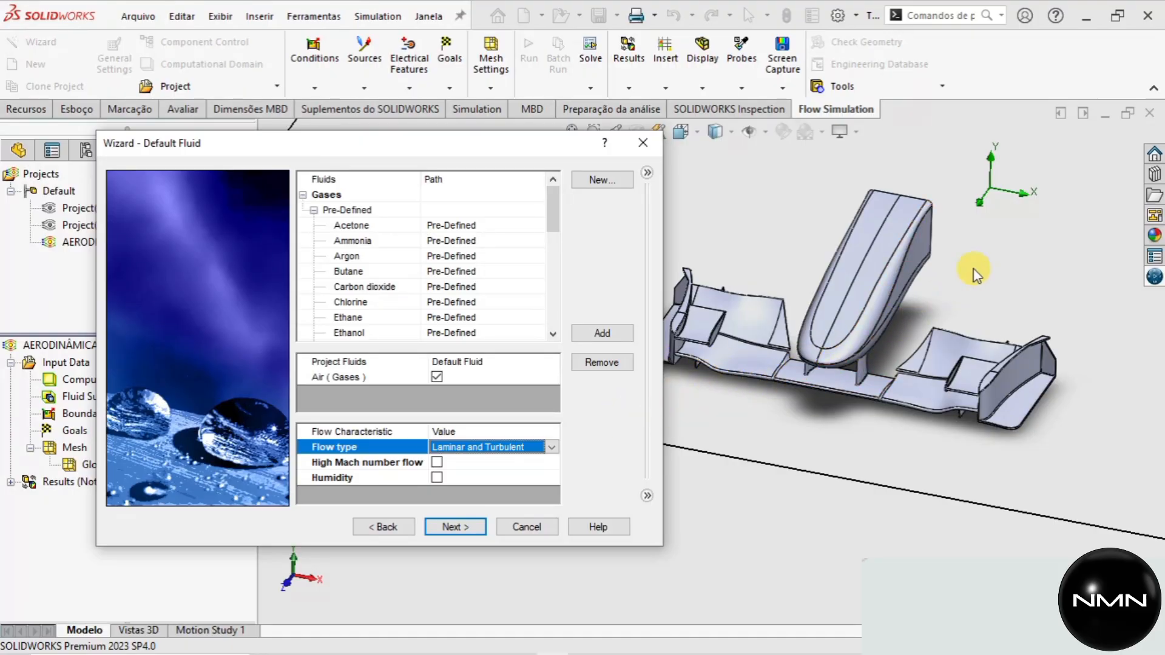
{"action": "left_click", "coordinate": [554, 448]}
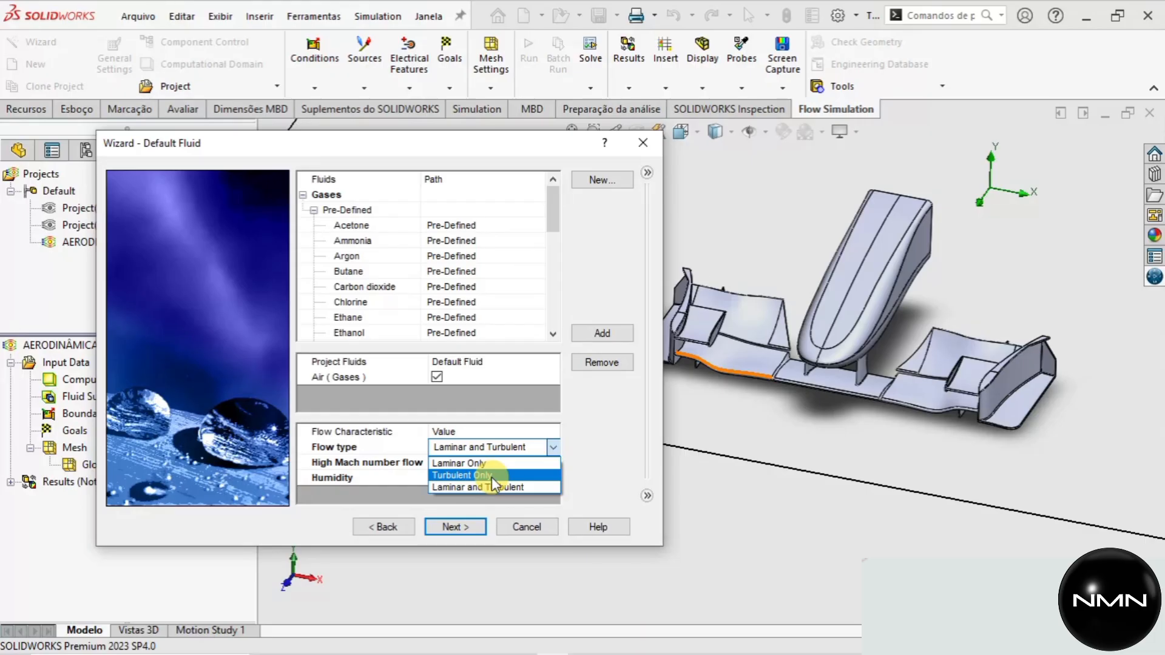
{"action": "left_click", "coordinate": [552, 446]}
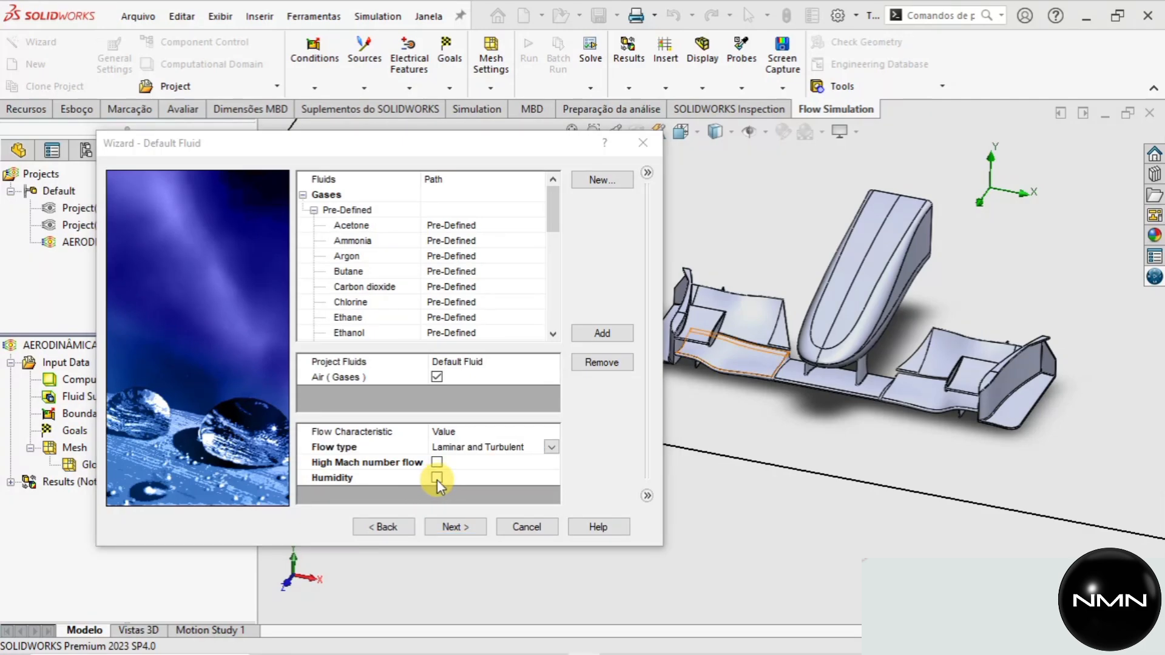
{"action": "left_click", "coordinate": [456, 528]}
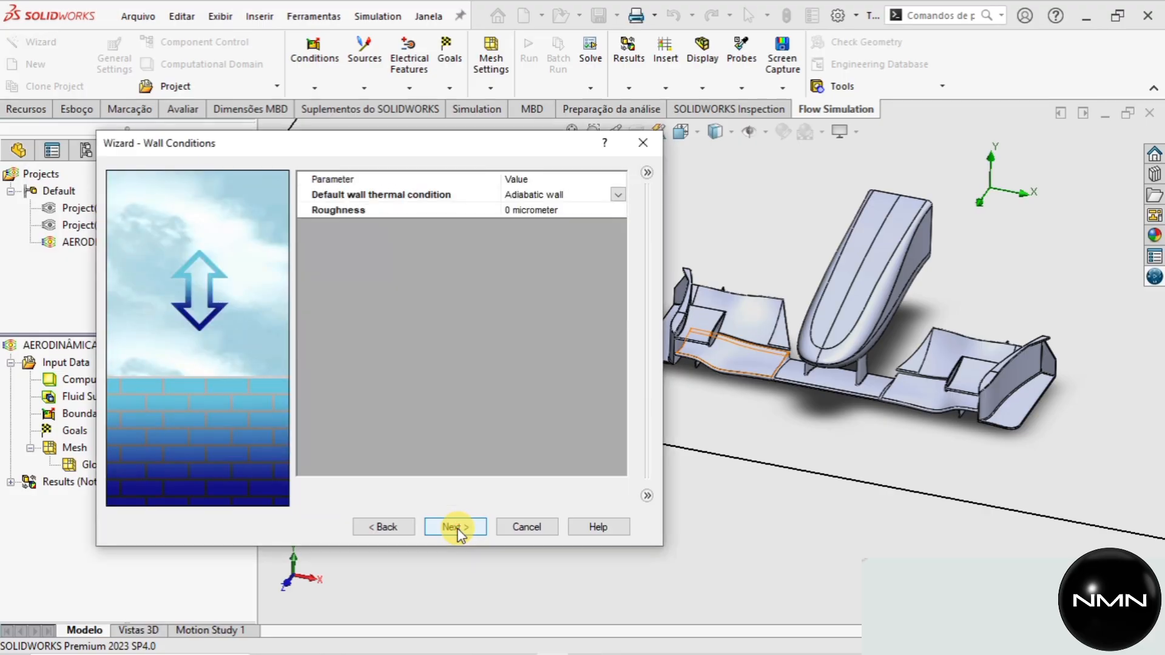
Review the default wall thermal condition setting, keeping Adiabatic wall for the front wing.
{"action": "left_click", "coordinate": [616, 193]}
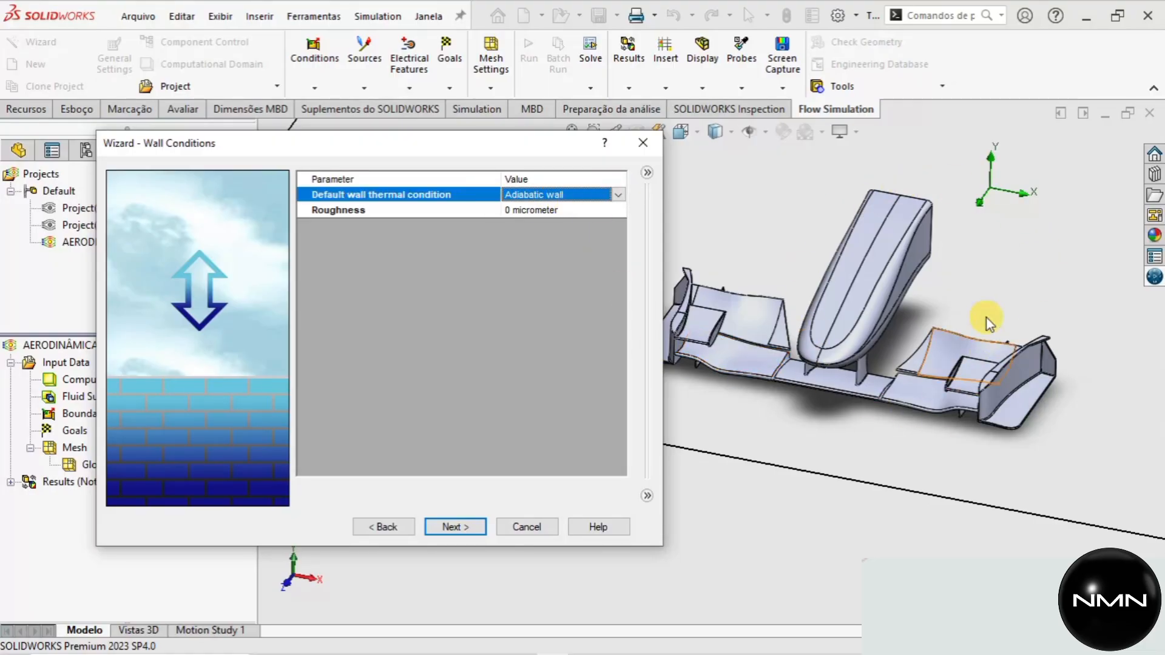
{"action": "left_click", "coordinate": [620, 195]}
{"action": "left_click", "coordinate": [621, 195]}
{"action": "scroll", "coordinate": [691, 324], "scroll_direction": "down", "scroll_amount": 3}
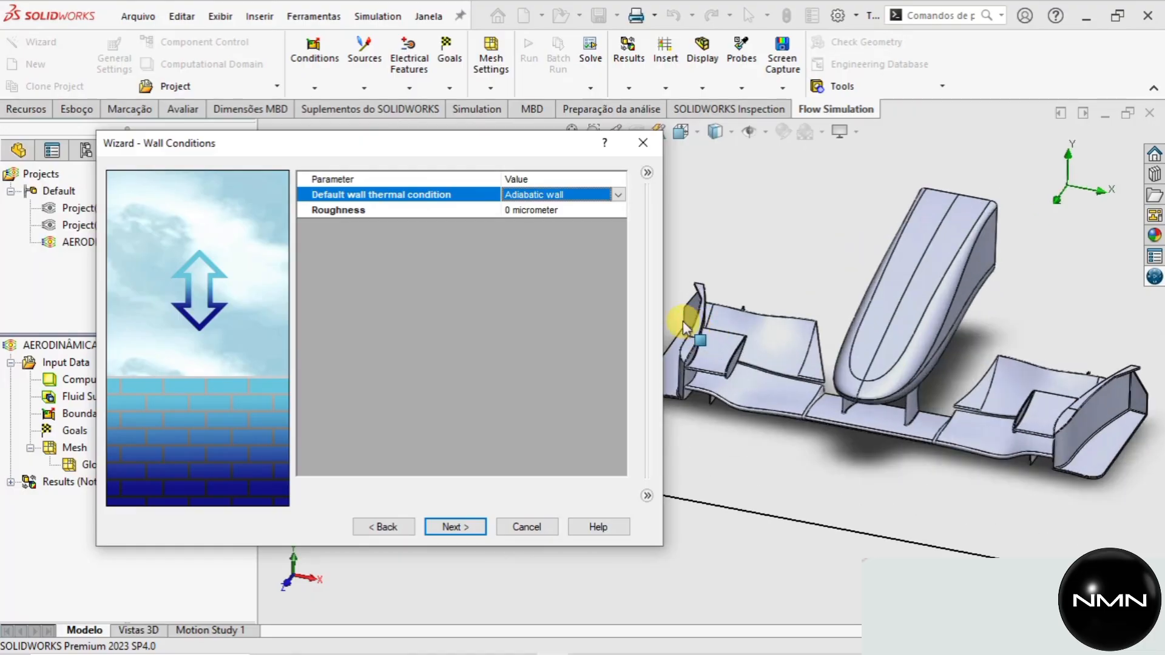
Set the default wall roughness to 3 micrometers and accept the wall conditions.
{"action": "left_click", "coordinate": [526, 212]}
{"action": "left_click", "coordinate": [516, 210]}
{"action": "left_click", "coordinate": [504, 207]}
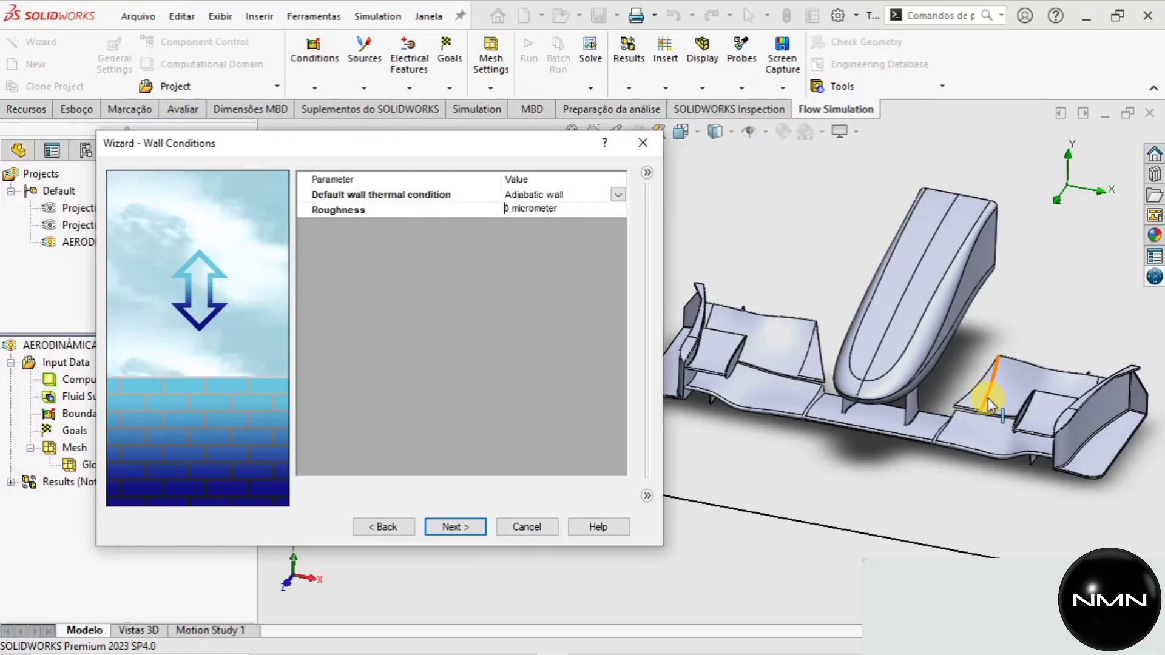
{"action": "type", "text": "3"}
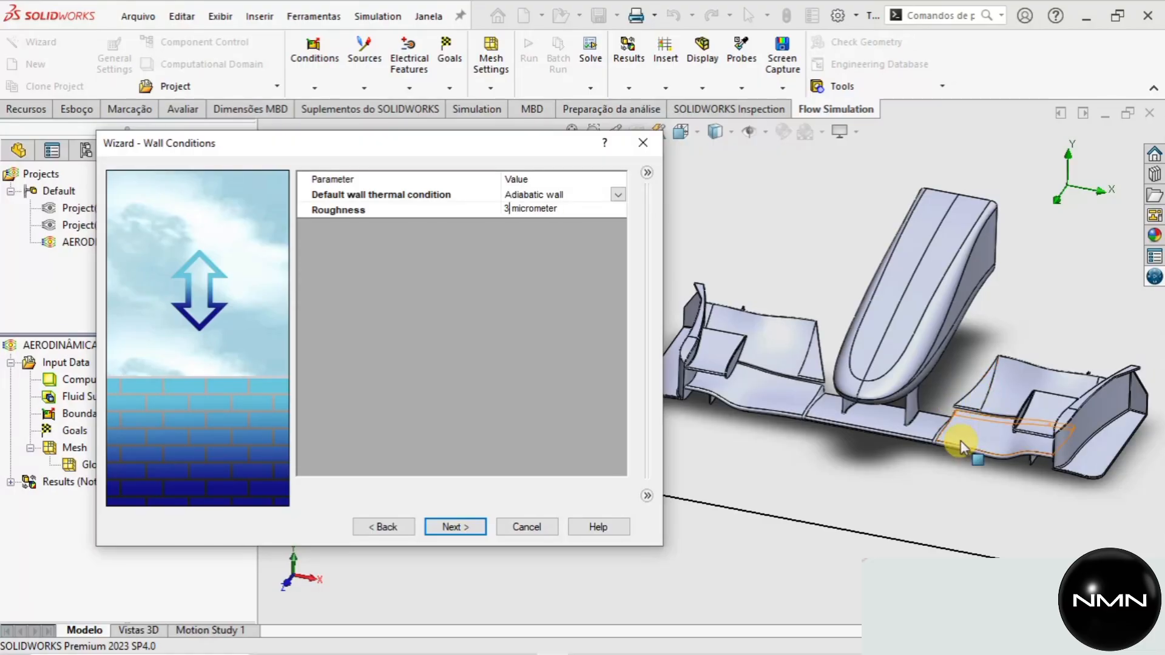
{"action": "left_click", "coordinate": [393, 326]}
{"action": "left_click", "coordinate": [459, 527]}
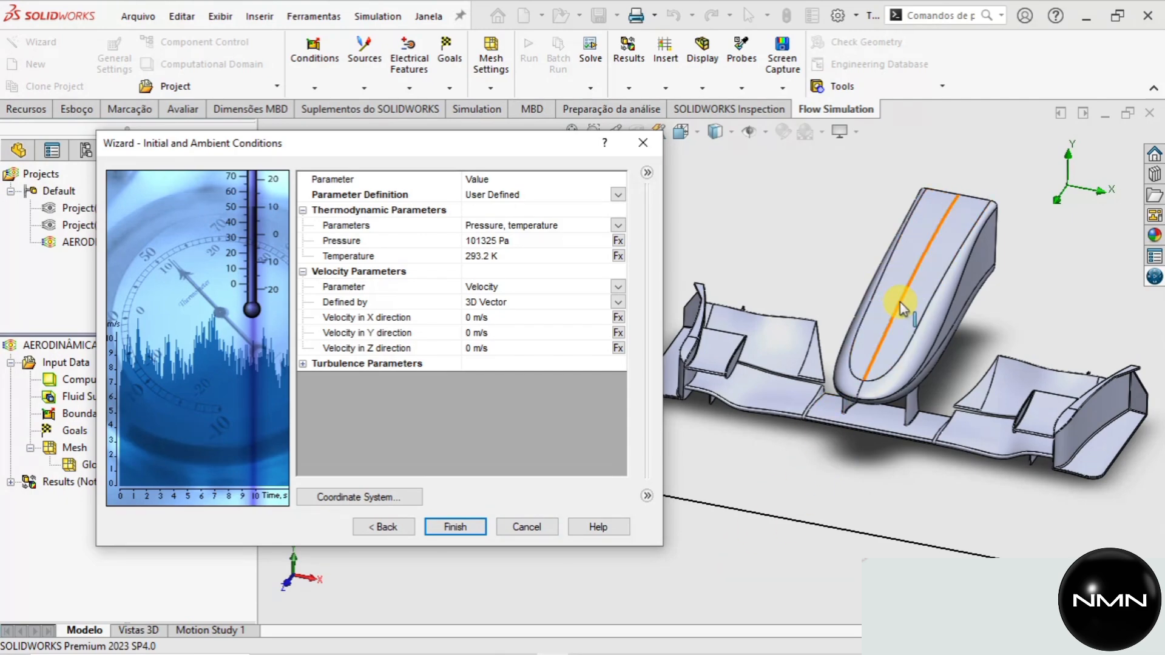
Set the ambient air velocity in the Z direction to -100 m/s.
{"action": "left_click", "coordinate": [468, 349]}
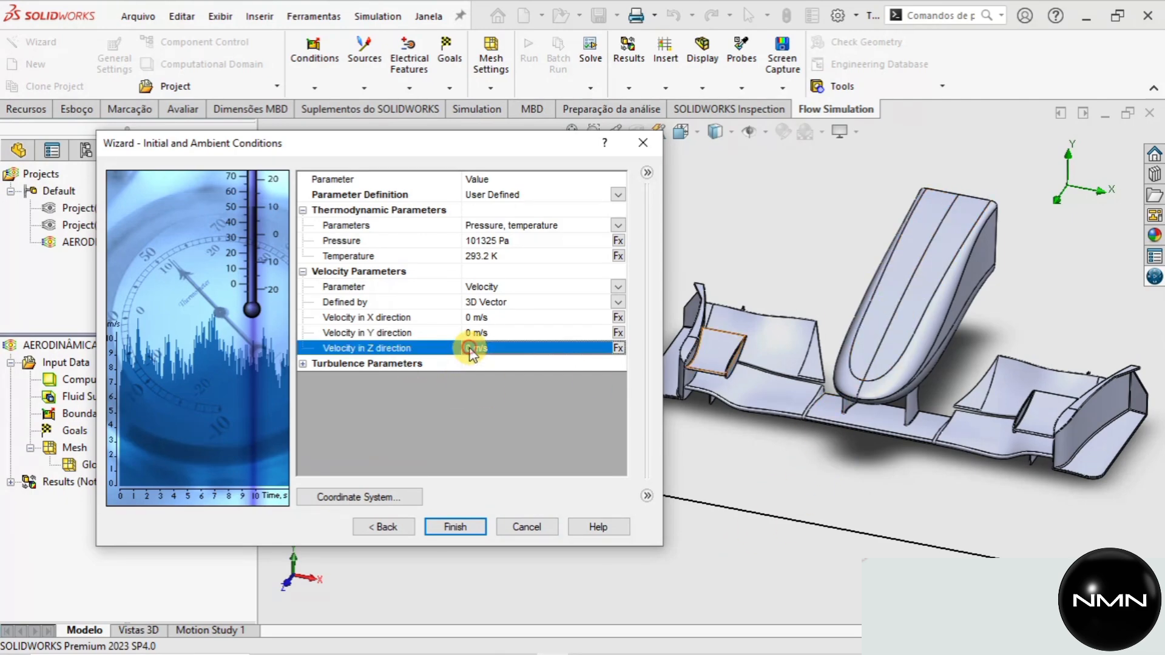
{"action": "left_click", "coordinate": [469, 347]}
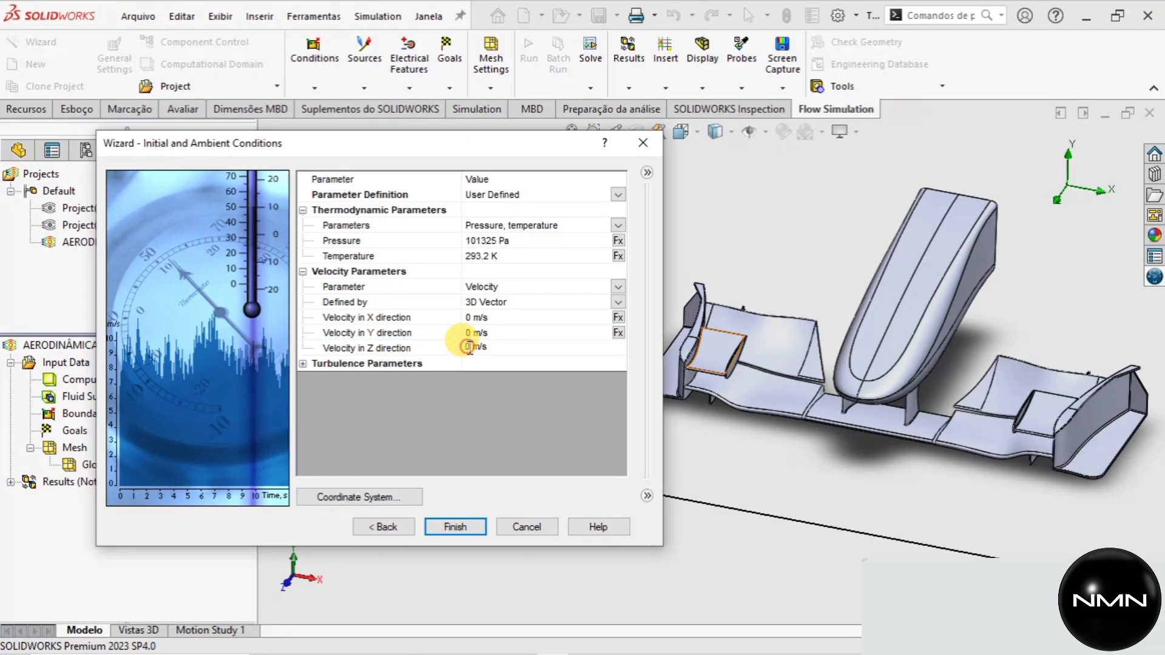
{"action": "left_click", "coordinate": [466, 347]}
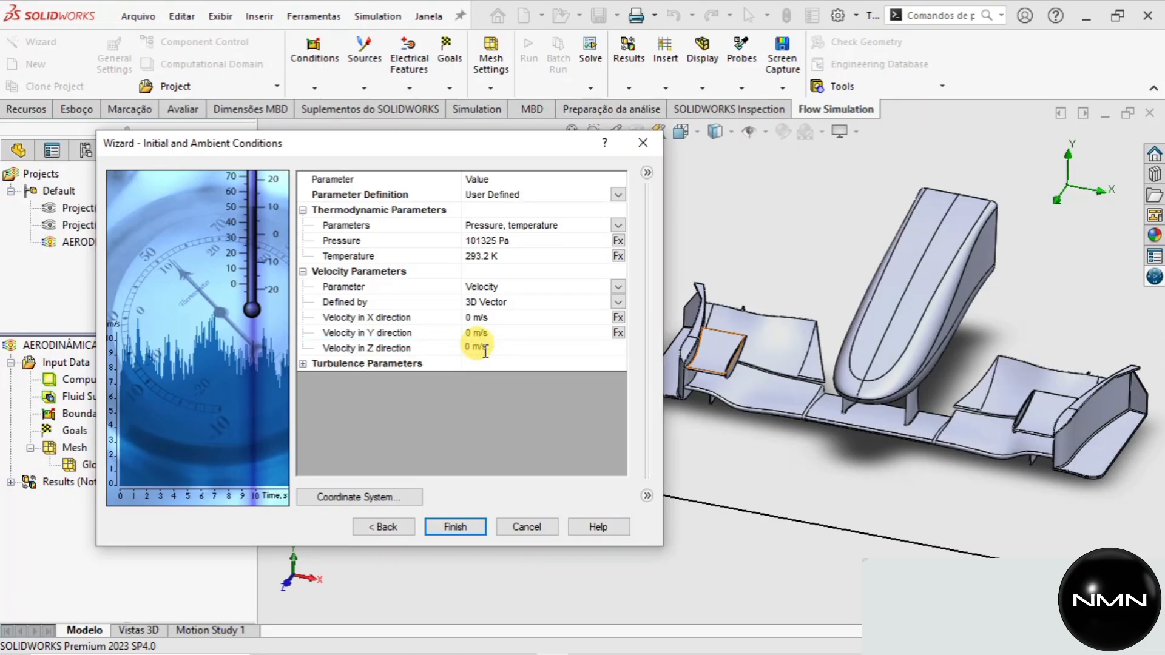
{"action": "type", "text": "10"}
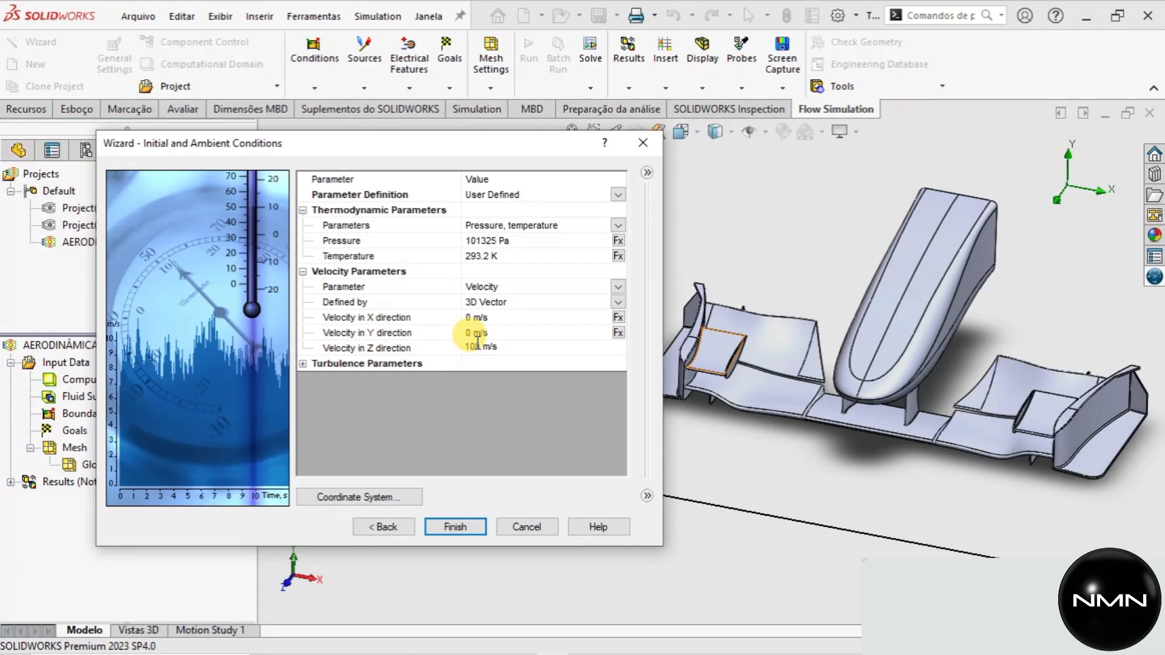
{"action": "type", "text": "-"}
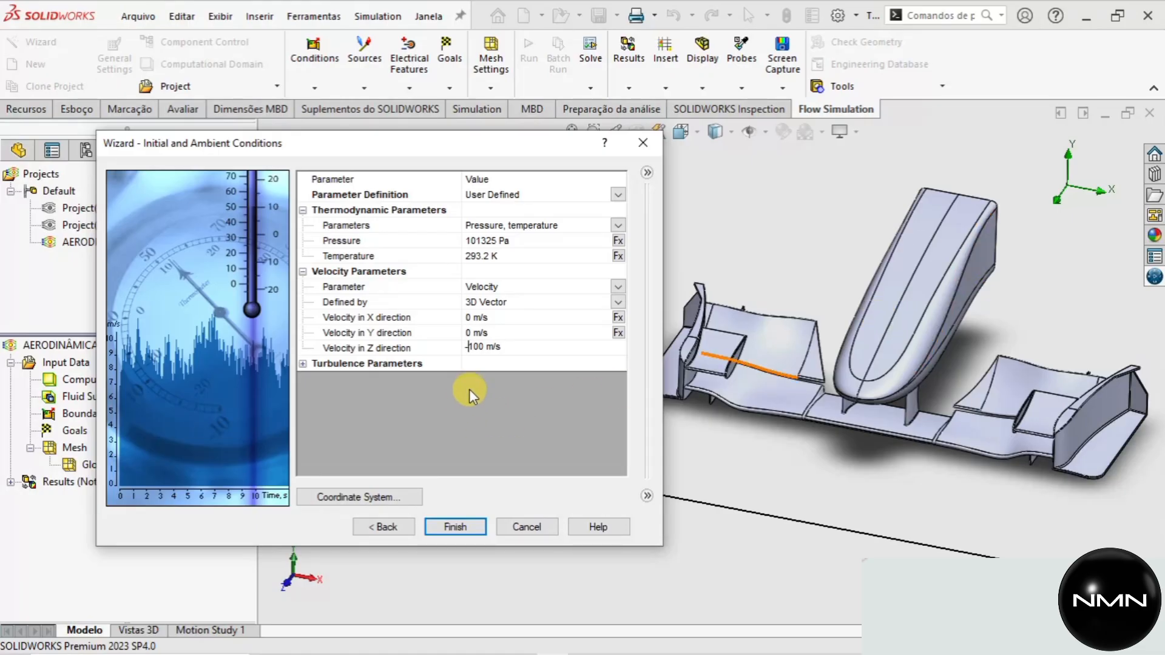
{"action": "left_click", "coordinate": [485, 362]}
Expand the turbulence parameters and set the turbulence intensity to 3 %.
{"action": "left_click", "coordinate": [302, 363]}
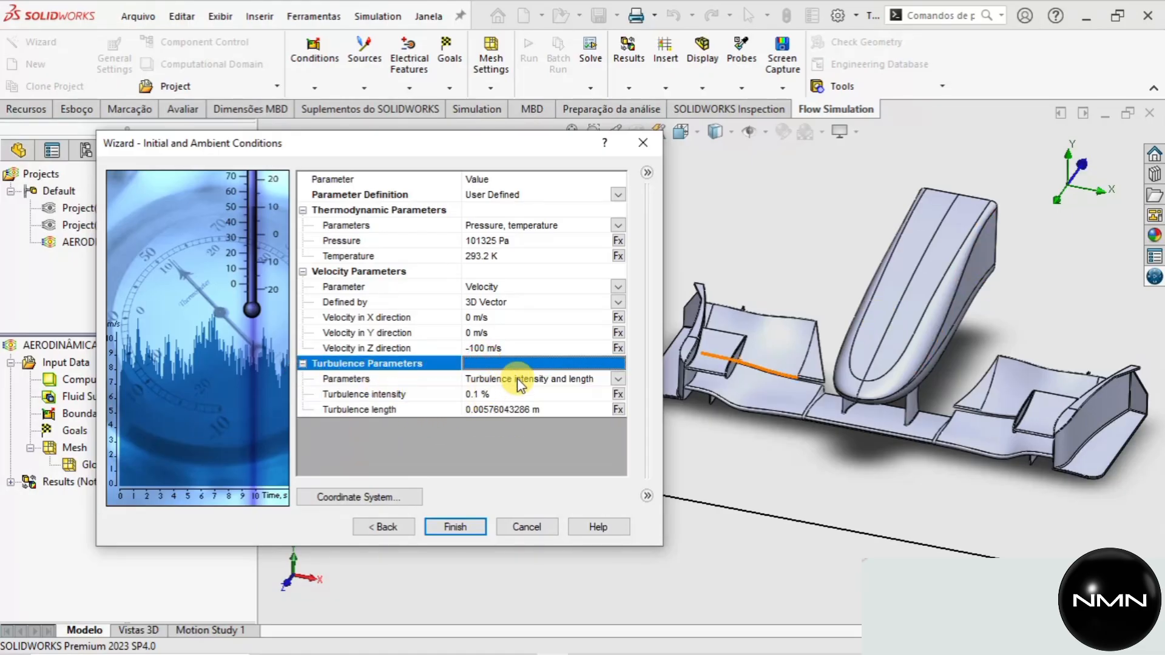
{"action": "left_click", "coordinate": [475, 394]}
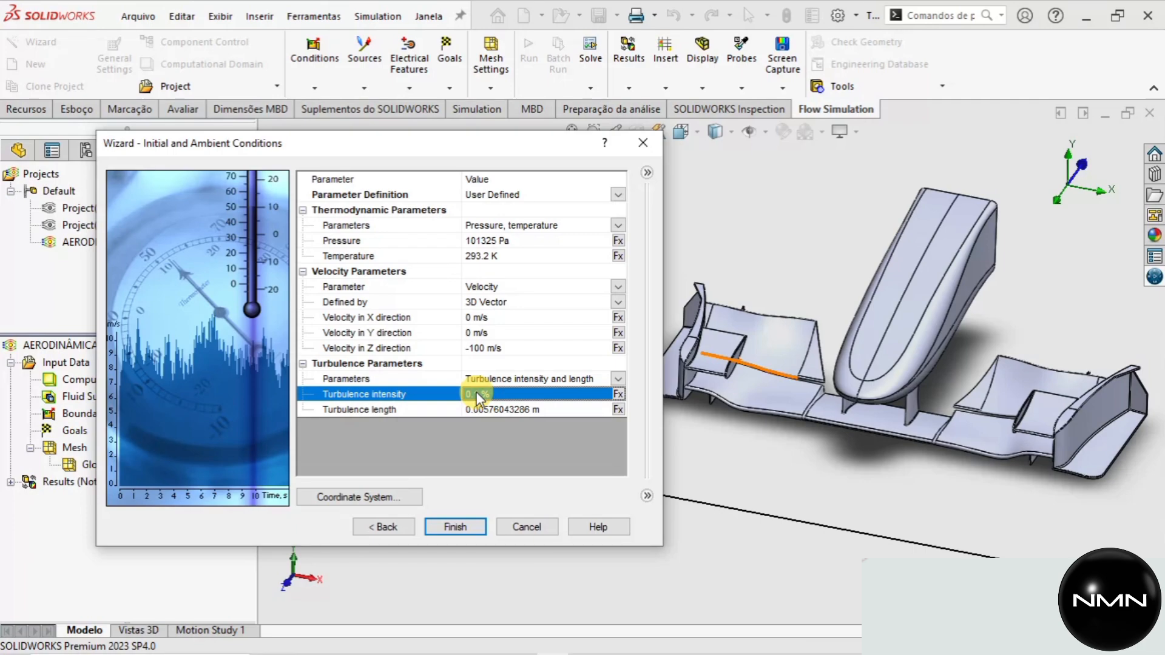
{"action": "left_click", "coordinate": [475, 394]}
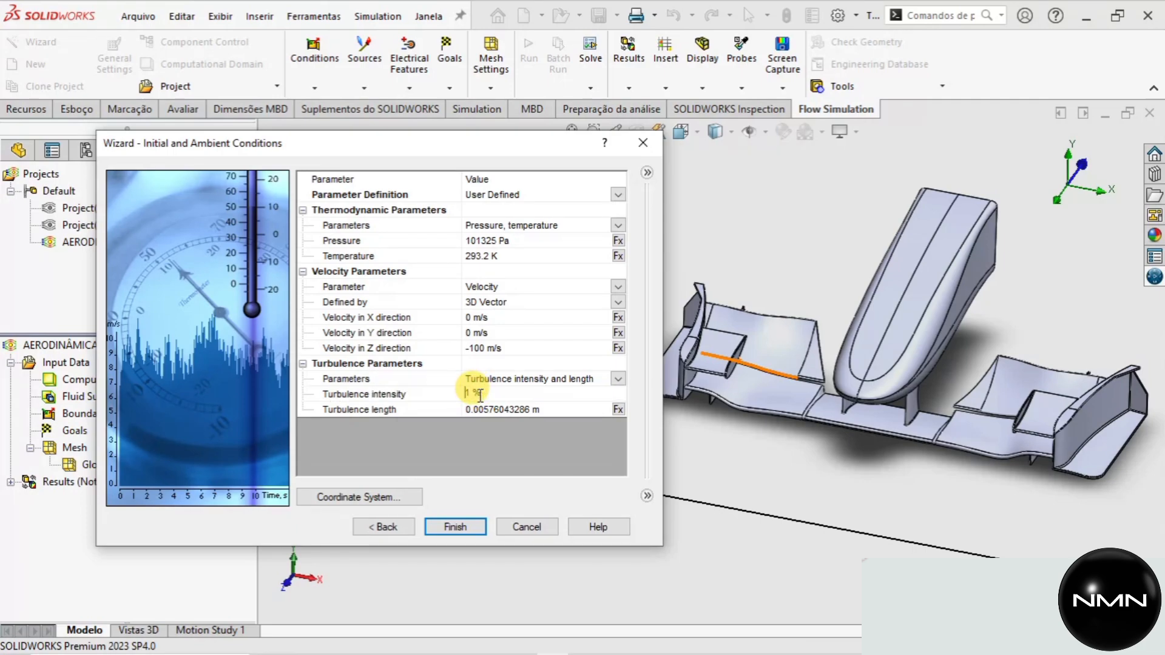
{"action": "type", "text": "3"}
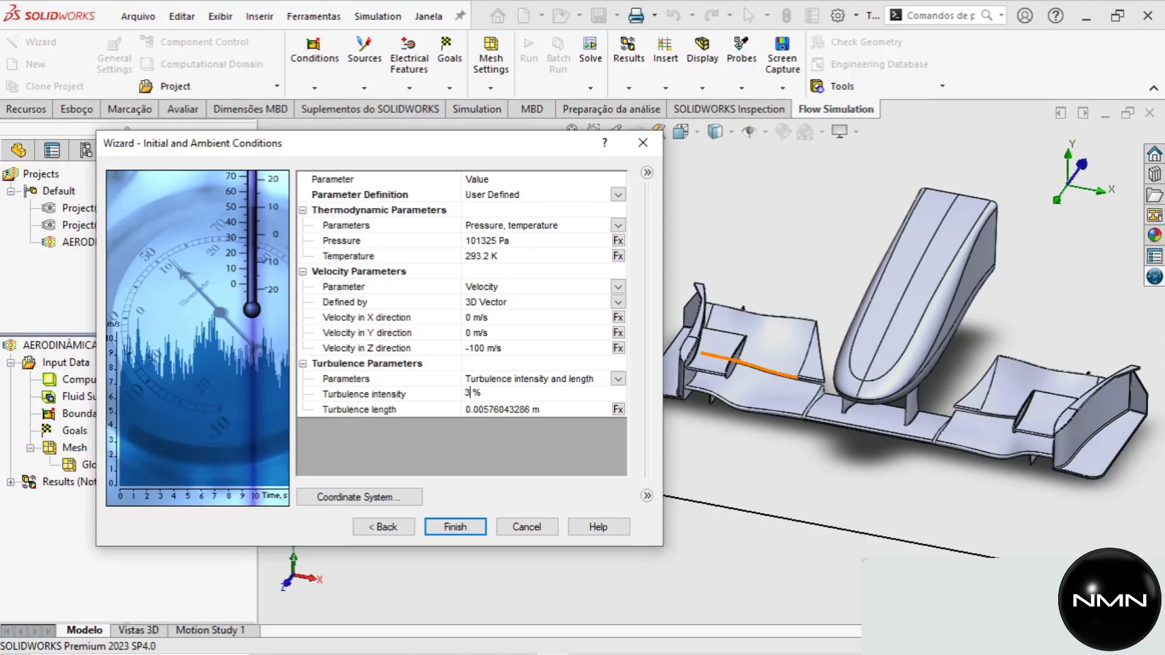
{"action": "left_click", "coordinate": [464, 412]}
{"action": "left_click", "coordinate": [479, 413]}
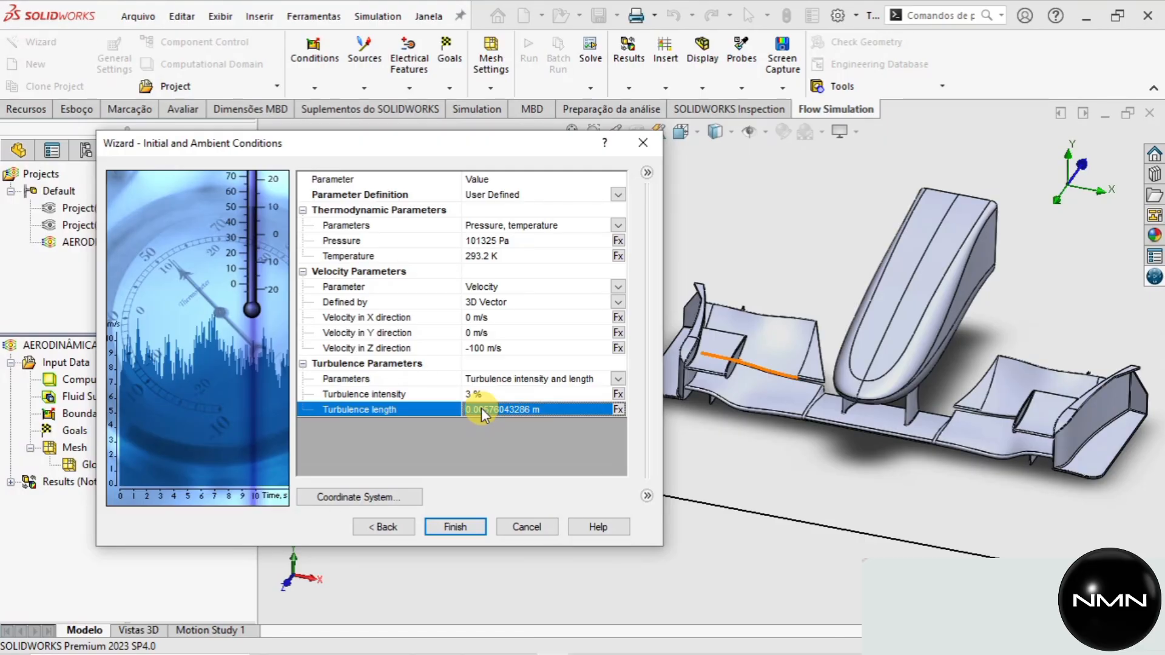
Examine the wing within its computational domain, move the wizard dialog aside, and show the model from the front.
{"action": "scroll", "coordinate": [752, 369], "scroll_direction": "up", "scroll_amount": 3}
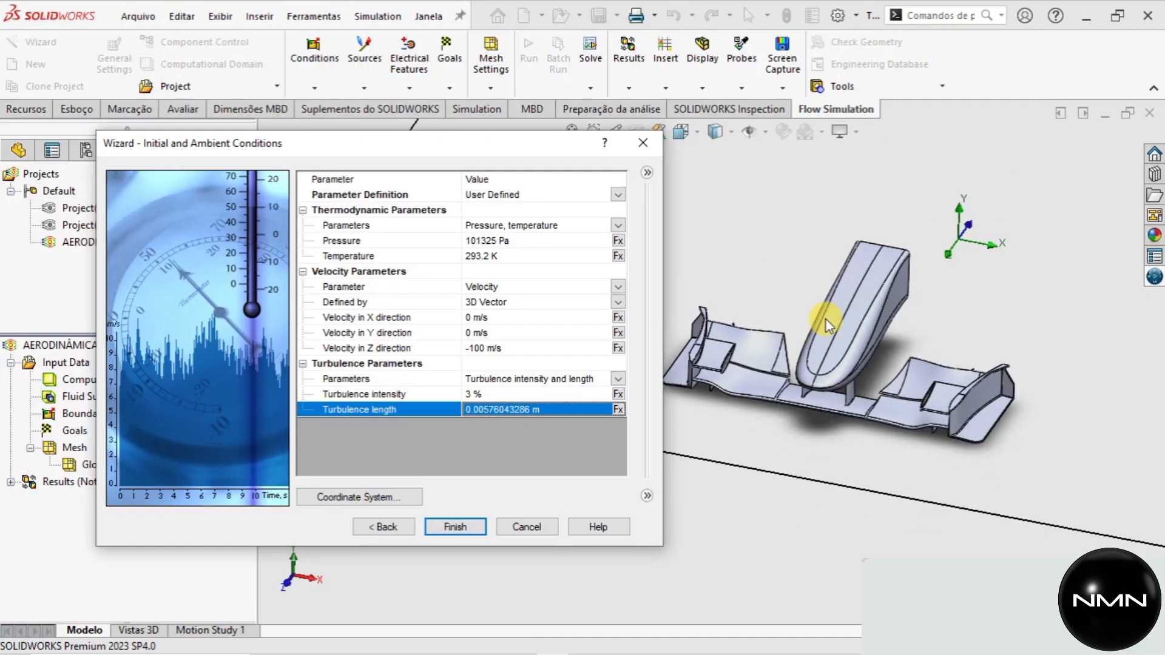
{"action": "scroll", "coordinate": [898, 482], "scroll_direction": "up", "scroll_amount": 5}
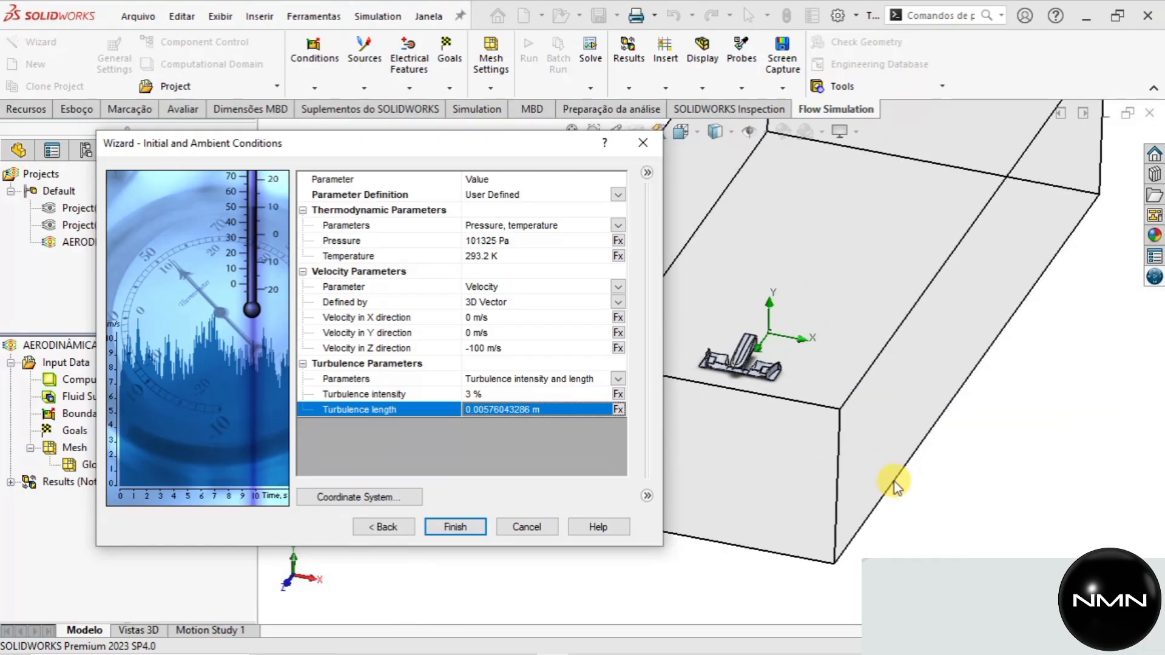
{"action": "left_click_drag", "start_coordinate": [480, 132], "coordinate": [345, 195]}
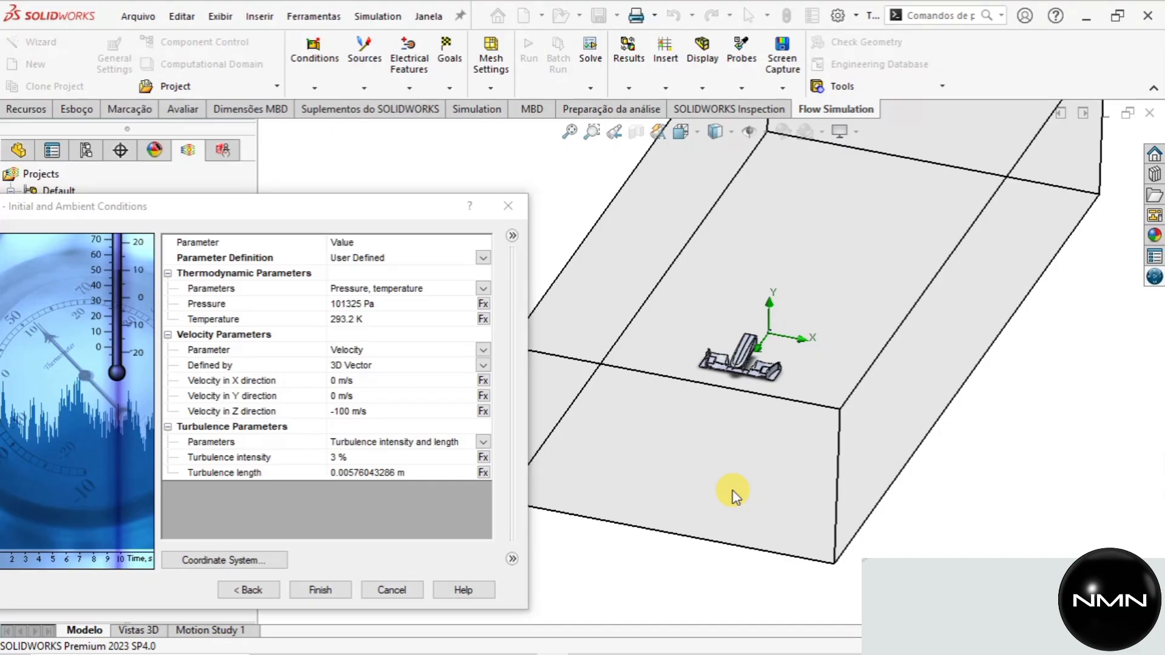
{"action": "key", "text": "ctrl+1"}
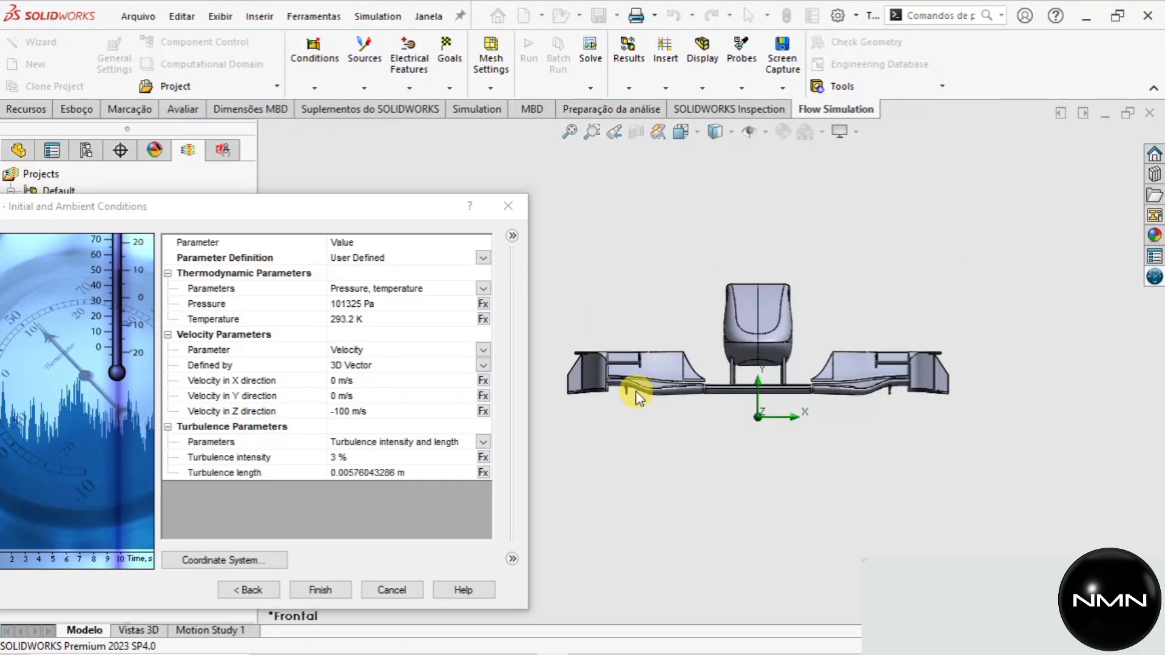
Measure the distance between the lower outer corner and upper outer corner of the wing's endplate.
{"action": "left_click", "coordinate": [177, 111]}
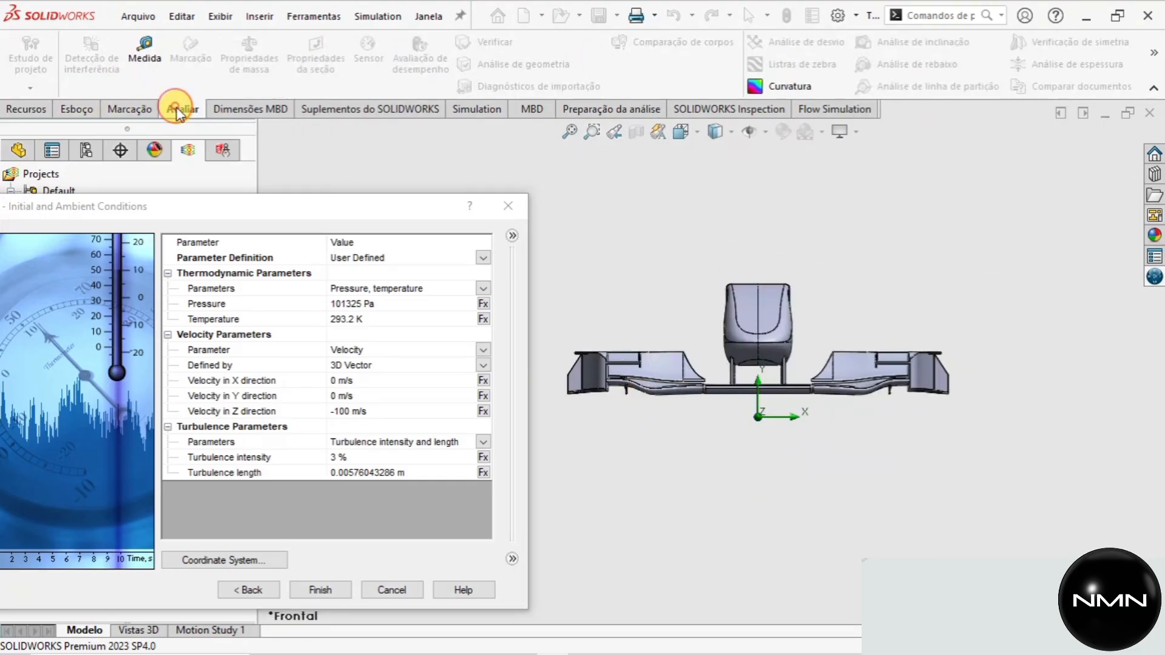
{"action": "left_click", "coordinate": [144, 61]}
{"action": "scroll", "coordinate": [858, 385], "scroll_direction": "down", "scroll_amount": 5}
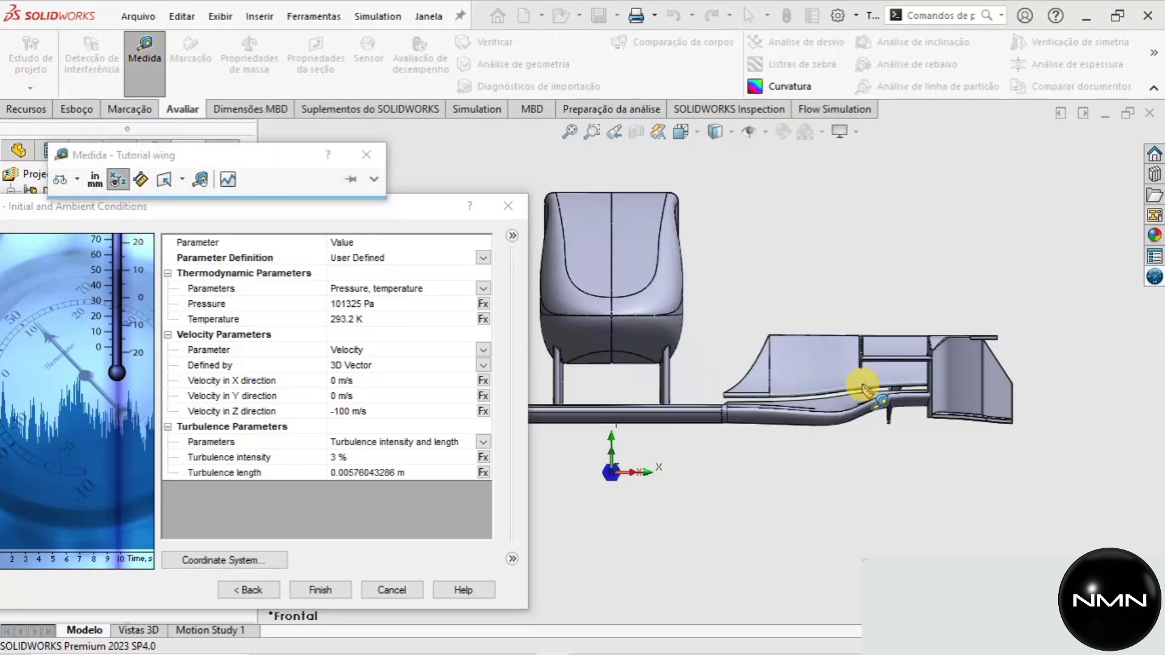
{"action": "left_click", "coordinate": [772, 442]}
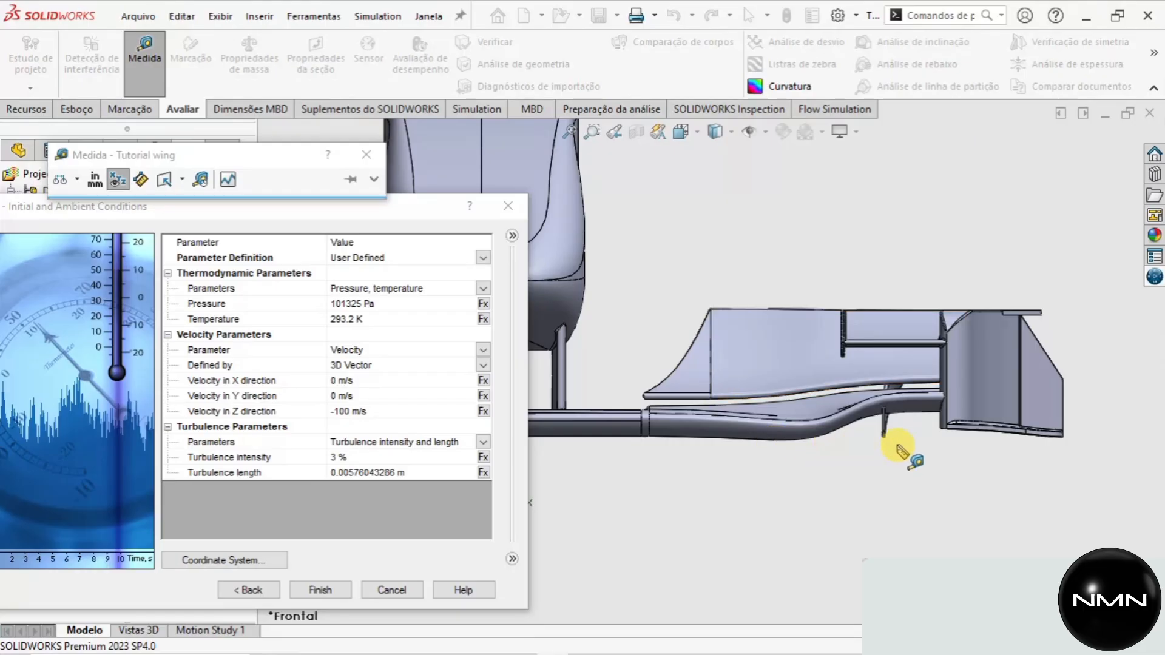
{"action": "left_click", "coordinate": [1061, 436]}
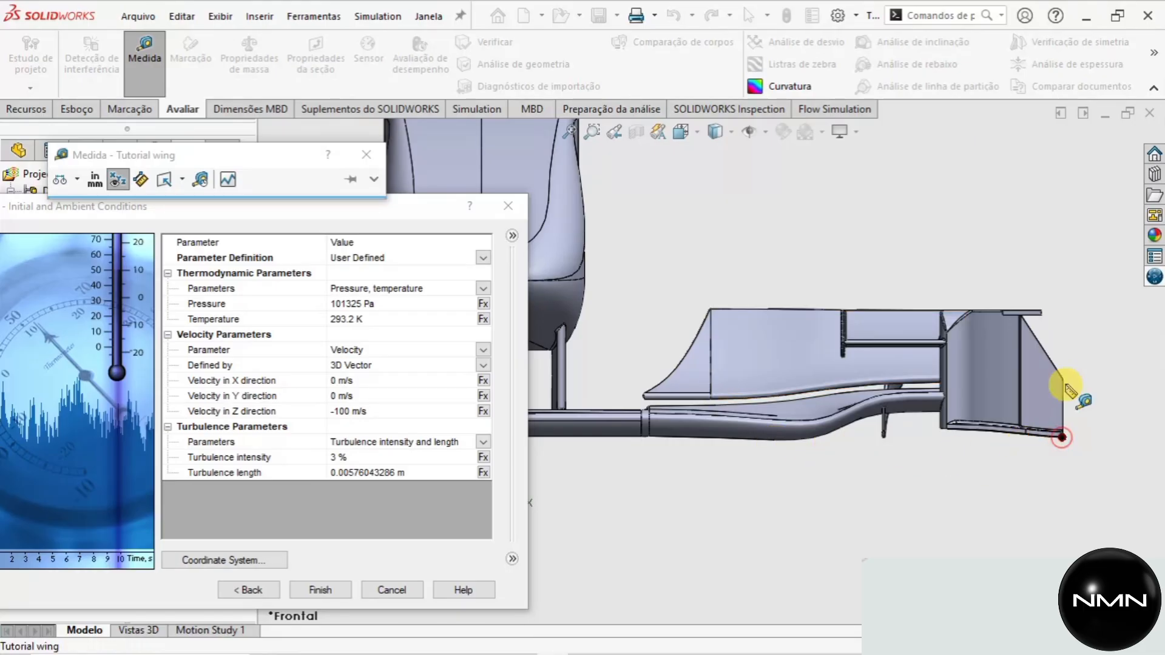
{"action": "left_click", "coordinate": [1040, 310]}
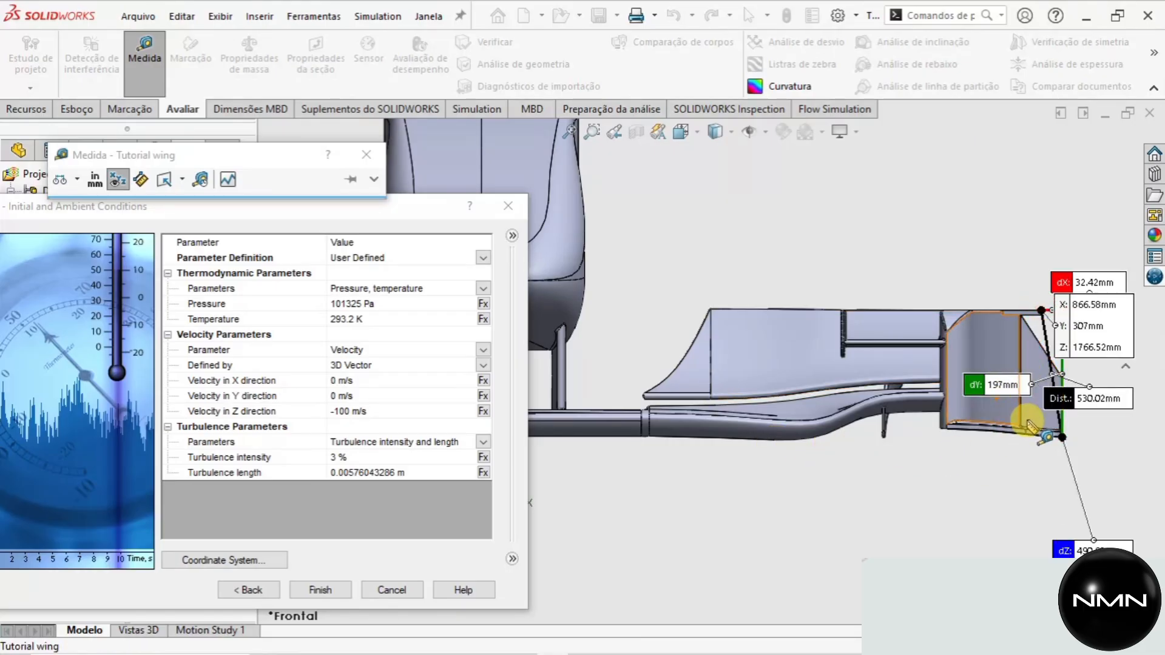
Examine the endplate measurement in an angled close-up, moving the dY and point coordinate labels clear of the geometry.
{"action": "left_click_drag", "start_coordinate": [1001, 388], "coordinate": [855, 485]}
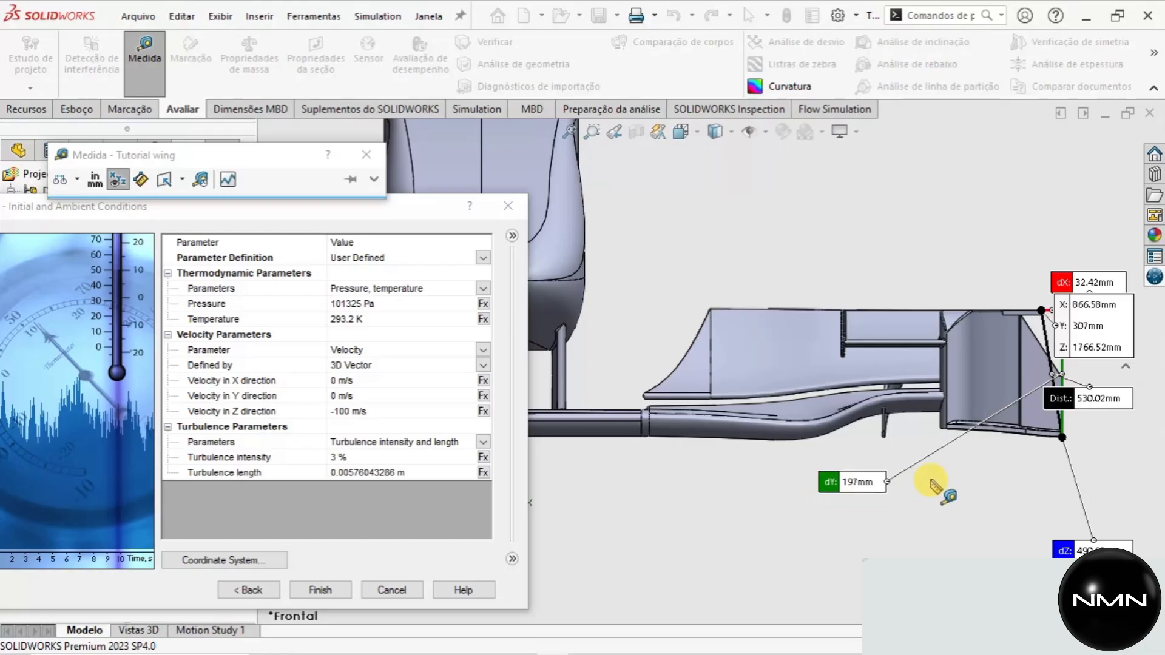
{"action": "middle_click_drag", "start_coordinate": [980, 520], "coordinate": [923, 546]}
{"action": "scroll", "coordinate": [892, 516], "scroll_direction": "down", "scroll_amount": 3}
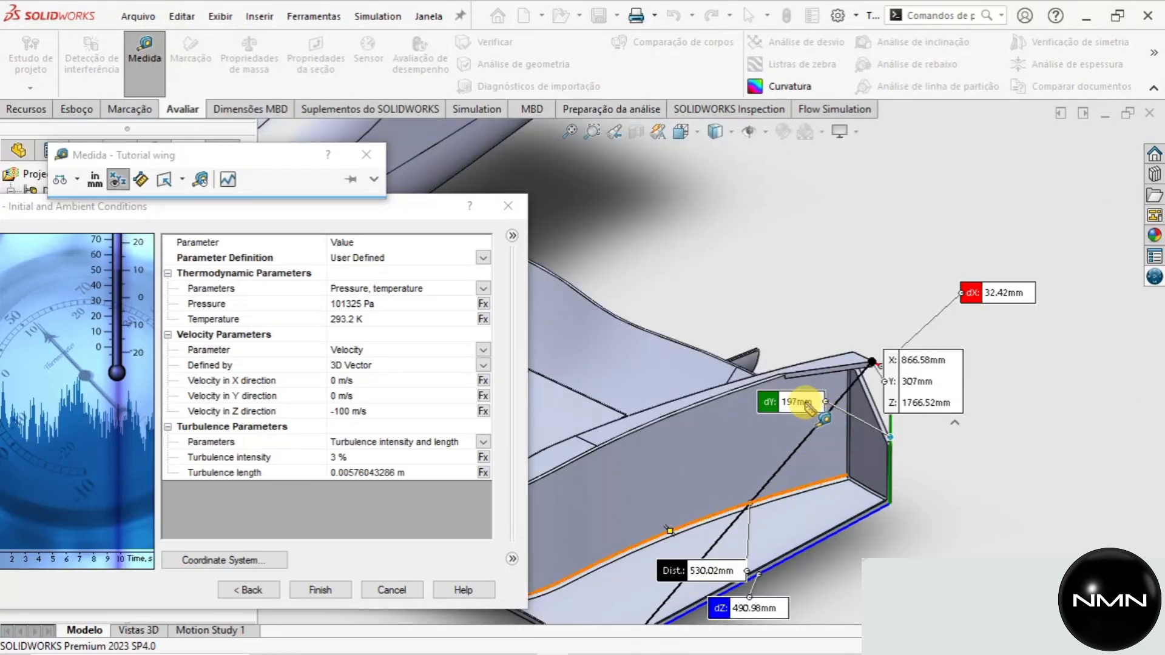
{"action": "left_click_drag", "start_coordinate": [788, 406], "coordinate": [1027, 465]}
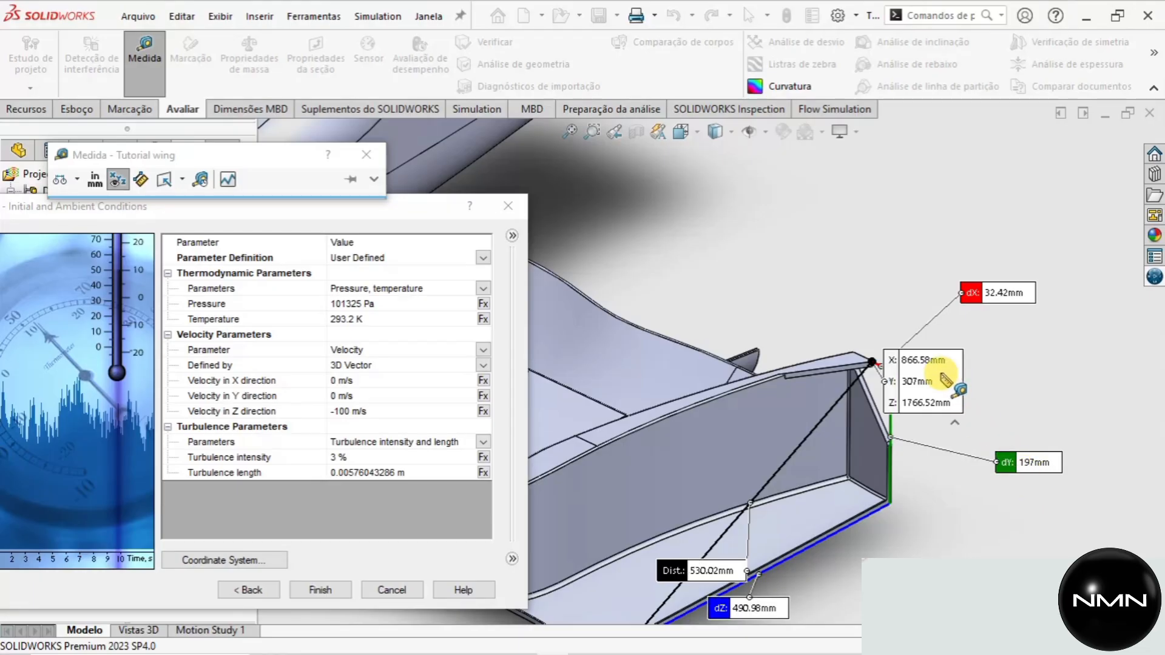
{"action": "left_click_drag", "start_coordinate": [935, 371], "coordinate": [839, 231]}
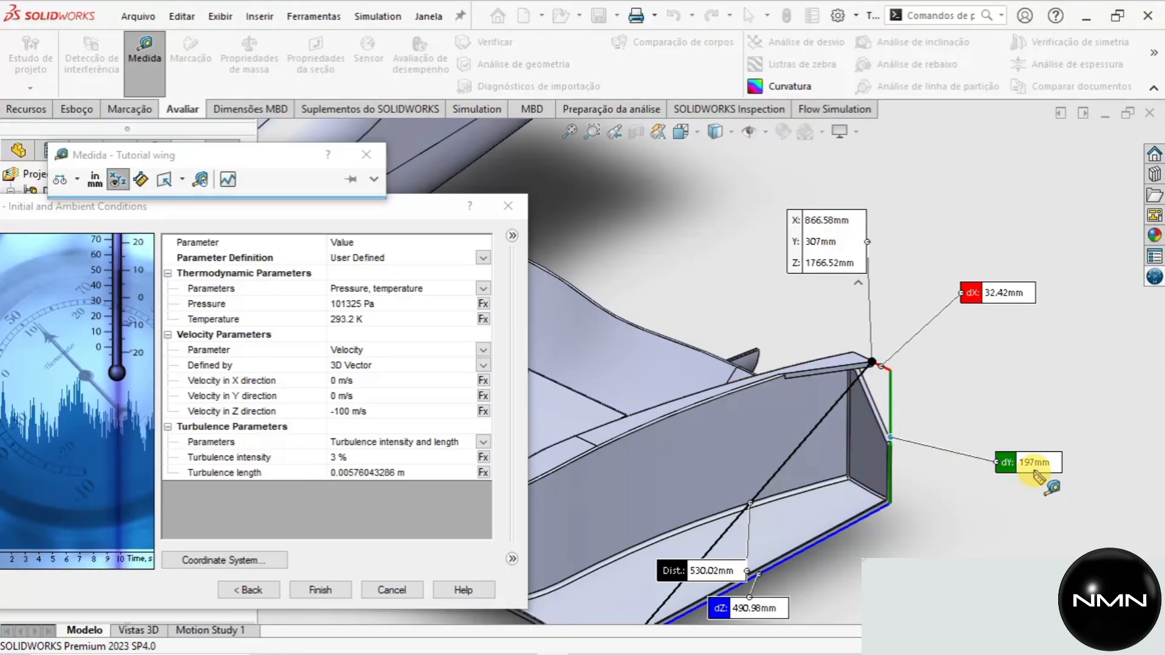
Close the endplate measurement and move the Initial and Ambient Conditions wizard dialog back to the middle of the window.
{"action": "scroll", "coordinate": [1037, 476], "scroll_direction": "down", "scroll_amount": 5}
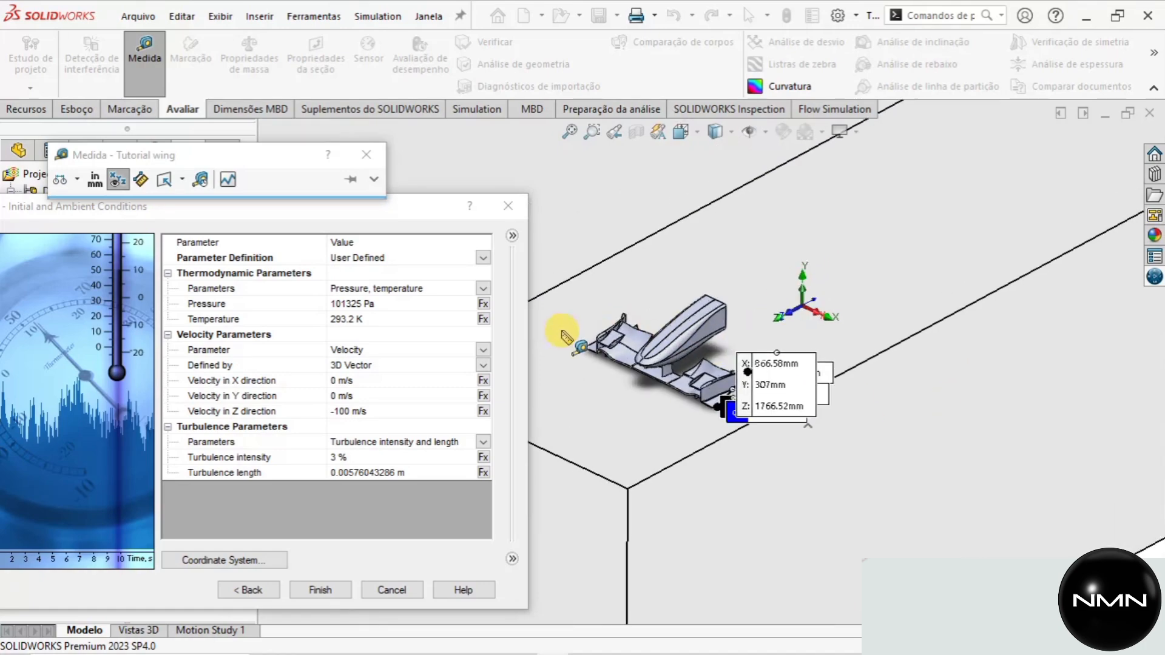
{"action": "scroll", "coordinate": [607, 377], "scroll_direction": "up", "scroll_amount": 1}
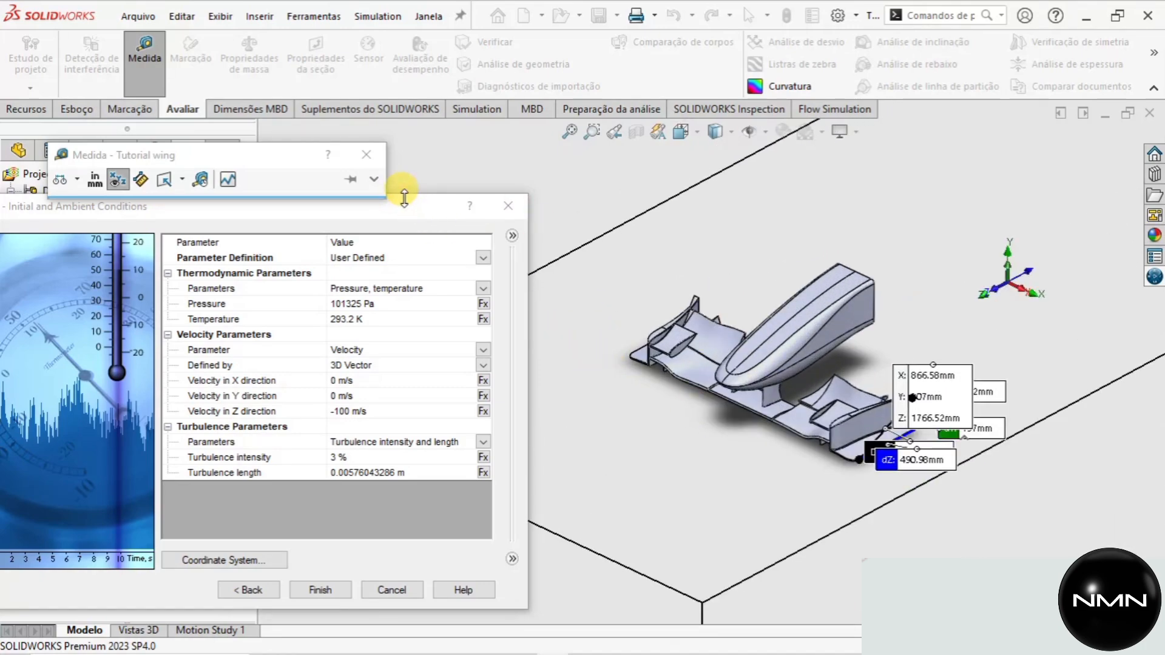
{"action": "left_click", "coordinate": [367, 155]}
{"action": "left_click_drag", "start_coordinate": [382, 211], "coordinate": [690, 117]}
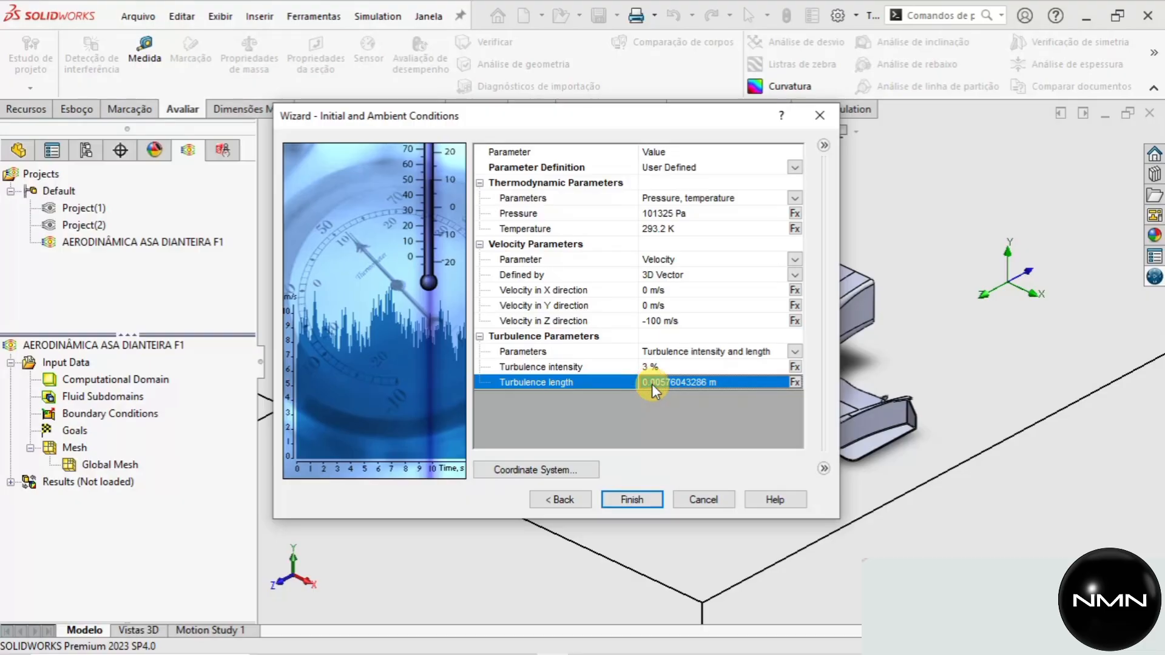
Set the turbulence length to 0.02 m and finish the wizard to create the project.
{"action": "key", "text": "Return"}
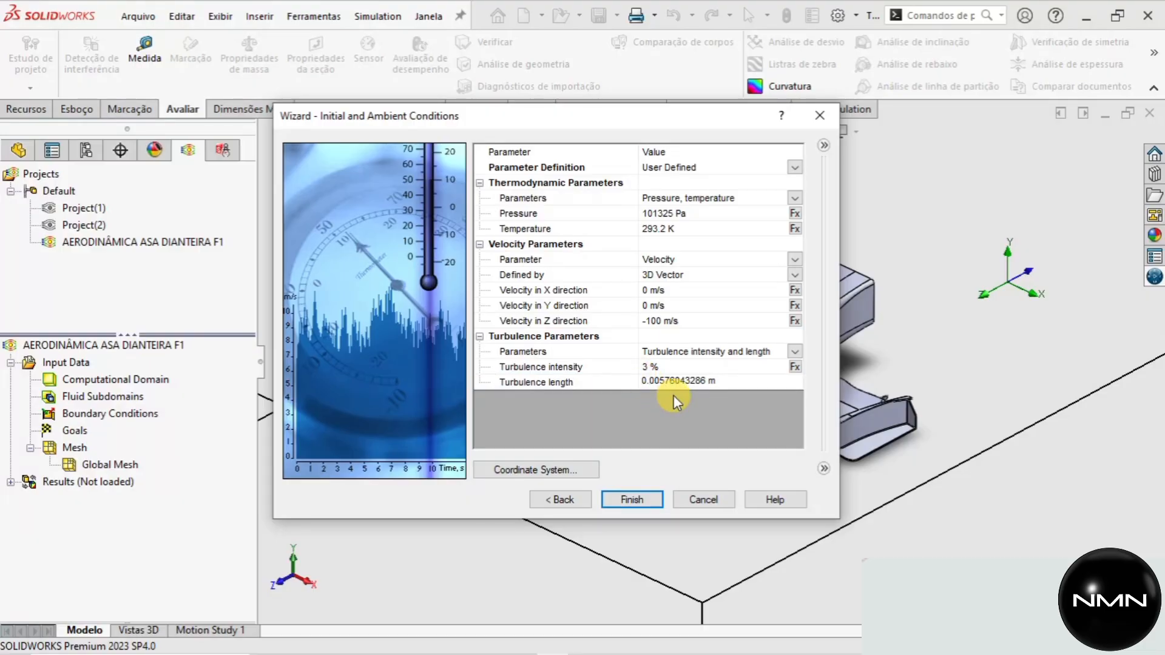
{"action": "type", "text": "2"}
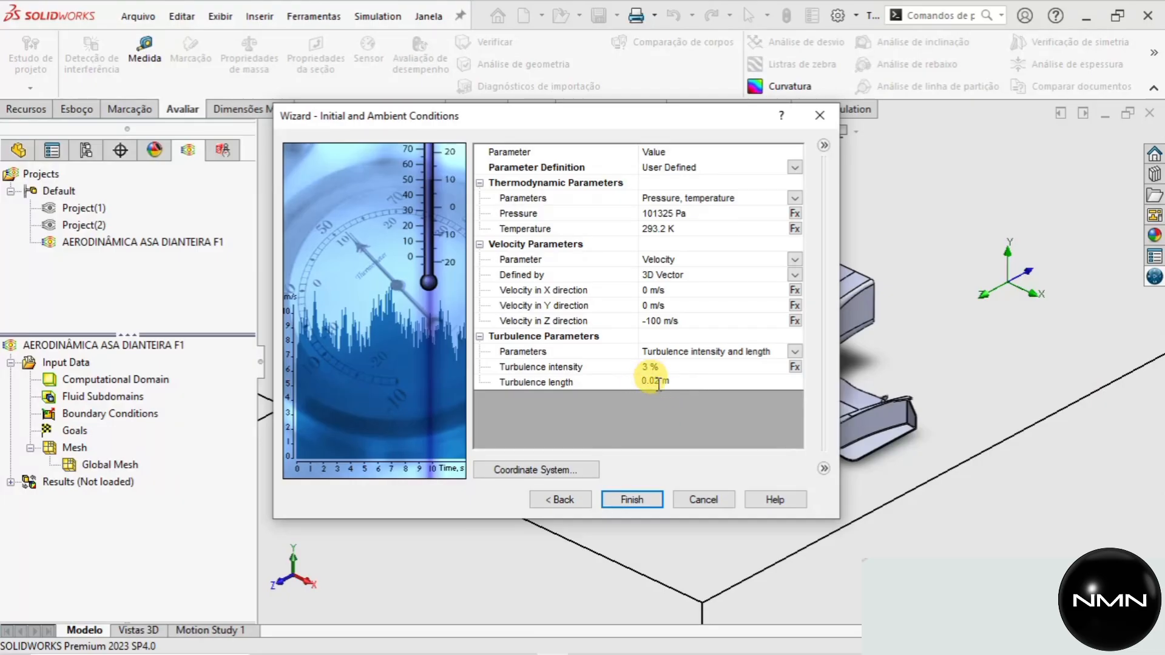
{"action": "left_click", "coordinate": [671, 410]}
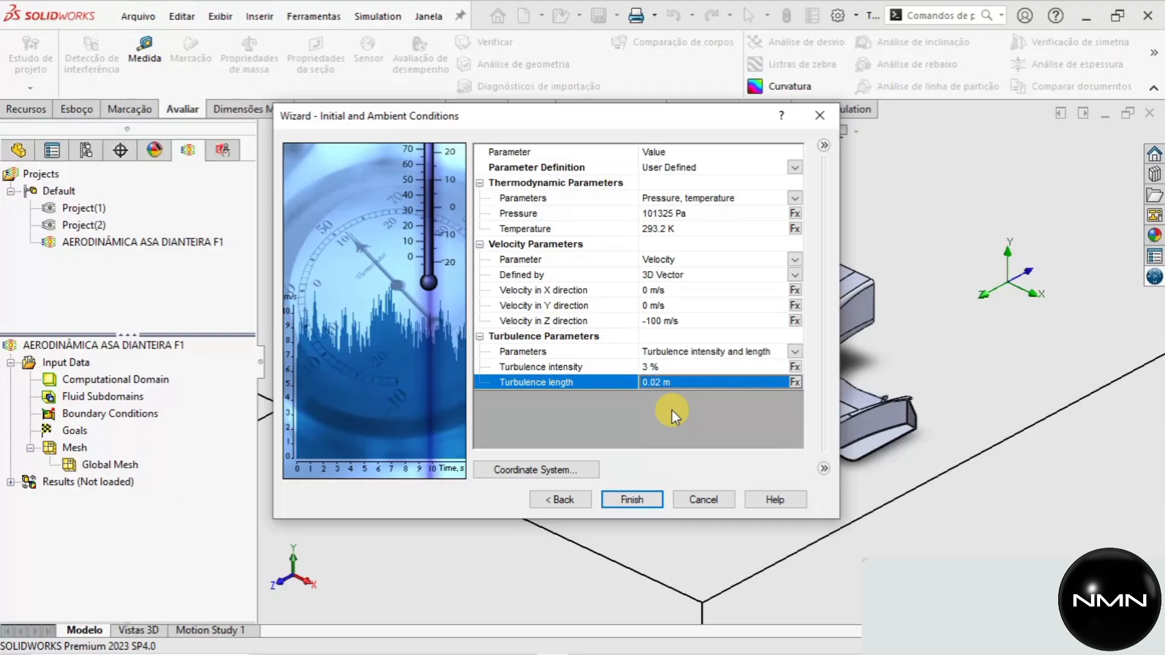
{"action": "left_click", "coordinate": [632, 499]}
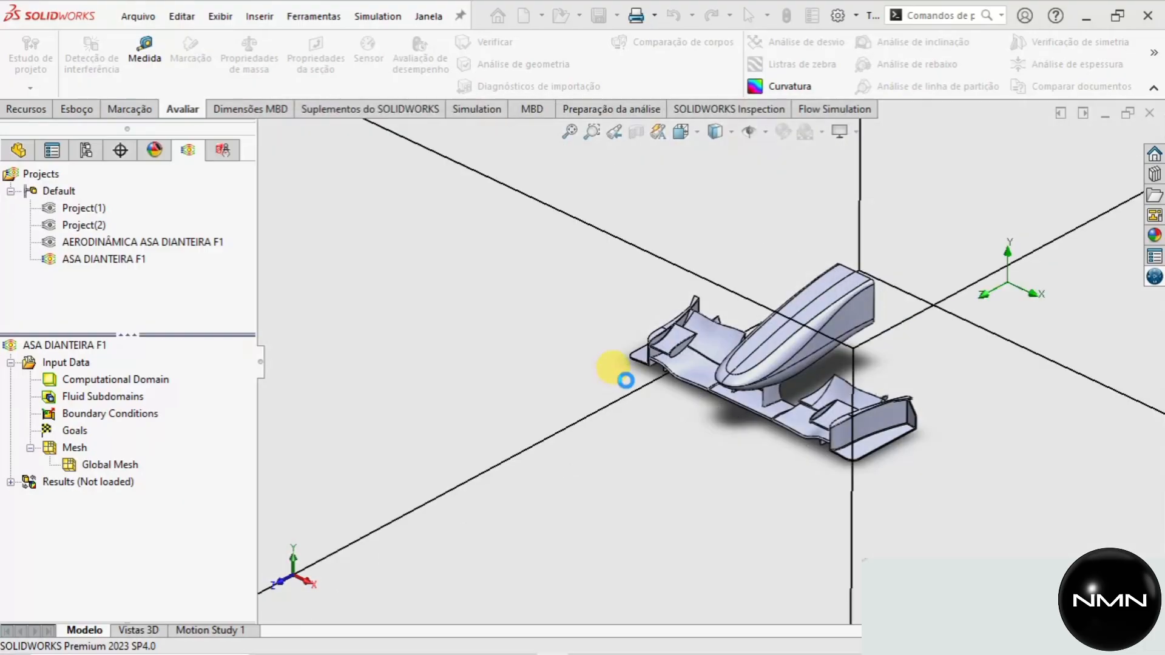
Open the computational domain's definition for editing and examine the domain around the wing from the front.
{"action": "scroll", "coordinate": [793, 401], "scroll_direction": "up", "scroll_amount": 7}
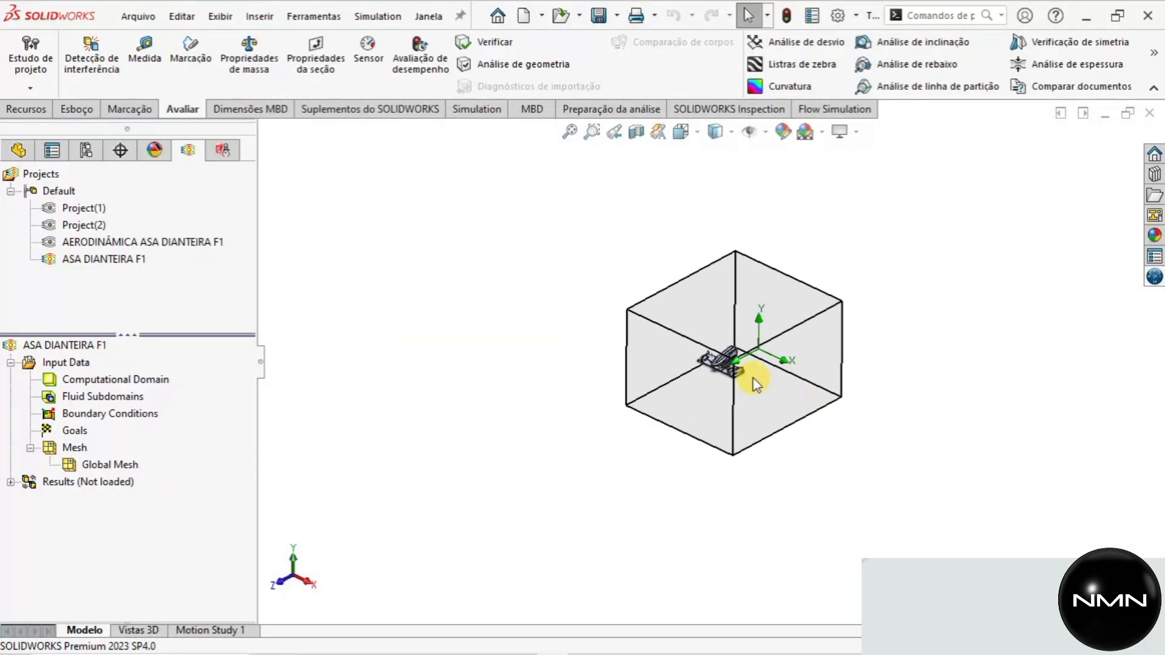
{"action": "scroll", "coordinate": [751, 378], "scroll_direction": "down", "scroll_amount": 4}
{"action": "scroll", "coordinate": [746, 328], "scroll_direction": "up", "scroll_amount": 2}
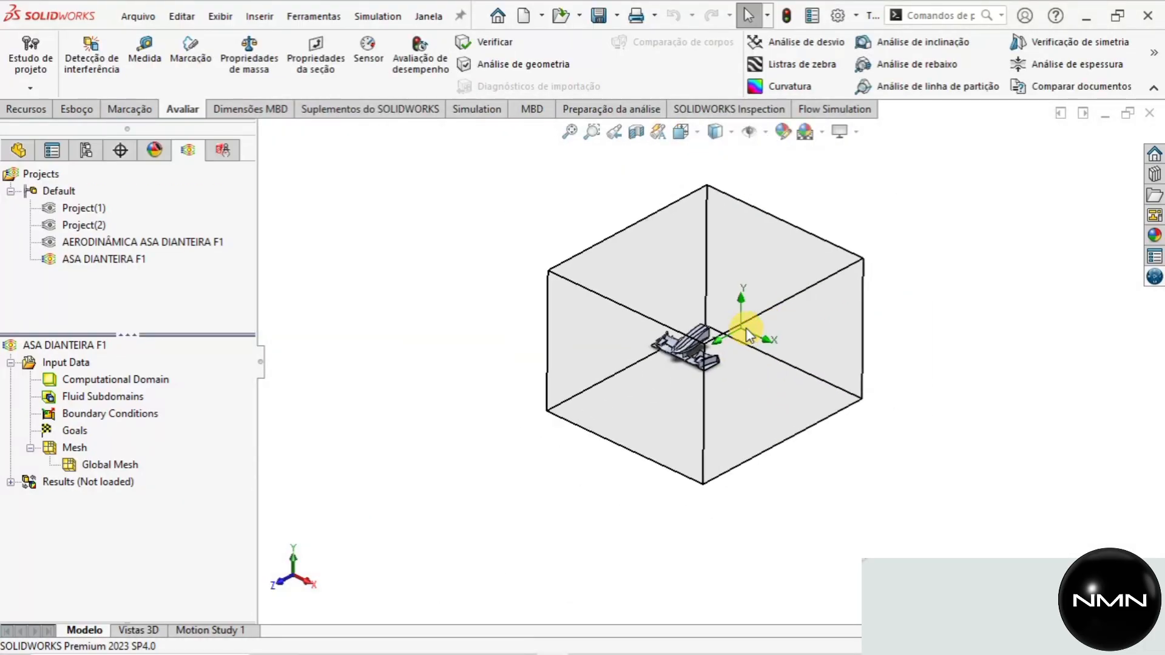
{"action": "left_click", "coordinate": [127, 381]}
{"action": "right_click", "coordinate": [128, 382]}
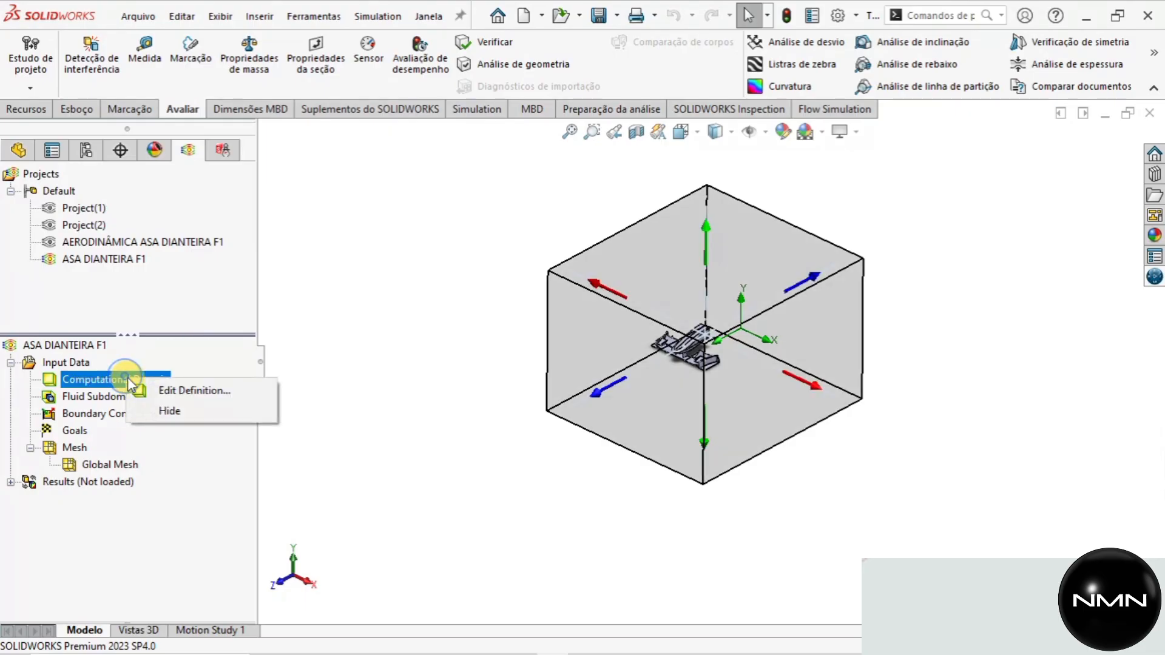
{"action": "left_click", "coordinate": [163, 389]}
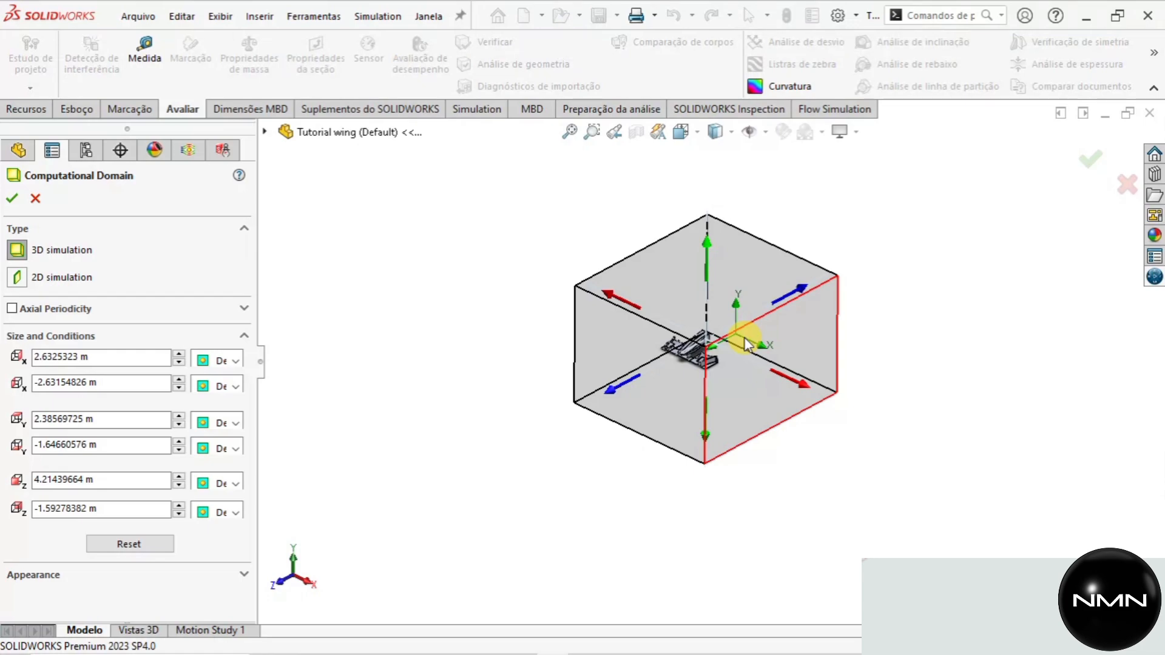
{"action": "key", "text": "ctrl+1"}
{"action": "scroll", "coordinate": [743, 336], "scroll_direction": "up", "scroll_amount": 12}
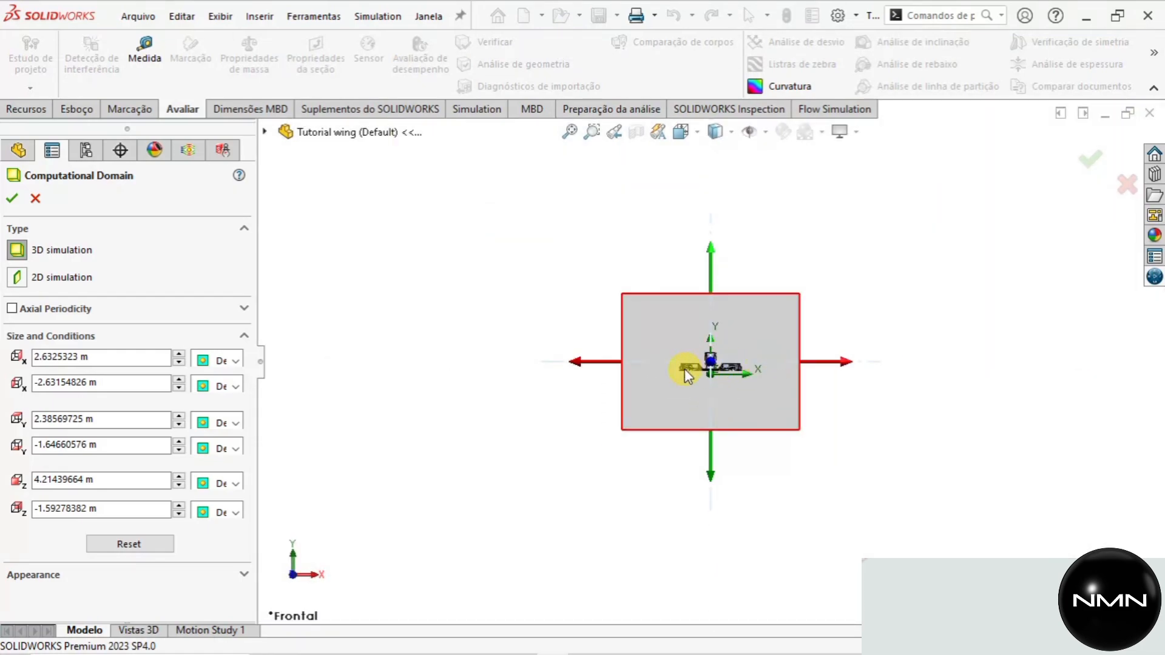
{"action": "scroll", "coordinate": [697, 371], "scroll_direction": "down", "scroll_amount": 4}
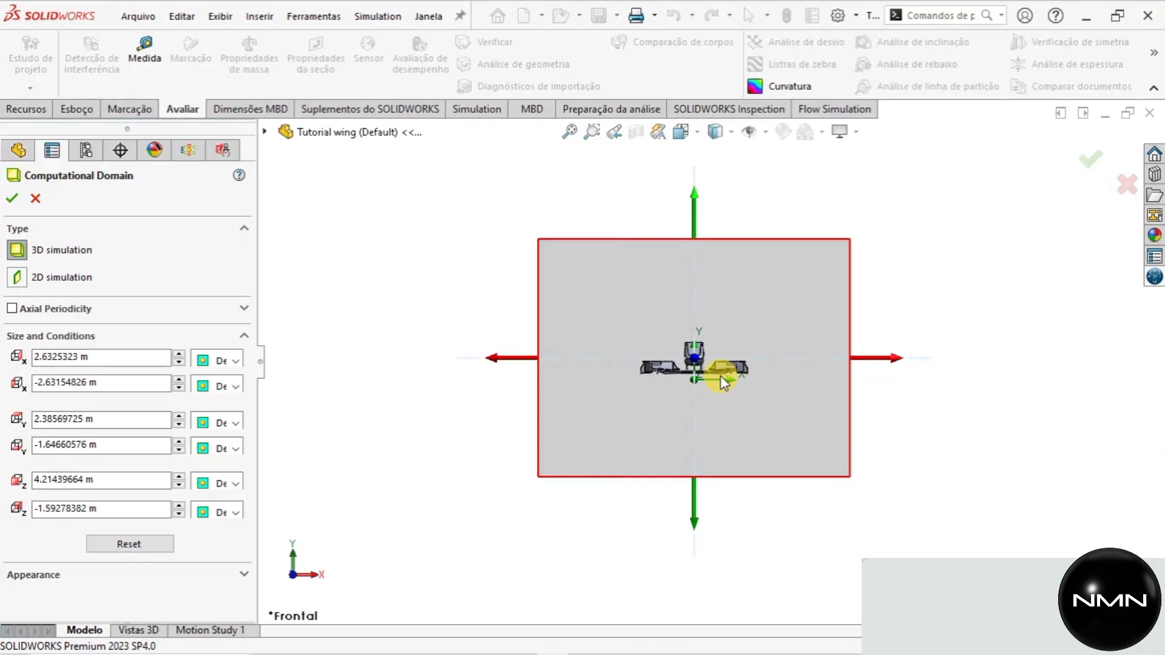
{"action": "scroll", "coordinate": [720, 376], "scroll_direction": "down", "scroll_amount": 5}
{"action": "left_click", "coordinate": [147, 52]}
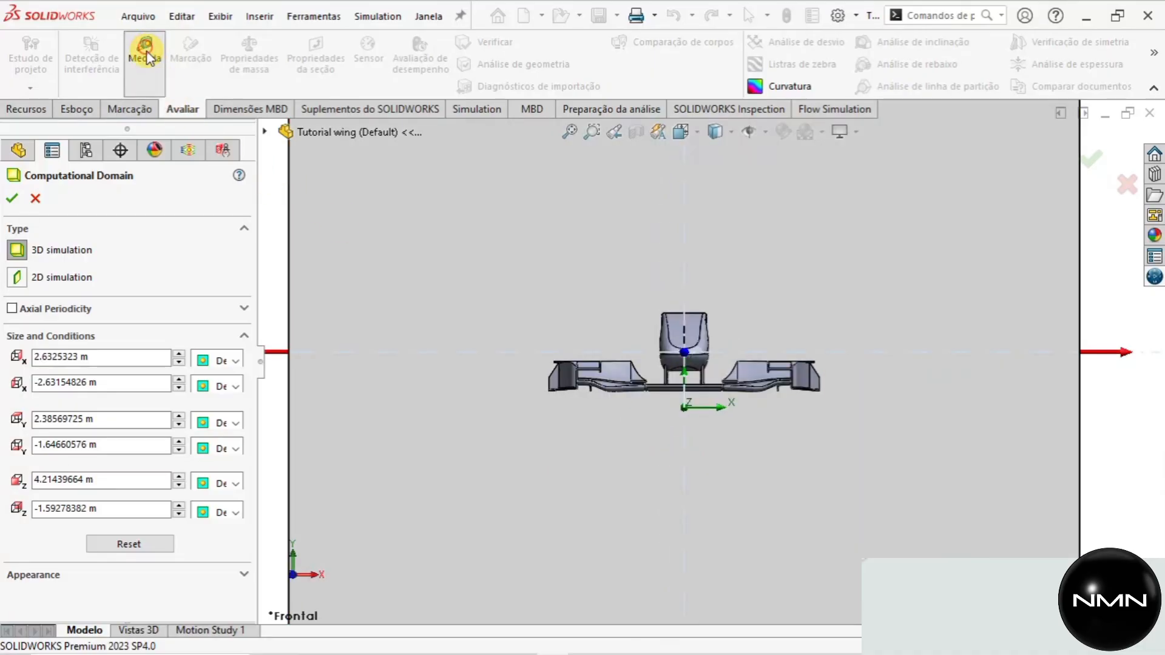
{"action": "scroll", "coordinate": [811, 390], "scroll_direction": "down", "scroll_amount": 5}
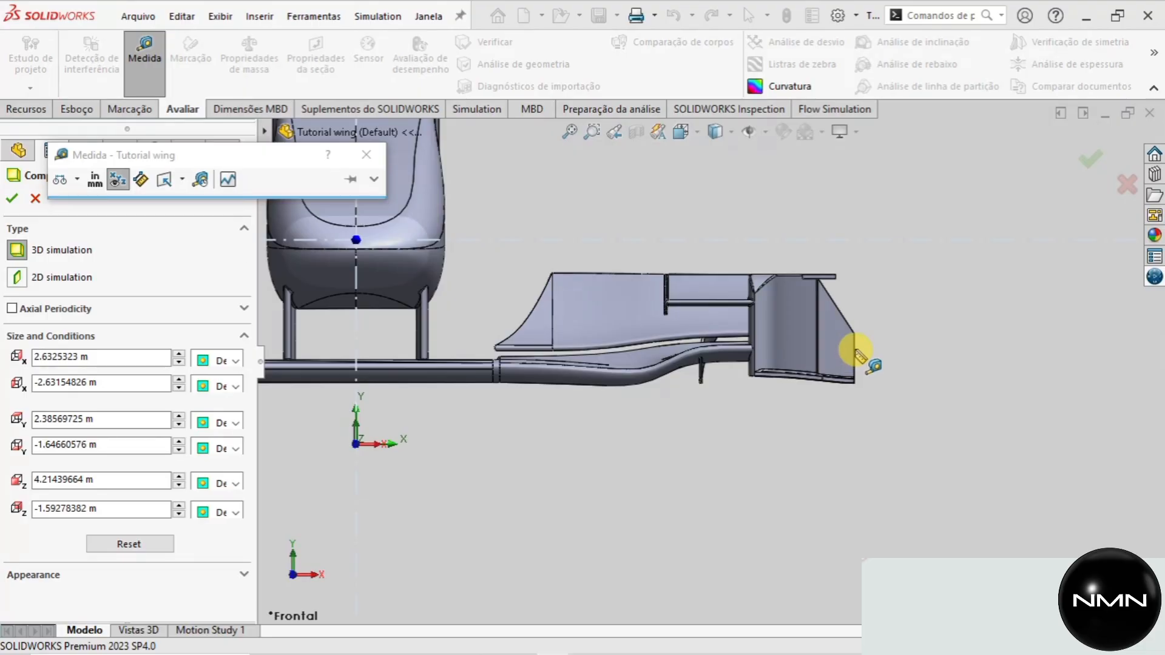
{"action": "scroll", "coordinate": [859, 355], "scroll_direction": "up", "scroll_amount": 10}
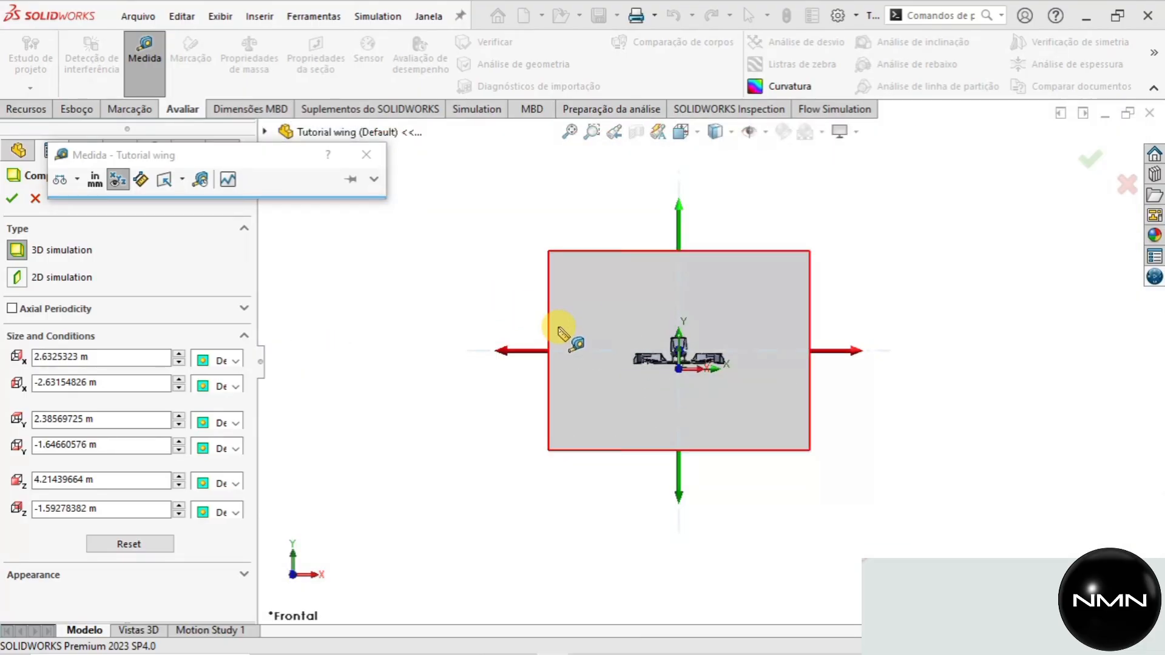
{"action": "left_click", "coordinate": [1090, 160]}
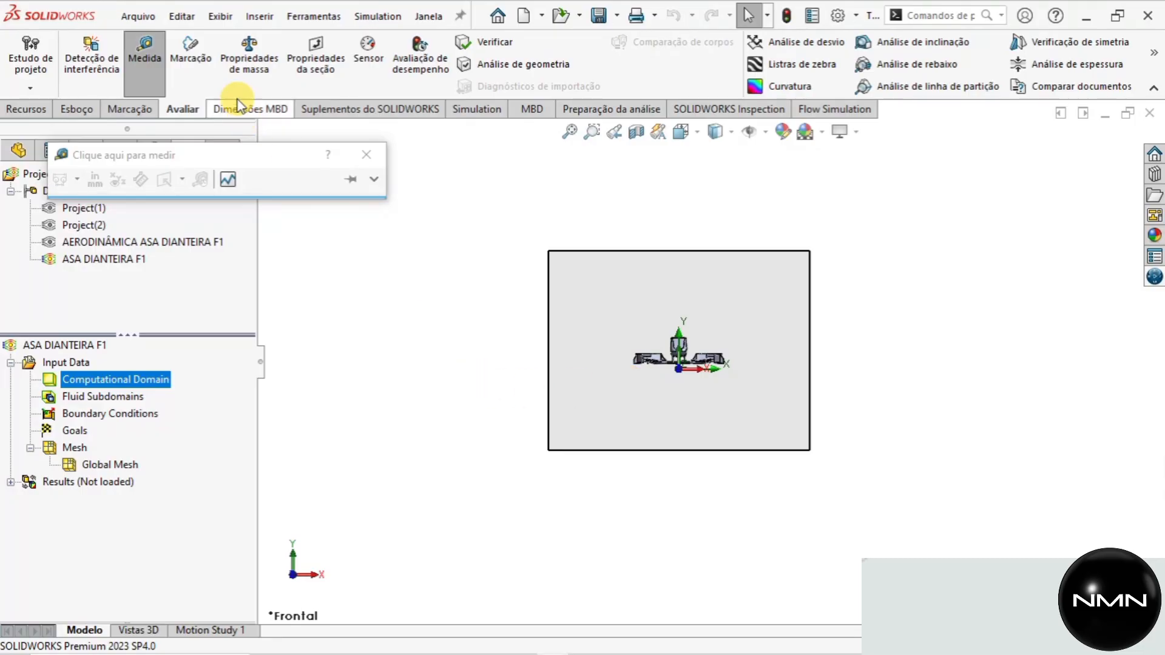
{"action": "left_click", "coordinate": [366, 154]}
Measure the wing's overall width between the outer vertical edges of the two endplates in the front view.
{"action": "left_click", "coordinate": [144, 52]}
{"action": "scroll", "coordinate": [624, 385], "scroll_direction": "down", "scroll_amount": 10}
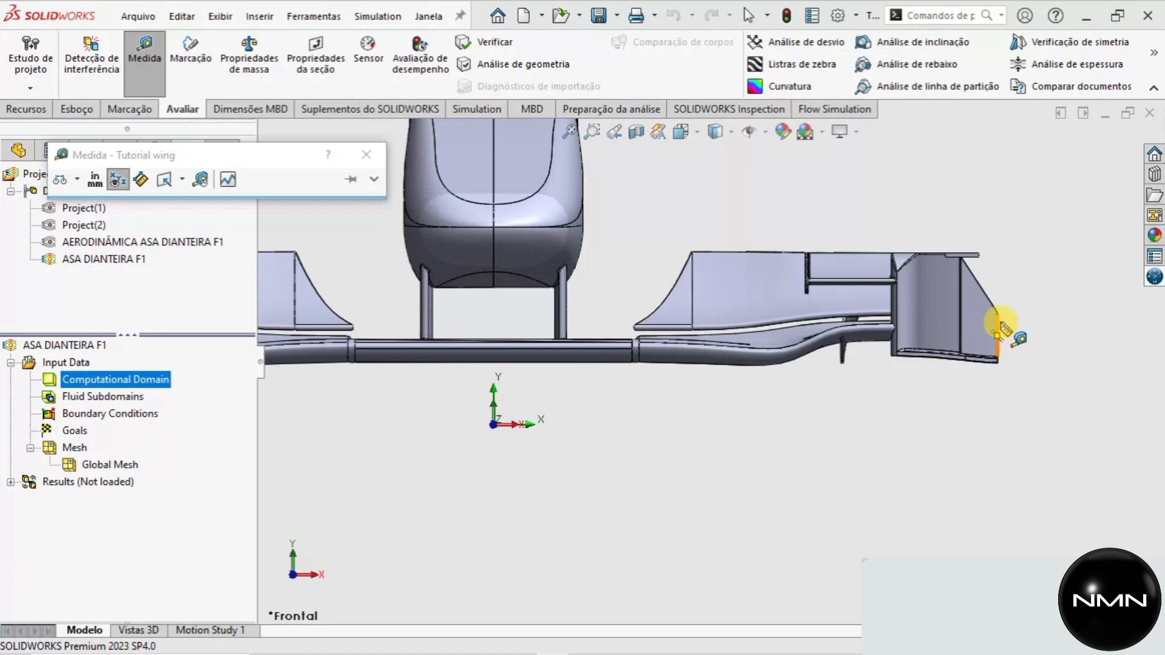
{"action": "key", "text": "f"}
{"action": "scroll", "coordinate": [541, 347], "scroll_direction": "down", "scroll_amount": 8}
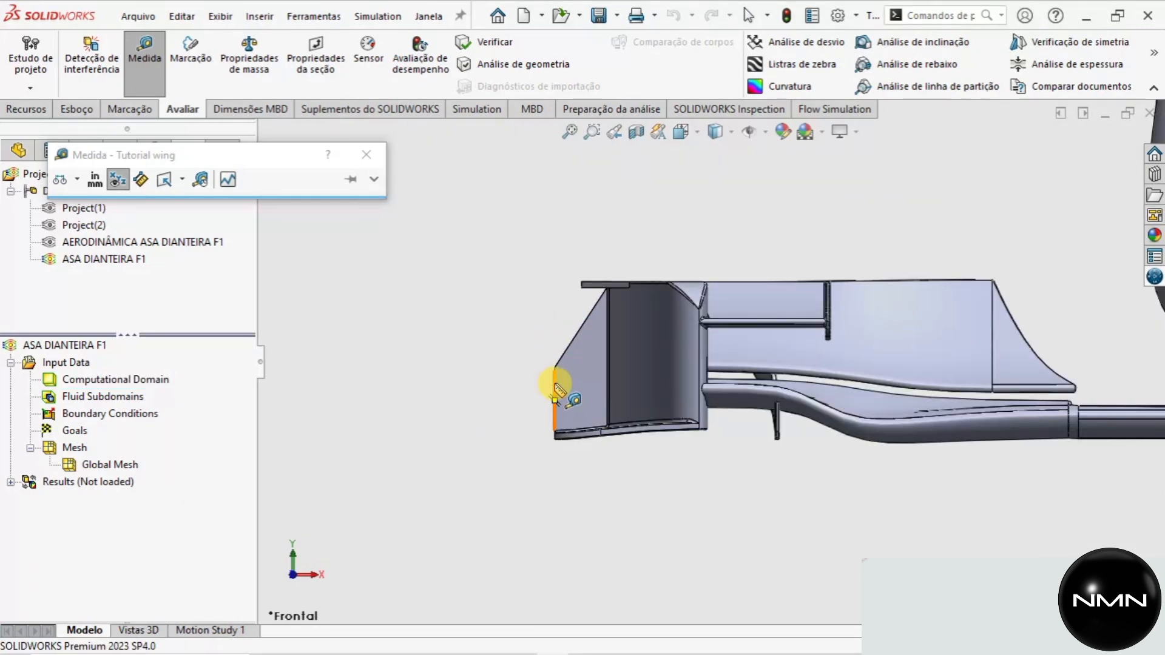
{"action": "left_click", "coordinate": [552, 384]}
{"action": "scroll", "coordinate": [1010, 407], "scroll_direction": "up", "scroll_amount": 8}
{"action": "scroll", "coordinate": [1117, 394], "scroll_direction": "down", "scroll_amount": 2}
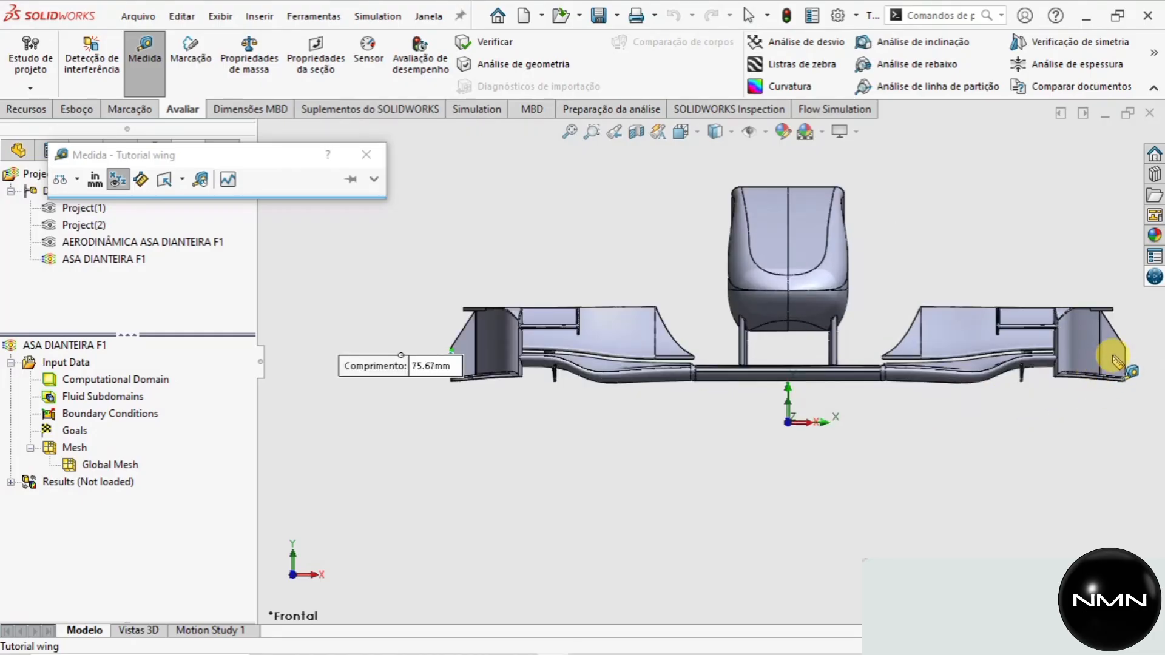
{"action": "left_click", "coordinate": [1125, 359]}
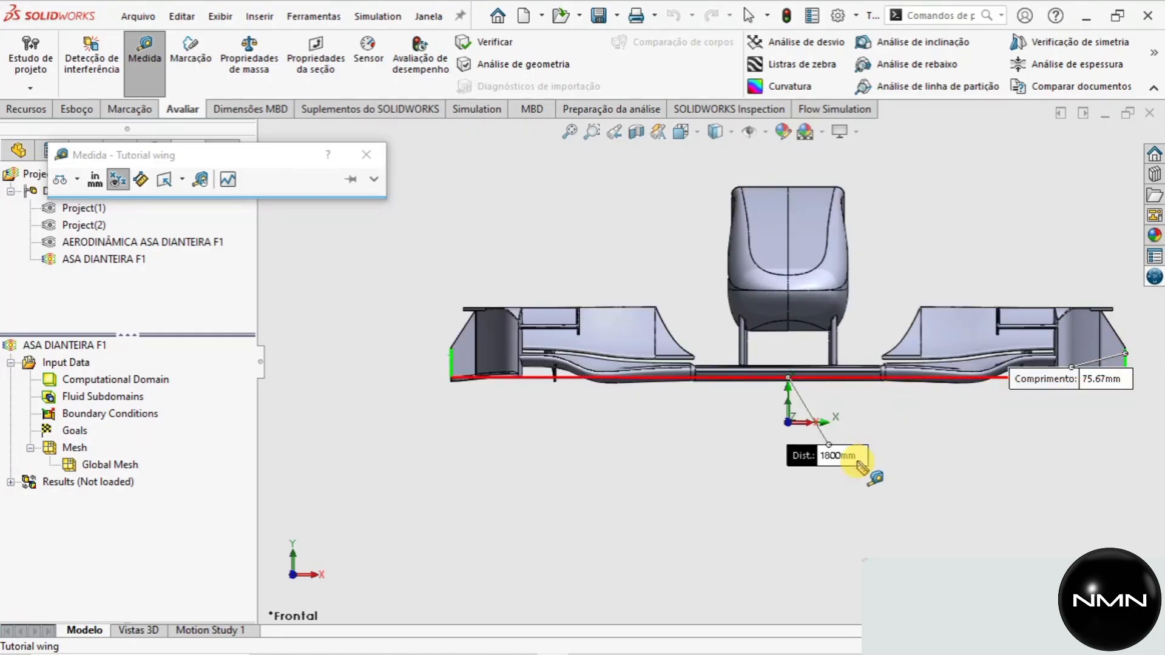
{"action": "scroll", "coordinate": [866, 476], "scroll_direction": "down", "scroll_amount": 2}
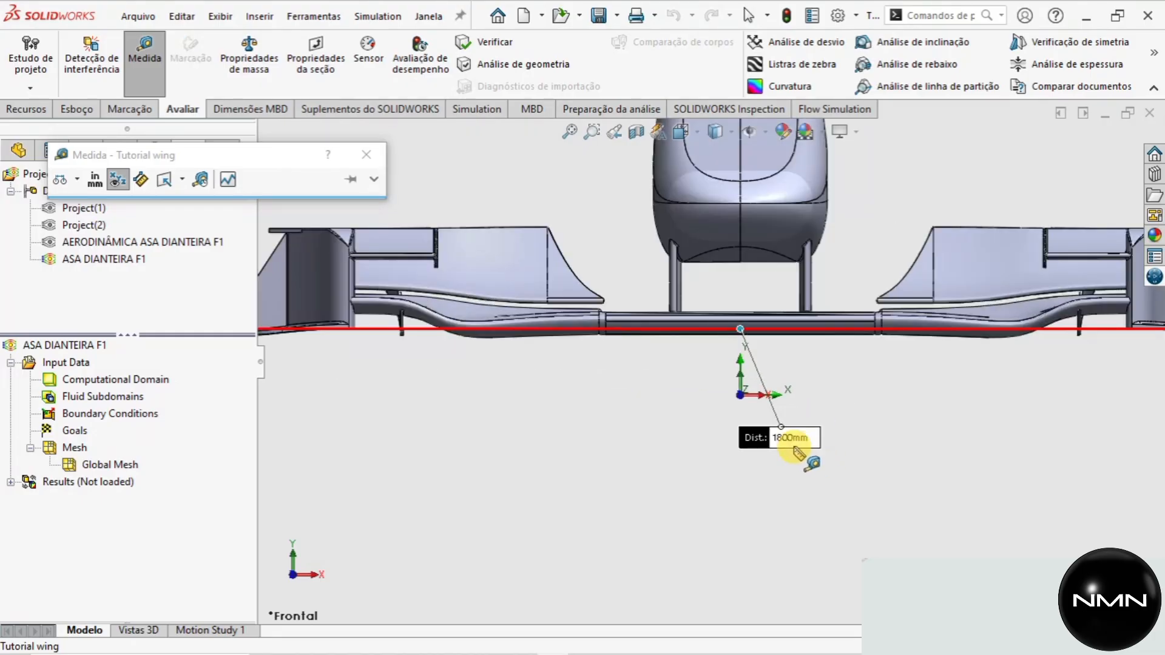
Close the measurement, reopen the computational domain's definition, and set X max to 4 m and X min to -4 m.
{"action": "left_click", "coordinate": [366, 154]}
{"action": "key", "text": "f"}
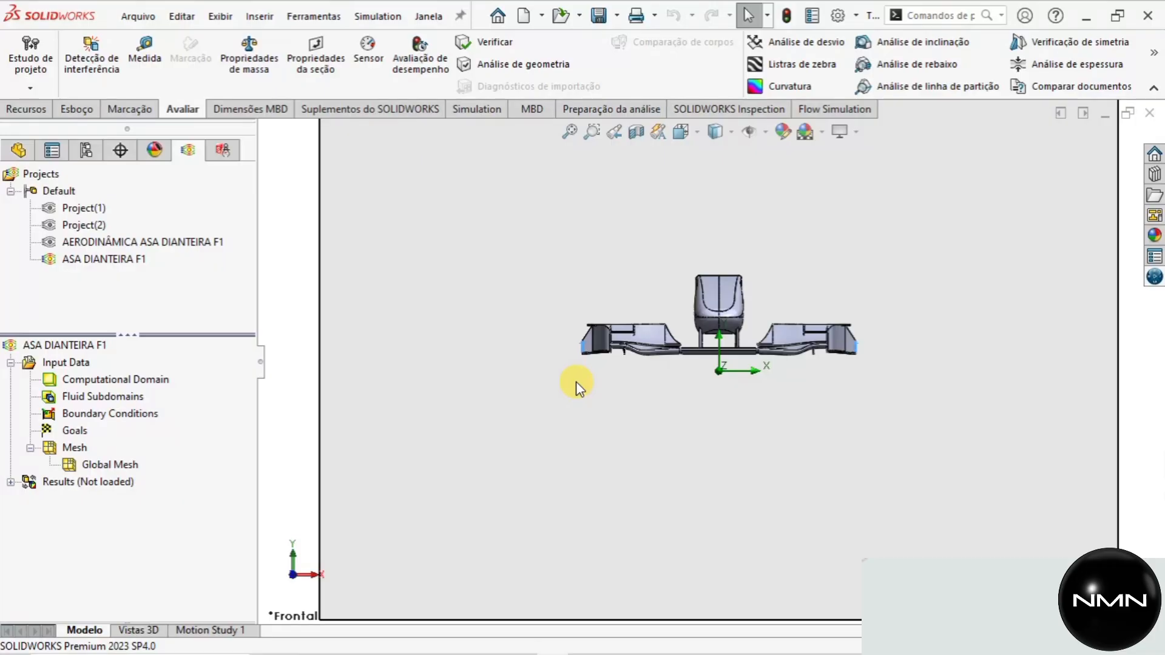
{"action": "right_click", "coordinate": [88, 379]}
{"action": "left_click", "coordinate": [128, 395]}
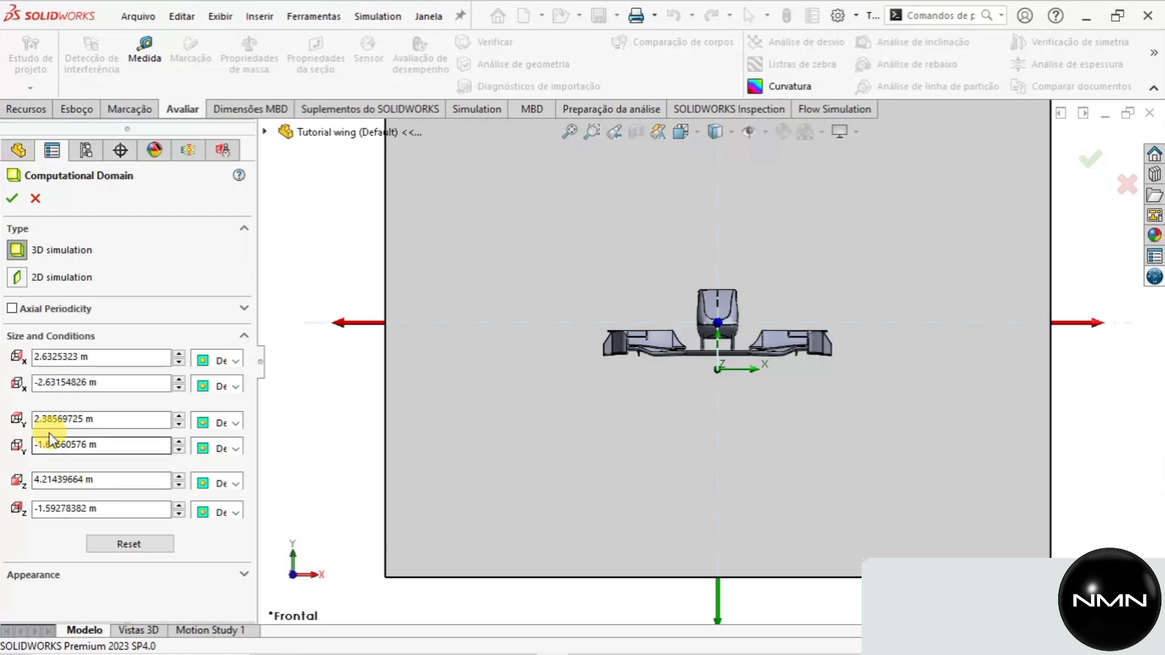
{"action": "left_click", "coordinate": [37, 358]}
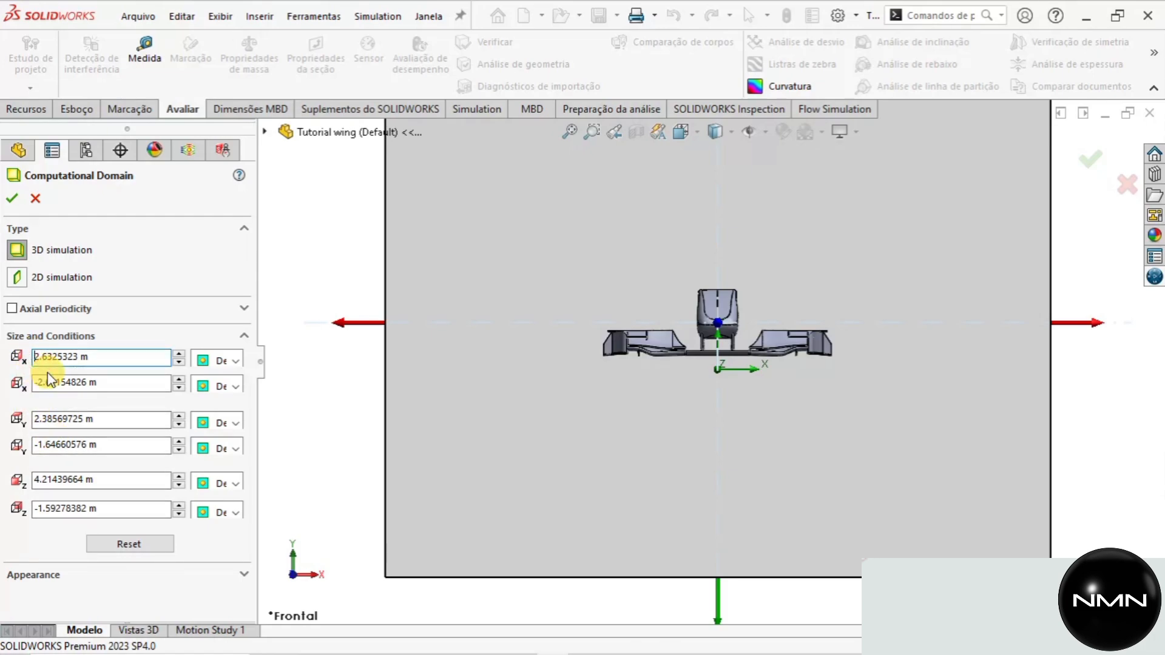
{"action": "type", "text": "4"}
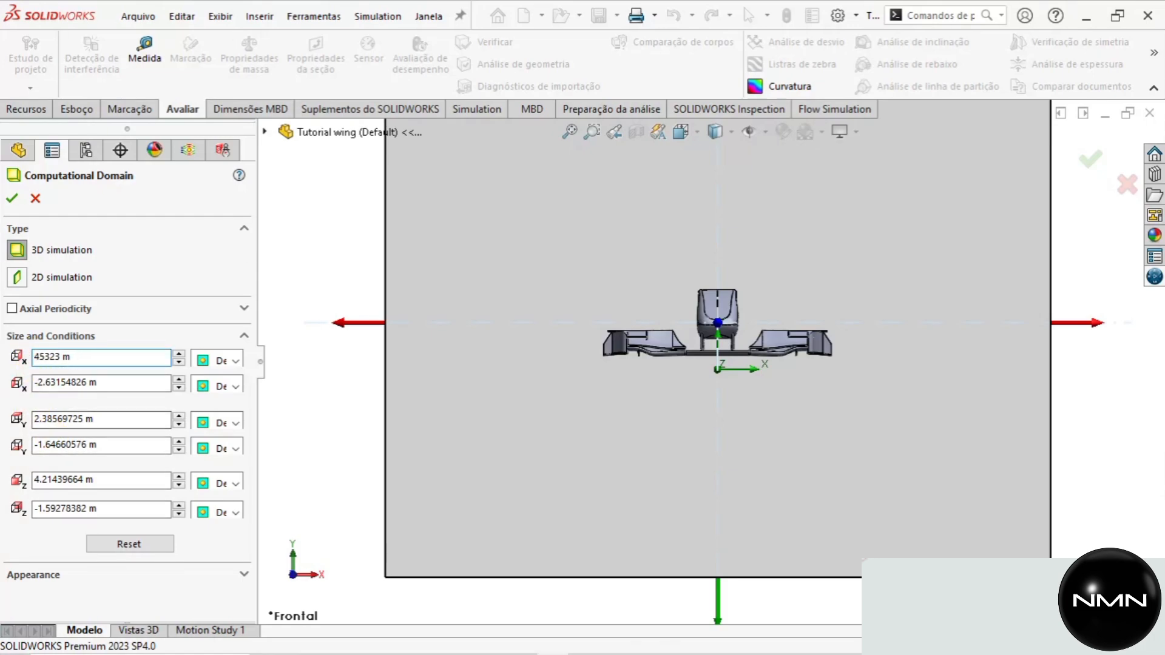
{"action": "left_click", "coordinate": [37, 382]}
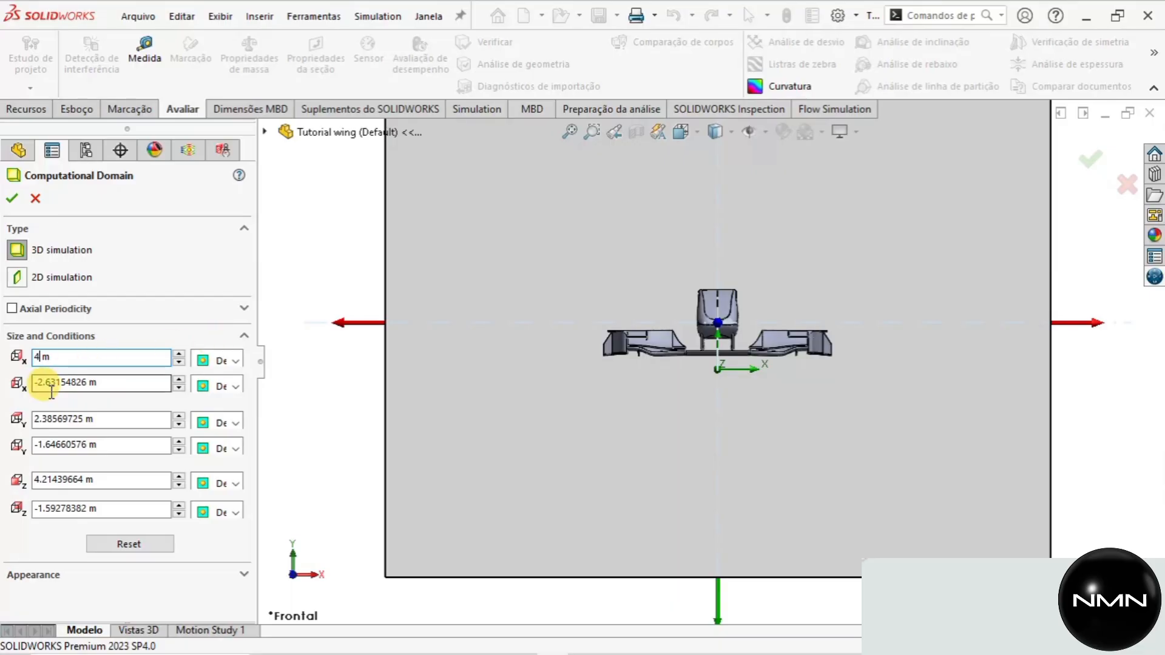
{"action": "key", "text": "BackSpace"}
{"action": "type", "text": "4"}
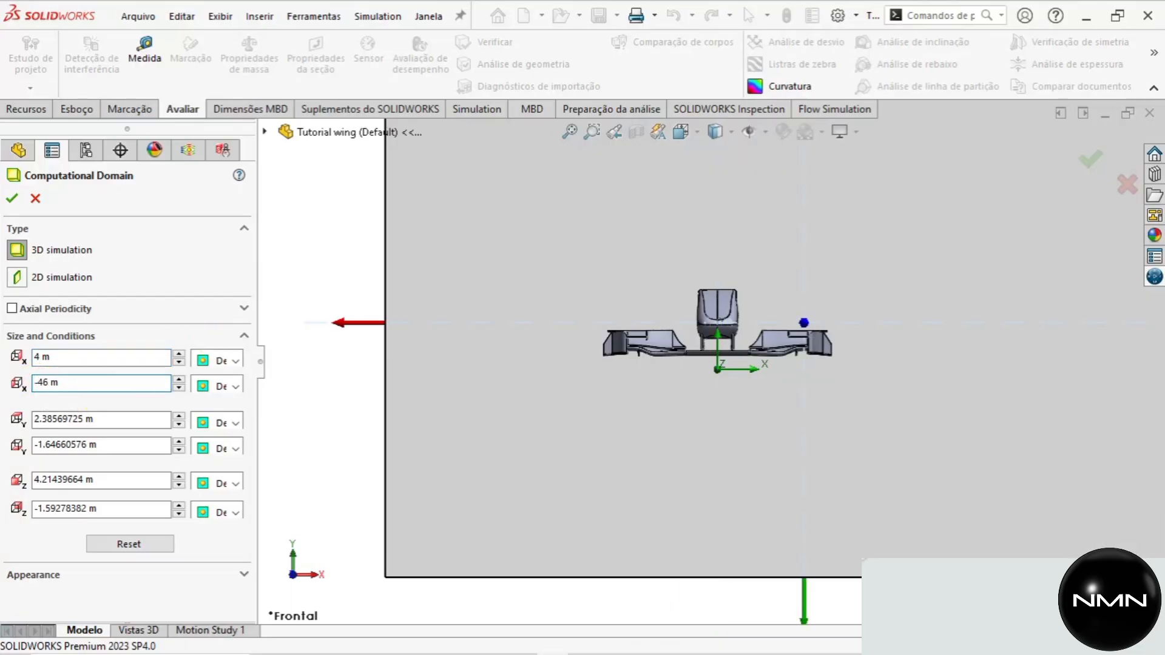
{"action": "left_click", "coordinate": [84, 419]}
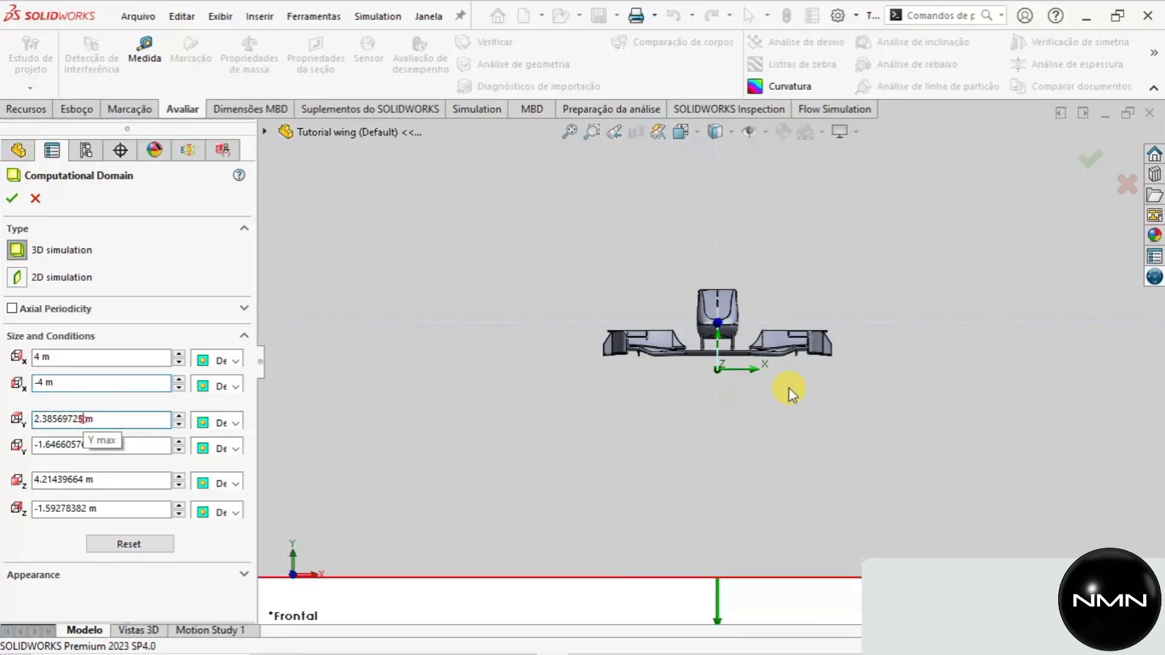
{"action": "scroll", "coordinate": [759, 377], "scroll_direction": "up", "scroll_amount": 3}
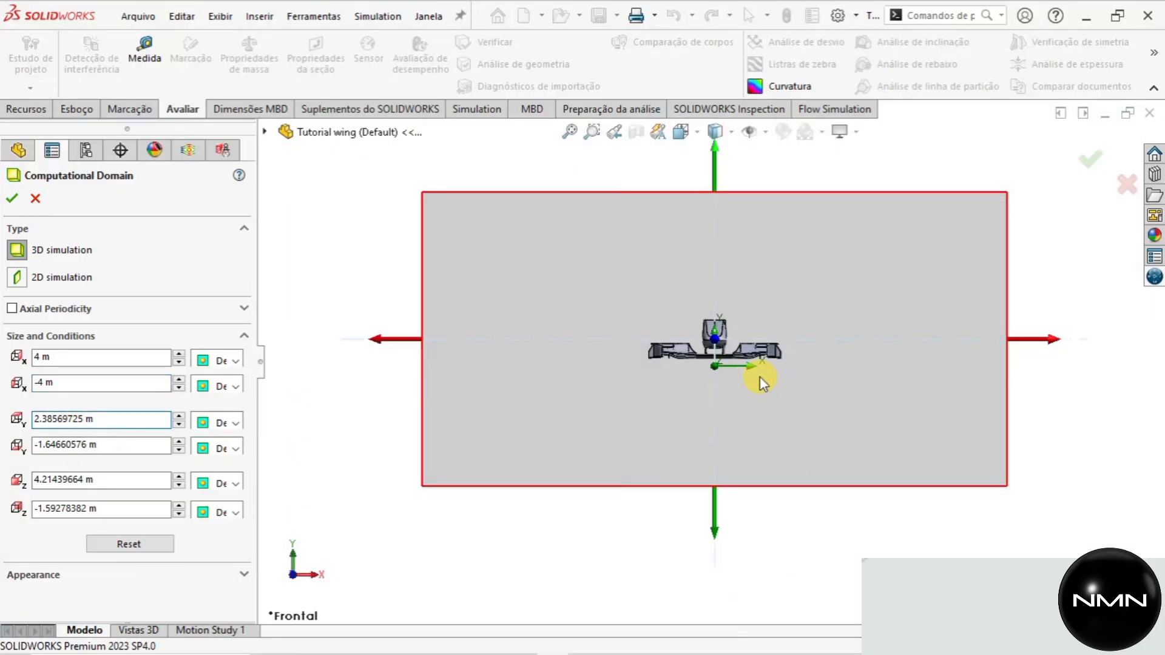
{"action": "left_click", "coordinate": [593, 554]}
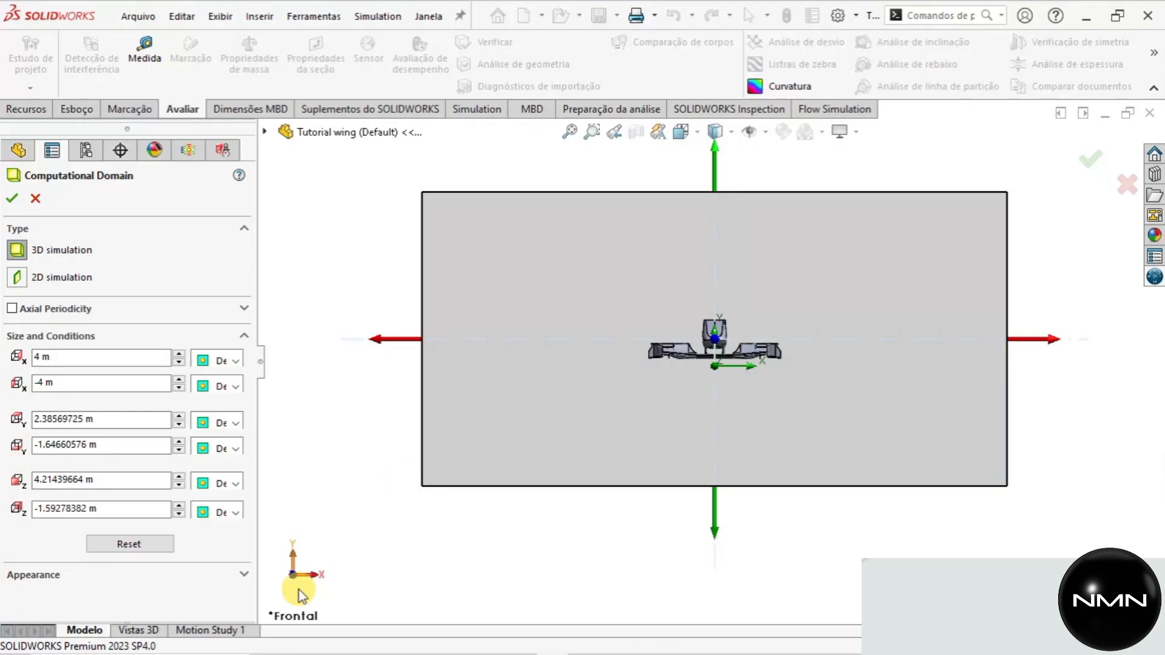
Set the computational domain's Y max to 4 m and Y min to -4 m.
{"action": "left_click", "coordinate": [35, 419]}
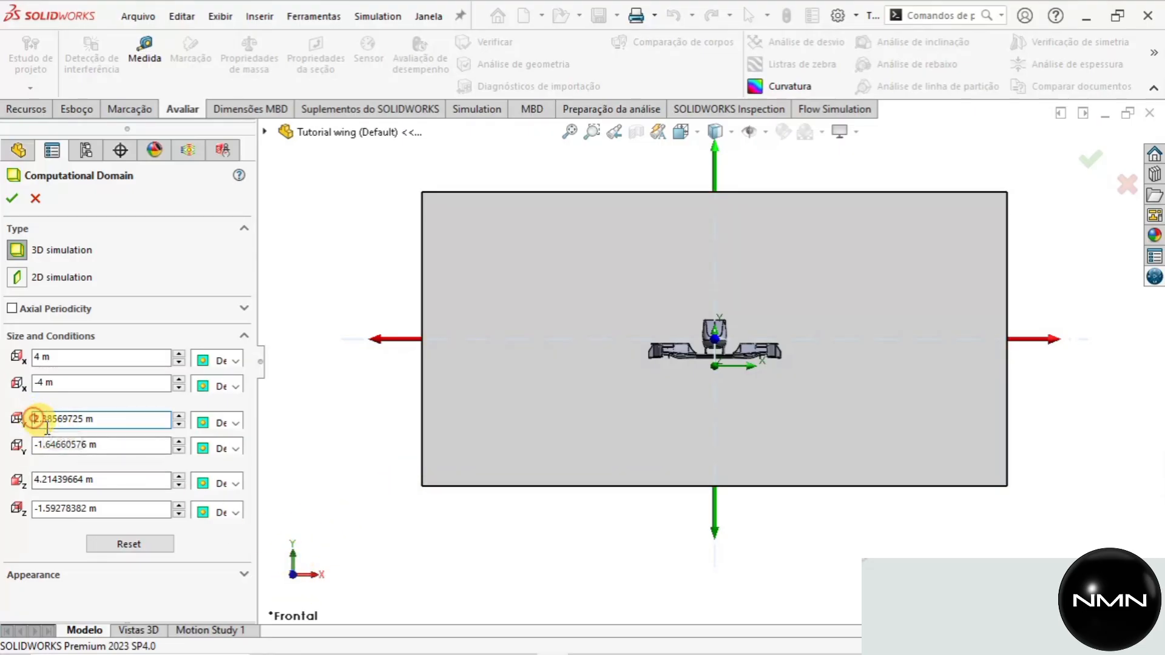
{"action": "type", "text": "4"}
{"action": "key", "text": "Delete"}
{"action": "key", "text": "Delete"}
{"action": "key", "text": "Delete"}
{"action": "key", "text": "Delete"}
{"action": "key", "text": "Delete"}
{"action": "key", "text": "Delete"}
{"action": "key", "text": "Delete"}
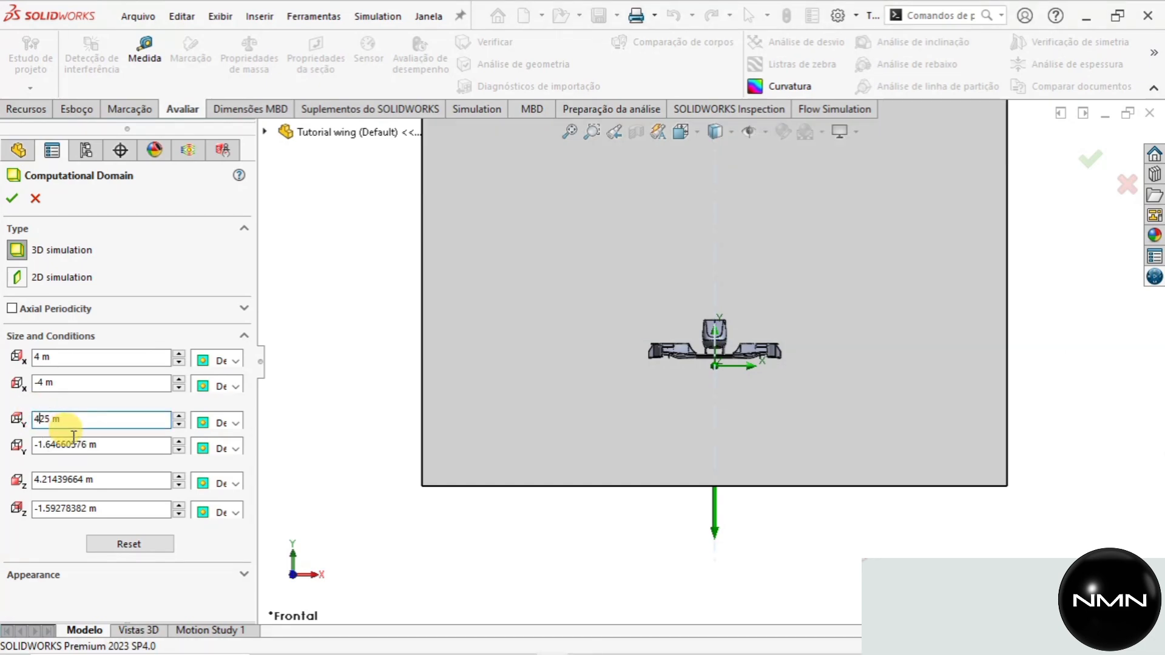
{"action": "left_click", "coordinate": [37, 443]}
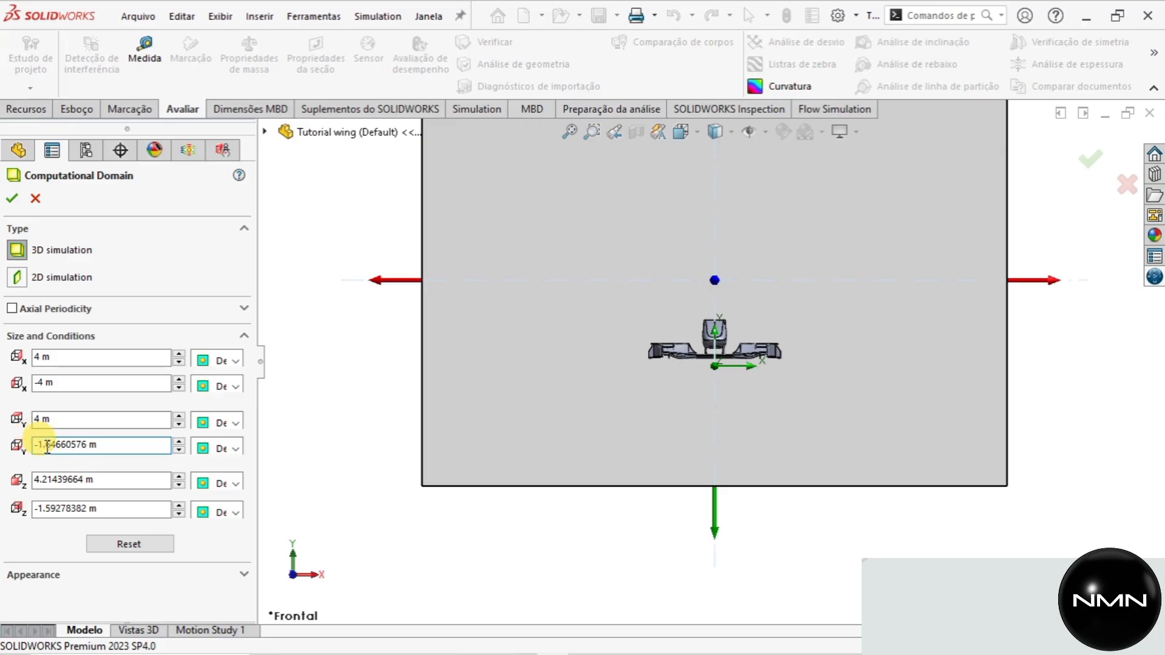
{"action": "type", "text": "4"}
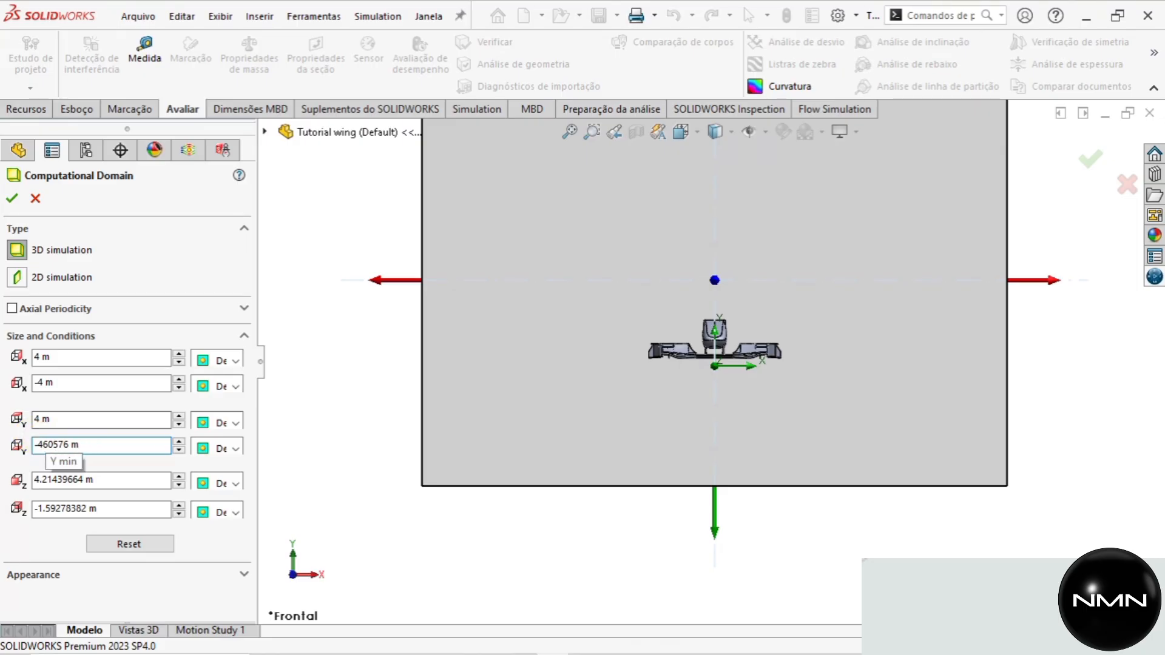
{"action": "left_click", "coordinate": [77, 416]}
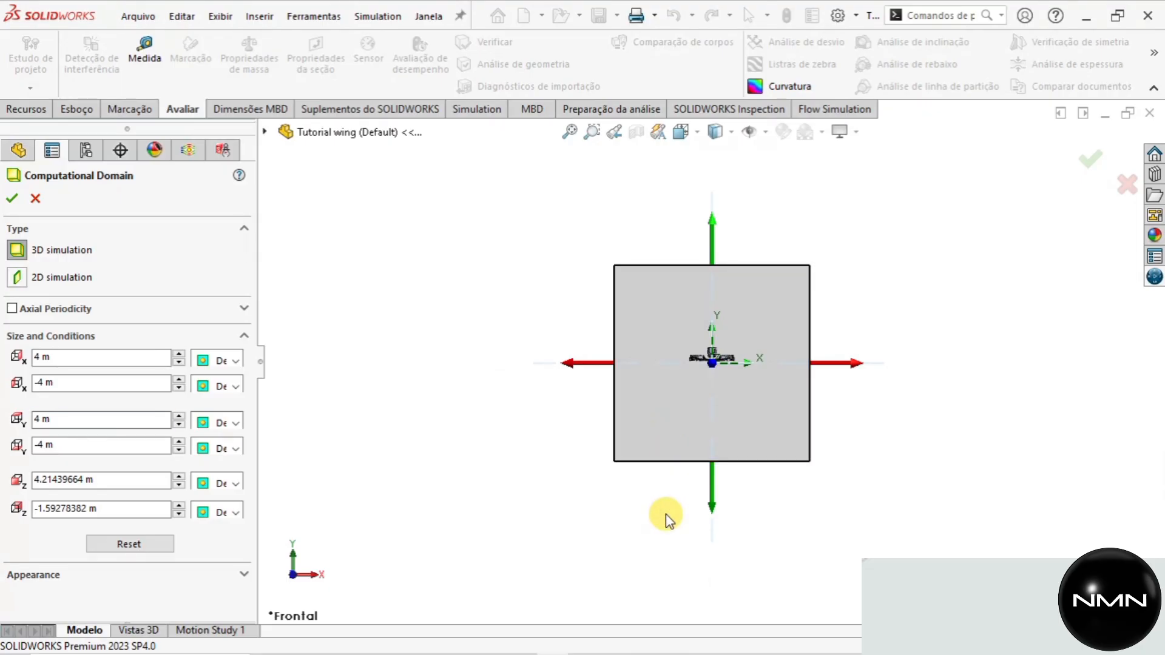
Check the domain from the side and set its Z max to 7 m.
{"action": "key", "text": "ctrl+3"}
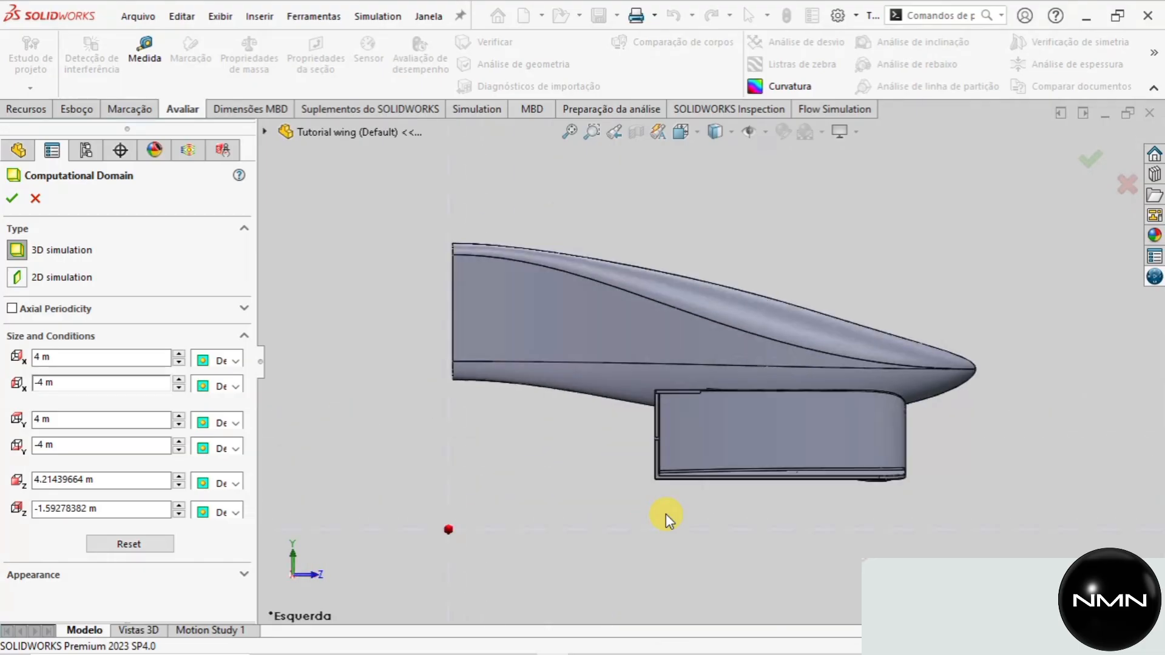
{"action": "scroll", "coordinate": [665, 514], "scroll_direction": "up", "scroll_amount": 6}
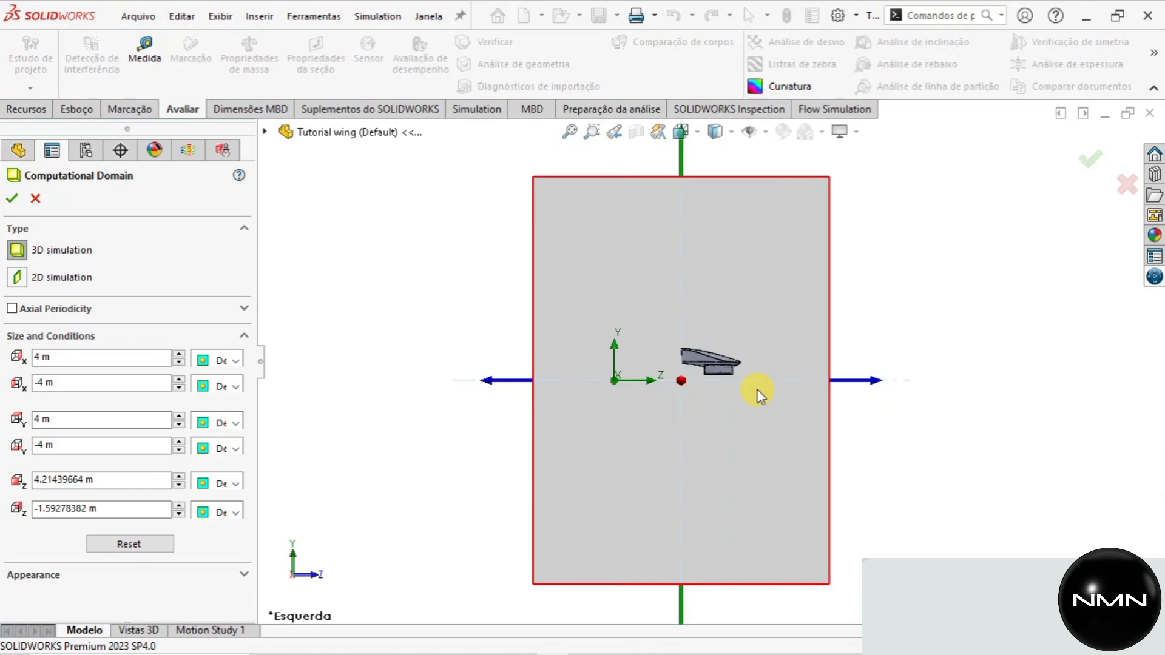
{"action": "scroll", "coordinate": [829, 384], "scroll_direction": "down", "scroll_amount": 1}
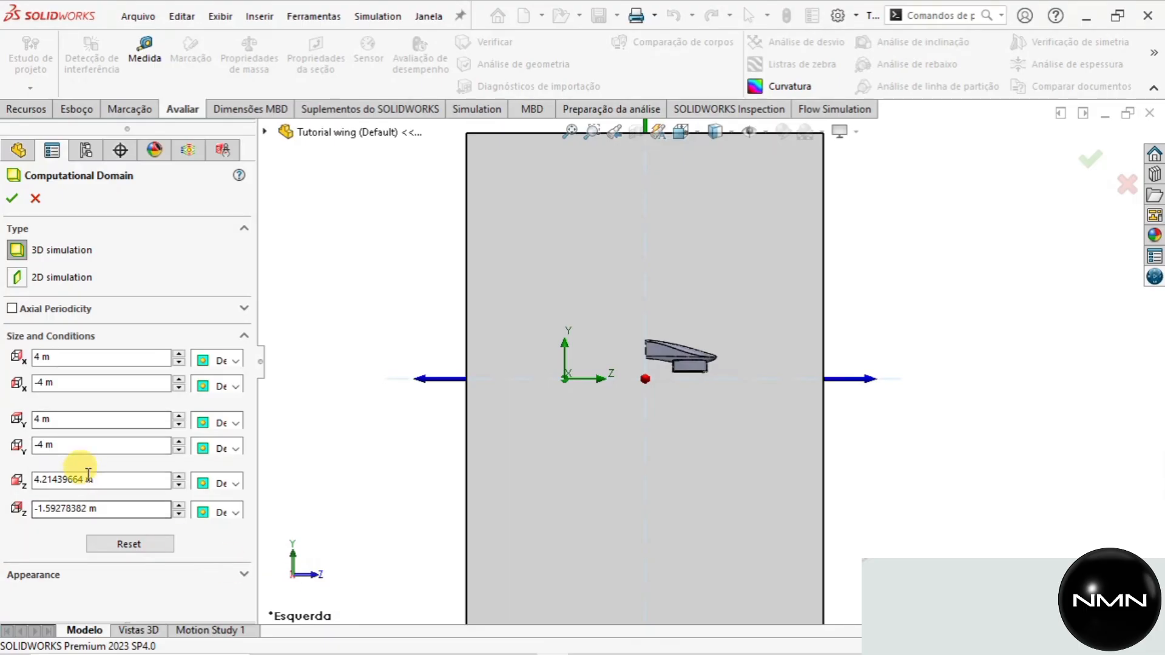
{"action": "left_click", "coordinate": [48, 479]}
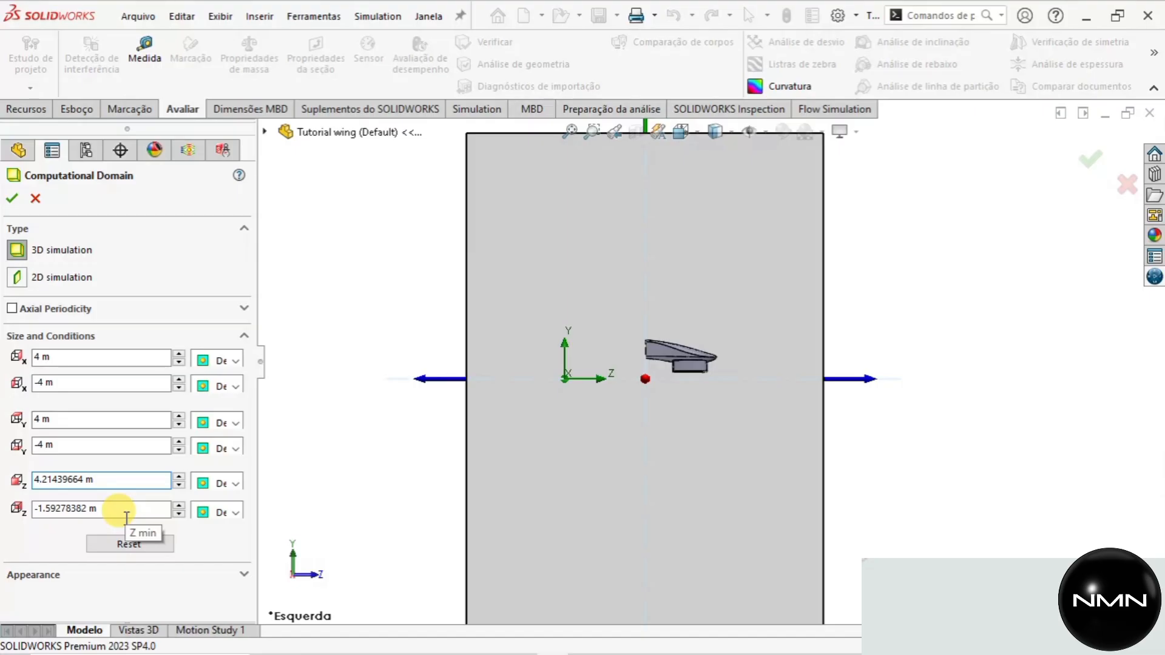
{"action": "key", "text": "BackSpace"}
{"action": "type", "text": "7"}
{"action": "key", "text": "Delete"}
{"action": "key", "text": "Delete"}
{"action": "key", "text": "Delete"}
{"action": "key", "text": "Delete"}
{"action": "key", "text": "Delete"}
{"action": "key", "text": "Delete"}
{"action": "key", "text": "Delete"}
{"action": "key", "text": "Delete"}
{"action": "key", "text": "Delete"}
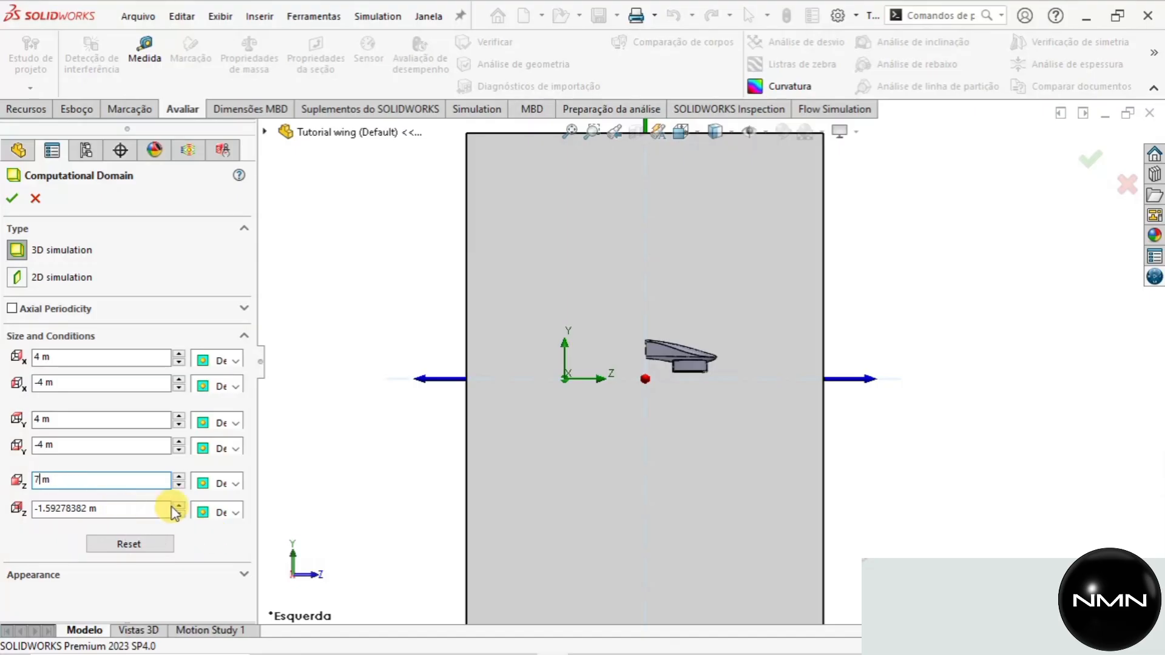
Set the domain's Z min to -14 m and accept the computational domain definition.
{"action": "left_click", "coordinate": [135, 510]}
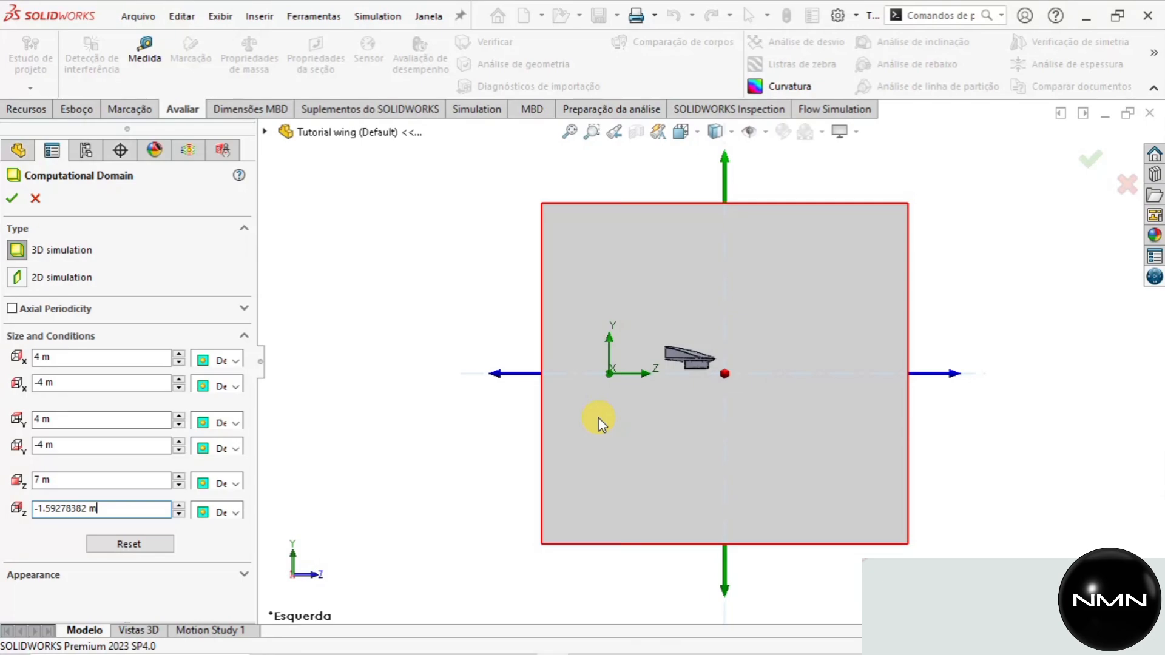
{"action": "left_click", "coordinate": [41, 509]}
{"action": "type", "text": "48"}
{"action": "key", "text": "Delete"}
{"action": "key", "text": "Delete"}
{"action": "key", "text": "Delete"}
{"action": "key", "text": "Delete"}
{"action": "key", "text": "Delete"}
{"action": "key", "text": "Delete"}
{"action": "key", "text": "Delete"}
{"action": "key", "text": "Delete"}
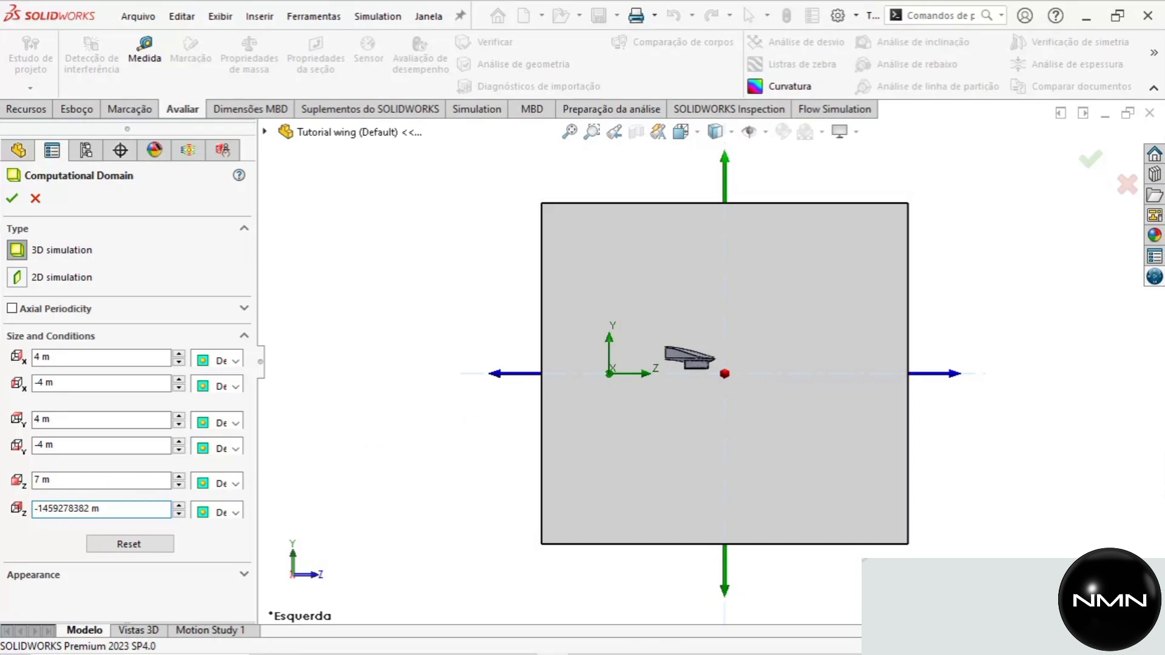
{"action": "key", "text": "Delete"}
{"action": "key", "text": "BackSpace"}
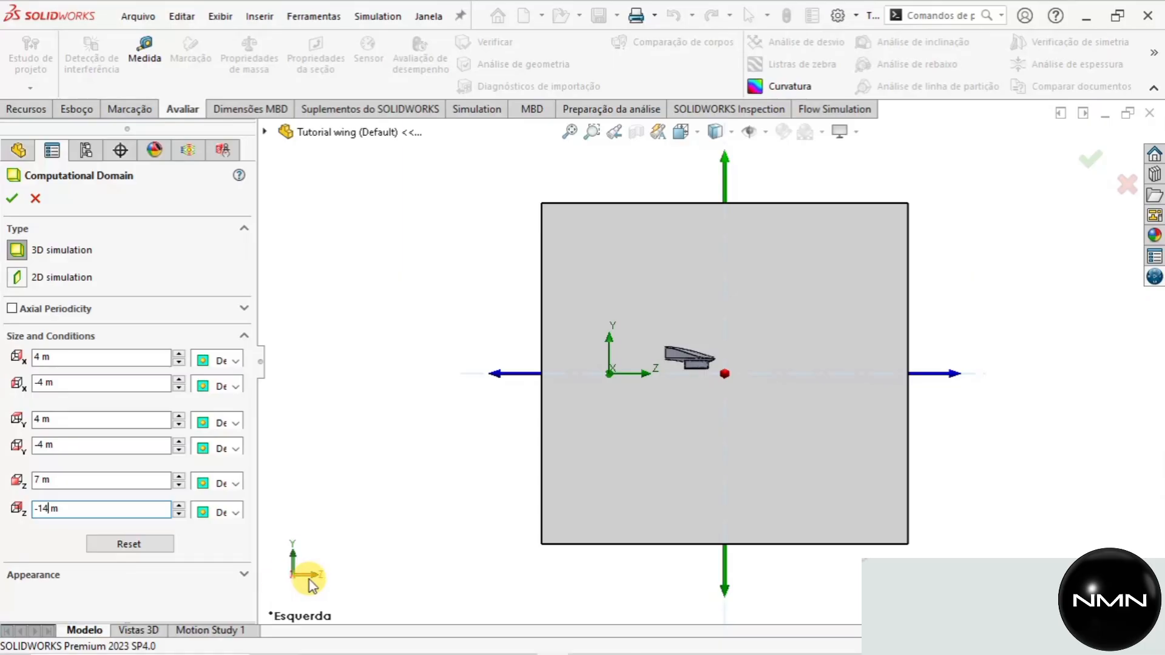
{"action": "left_click", "coordinate": [137, 484]}
{"action": "scroll", "coordinate": [635, 399], "scroll_direction": "up", "scroll_amount": 3}
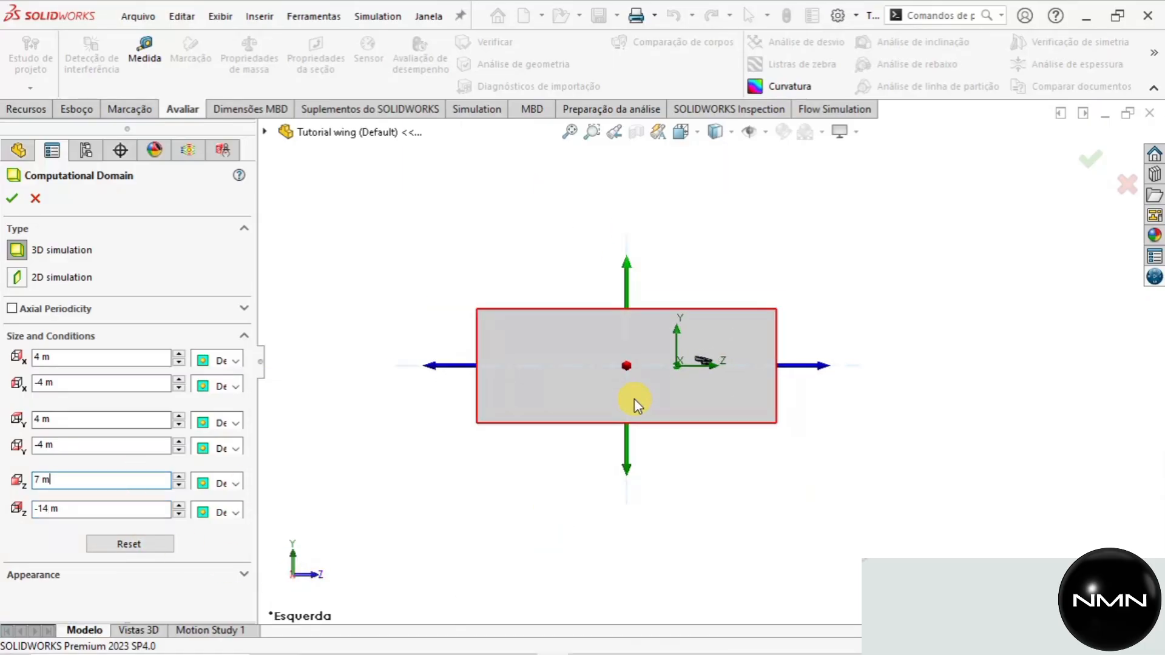
{"action": "left_click", "coordinate": [19, 203]}
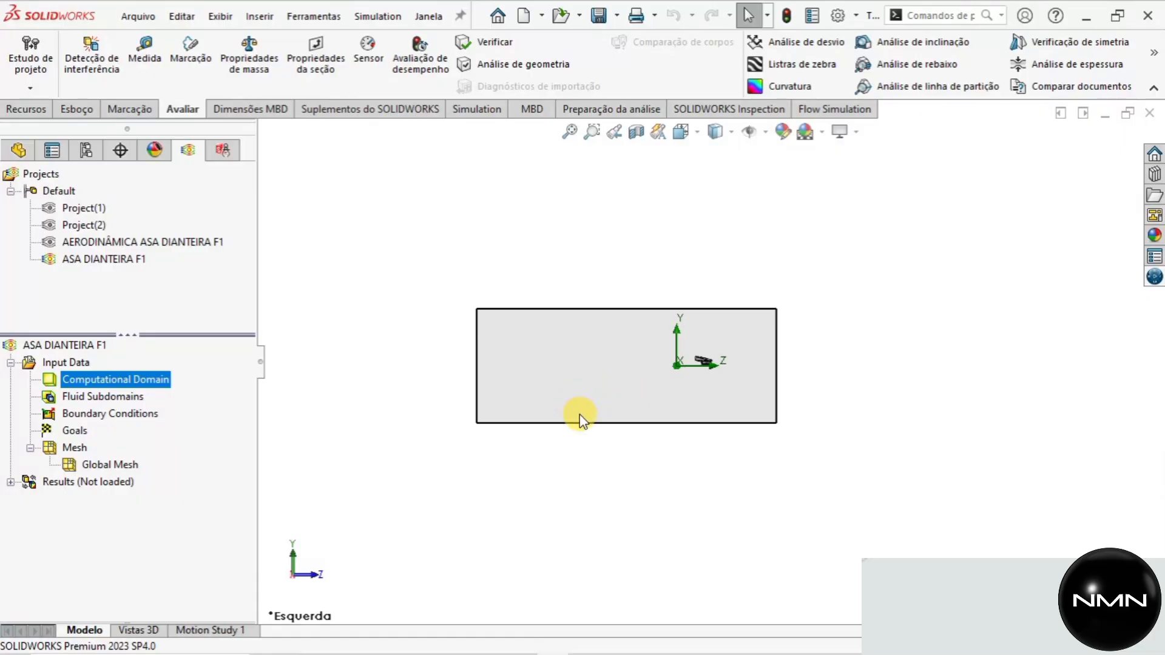
Insert global goals for Force (X), Force (Y) and Force (Z) in the flow project.
{"action": "scroll", "coordinate": [613, 419], "scroll_direction": "up", "scroll_amount": 2}
{"action": "middle_click_drag", "start_coordinate": [701, 358], "coordinate": [813, 359]}
{"action": "scroll", "coordinate": [758, 345], "scroll_direction": "down", "scroll_amount": 5}
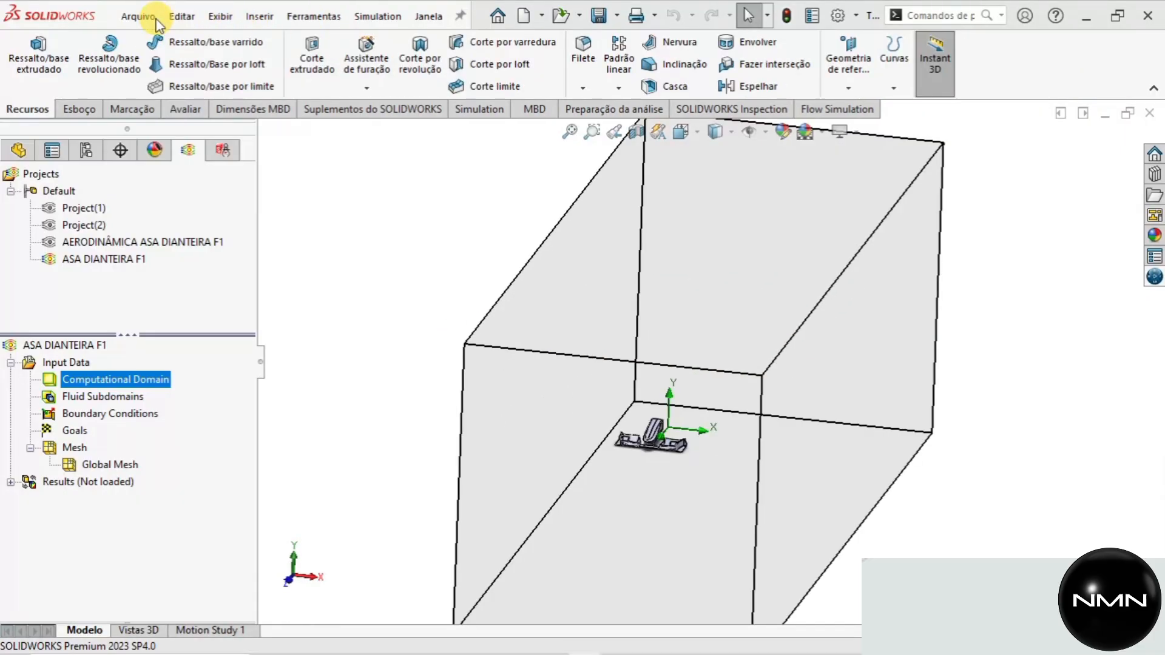
{"action": "left_click", "coordinate": [314, 16]}
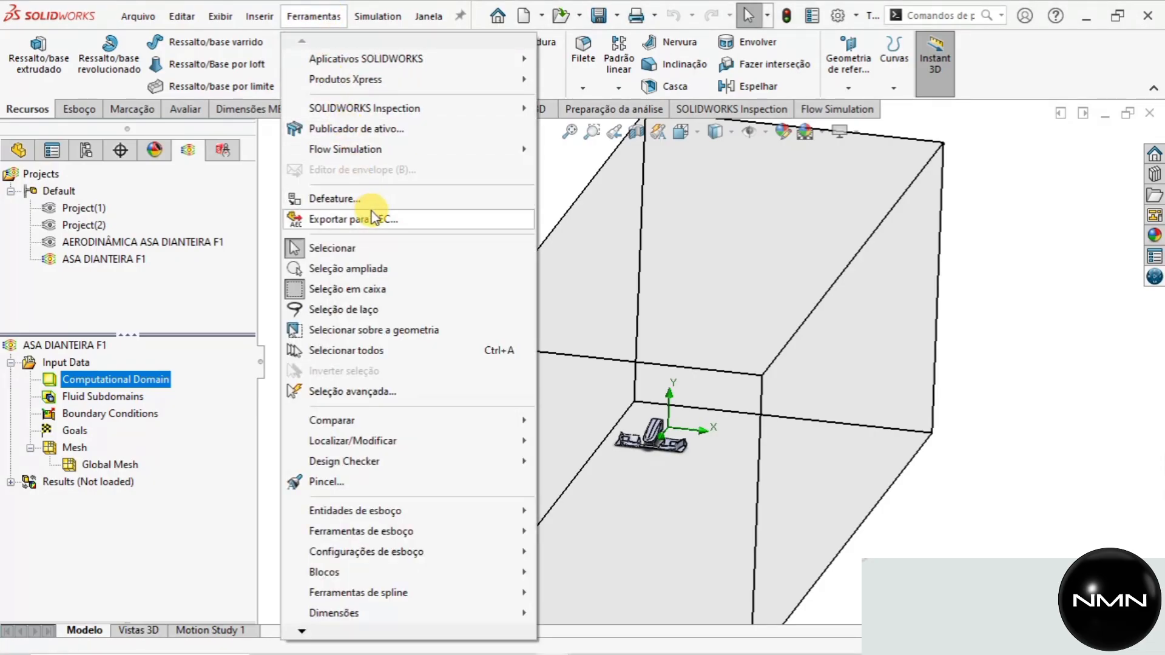
{"action": "mouse_move", "coordinate": [483, 150]}
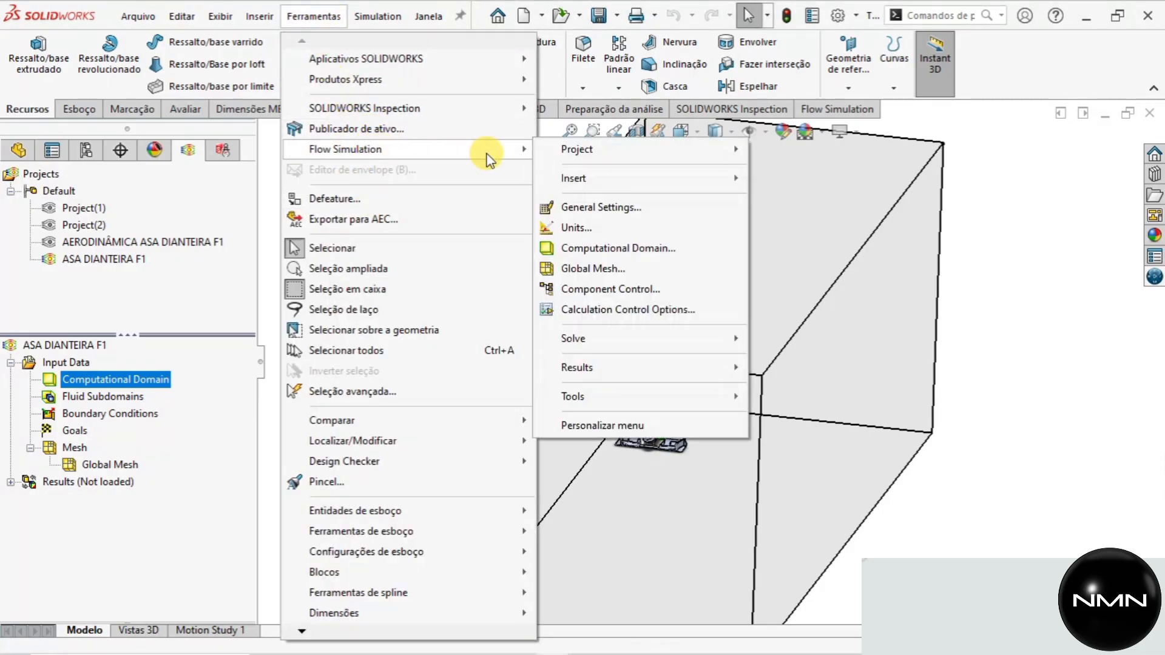
{"action": "mouse_move", "coordinate": [719, 178]}
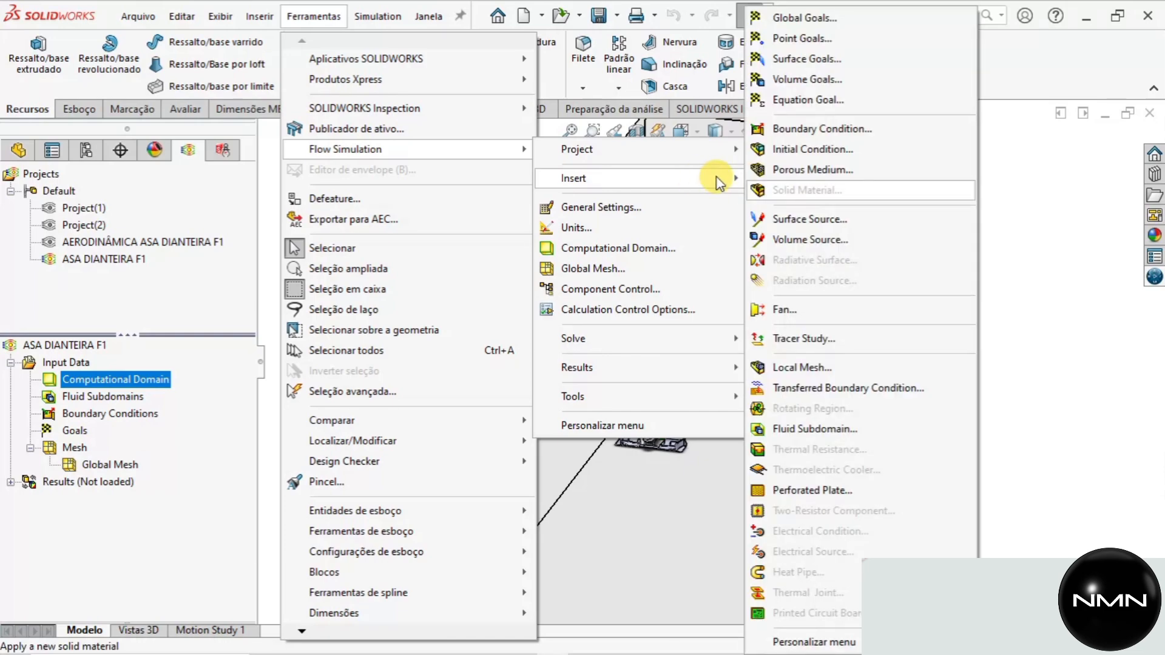
{"action": "left_click", "coordinate": [817, 19]}
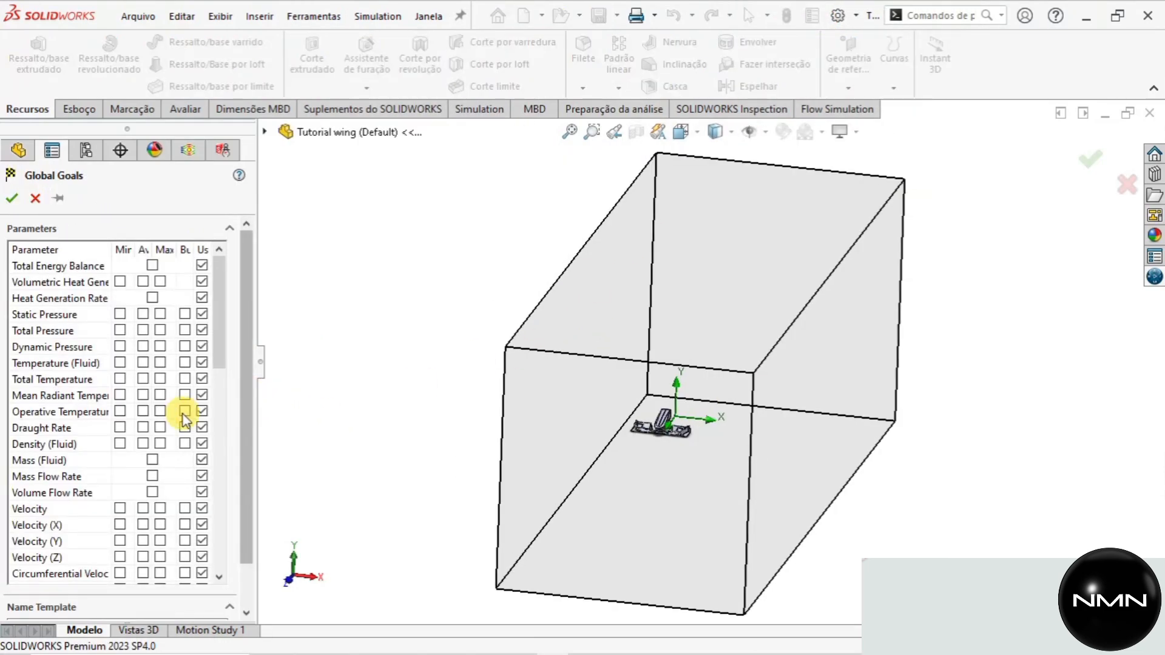
{"action": "scroll", "coordinate": [129, 424], "scroll_direction": "down", "scroll_amount": 3}
{"action": "scroll", "coordinate": [129, 428], "scroll_direction": "down", "scroll_amount": 1}
{"action": "scroll", "coordinate": [113, 405], "scroll_direction": "down", "scroll_amount": 2}
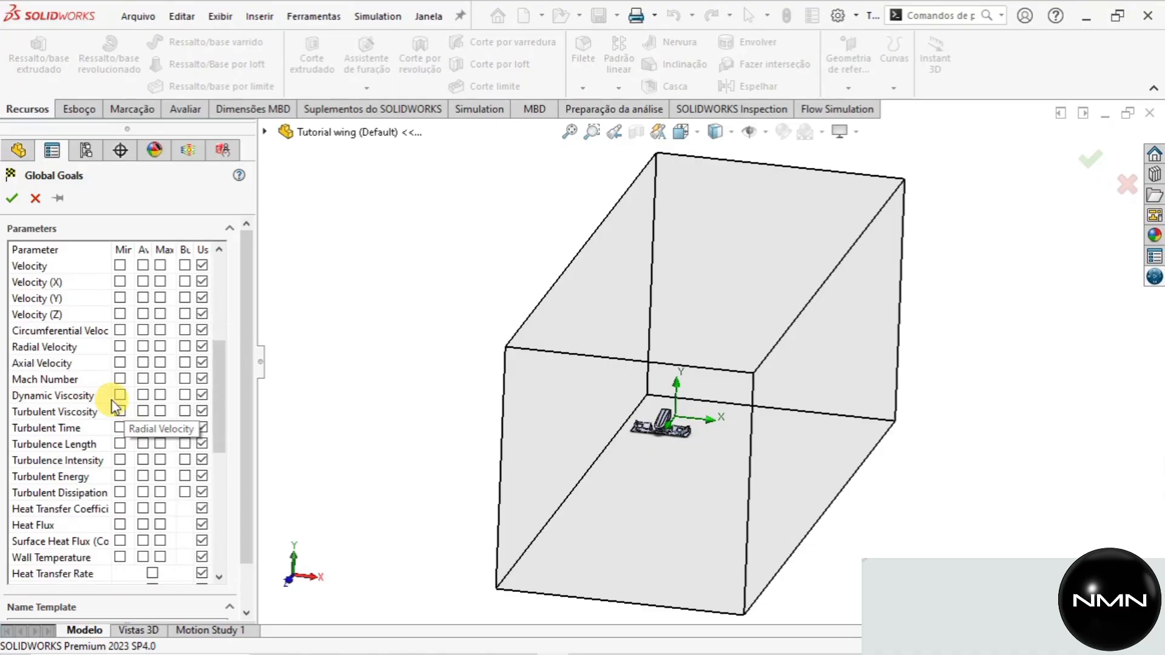
{"action": "scroll", "coordinate": [114, 405], "scroll_direction": "down", "scroll_amount": 1}
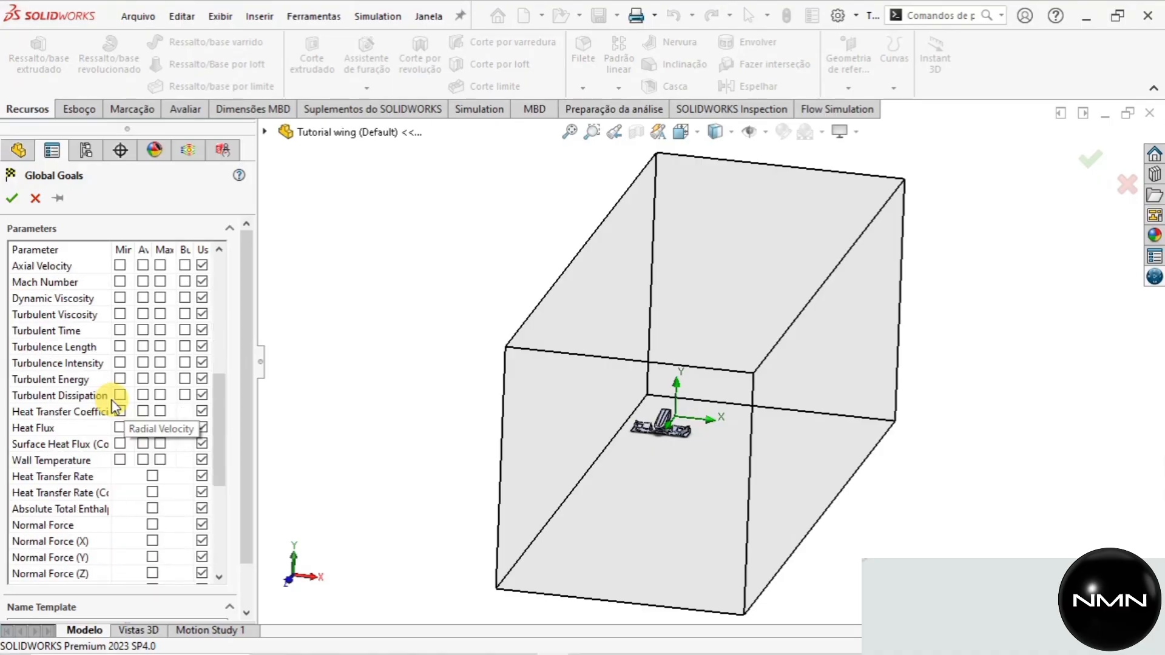
{"action": "scroll", "coordinate": [114, 405], "scroll_direction": "down", "scroll_amount": 3}
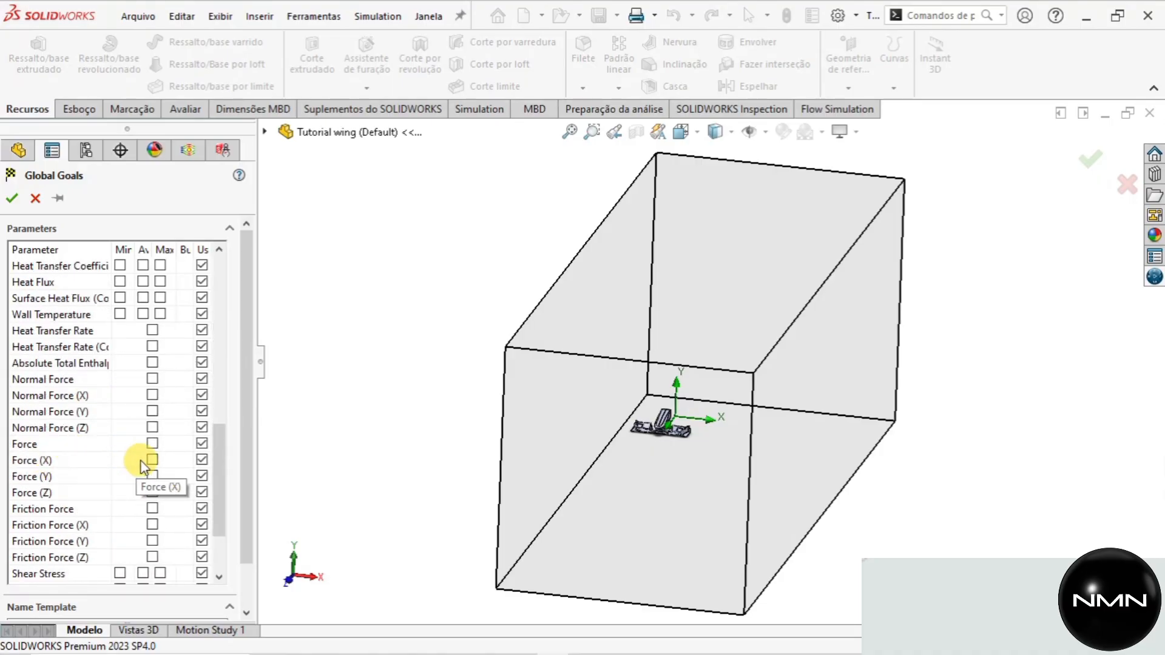
{"action": "left_click", "coordinate": [152, 460]}
{"action": "left_click", "coordinate": [159, 474]}
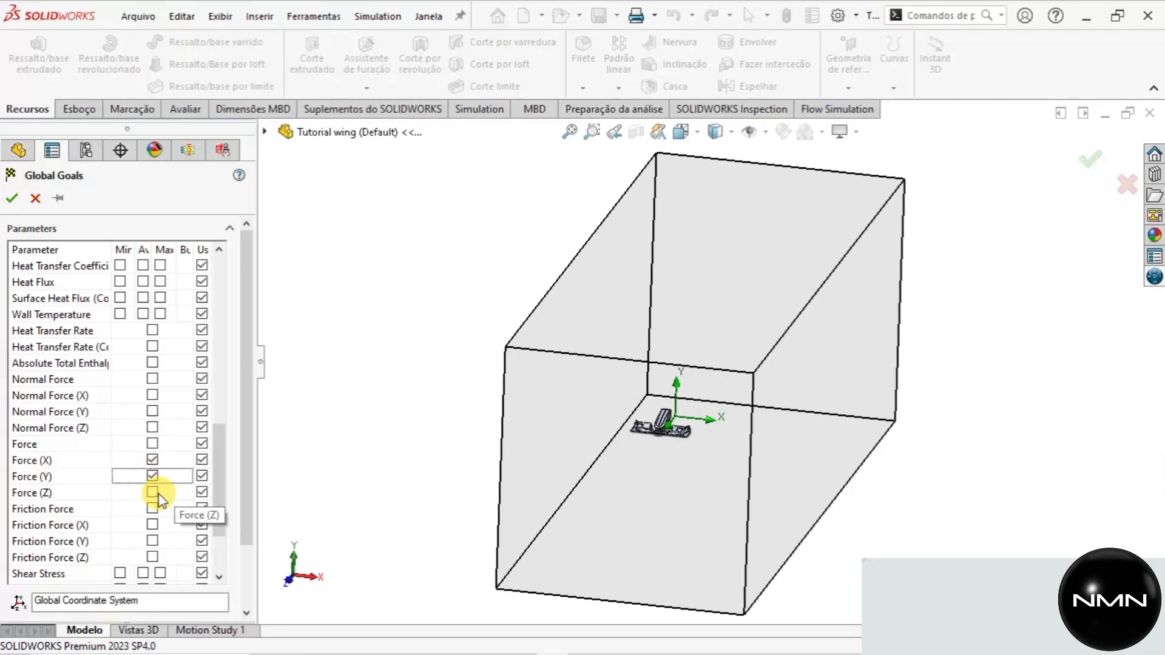
{"action": "left_click", "coordinate": [159, 493]}
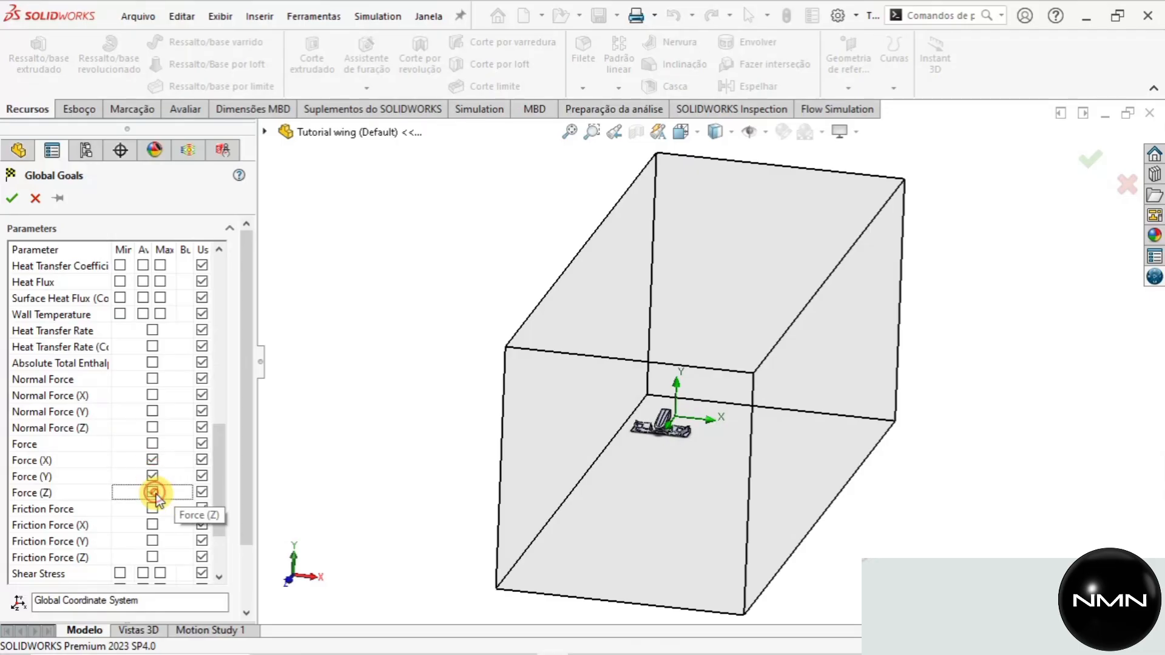
{"action": "left_click", "coordinate": [13, 197]}
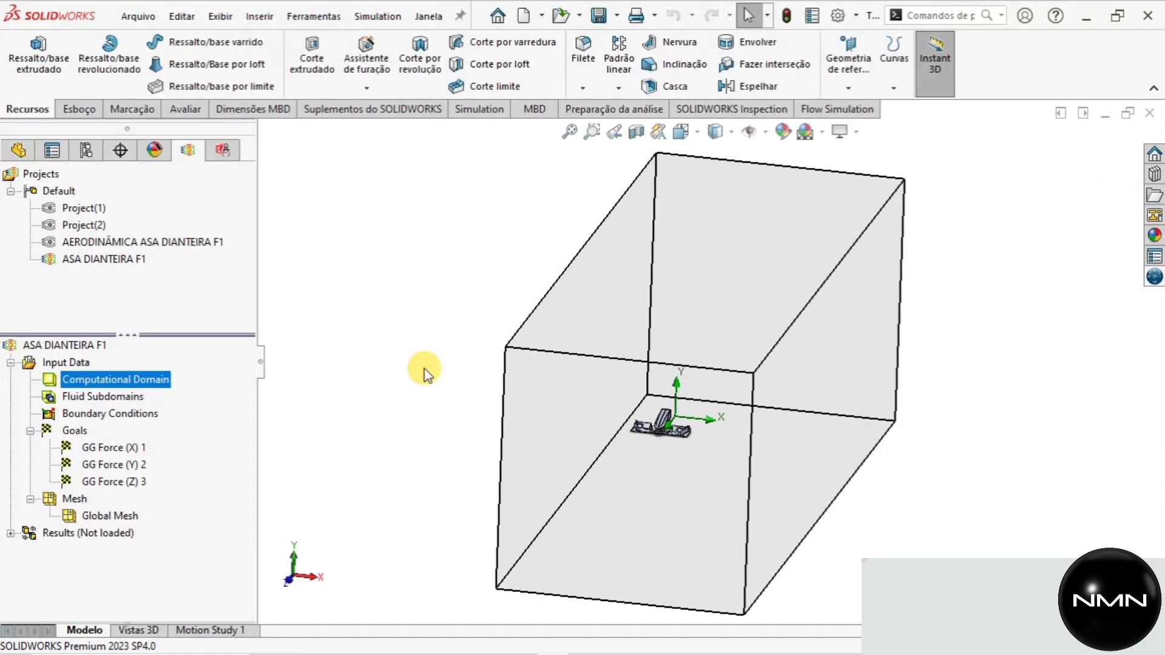
Rename the Y-direction force goal as GG DOWNFORCE (Y) 2.
{"action": "key", "text": "f"}
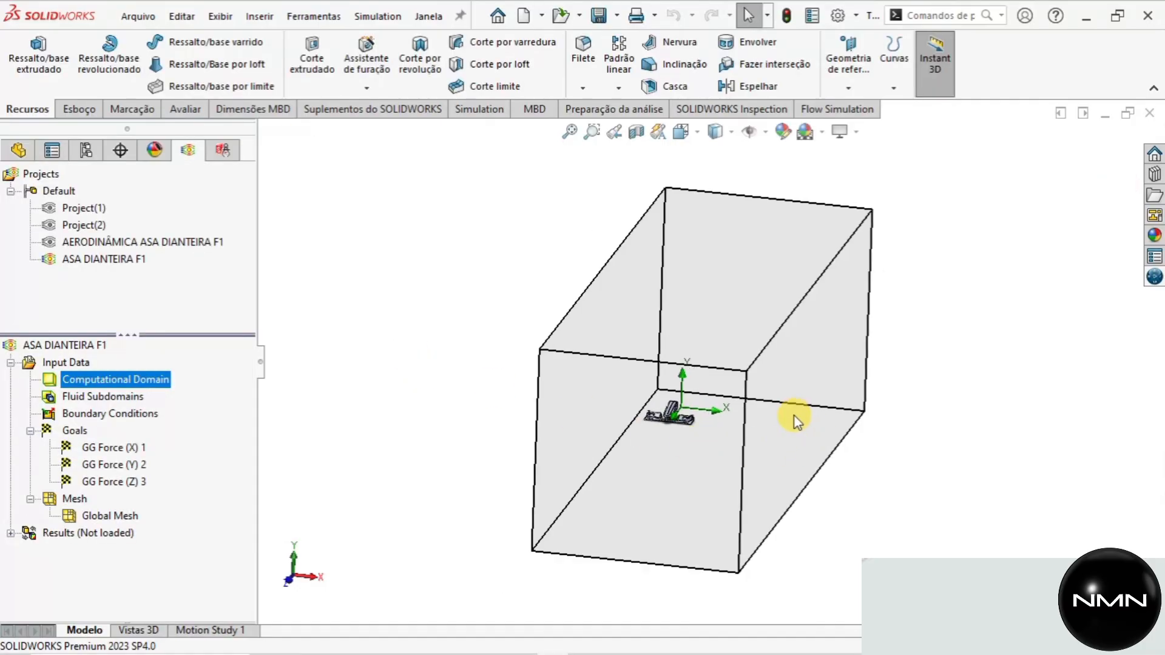
{"action": "scroll", "coordinate": [795, 416], "scroll_direction": "down", "scroll_amount": 2}
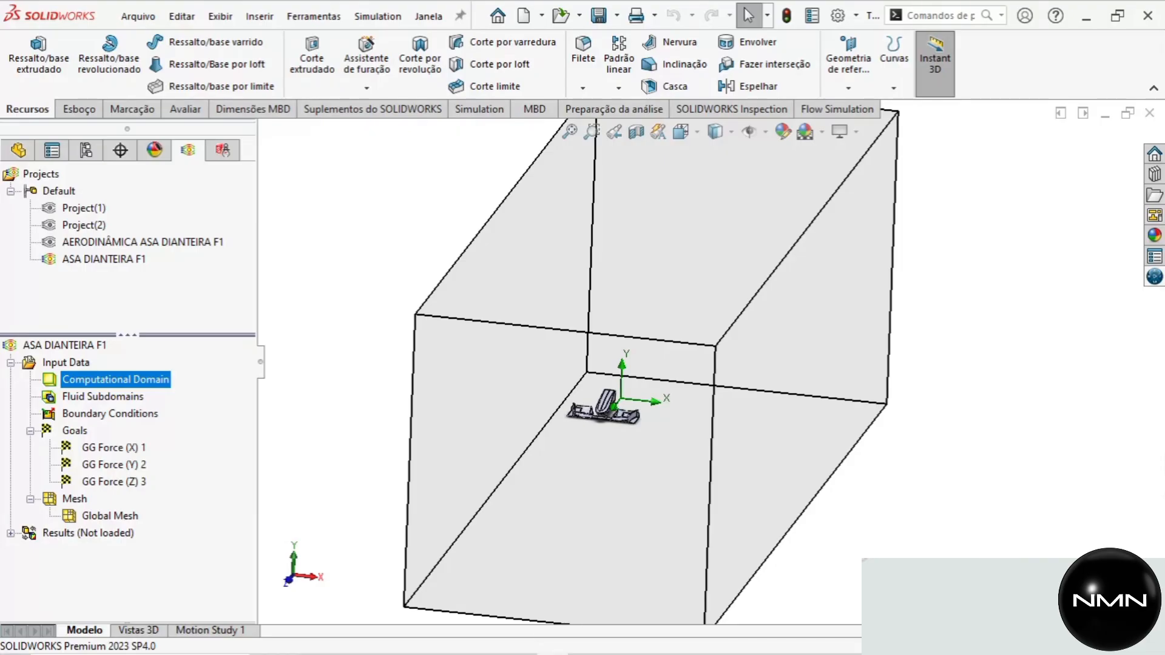
{"action": "scroll", "coordinate": [701, 592], "scroll_direction": "down", "scroll_amount": 1}
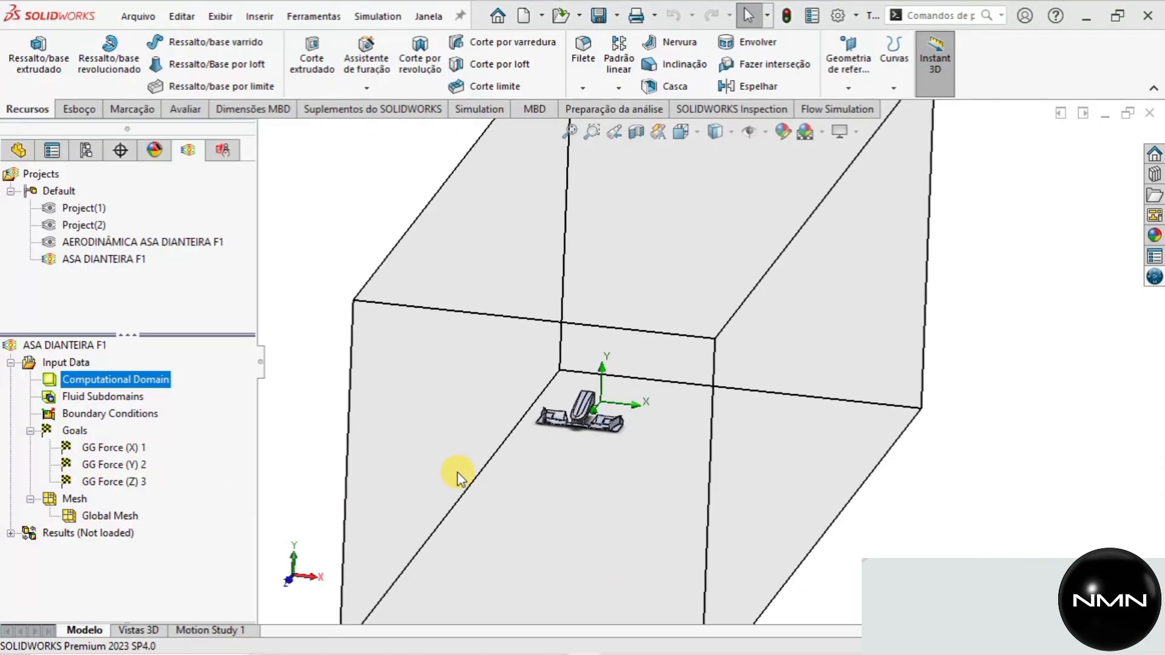
{"action": "scroll", "coordinate": [579, 414], "scroll_direction": "down", "scroll_amount": 5}
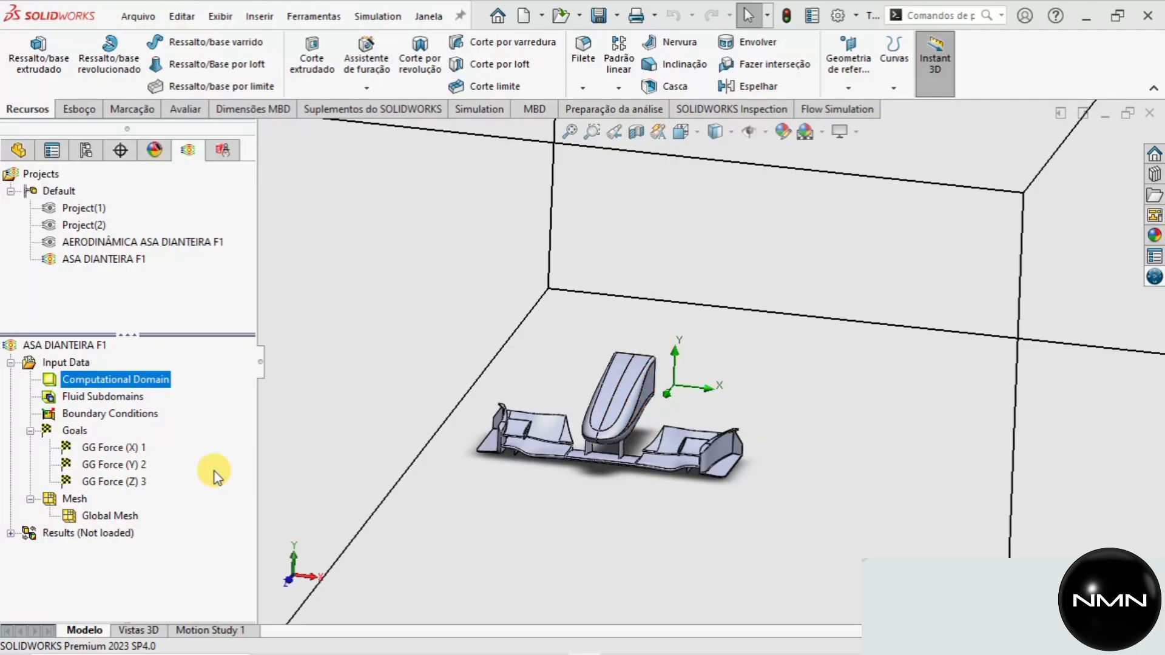
{"action": "left_click", "coordinate": [115, 464]}
{"action": "left_click", "coordinate": [101, 464]}
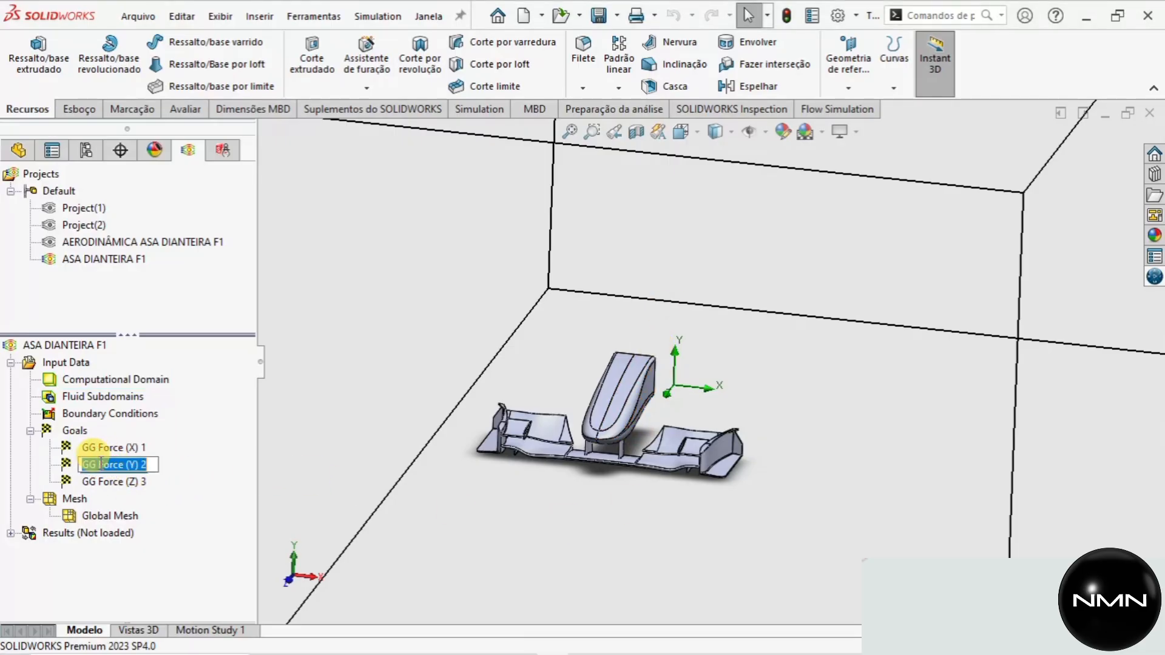
{"action": "left_click", "coordinate": [99, 464]}
{"action": "type", "text": "DO"}
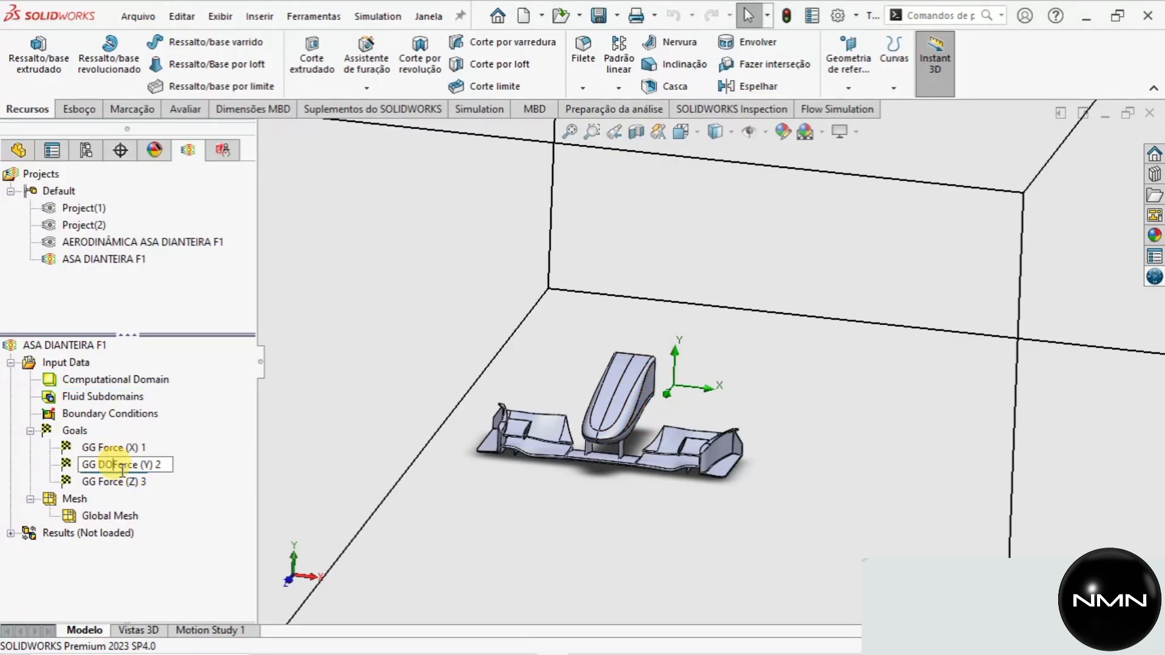
{"action": "type", "text": "WNFORCE"}
{"action": "key", "text": "Delete"}
{"action": "key", "text": "Delete"}
{"action": "key", "text": "Delete"}
{"action": "key", "text": "Delete"}
{"action": "key", "text": "Delete"}
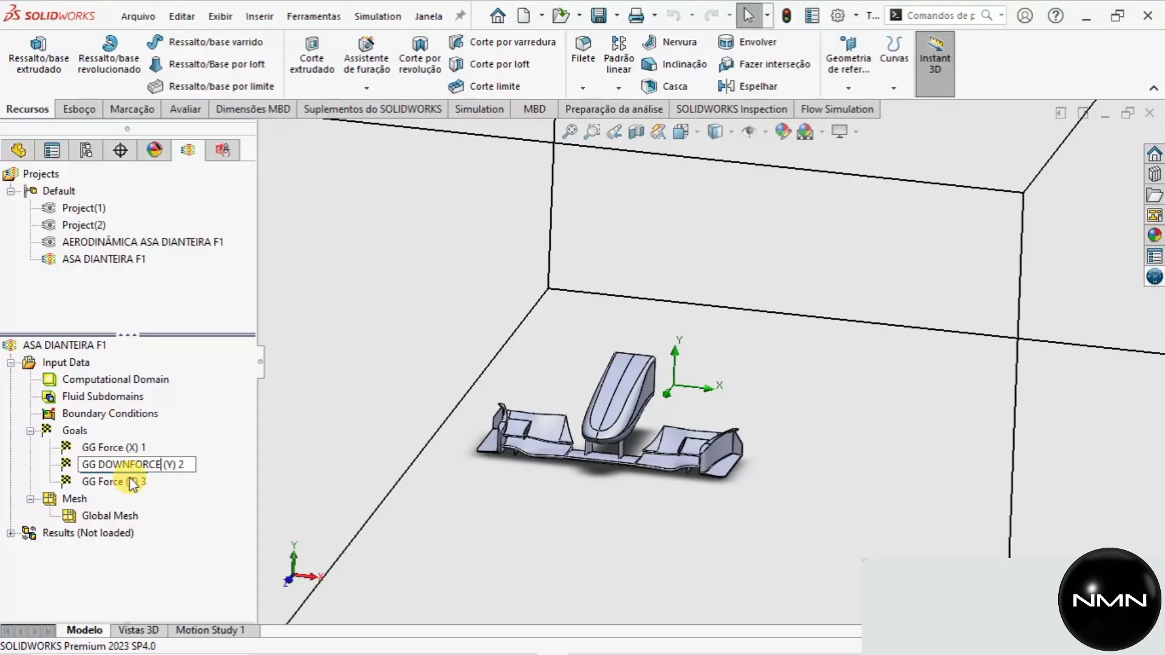
{"action": "left_click", "coordinate": [125, 481]}
{"action": "mouse_move", "coordinate": [218, 649]}
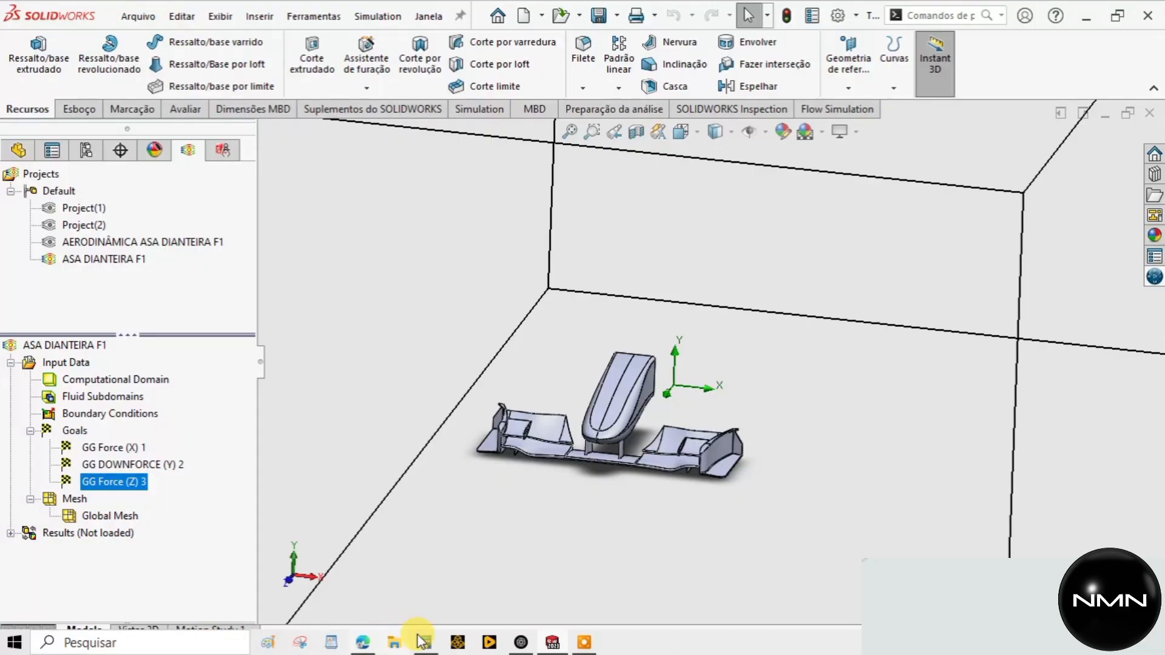
{"action": "scroll", "coordinate": [655, 418], "scroll_direction": "down", "scroll_amount": 3}
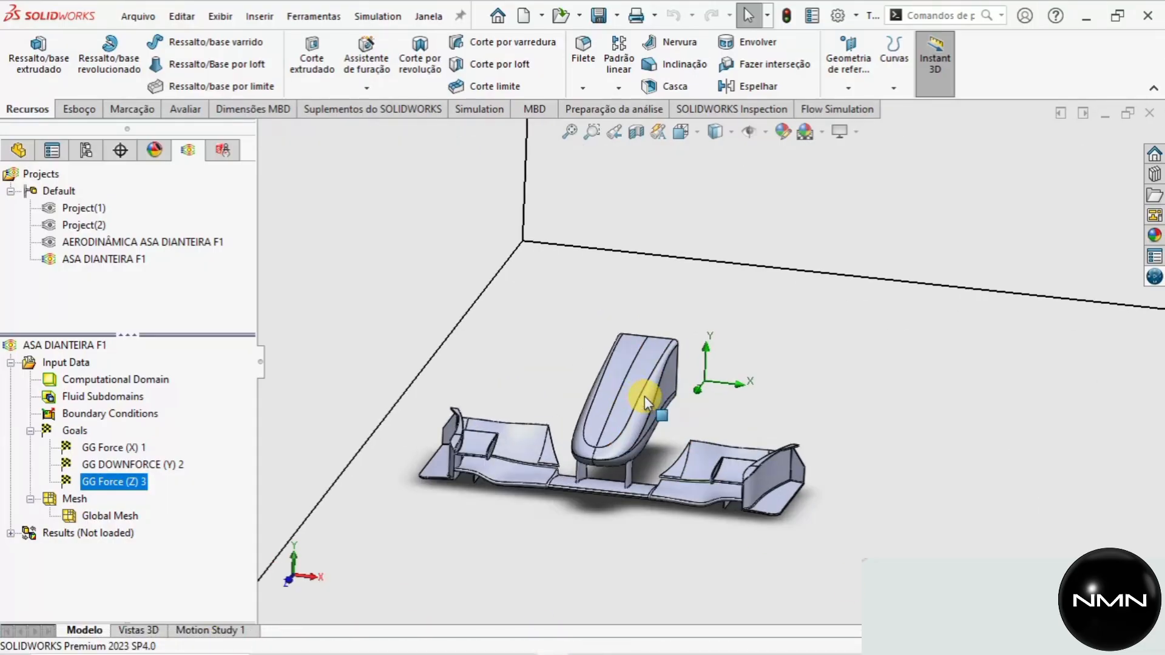
Run the flow simulation as a new calculation on this computer using 3 cores.
{"action": "left_click", "coordinate": [837, 109]}
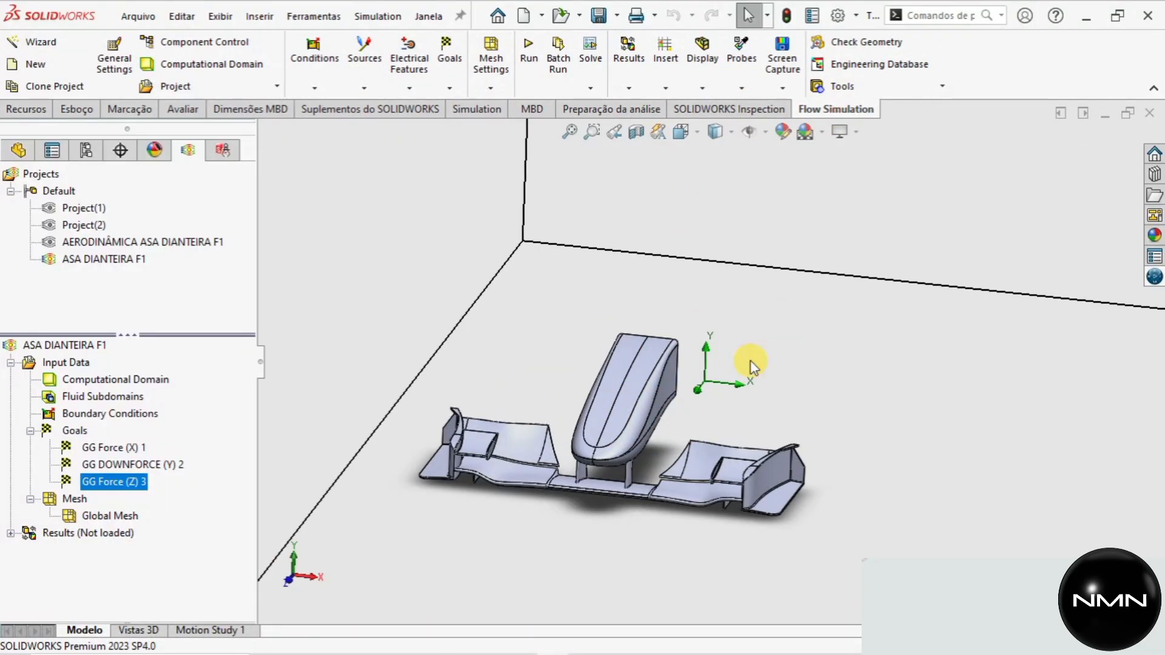
{"action": "left_click", "coordinate": [529, 59]}
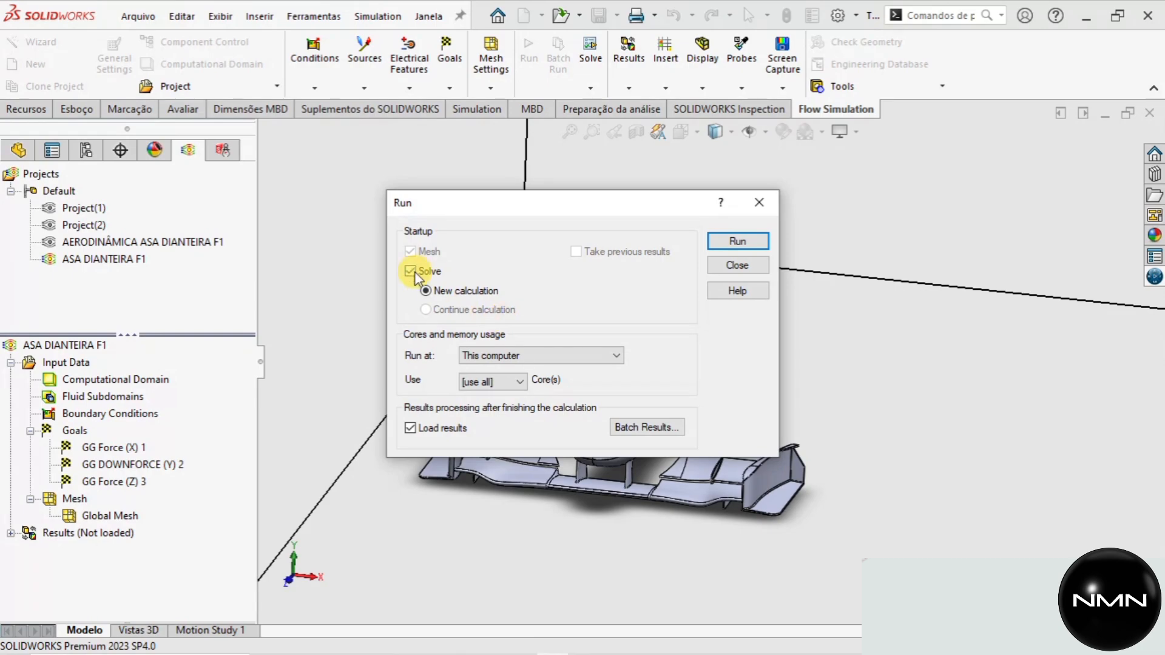
{"action": "left_click", "coordinate": [519, 380]}
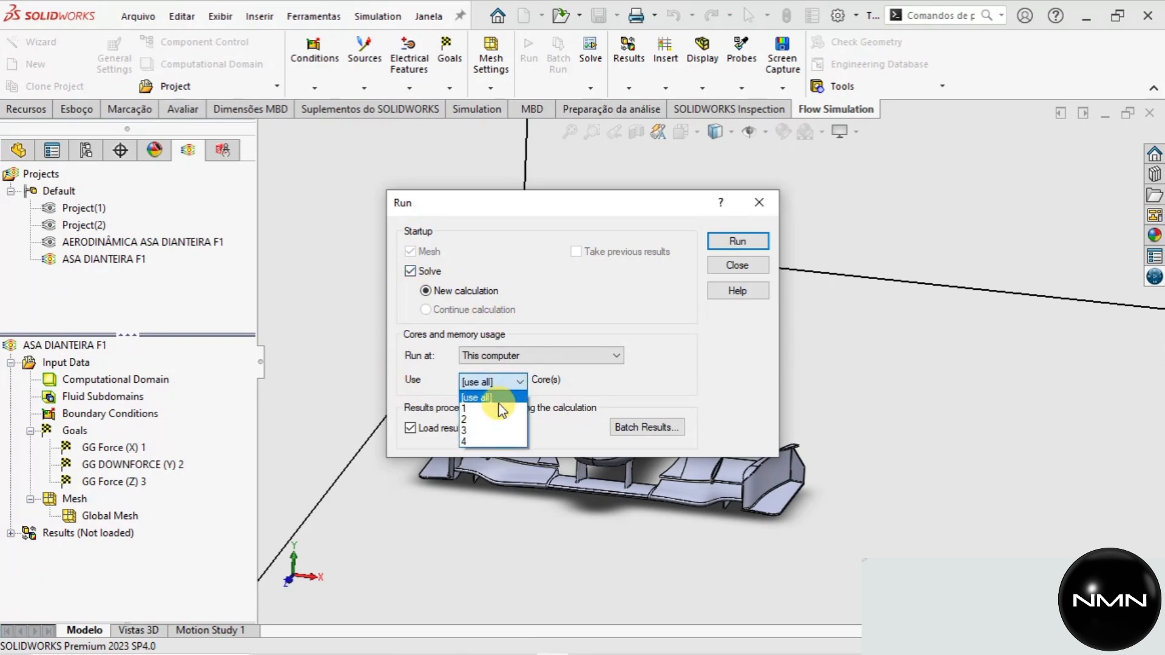
{"action": "left_click", "coordinate": [478, 430]}
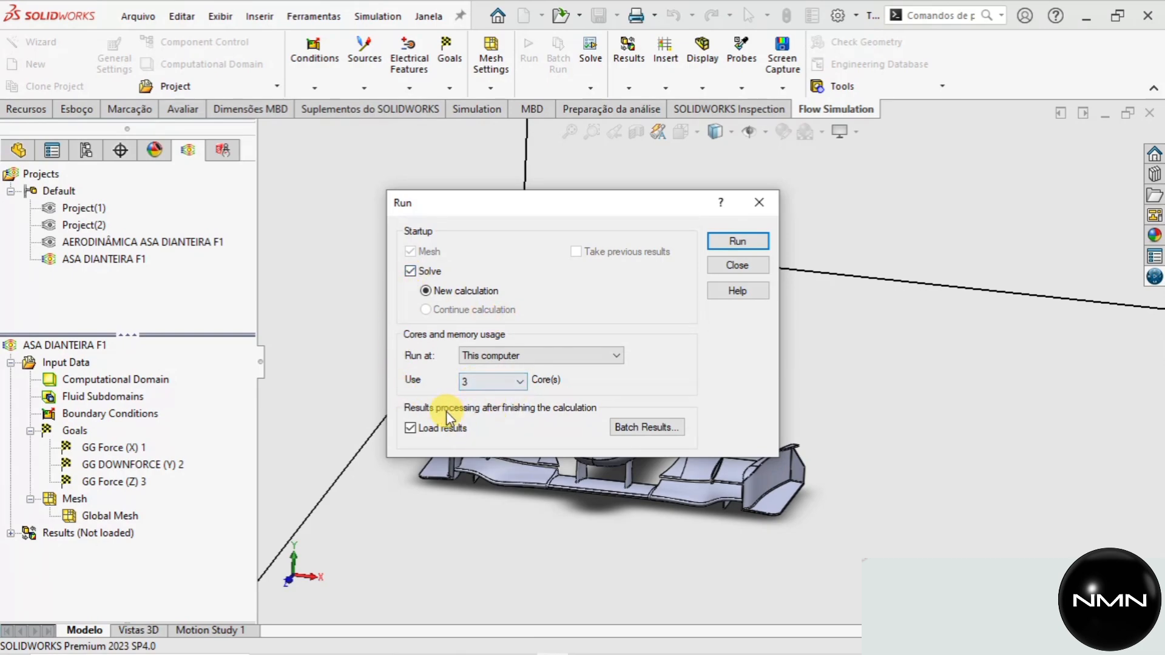
{"action": "left_click", "coordinate": [733, 243]}
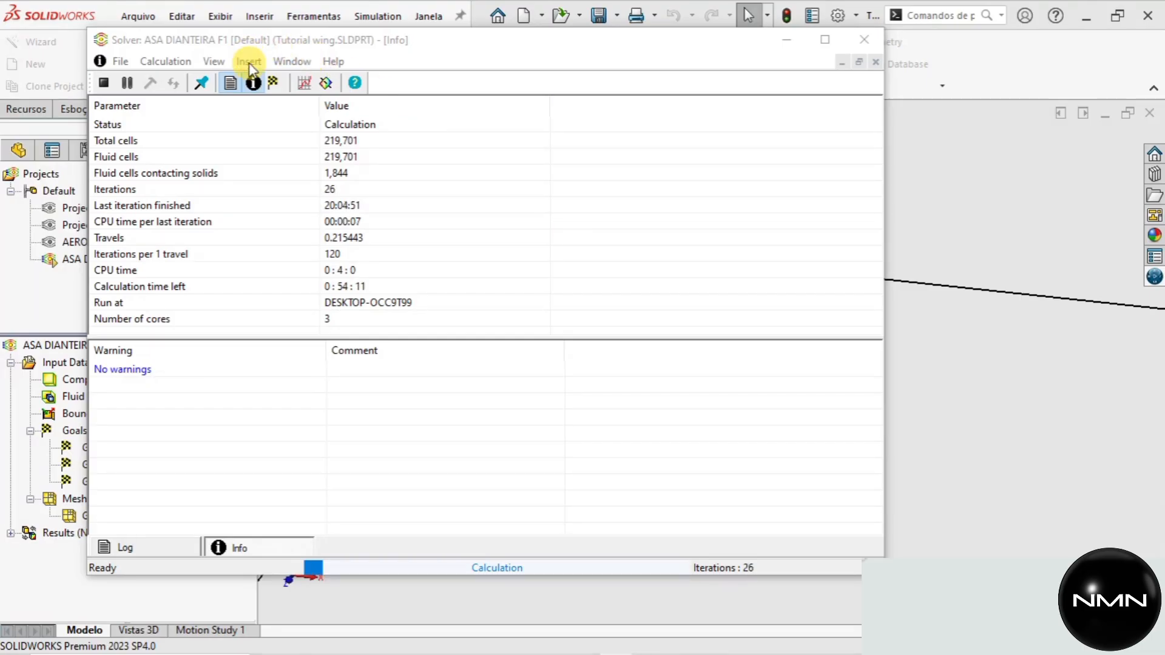
Insert a goal plot in the solver showing all three global goals: GG DOWNFORCE (Y) 2, GG Force (X) 1 and GG Force (Z) 3.
{"action": "left_click", "coordinate": [248, 63]}
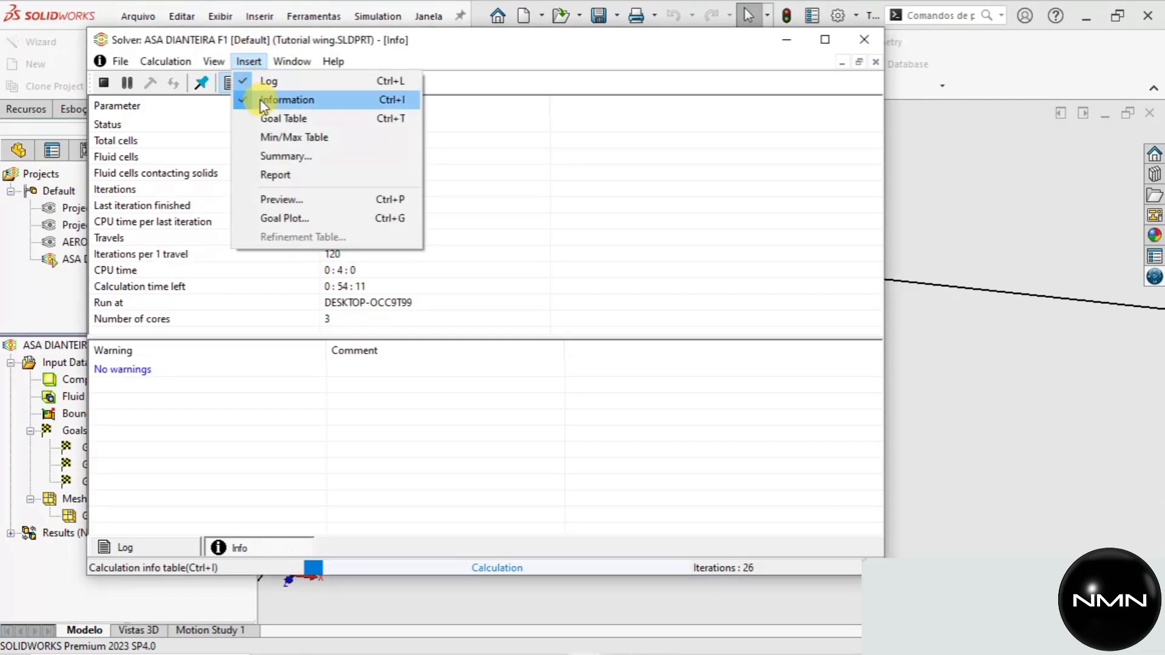
{"action": "left_click", "coordinate": [294, 218]}
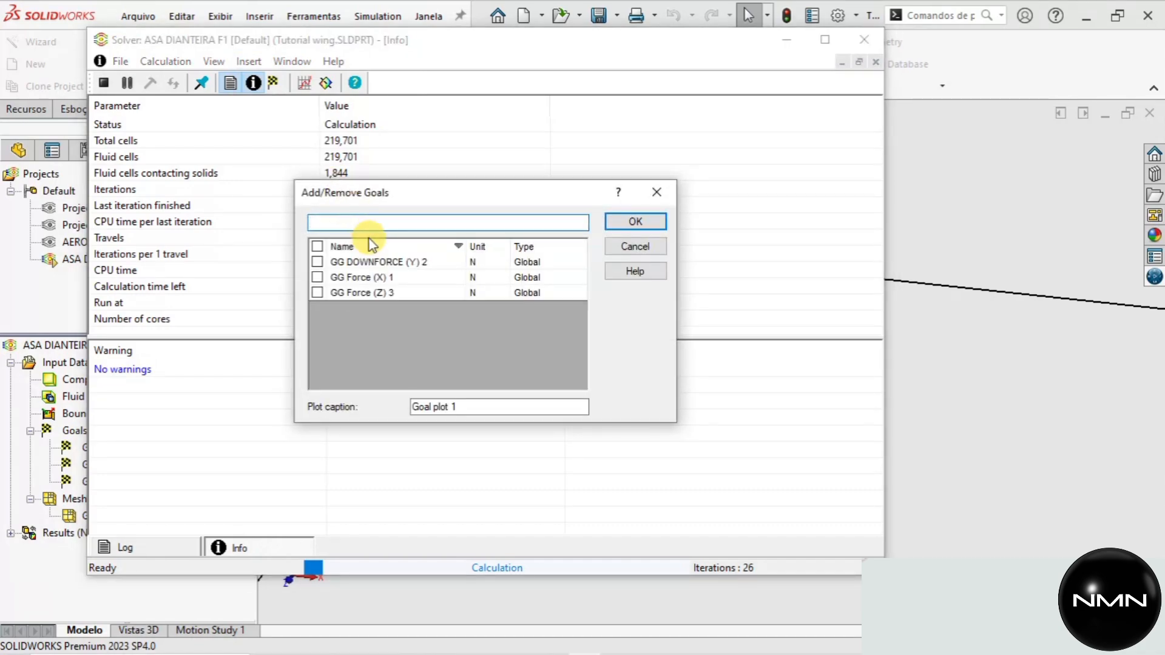
{"action": "left_click", "coordinate": [317, 247]}
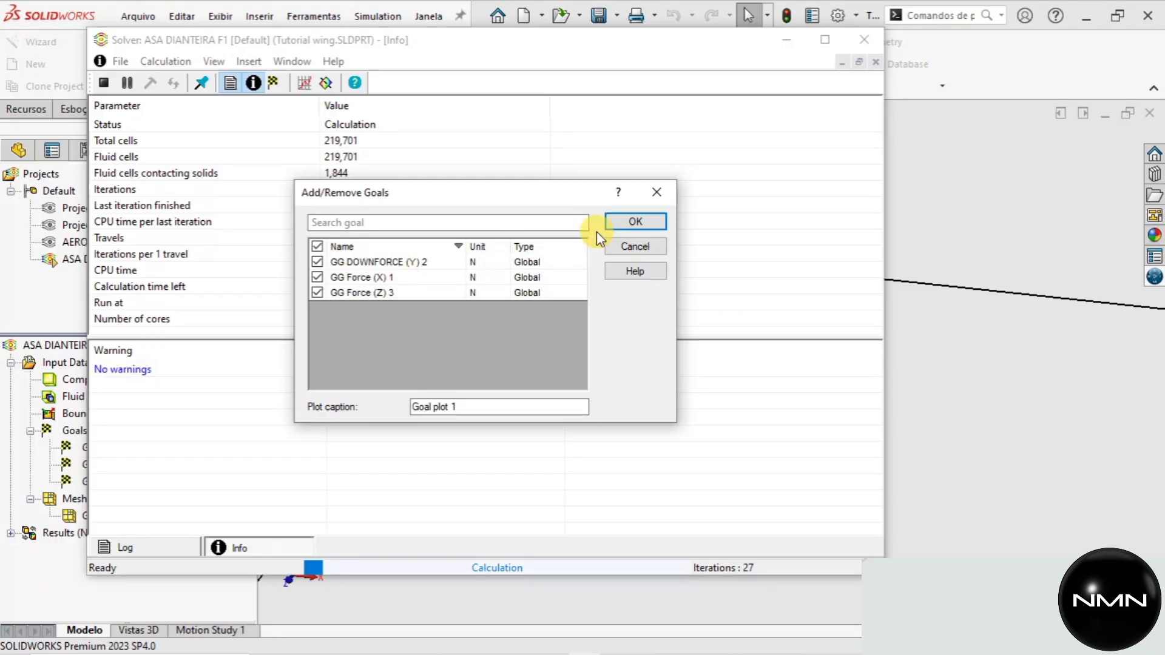
{"action": "left_click", "coordinate": [625, 220]}
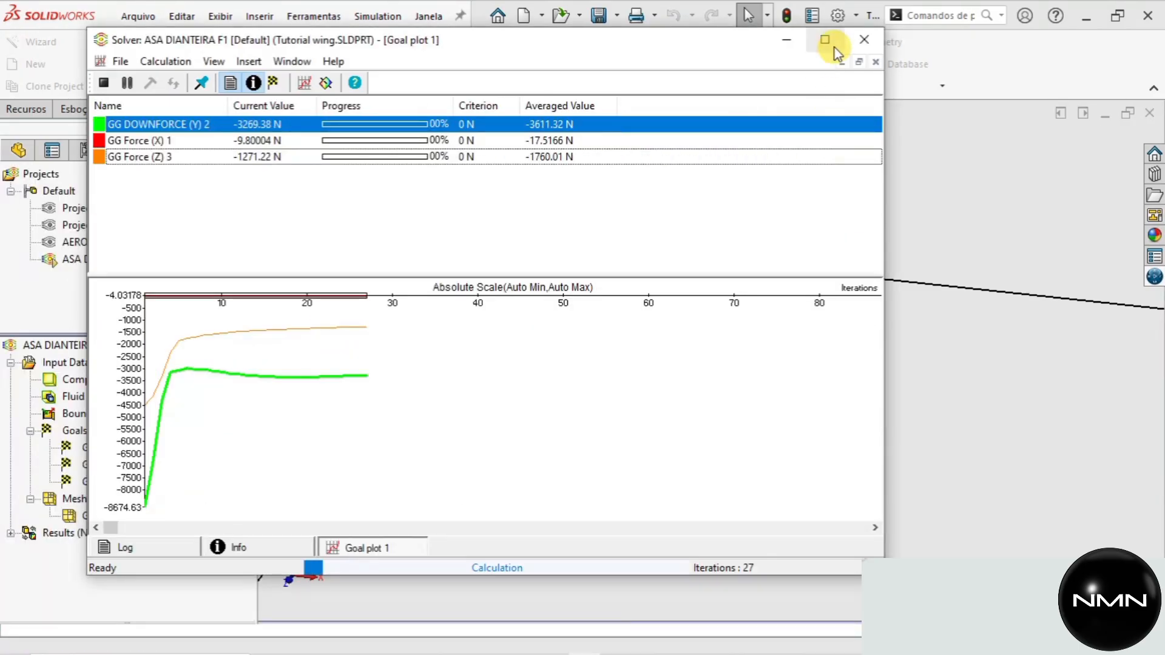
Monitor the goal plot and calculation info until the solver finishes, check the goals' convergence, and close the solver.
{"action": "left_click", "coordinate": [826, 41]}
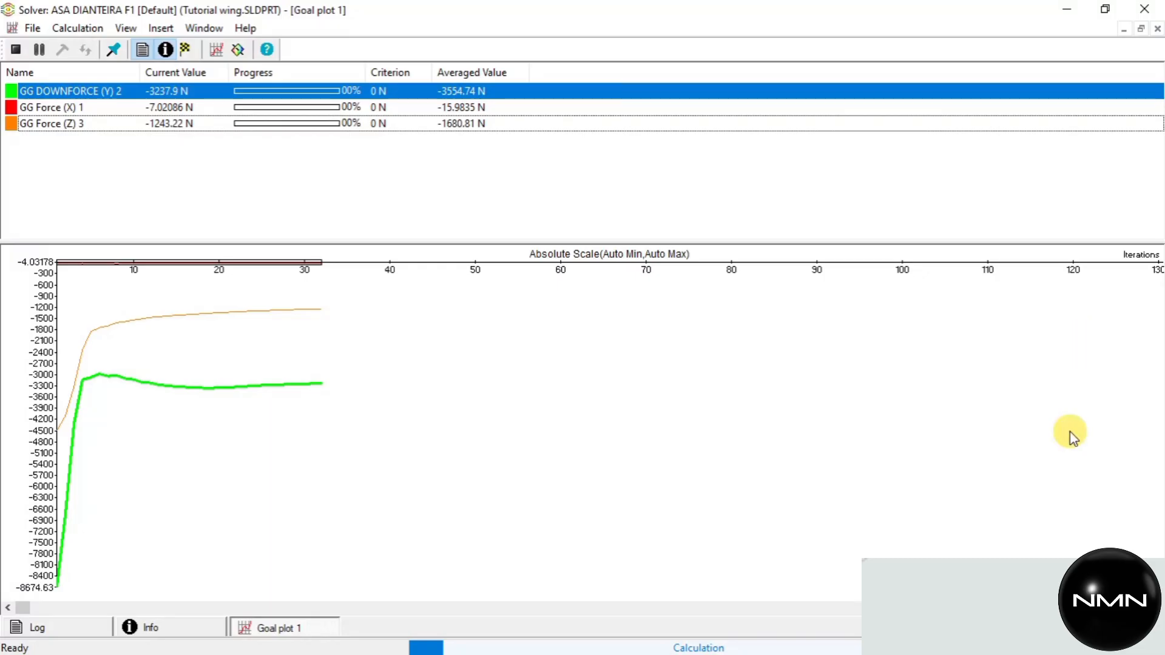
{"action": "left_click", "coordinate": [1105, 9]}
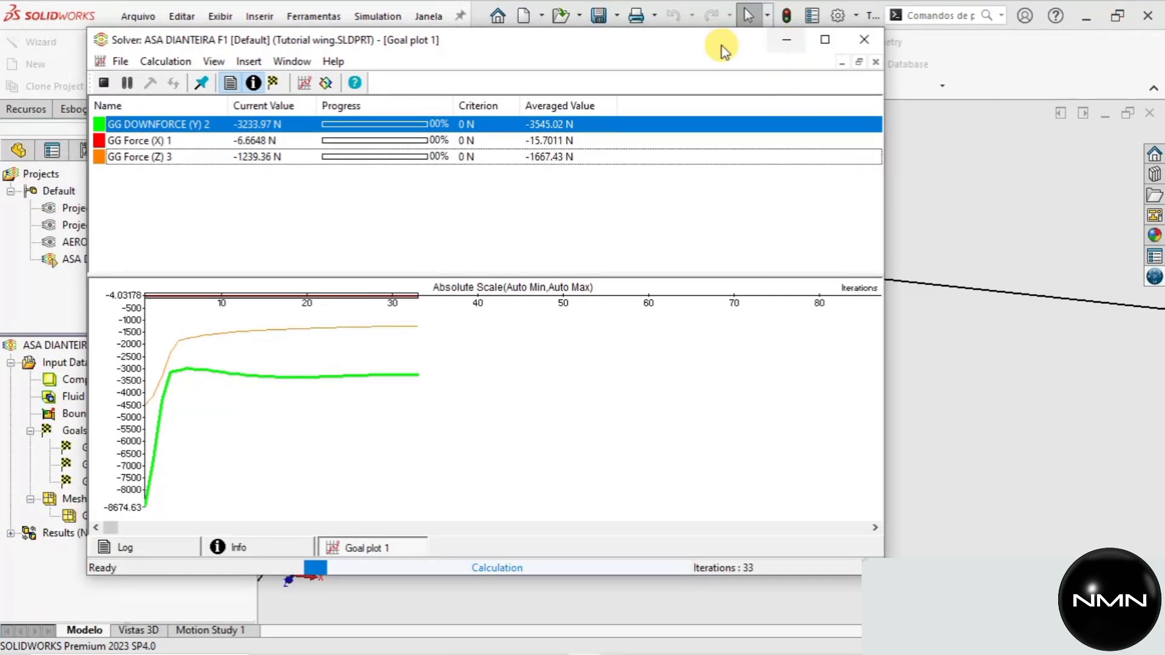
{"action": "left_click_drag", "start_coordinate": [722, 51], "coordinate": [806, 70]}
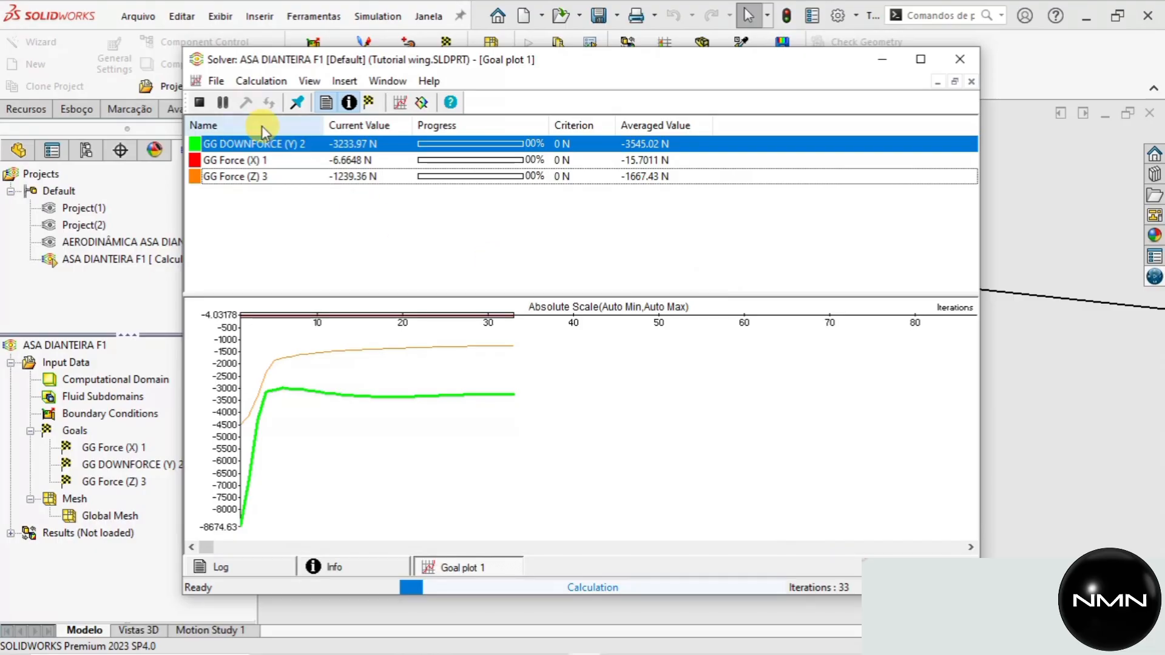
{"action": "left_click", "coordinate": [331, 565]}
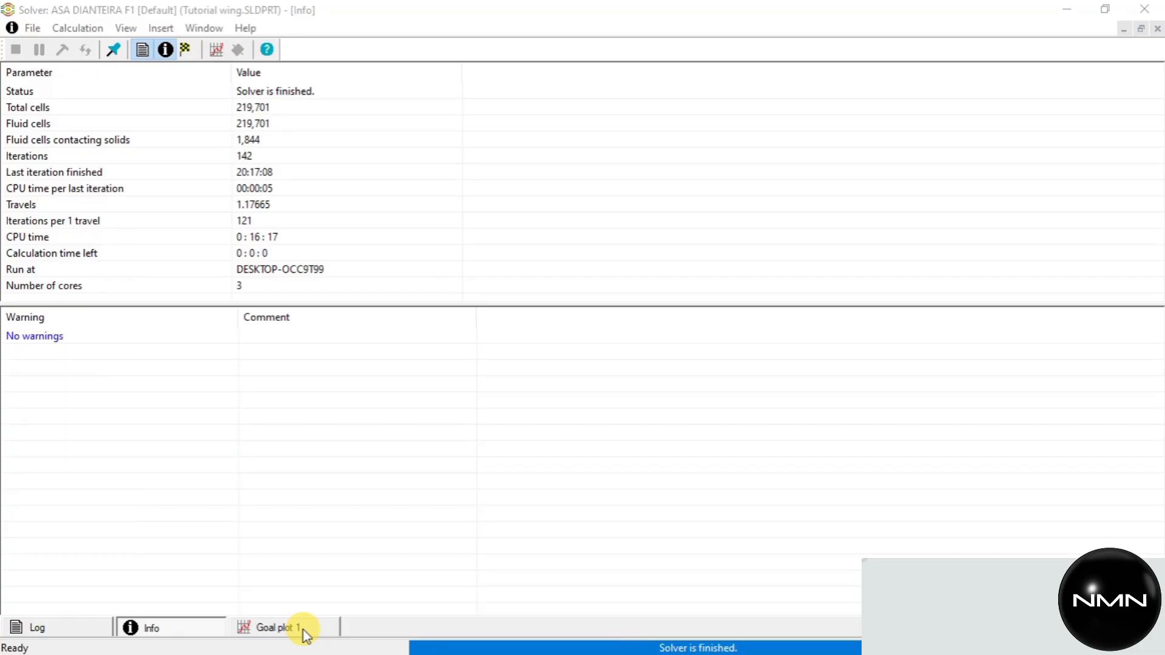
{"action": "left_click", "coordinate": [303, 630]}
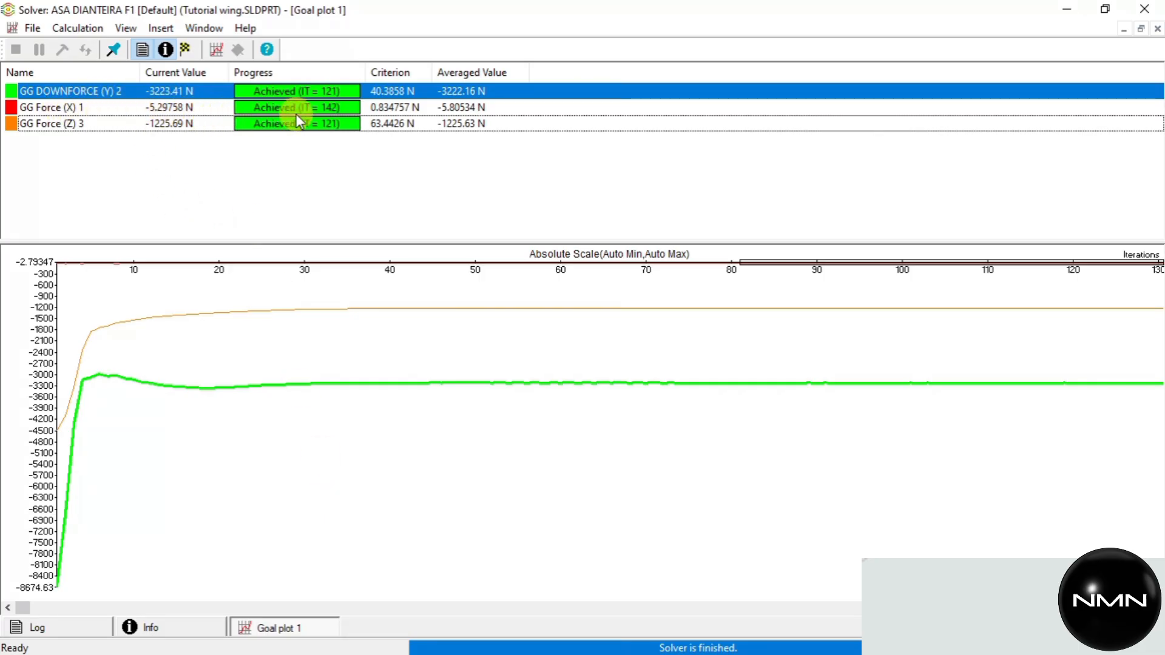
{"action": "left_click", "coordinate": [1148, 14]}
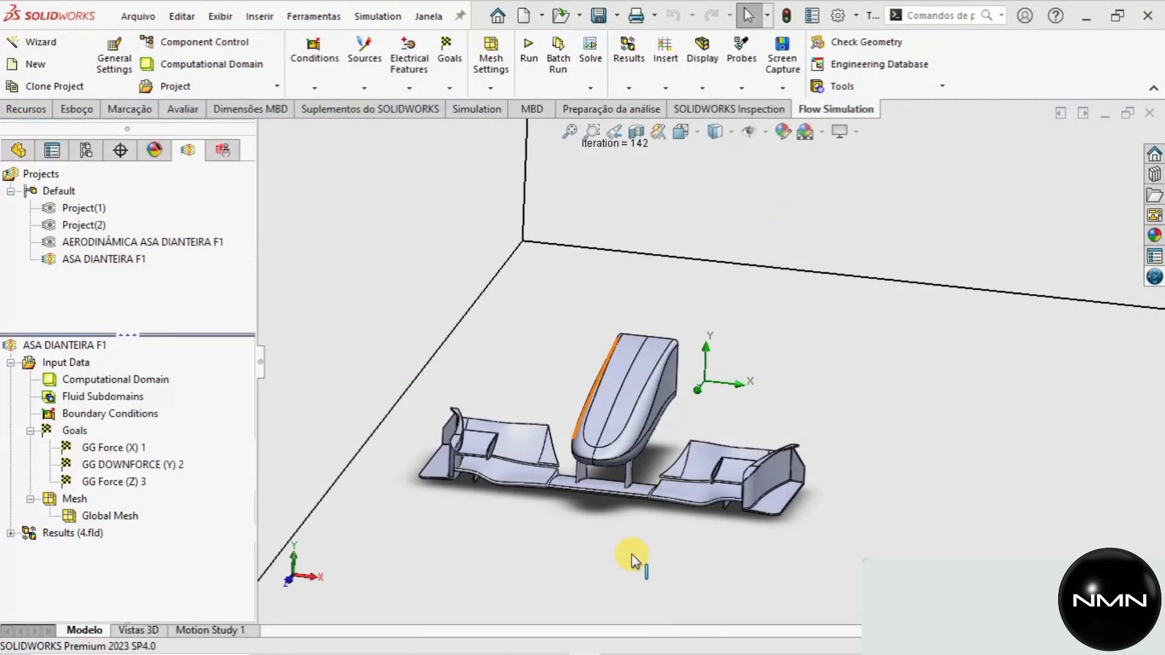
Examine the computational domain around the wing from several angles, ending with an isometric view fitted to the whole domain.
{"action": "scroll", "coordinate": [631, 554], "scroll_direction": "up", "scroll_amount": 10}
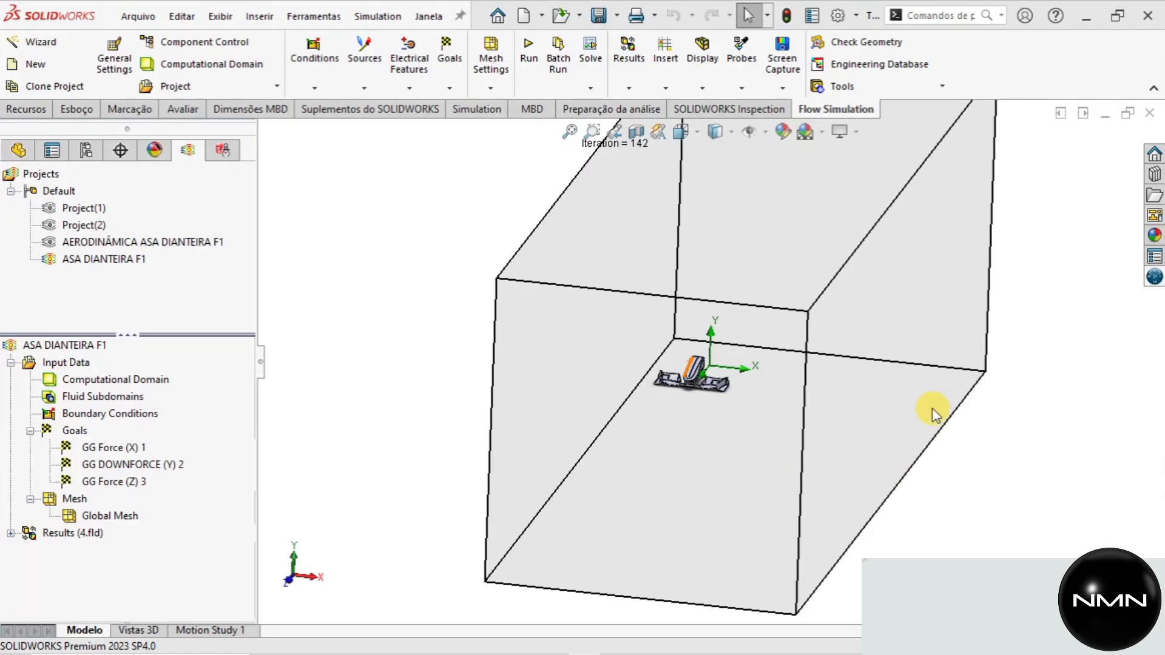
{"action": "scroll", "coordinate": [898, 409], "scroll_direction": "up", "scroll_amount": 5}
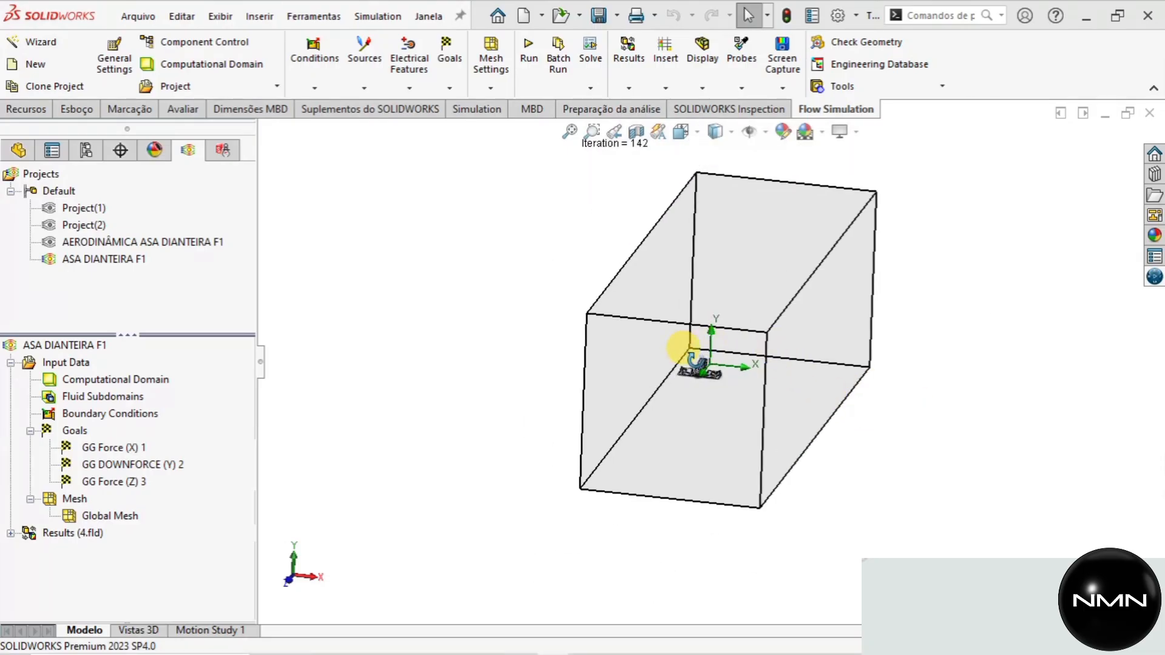
{"action": "middle_click_drag", "start_coordinate": [681, 341], "coordinate": [697, 376]}
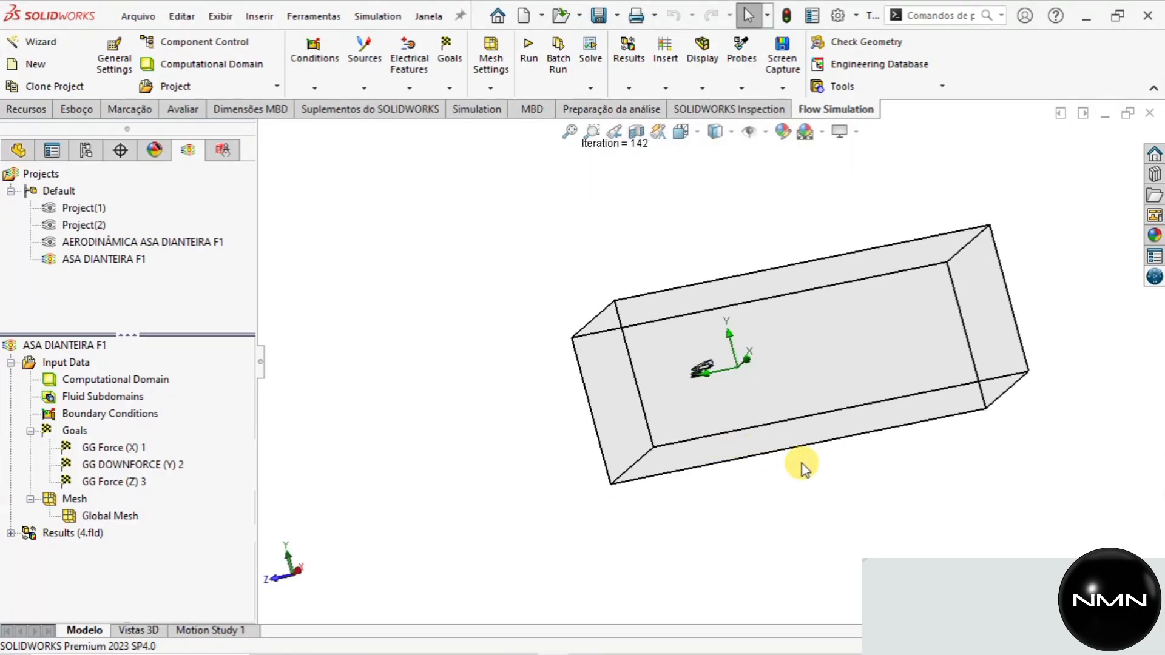
{"action": "scroll", "coordinate": [770, 404], "scroll_direction": "down", "scroll_amount": 3}
{"action": "scroll", "coordinate": [769, 404], "scroll_direction": "up", "scroll_amount": 3}
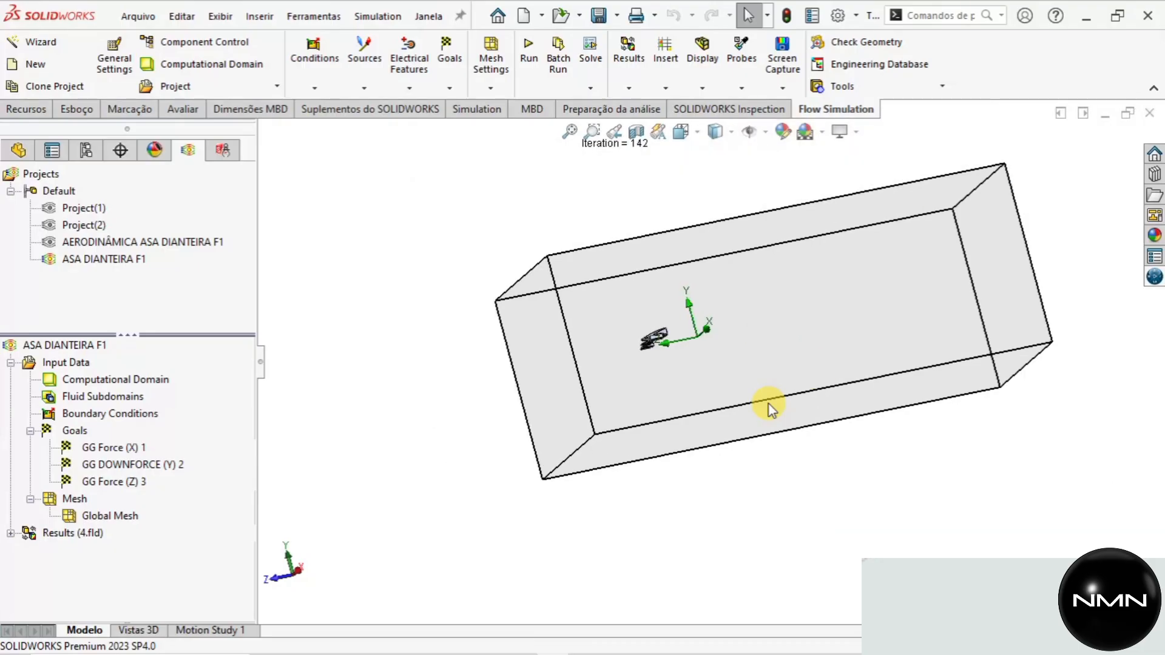
{"action": "middle_click_drag", "start_coordinate": [772, 404], "coordinate": [865, 482]}
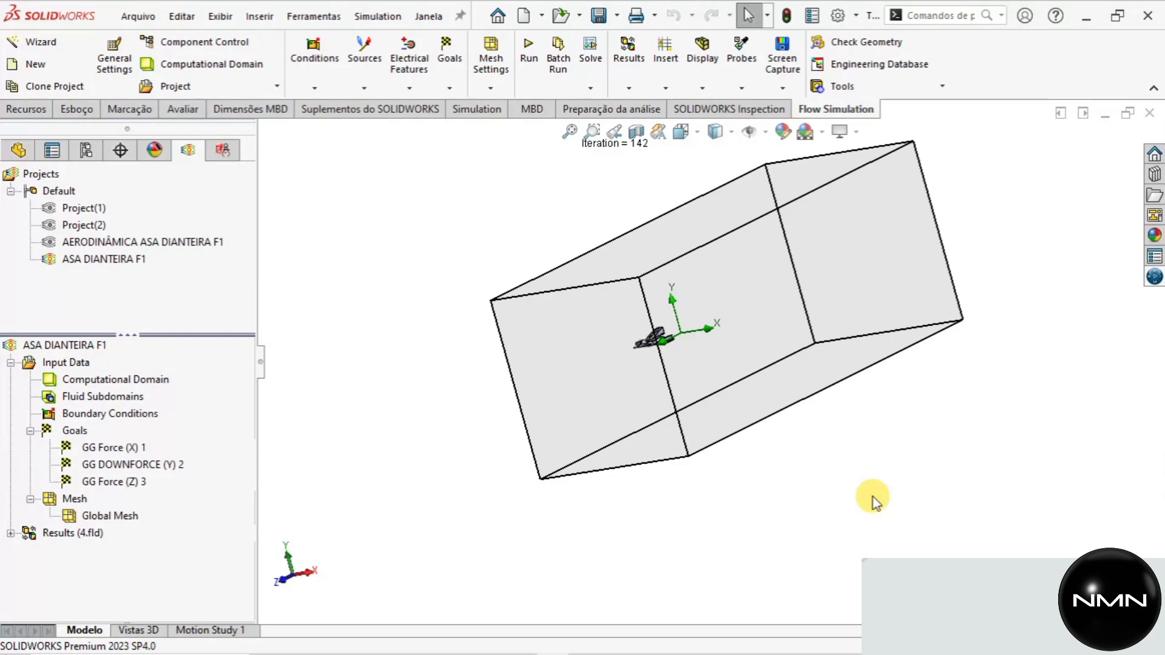
{"action": "key", "text": "ctrl+7"}
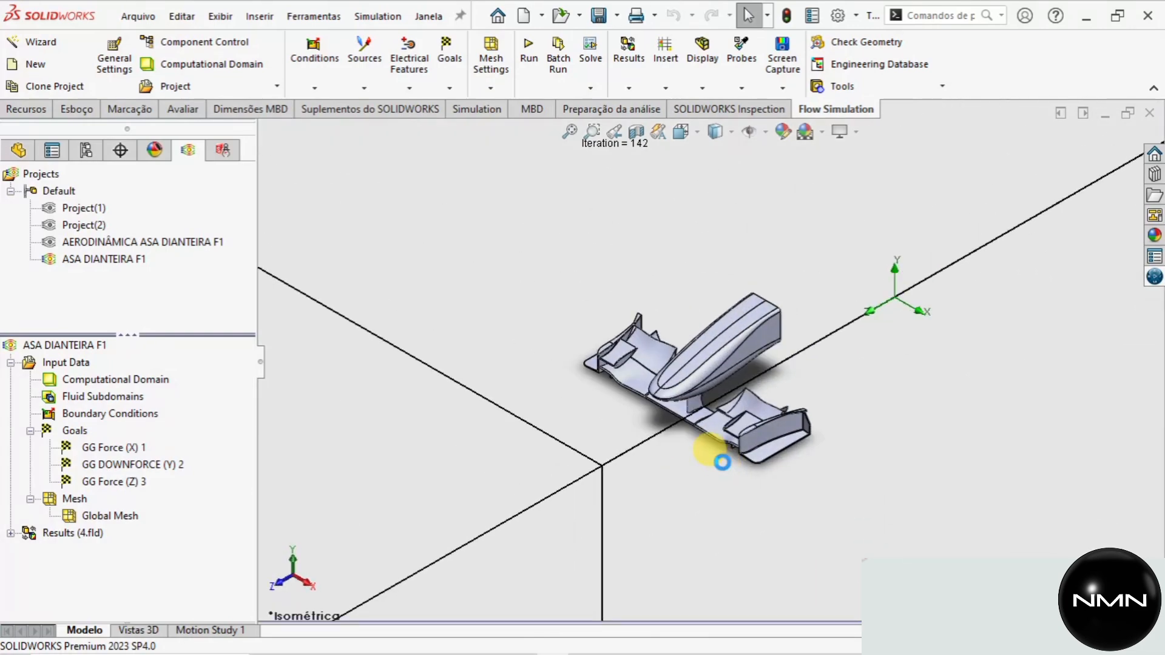
{"action": "key", "text": "f"}
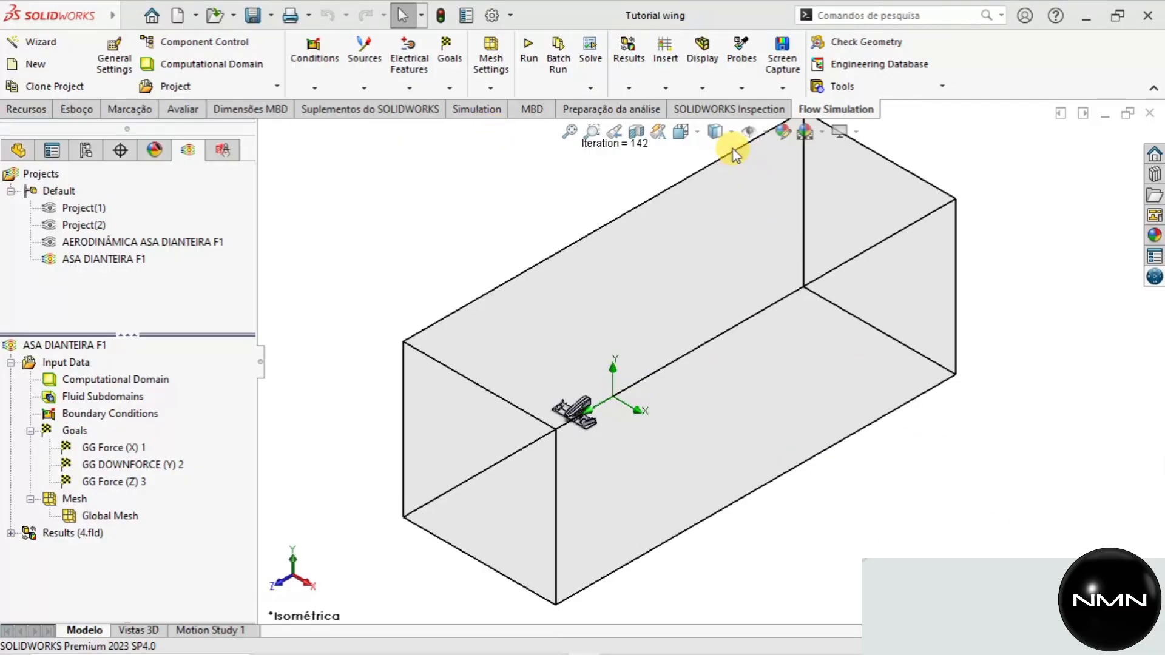
Start a Flow Trajectories result with 60 starting points and mesh based point generation off.
{"action": "left_click", "coordinate": [665, 88]}
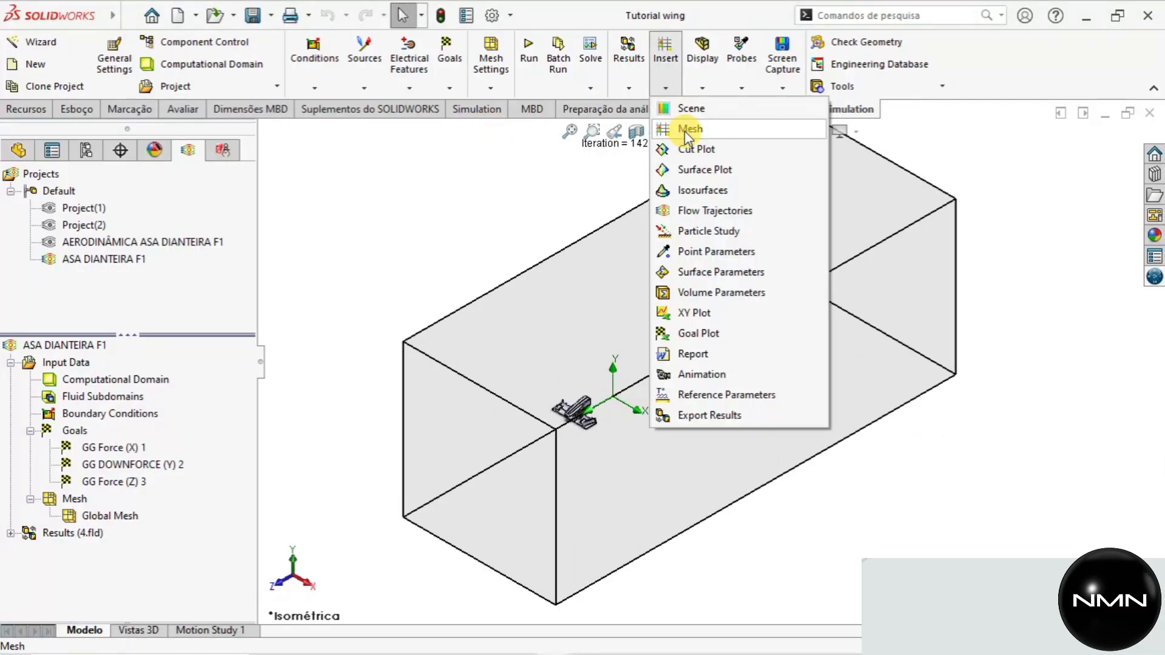
{"action": "left_click", "coordinate": [703, 210]}
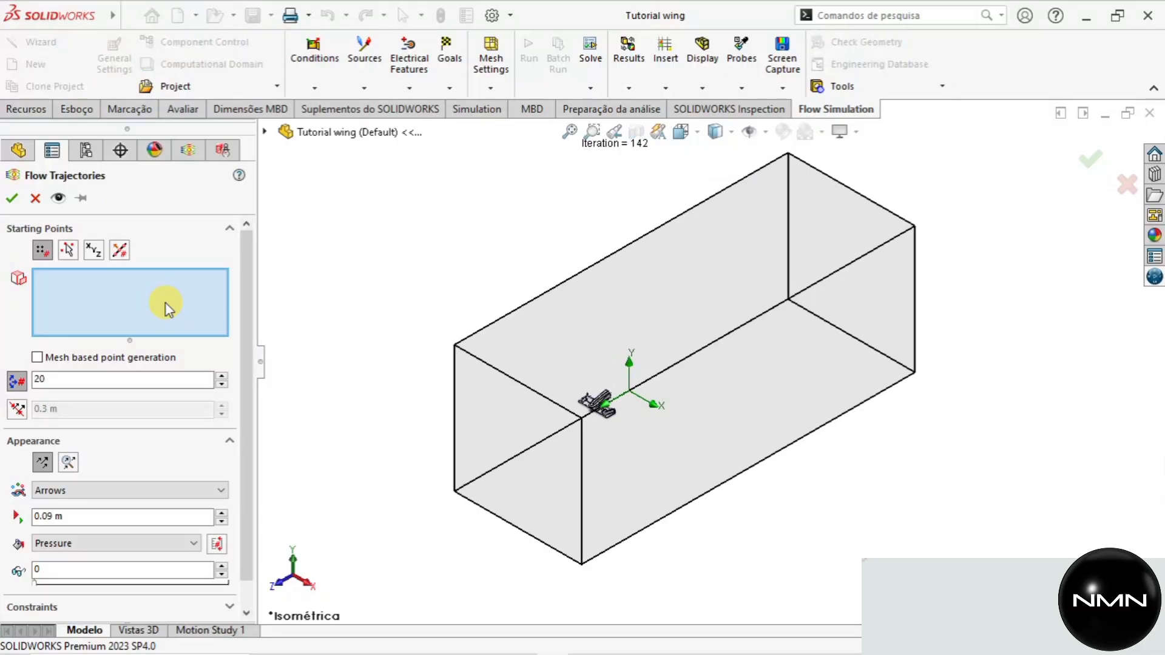
{"action": "double_click", "coordinate": [72, 378]}
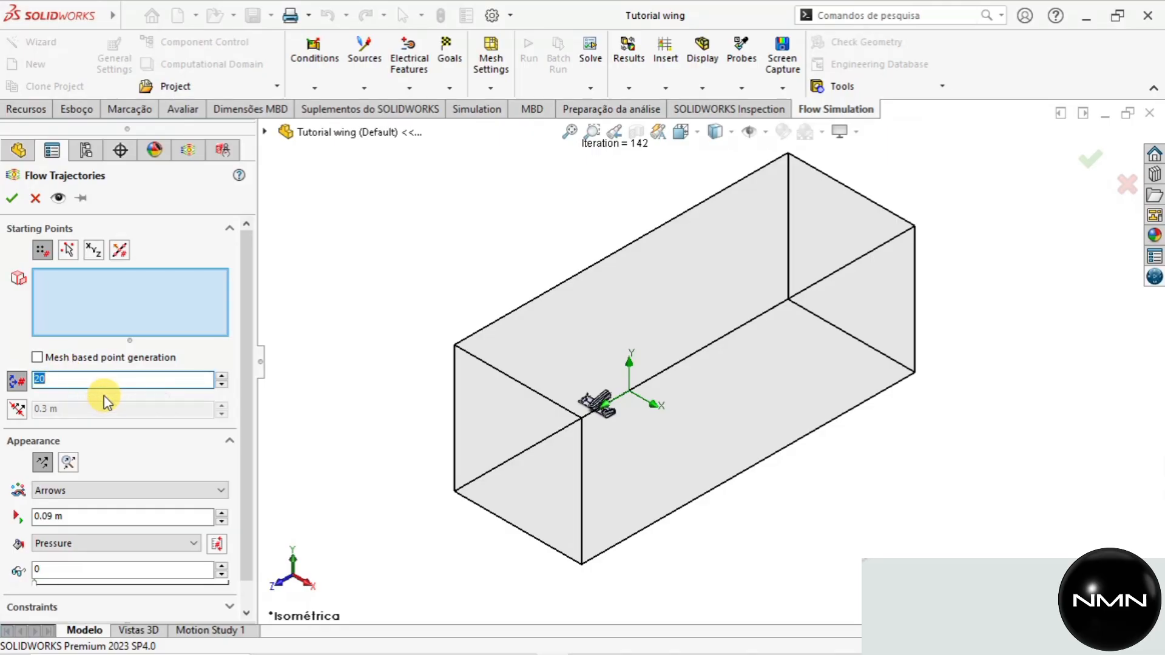
{"action": "type", "text": "60"}
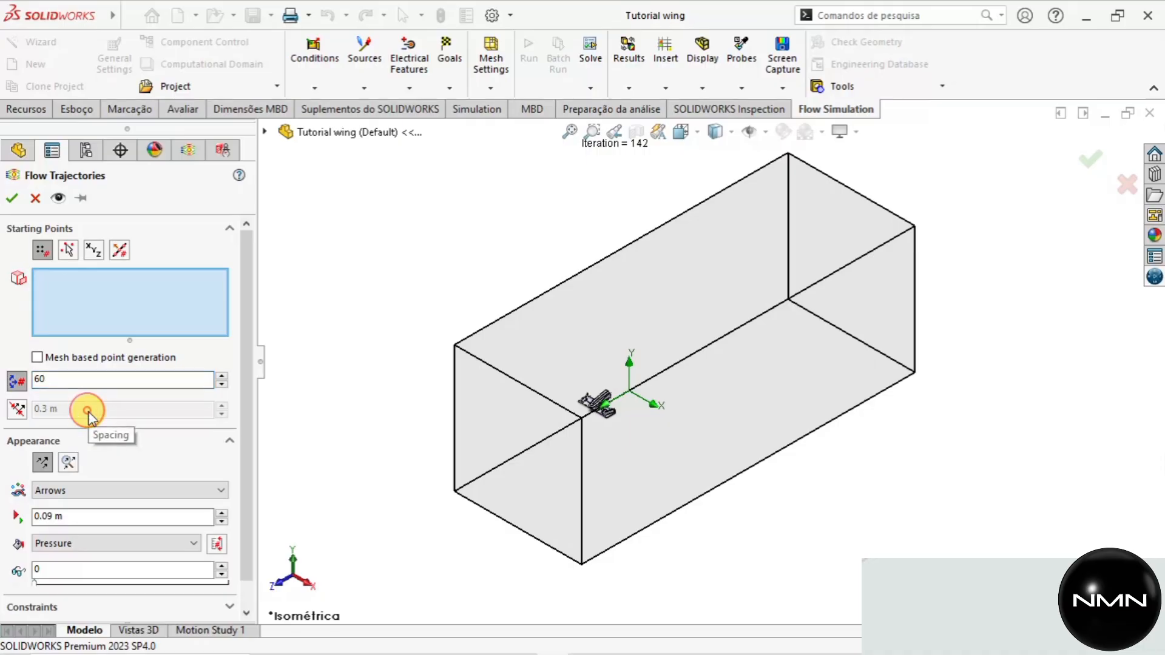
{"action": "left_click", "coordinate": [37, 357]}
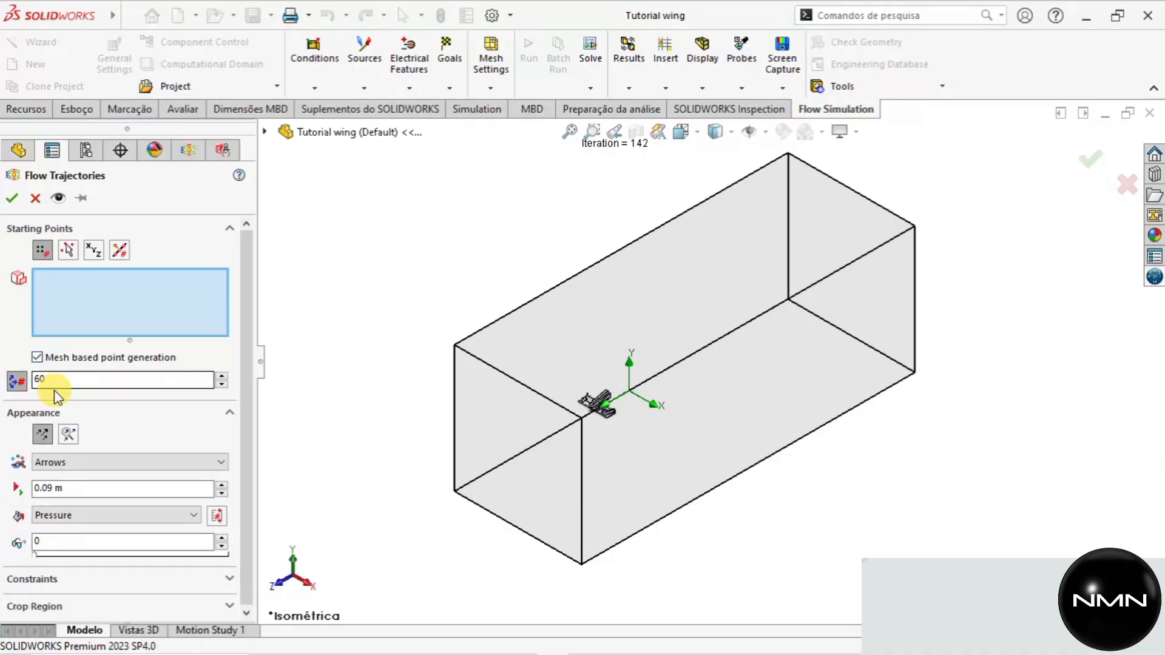
{"action": "left_click", "coordinate": [37, 358]}
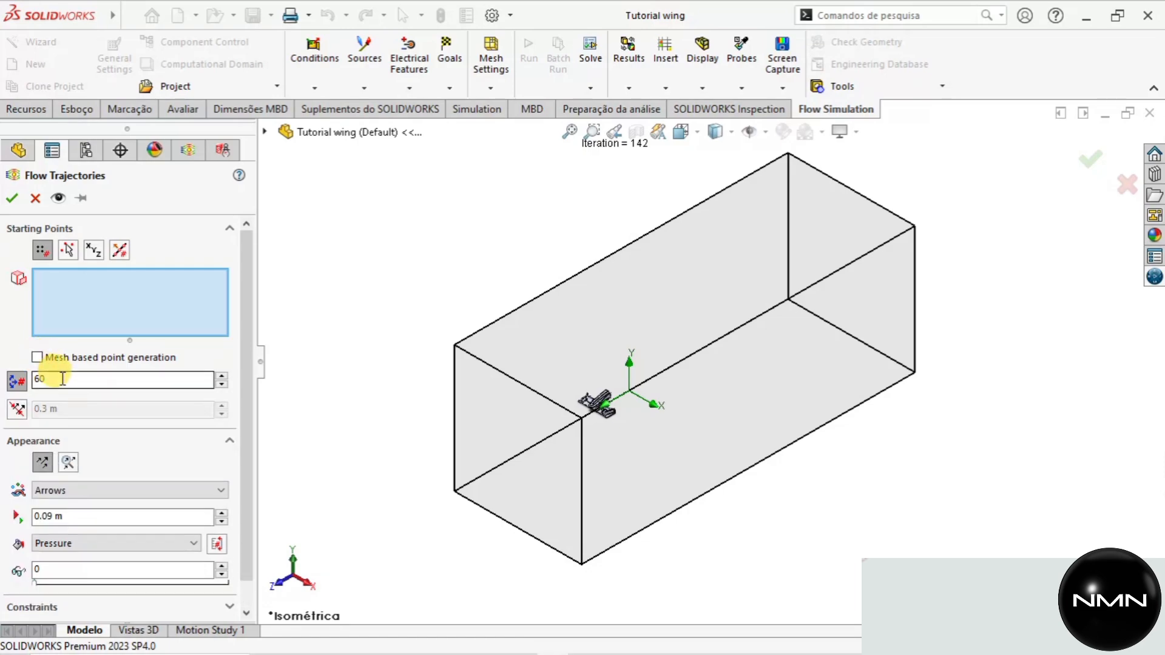
Show the trajectories as Lines coloured by Pressure and try to accept them without a starting reference.
{"action": "scroll", "coordinate": [129, 467], "scroll_direction": "down", "scroll_amount": 1}
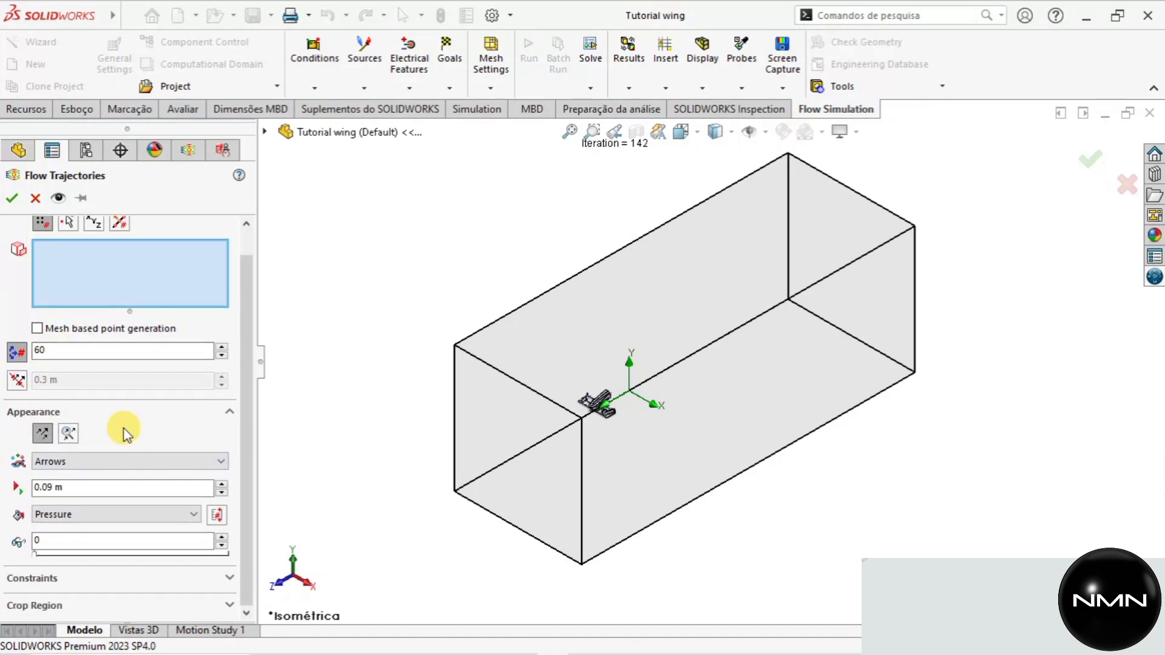
{"action": "left_click", "coordinate": [130, 462]}
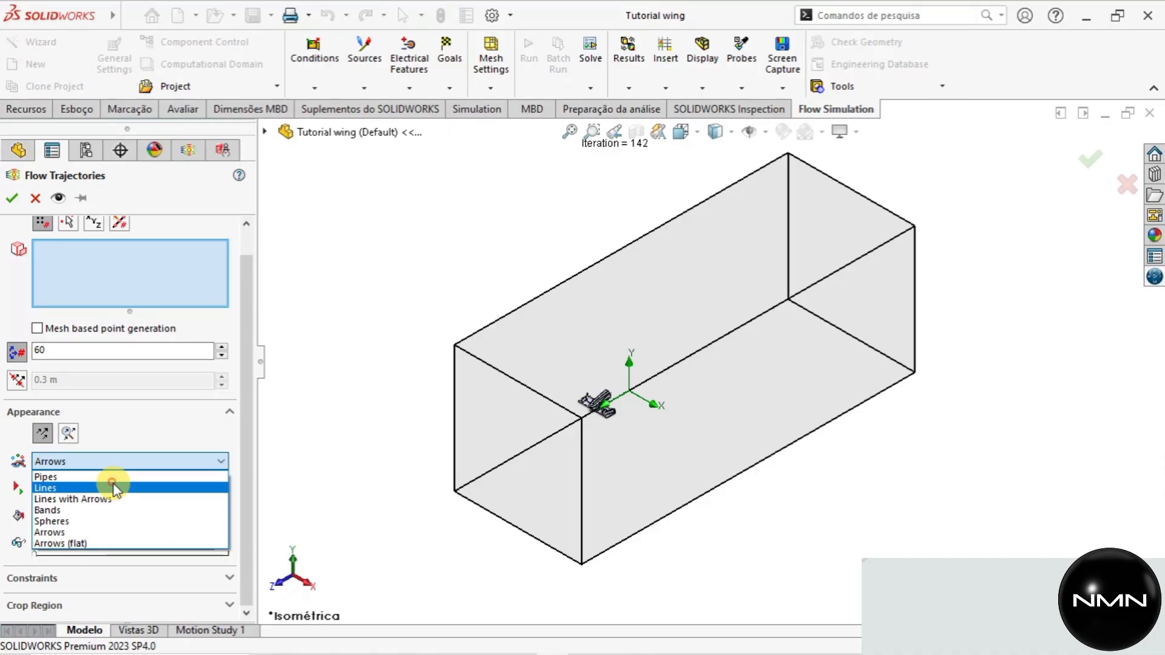
{"action": "left_click", "coordinate": [116, 488]}
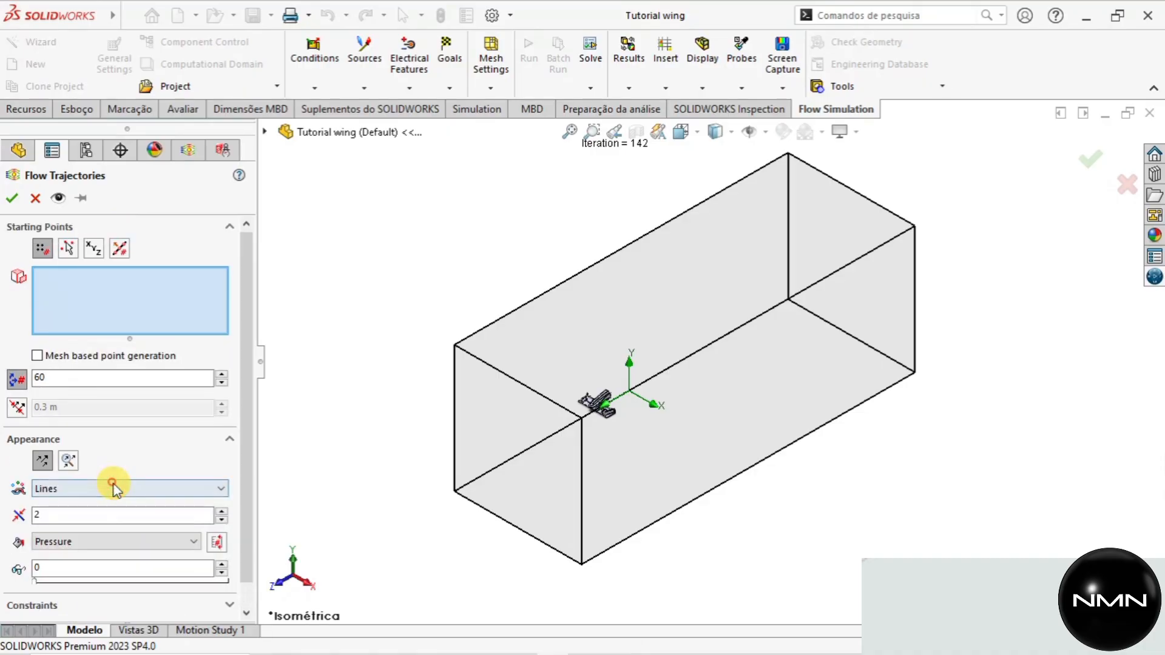
{"action": "left_click", "coordinate": [110, 515]}
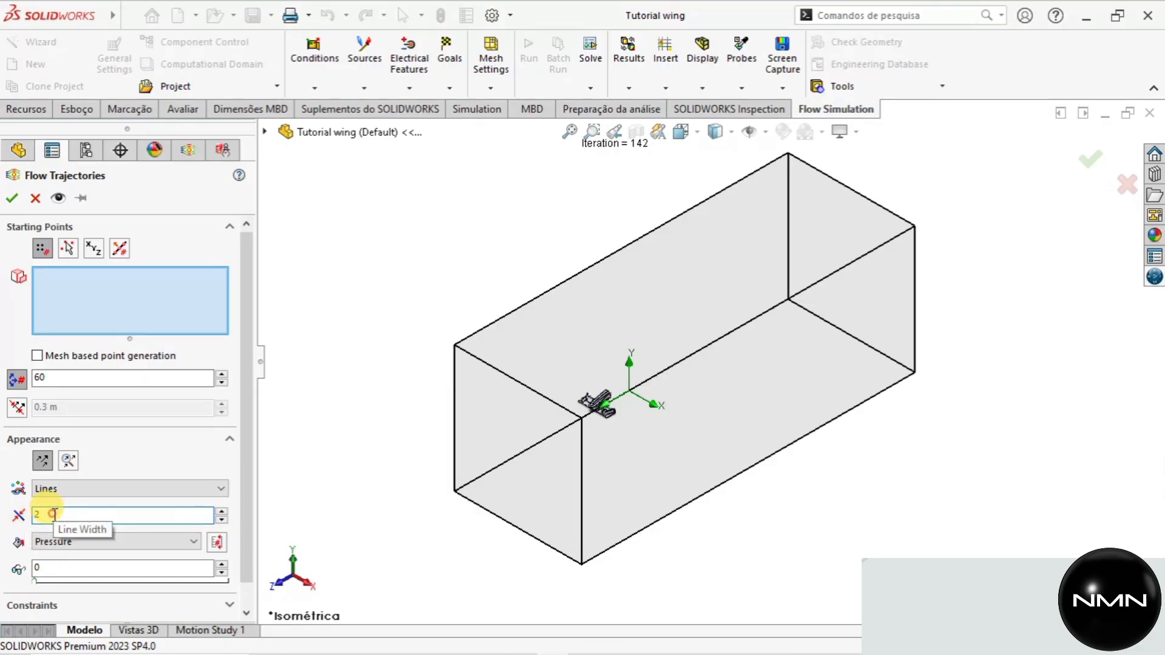
{"action": "left_click", "coordinate": [191, 542]}
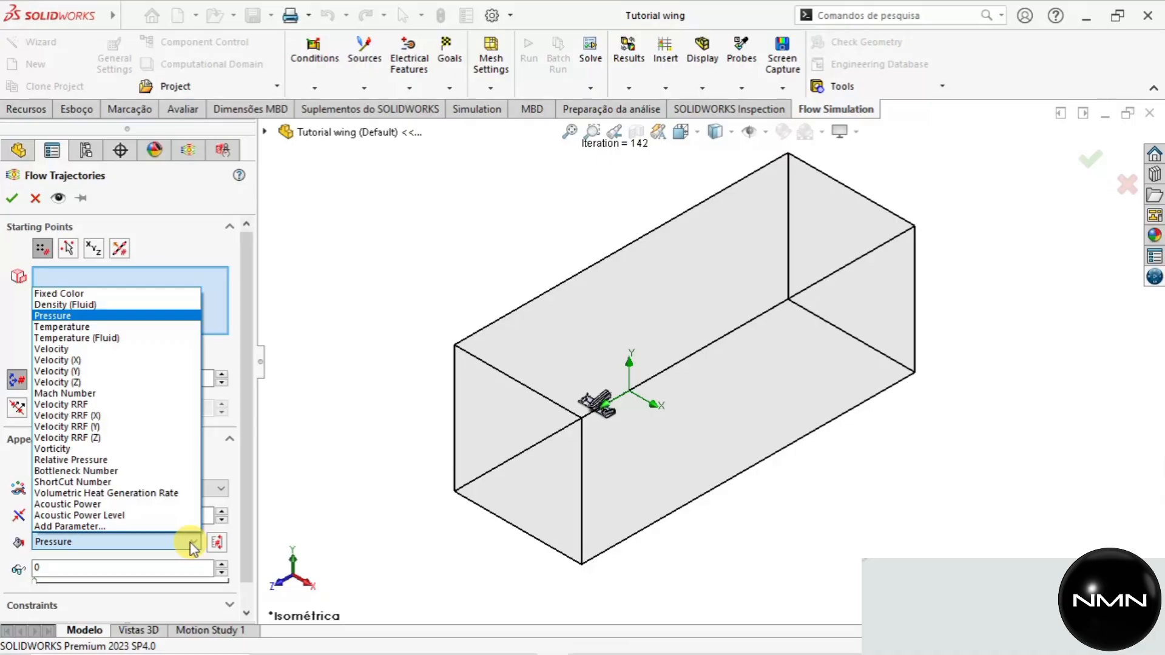
{"action": "left_click", "coordinate": [191, 544]}
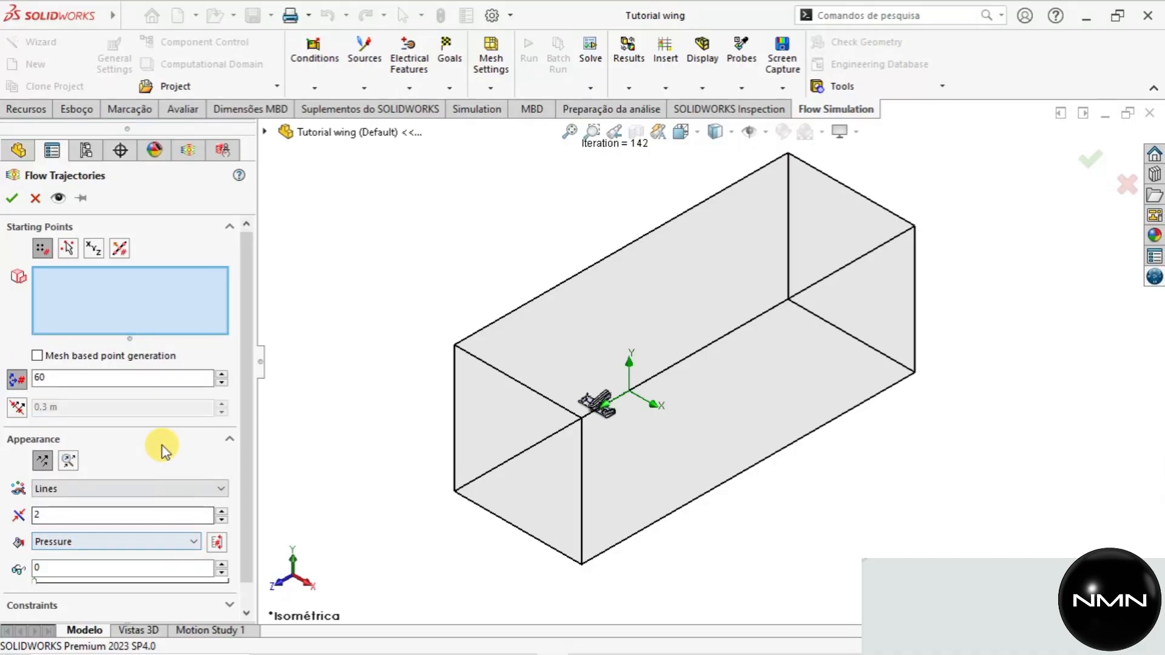
{"action": "left_click", "coordinate": [8, 199]}
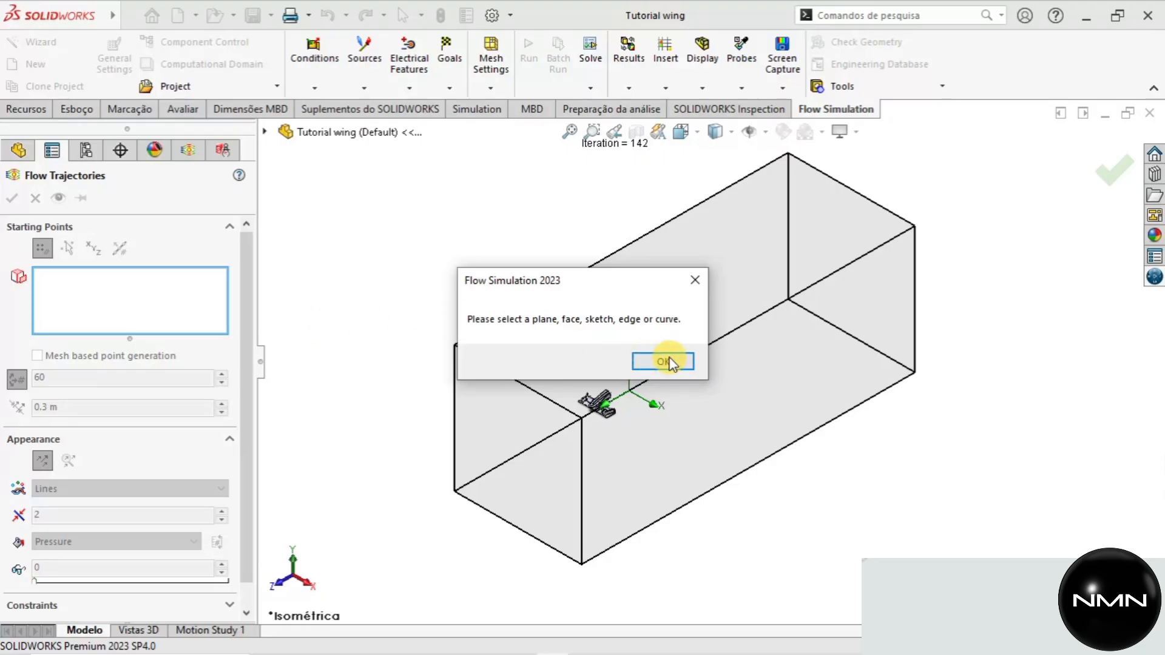
Dismiss the missing-reference message and add the outer footplate face of the +X endplate as a trajectory starting reference.
{"action": "left_click", "coordinate": [665, 361]}
{"action": "left_click", "coordinate": [126, 301]}
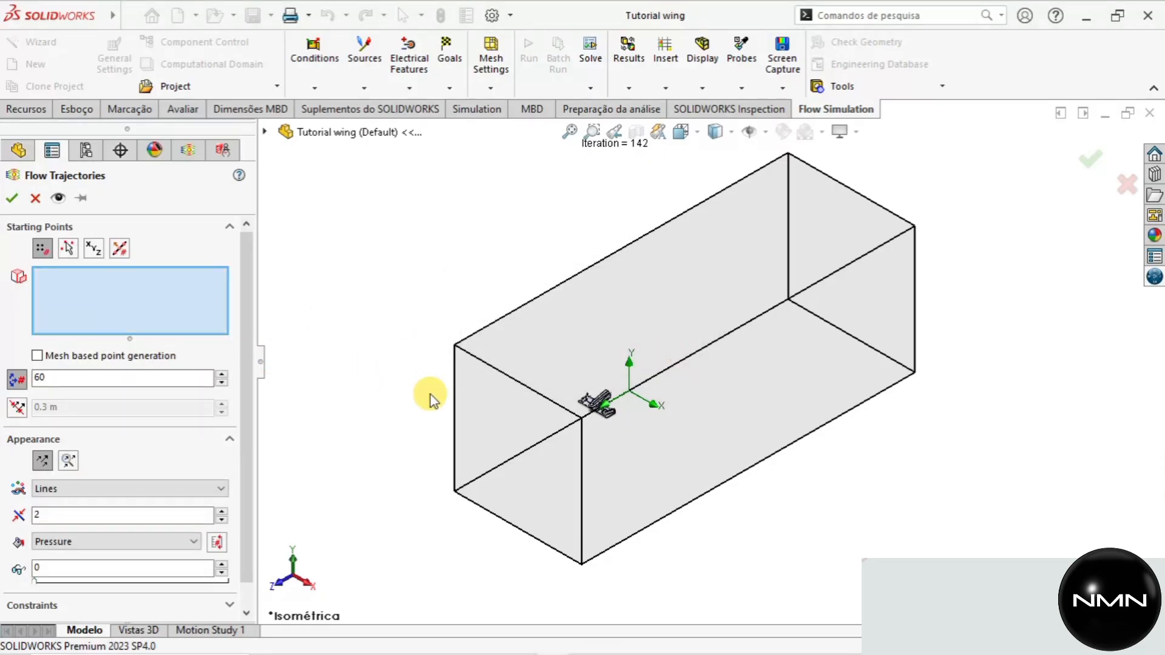
{"action": "scroll", "coordinate": [484, 424], "scroll_direction": "down", "scroll_amount": 4}
{"action": "scroll", "coordinate": [649, 309], "scroll_direction": "up", "scroll_amount": 3}
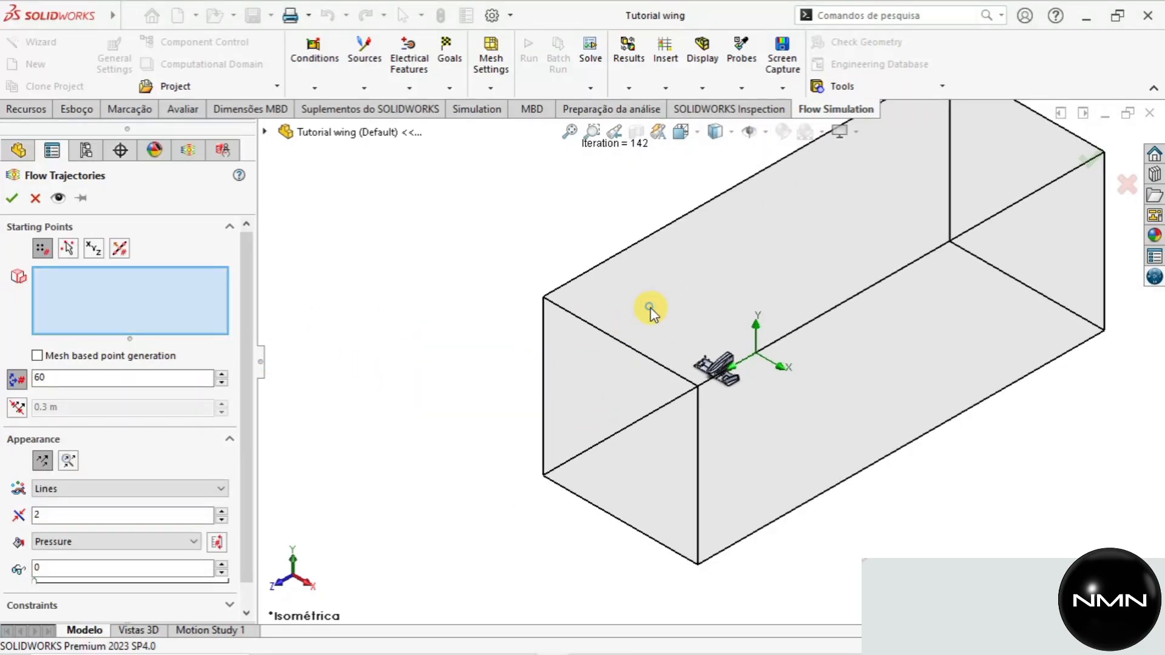
{"action": "right_click", "coordinate": [651, 308]}
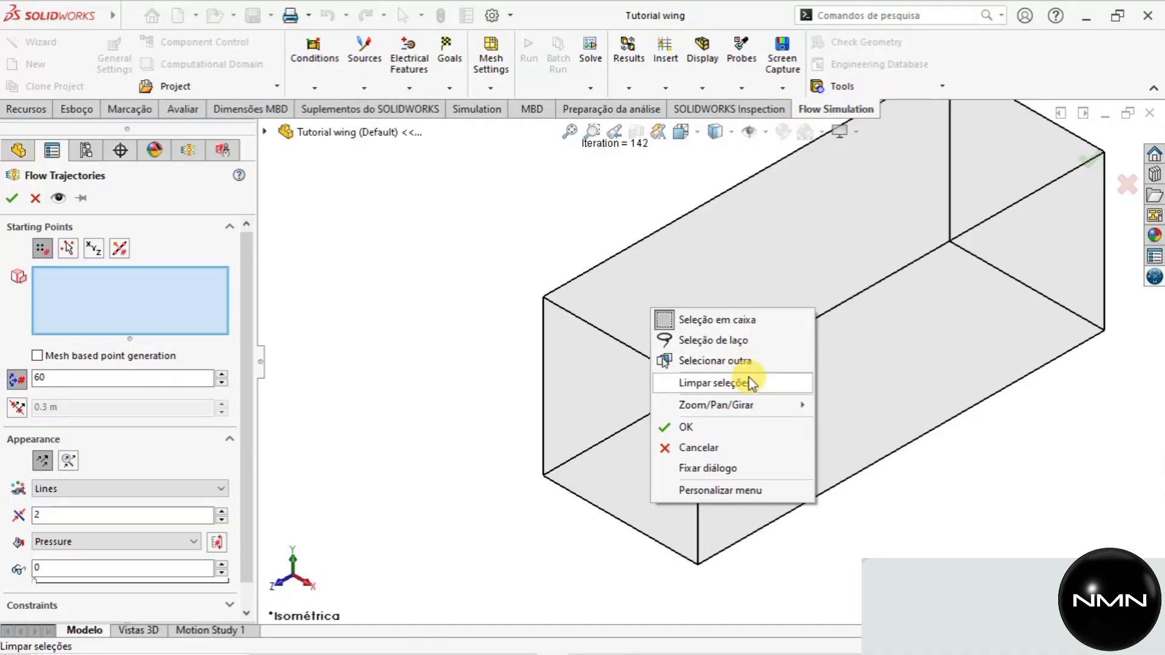
{"action": "left_click", "coordinate": [449, 333]}
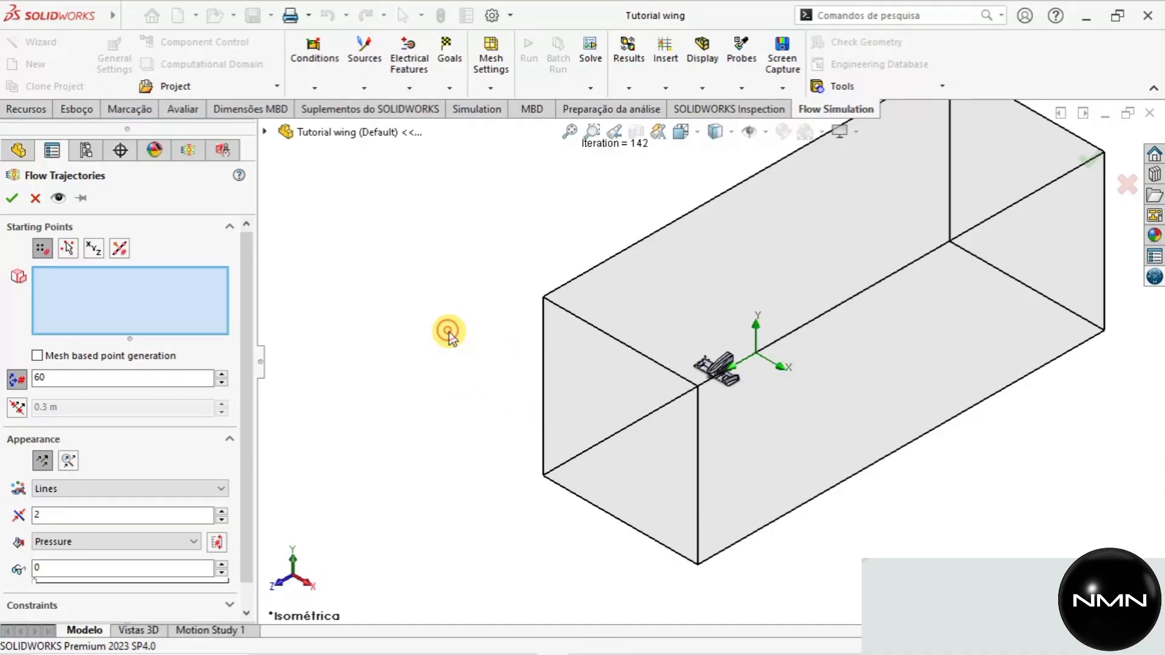
{"action": "scroll", "coordinate": [756, 359], "scroll_direction": "down", "scroll_amount": 6}
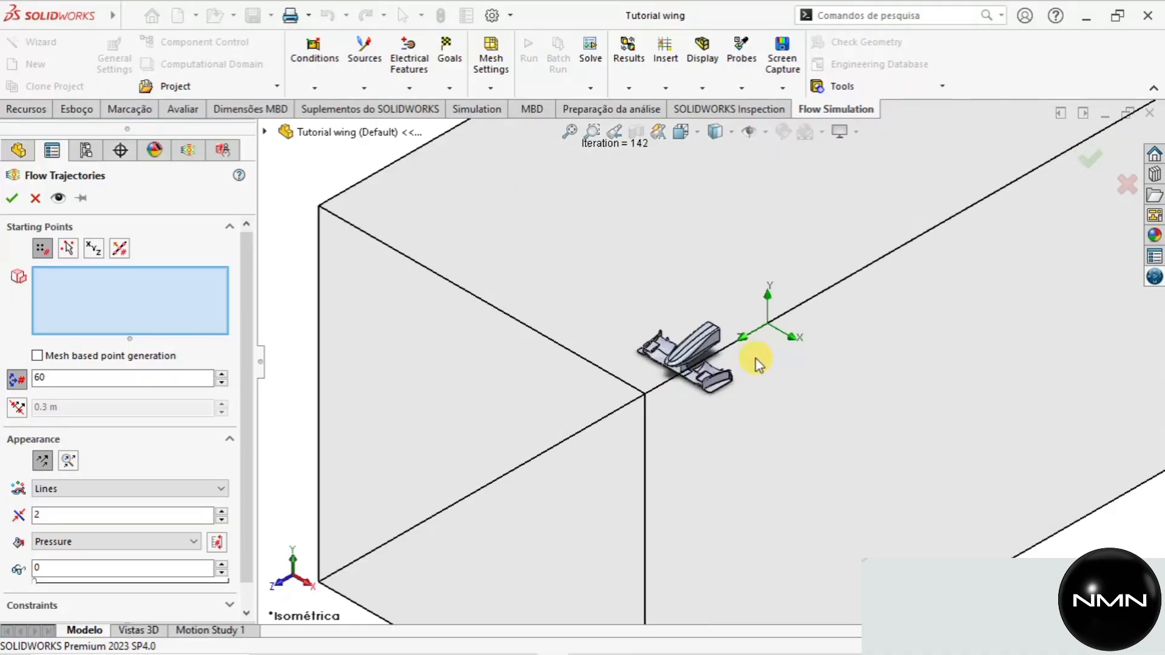
{"action": "middle_click_drag", "start_coordinate": [620, 417], "coordinate": [800, 476]}
{"action": "left_click", "coordinate": [798, 418]}
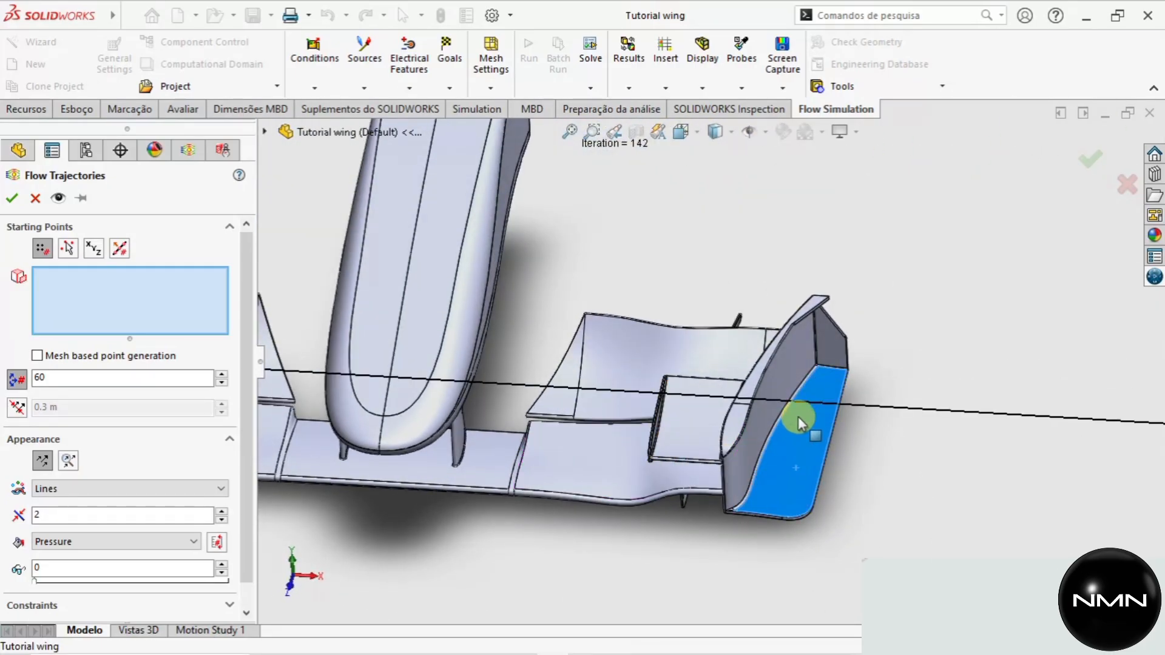
Add the +X side's endplate wall and upper face, small flap, outer main plane and large rear flap to the starting references.
{"action": "scroll", "coordinate": [744, 407], "scroll_direction": "up", "scroll_amount": 3}
{"action": "scroll", "coordinate": [675, 346], "scroll_direction": "down", "scroll_amount": 10}
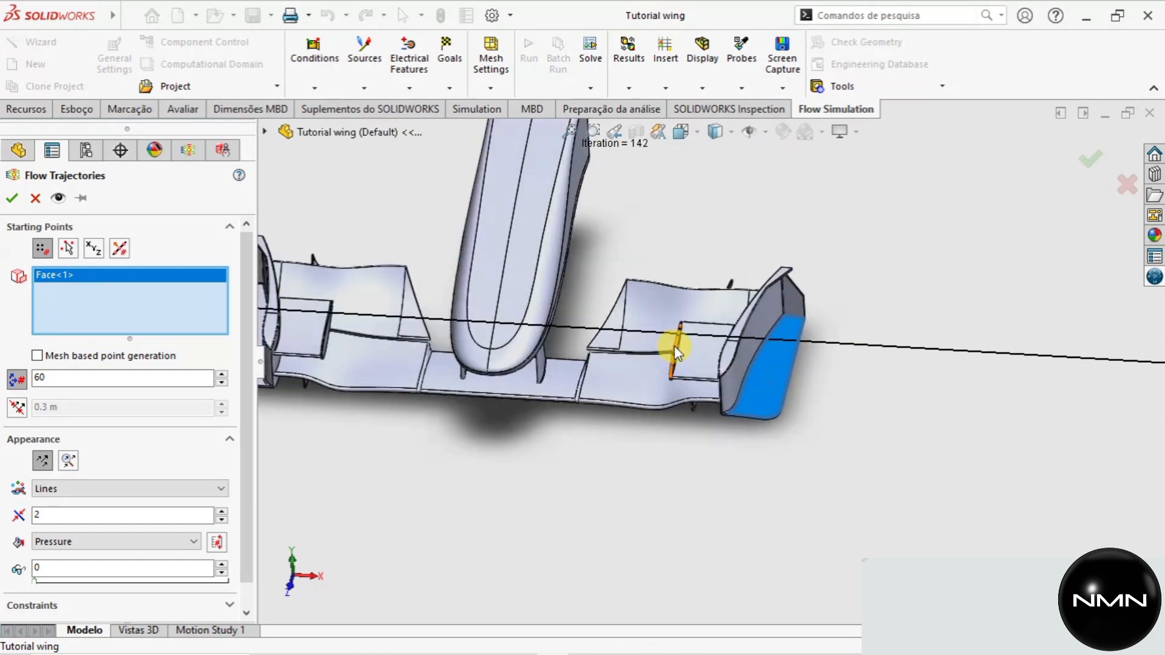
{"action": "scroll", "coordinate": [922, 464], "scroll_direction": "up", "scroll_amount": 3}
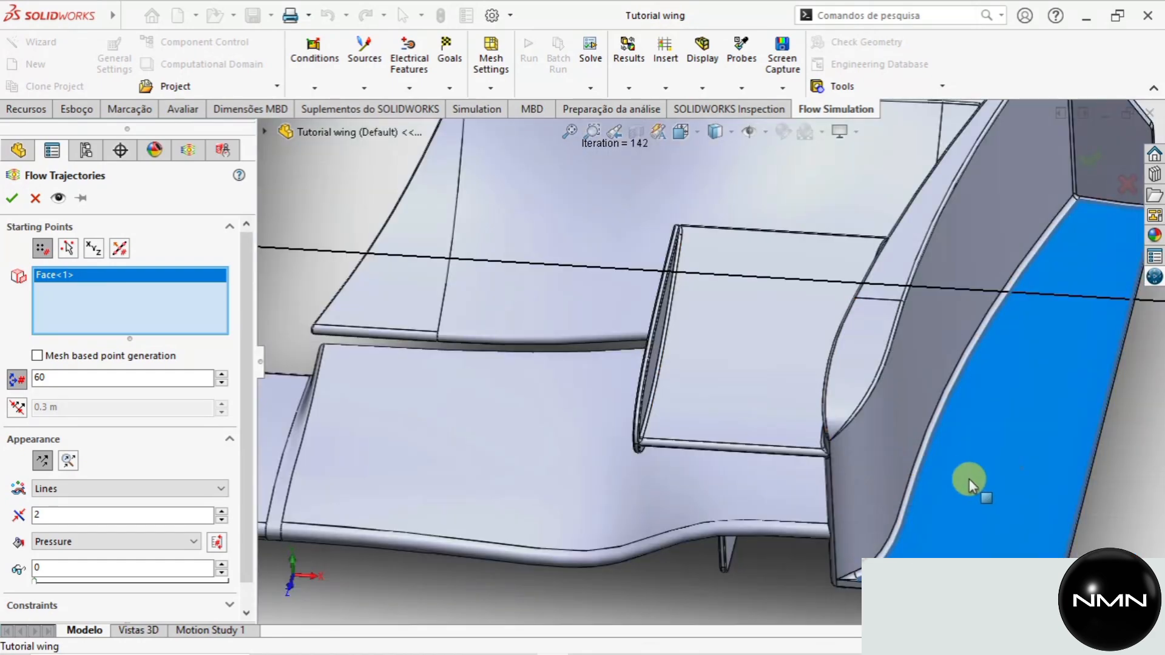
{"action": "left_click", "coordinate": [887, 439]}
{"action": "left_click", "coordinate": [768, 395]}
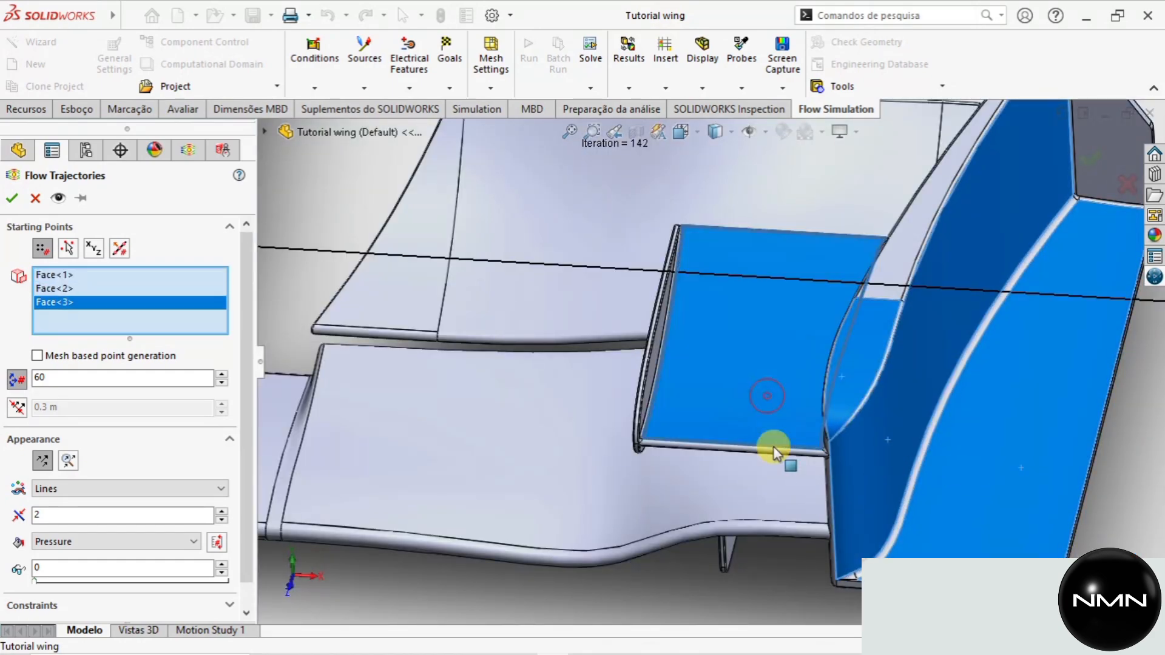
{"action": "left_click", "coordinate": [767, 483]}
{"action": "left_click", "coordinate": [632, 392]}
{"action": "left_click", "coordinate": [585, 307]}
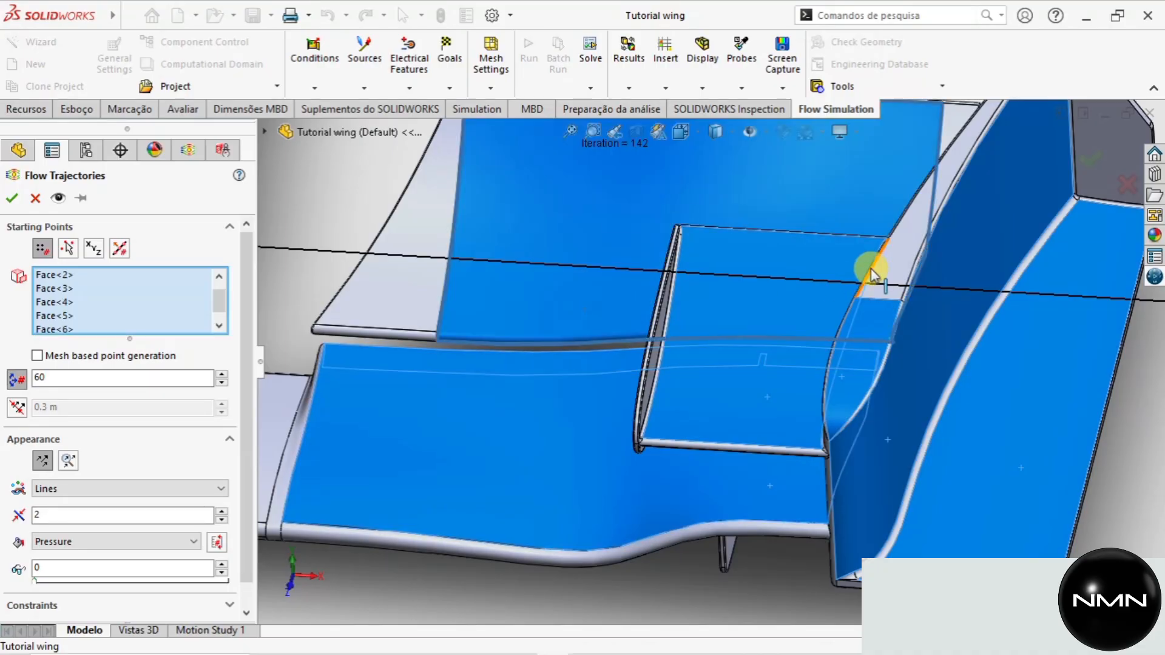
{"action": "left_click", "coordinate": [870, 276]}
{"action": "middle_click_drag", "start_coordinate": [868, 309], "coordinate": [825, 352]}
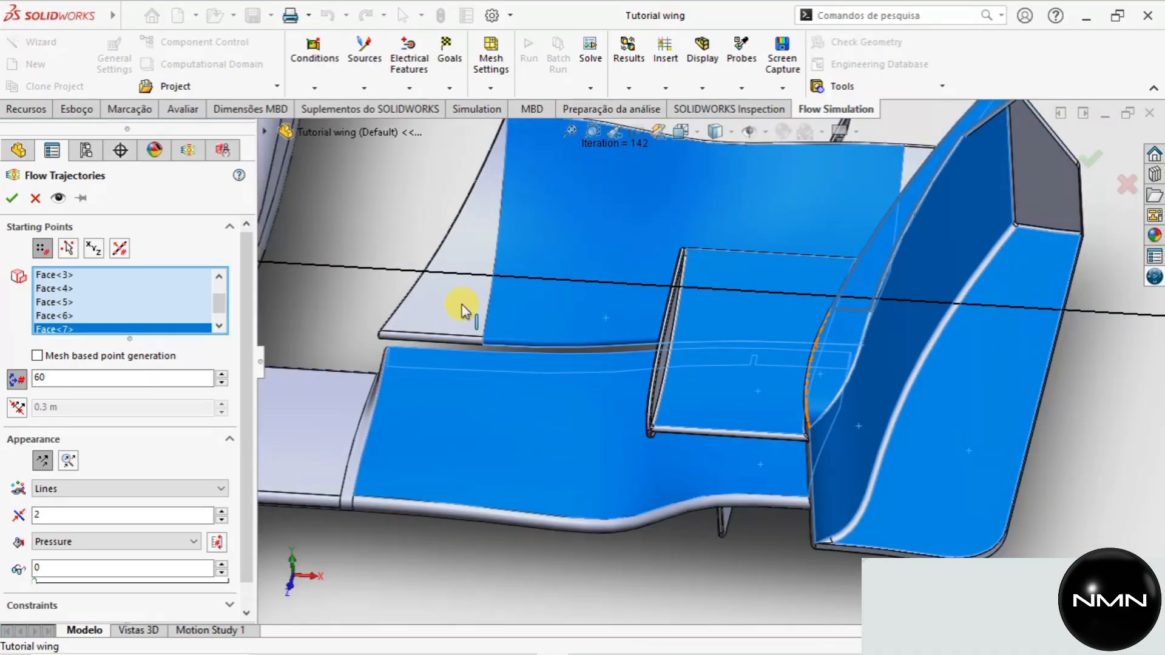
{"action": "middle_click_drag", "start_coordinate": [461, 304], "coordinate": [477, 317]}
{"action": "left_click", "coordinate": [486, 318]}
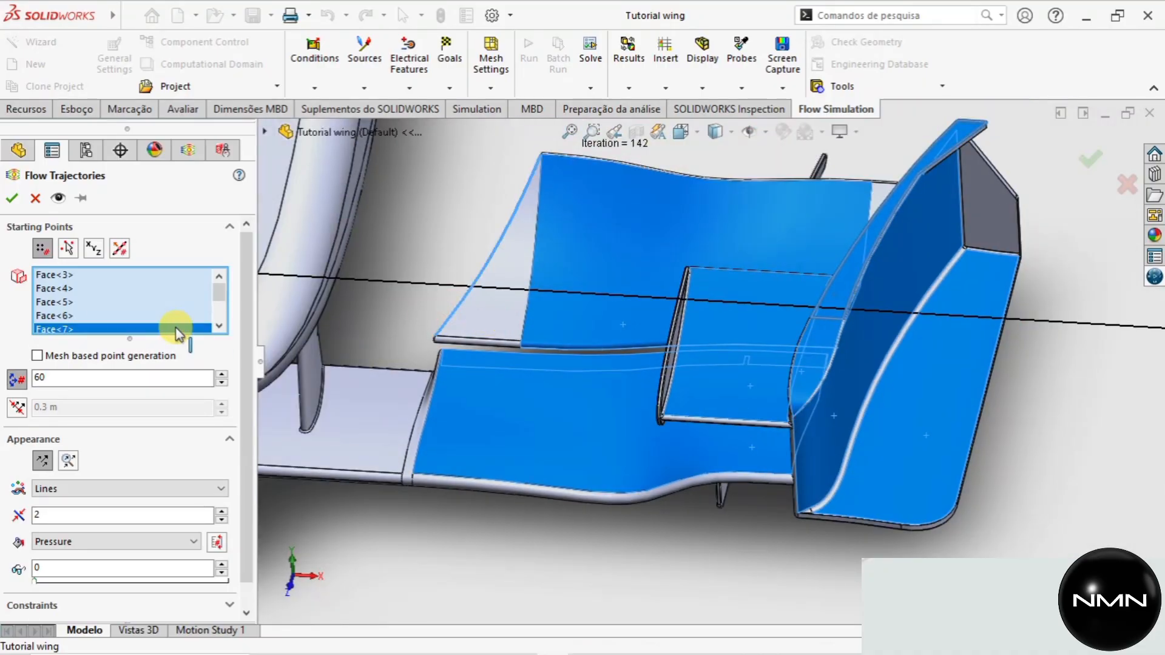
{"action": "left_click", "coordinate": [152, 318]}
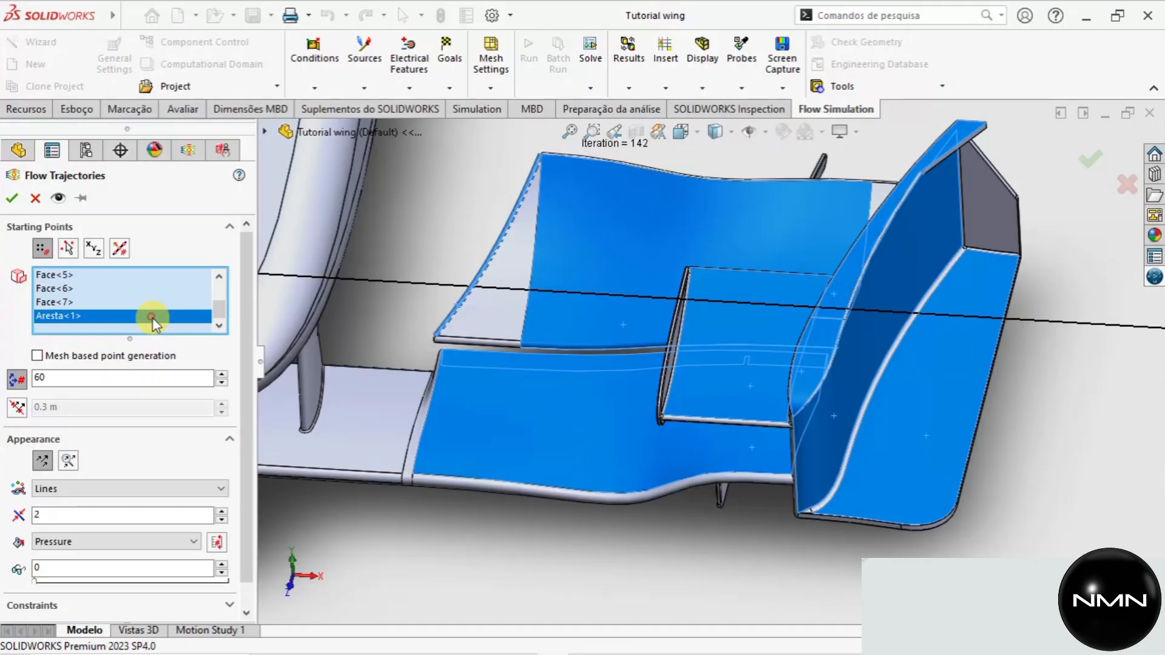
{"action": "key", "text": "Delete"}
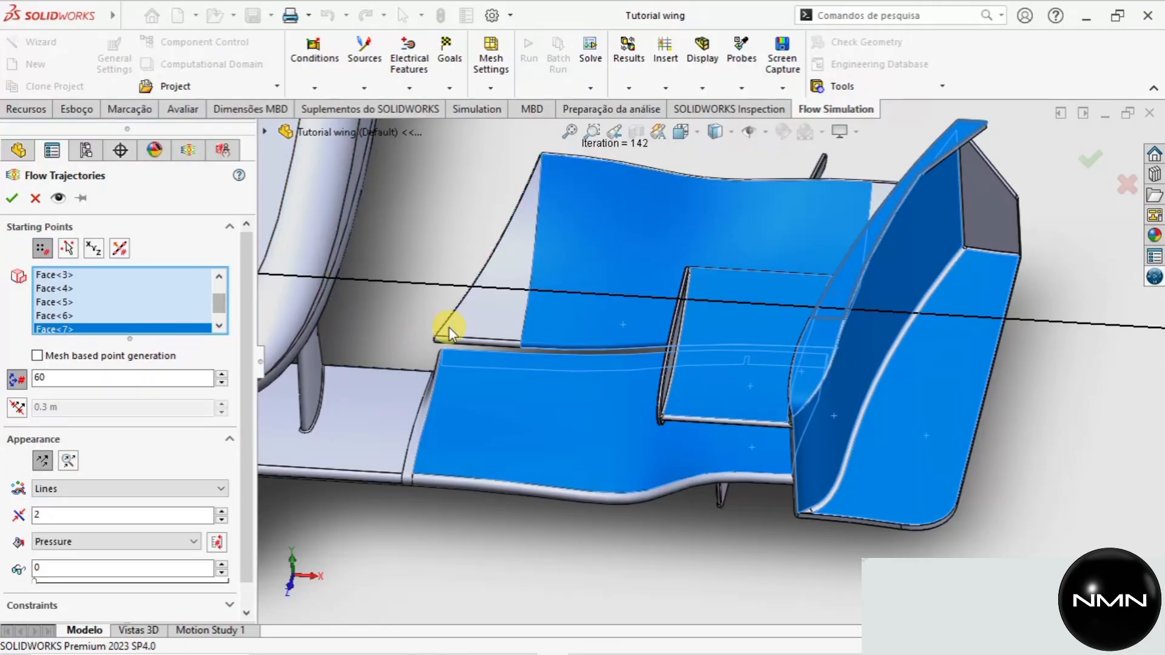
Add the +X rear flap's tapered inner face and the remaining rear faces near the endplate to the starting references.
{"action": "left_click", "coordinate": [505, 274]}
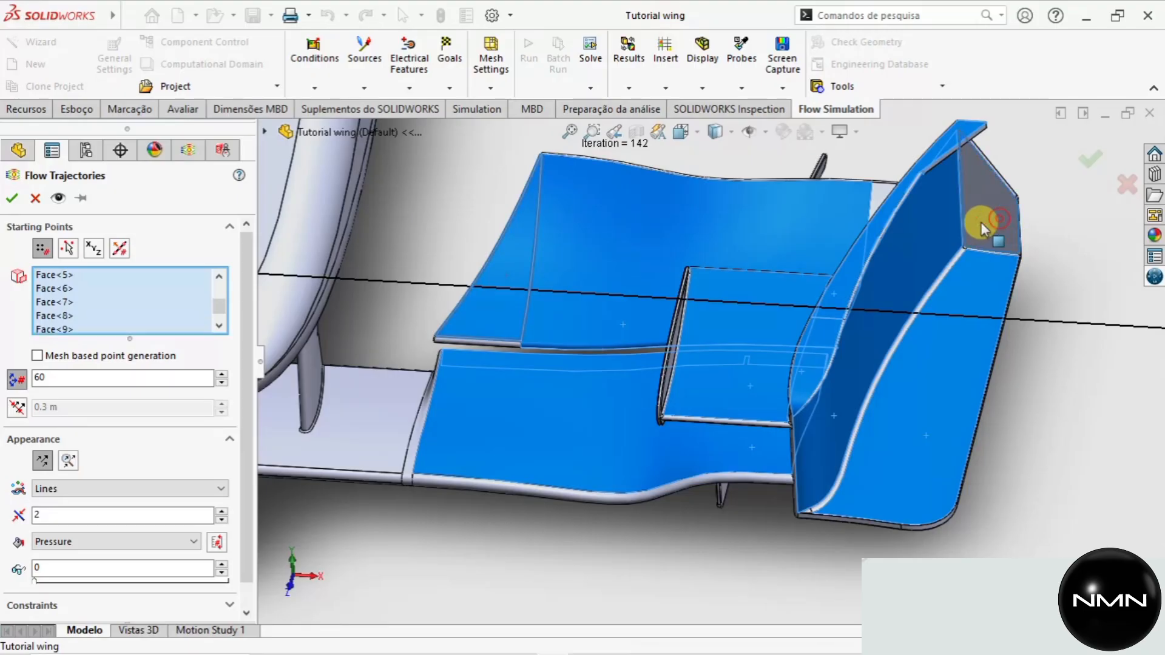
{"action": "left_click", "coordinate": [878, 193]}
{"action": "scroll", "coordinate": [861, 215], "scroll_direction": "up", "scroll_amount": 5}
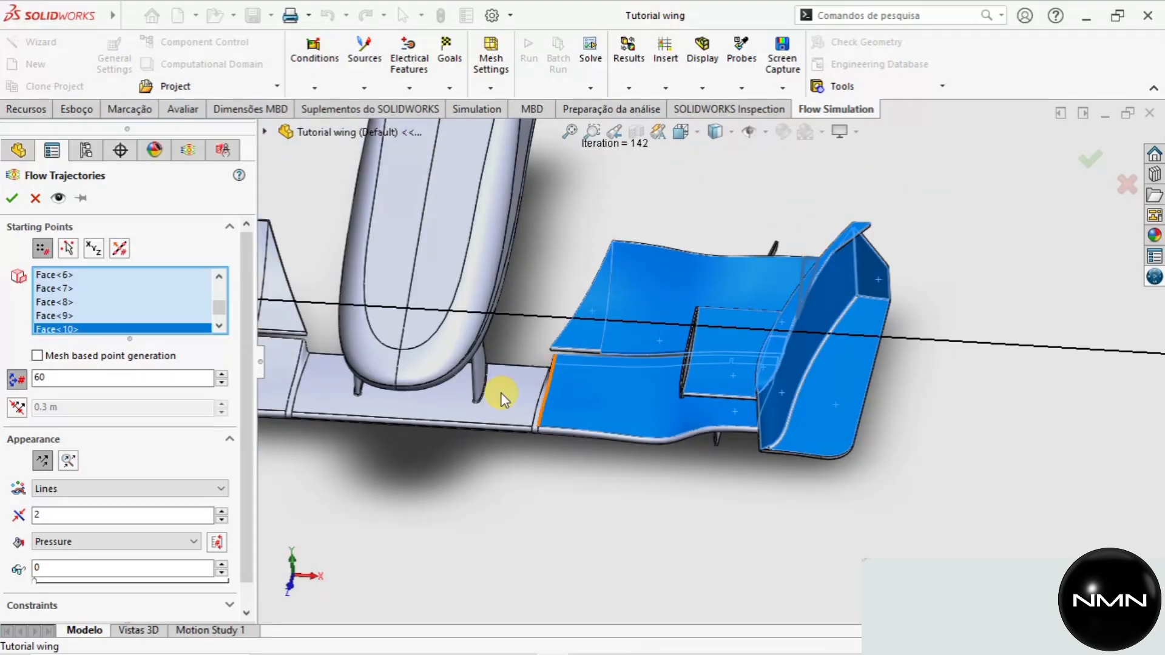
Add the central main plane face and the side face of the +X nose pylon to the starting references.
{"action": "scroll", "coordinate": [501, 392], "scroll_direction": "down", "scroll_amount": 8}
{"action": "left_click", "coordinate": [602, 368]}
{"action": "scroll", "coordinate": [556, 325], "scroll_direction": "down", "scroll_amount": 5}
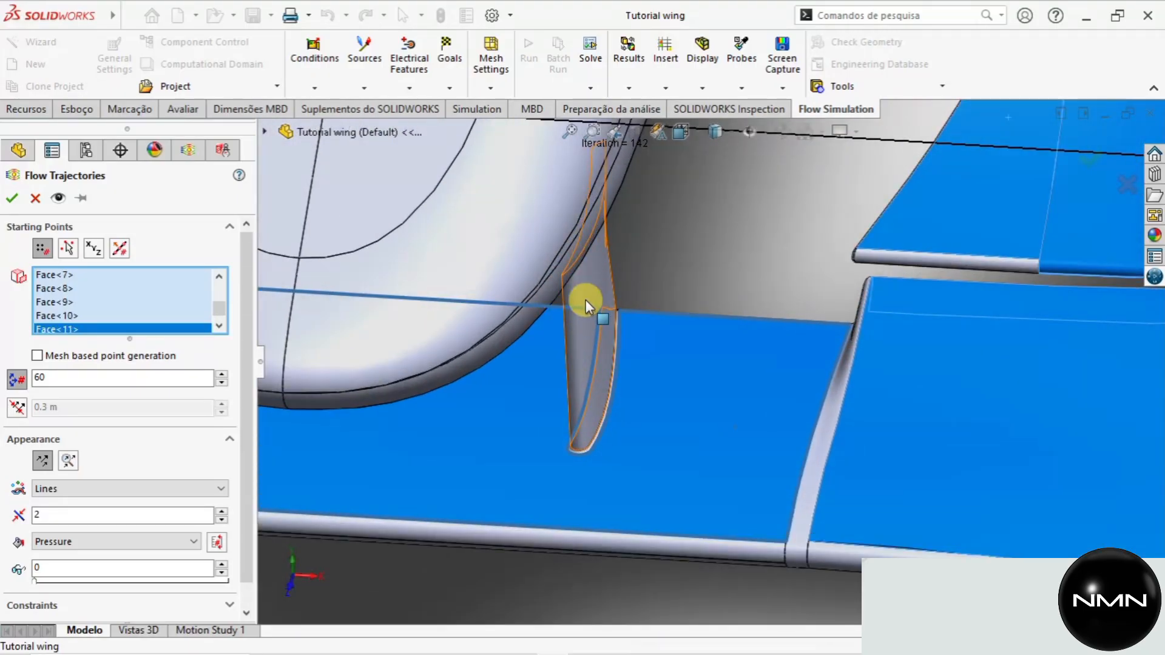
{"action": "left_click", "coordinate": [592, 286]}
Add the nose cone's lower, side and top faces to the starting references.
{"action": "left_click", "coordinate": [487, 350]}
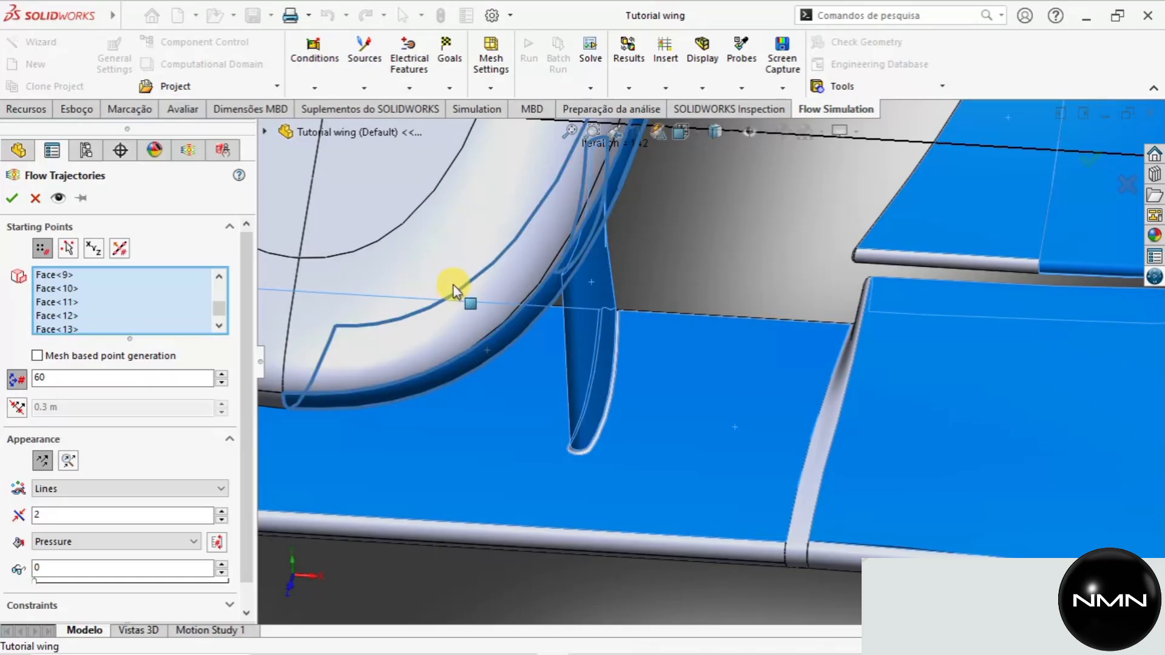
{"action": "left_click", "coordinate": [451, 271]}
{"action": "scroll", "coordinate": [511, 343], "scroll_direction": "up", "scroll_amount": 6}
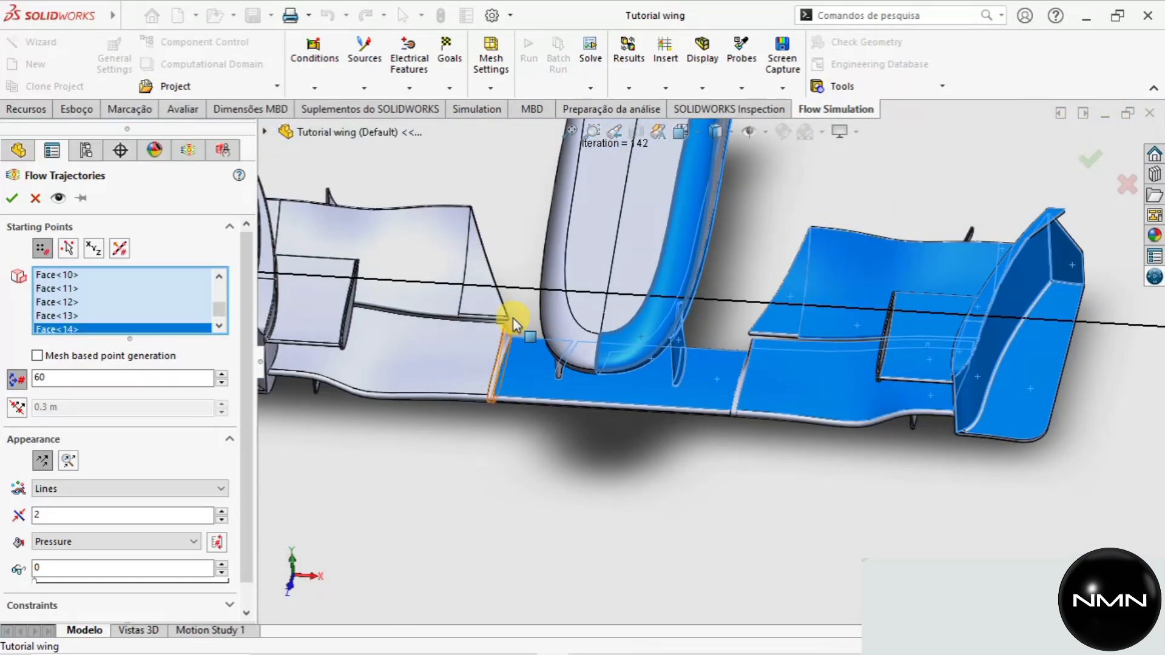
{"action": "left_click", "coordinate": [567, 328]}
{"action": "left_click", "coordinate": [620, 308]}
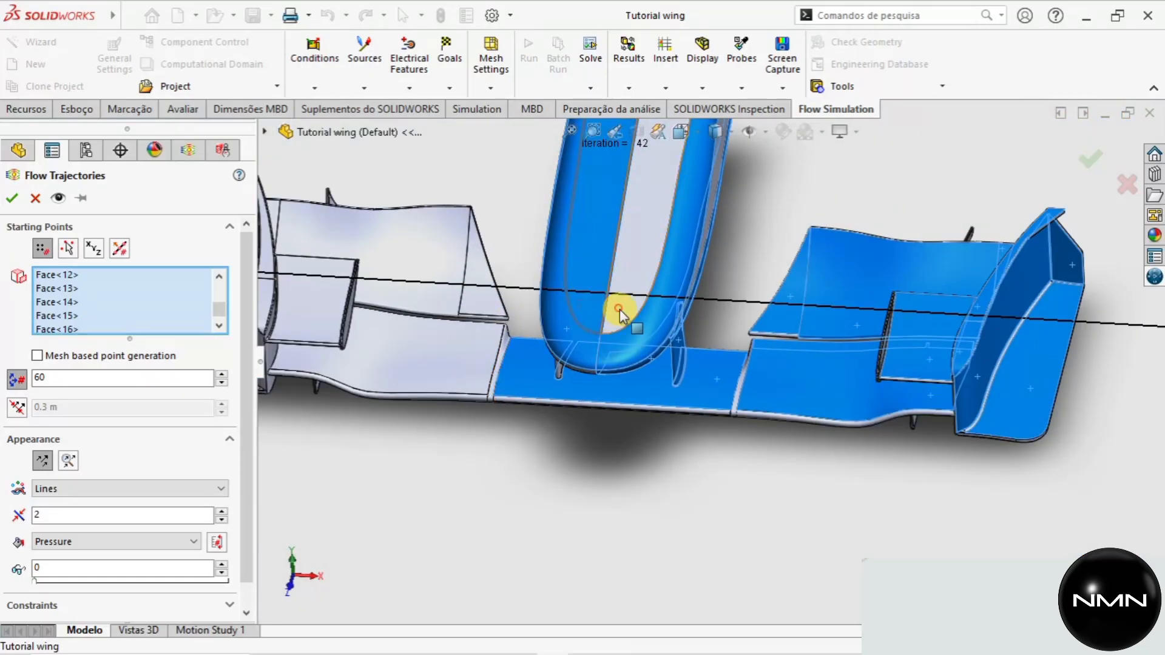
{"action": "left_click", "coordinate": [582, 319]}
Add the narrow transition faces at both ends of the central main plane and its rounded leading edge face to the starting references.
{"action": "scroll", "coordinate": [538, 333], "scroll_direction": "down", "scroll_amount": 3}
{"action": "scroll", "coordinate": [545, 351], "scroll_direction": "down", "scroll_amount": 3}
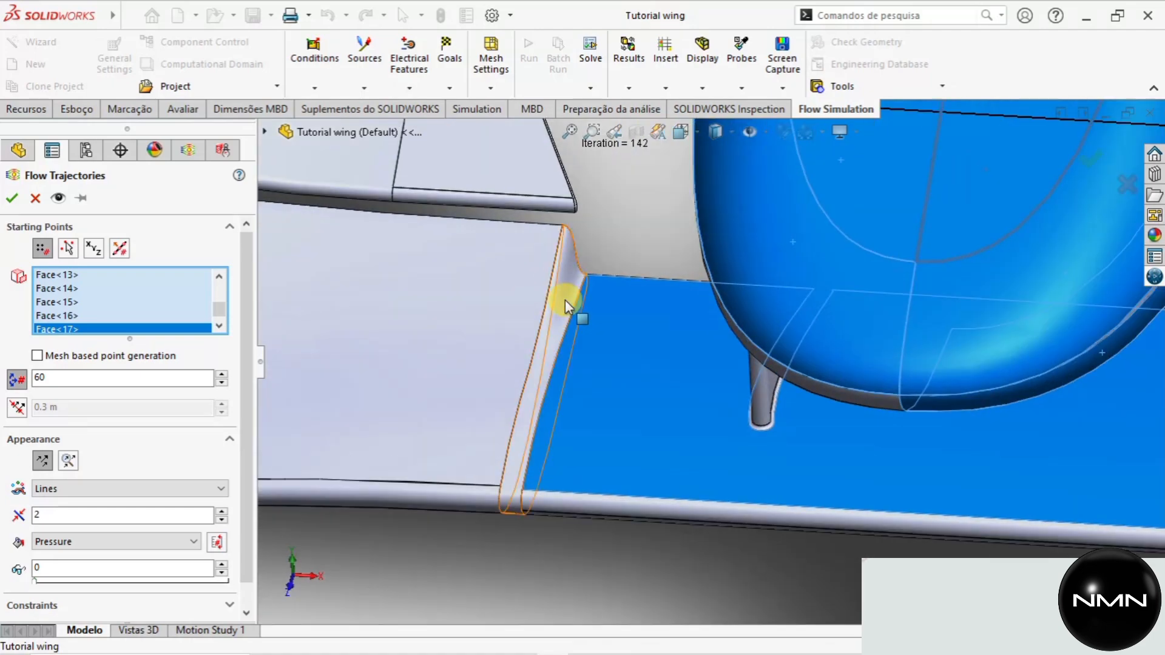
{"action": "left_click", "coordinate": [566, 300]}
{"action": "scroll", "coordinate": [1014, 442], "scroll_direction": "up", "scroll_amount": 1}
{"action": "scroll", "coordinate": [1071, 432], "scroll_direction": "down", "scroll_amount": 3}
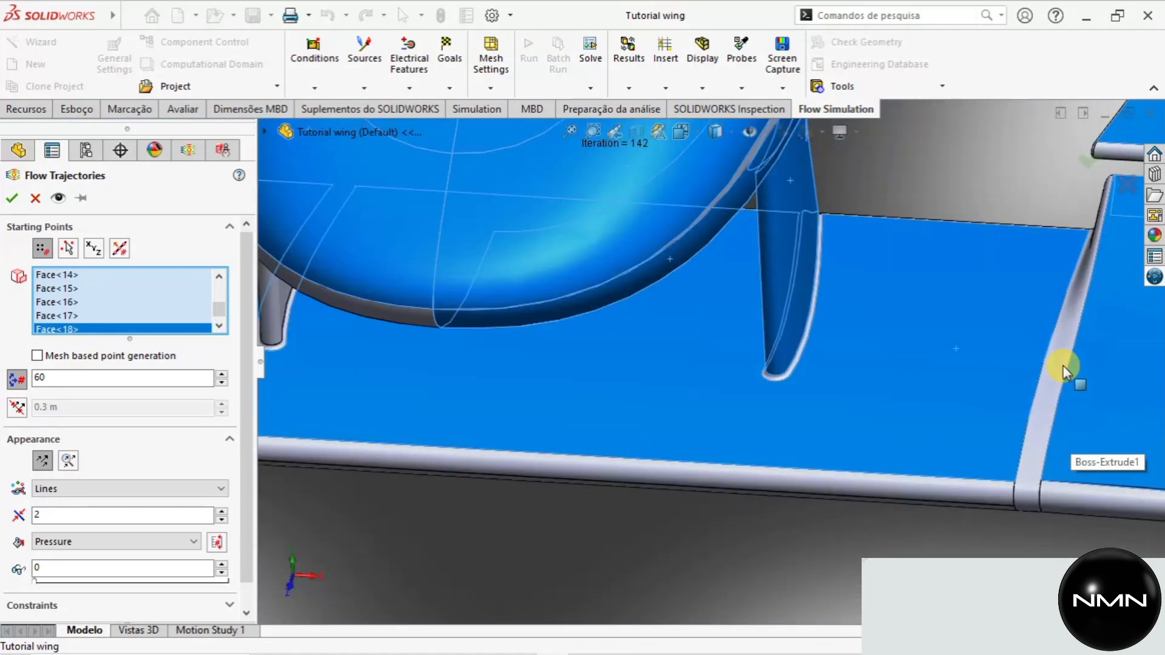
{"action": "left_click", "coordinate": [1059, 355]}
{"action": "scroll", "coordinate": [839, 431], "scroll_direction": "up", "scroll_amount": 5}
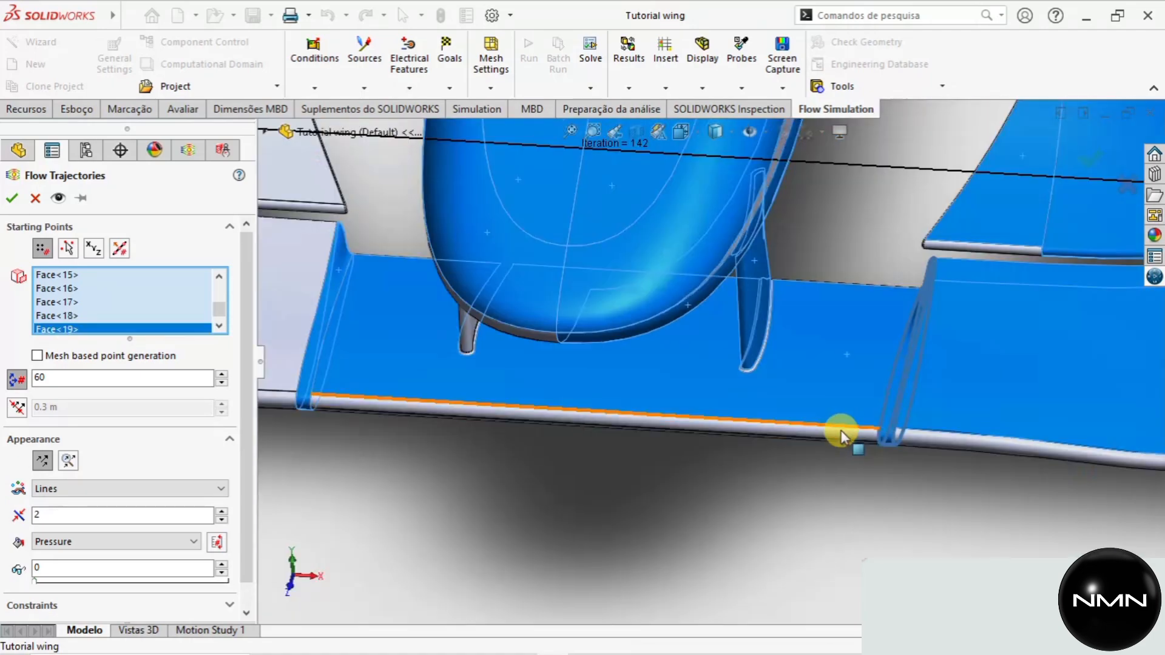
{"action": "scroll", "coordinate": [581, 396], "scroll_direction": "down", "scroll_amount": 3}
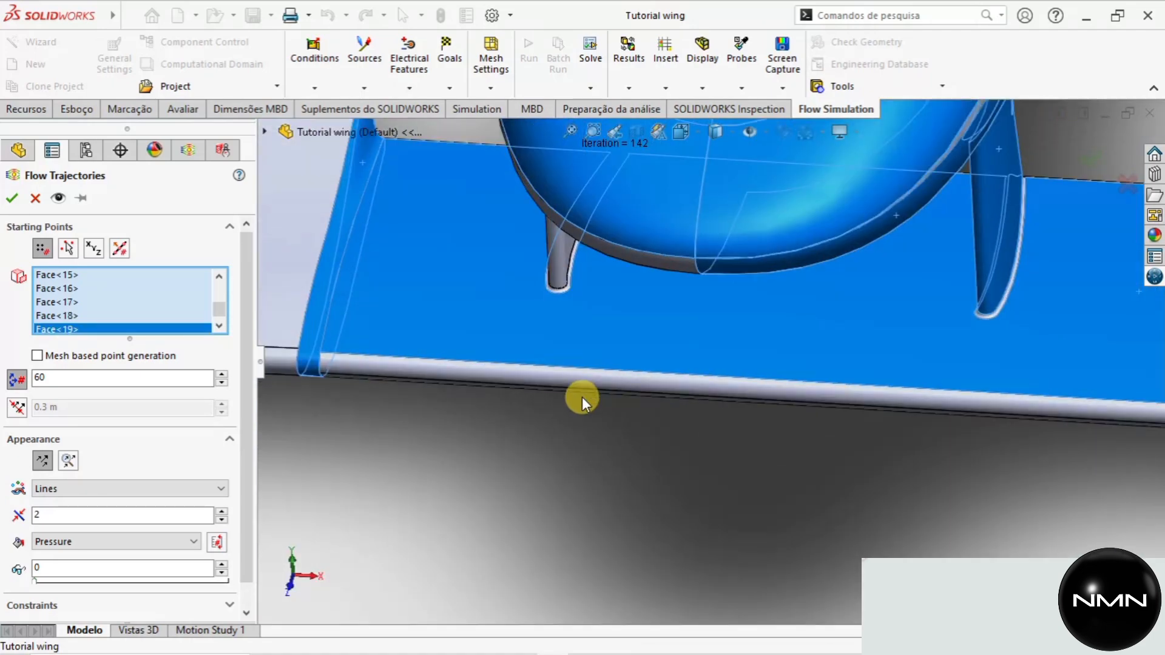
{"action": "left_click", "coordinate": [485, 374]}
Add the -X side's outer main plane, both rear flap faces and small upper flap face to the starting references.
{"action": "scroll", "coordinate": [485, 373], "scroll_direction": "up", "scroll_amount": 4}
{"action": "left_click", "coordinate": [490, 332]}
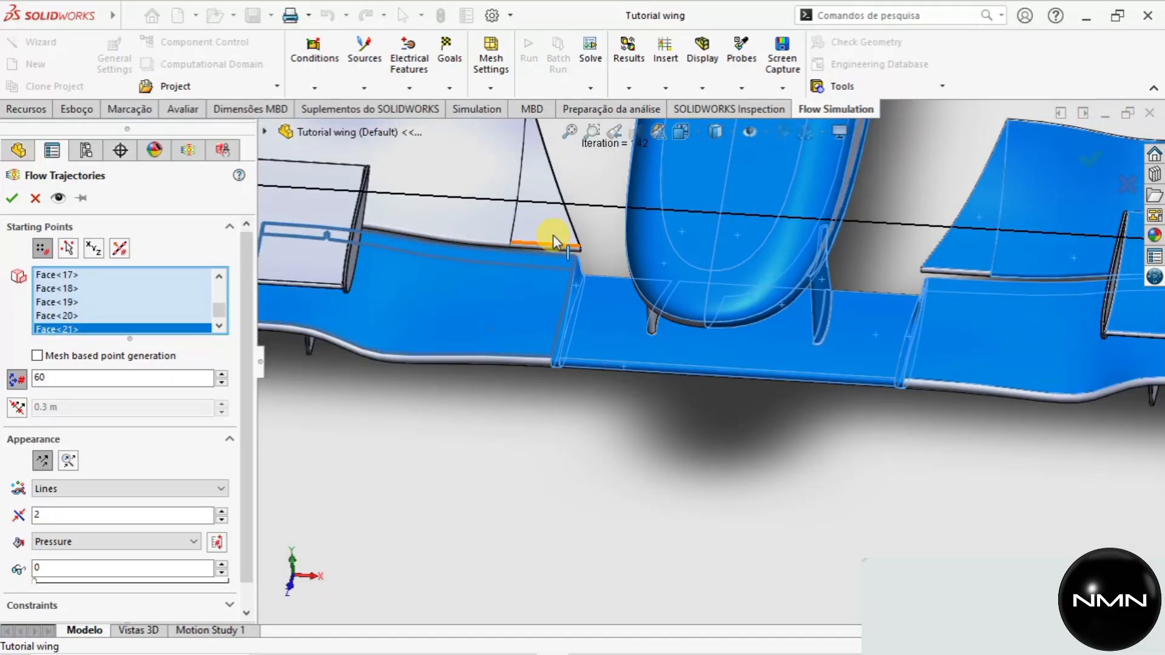
{"action": "left_click", "coordinate": [548, 224]}
{"action": "left_click", "coordinate": [484, 176]}
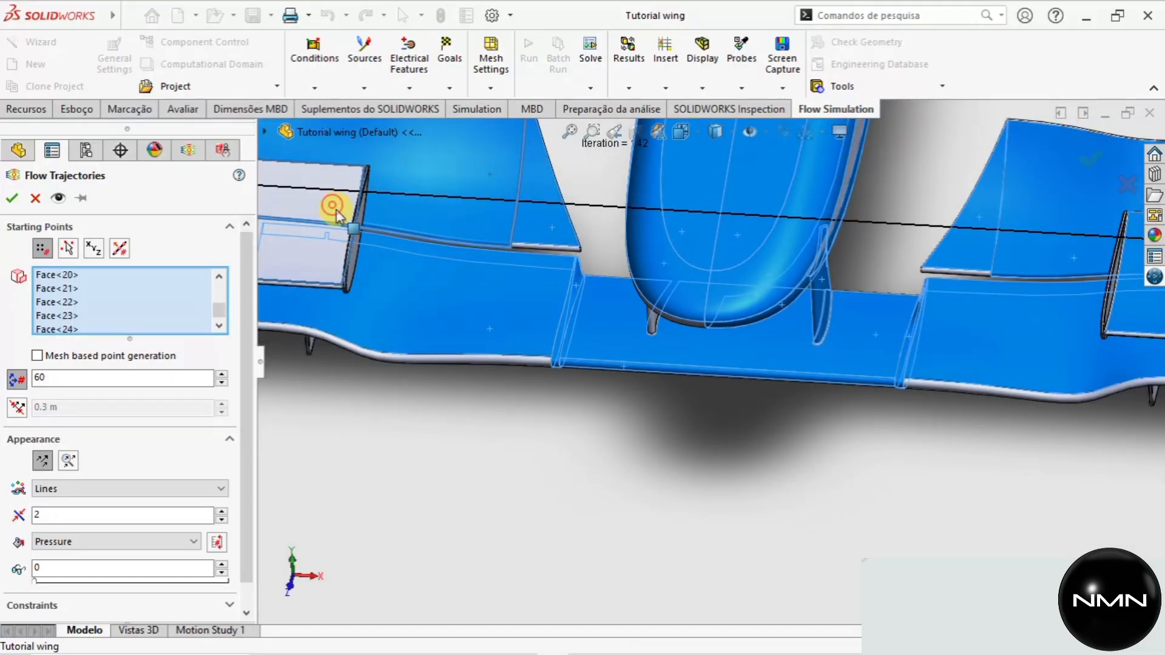
{"action": "left_click", "coordinate": [336, 206]}
Add the -X small flap's side plate, the inner endplate faces and the small flap's rounded leading edge to the starting references.
{"action": "scroll", "coordinate": [355, 284], "scroll_direction": "down", "scroll_amount": 3}
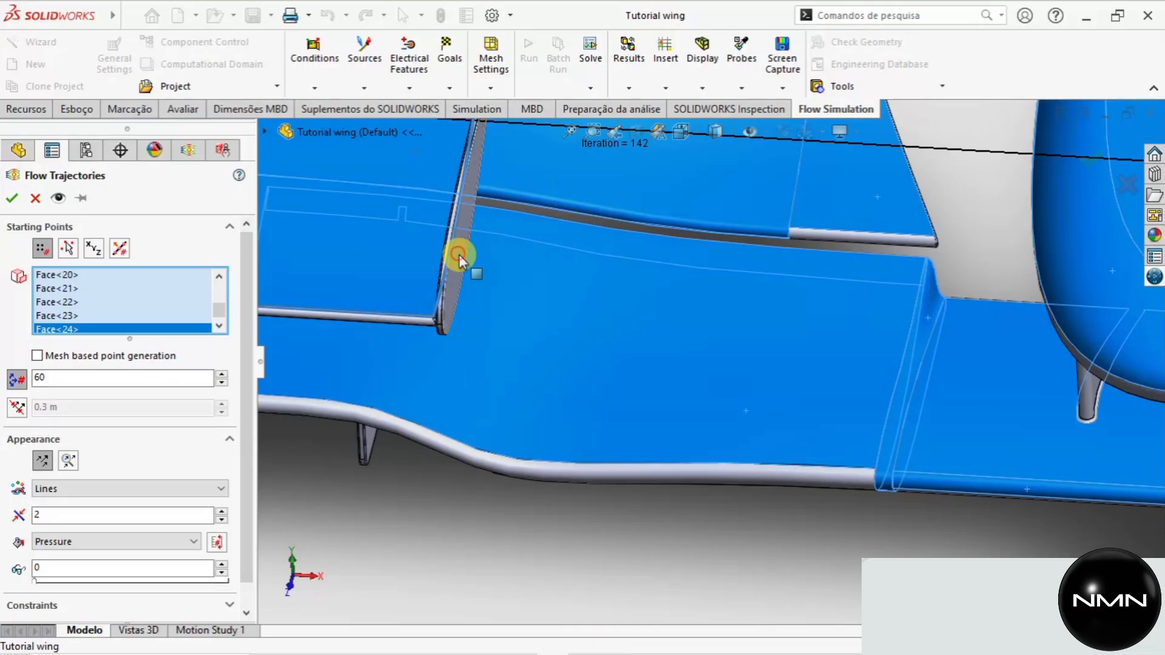
{"action": "left_click", "coordinate": [461, 257]}
{"action": "middle_click_drag", "start_coordinate": [486, 301], "coordinate": [464, 315]}
{"action": "scroll", "coordinate": [463, 315], "scroll_direction": "down", "scroll_amount": 2}
{"action": "scroll", "coordinate": [498, 333], "scroll_direction": "down", "scroll_amount": 2}
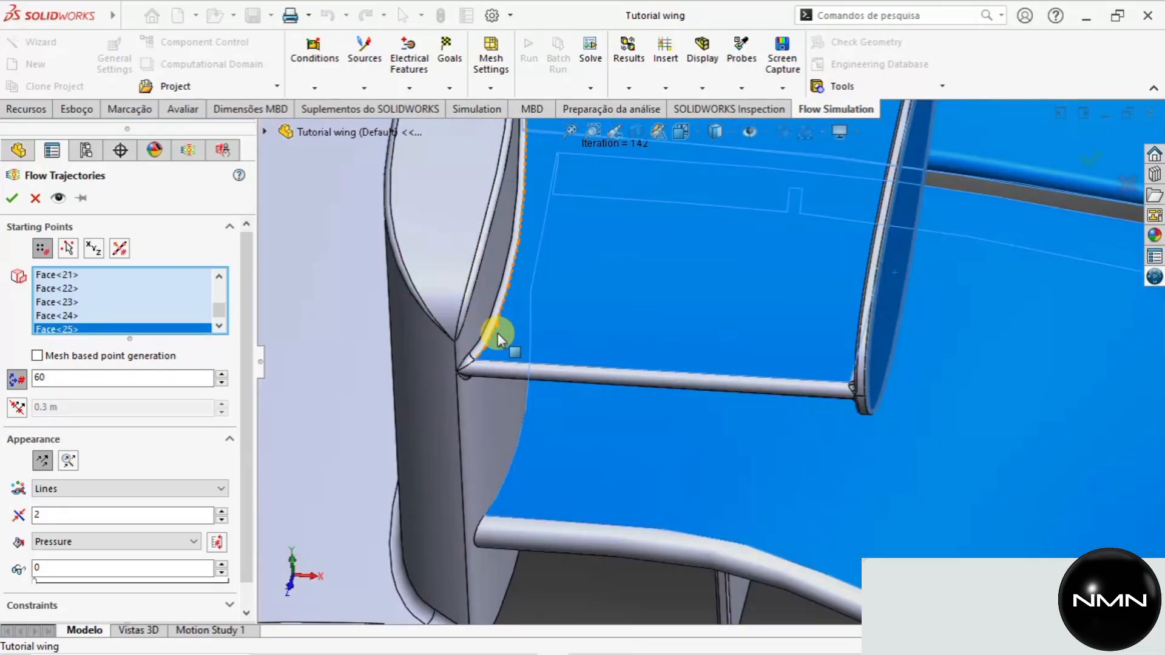
{"action": "left_click", "coordinate": [498, 441]}
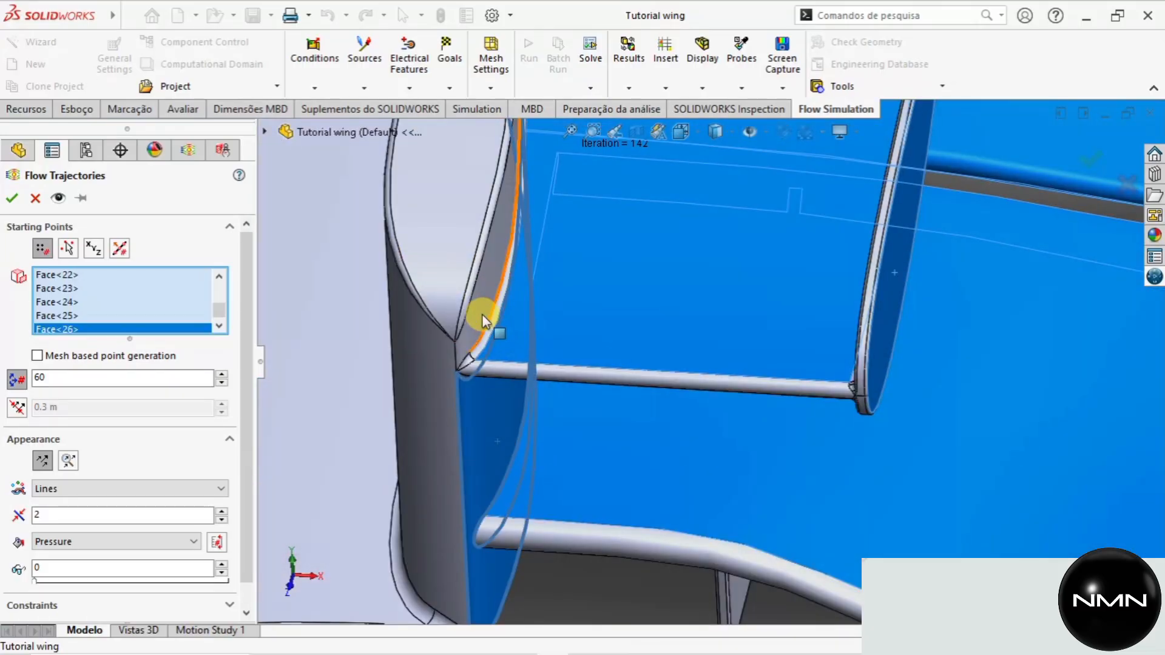
{"action": "left_click", "coordinate": [512, 338]}
{"action": "left_click", "coordinate": [587, 375]}
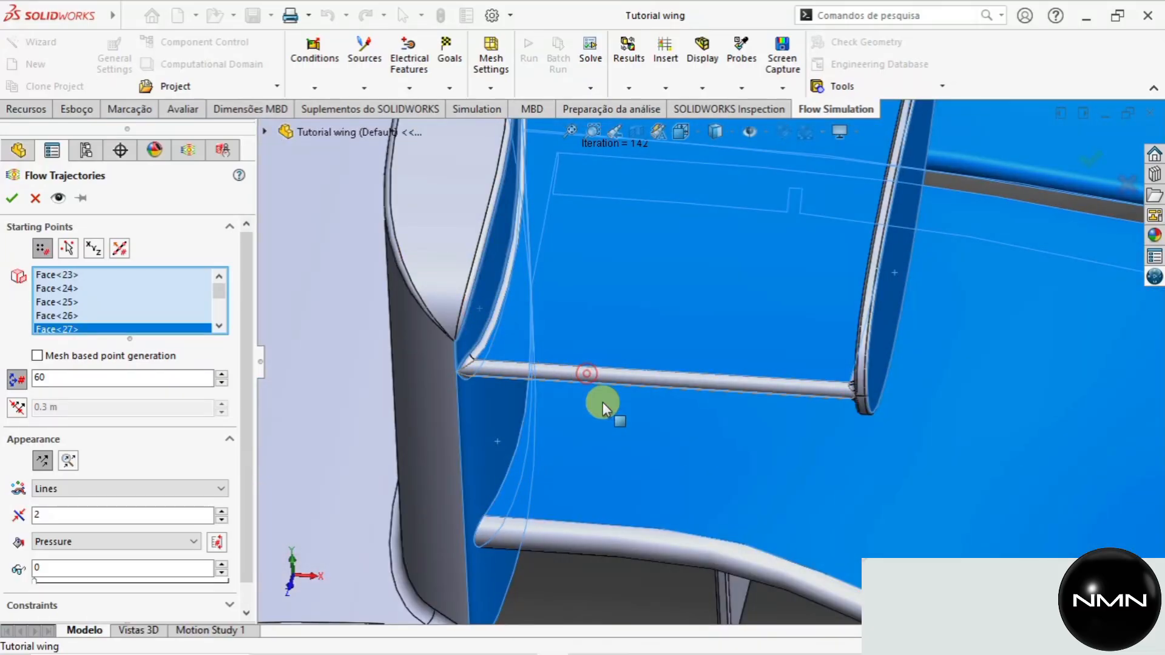
Add the main wing's leading-edge face and the adjoining -X endplate's lower outer and upper curved faces to the trajectory starting points.
{"action": "left_click", "coordinate": [643, 549]}
{"action": "left_click", "coordinate": [435, 400]}
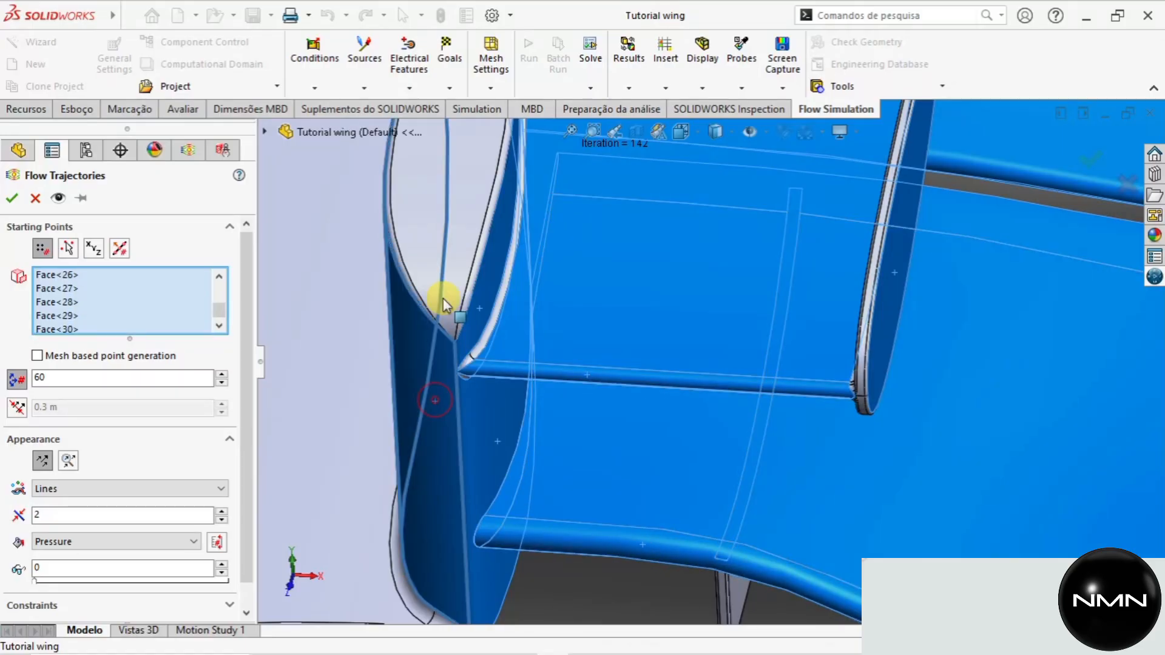
{"action": "left_click", "coordinate": [420, 248]}
Add the -X endplate's flat footplate surface and the narrow upper endplate face to the starting points.
{"action": "middle_click_drag", "start_coordinate": [439, 312], "coordinate": [578, 481]}
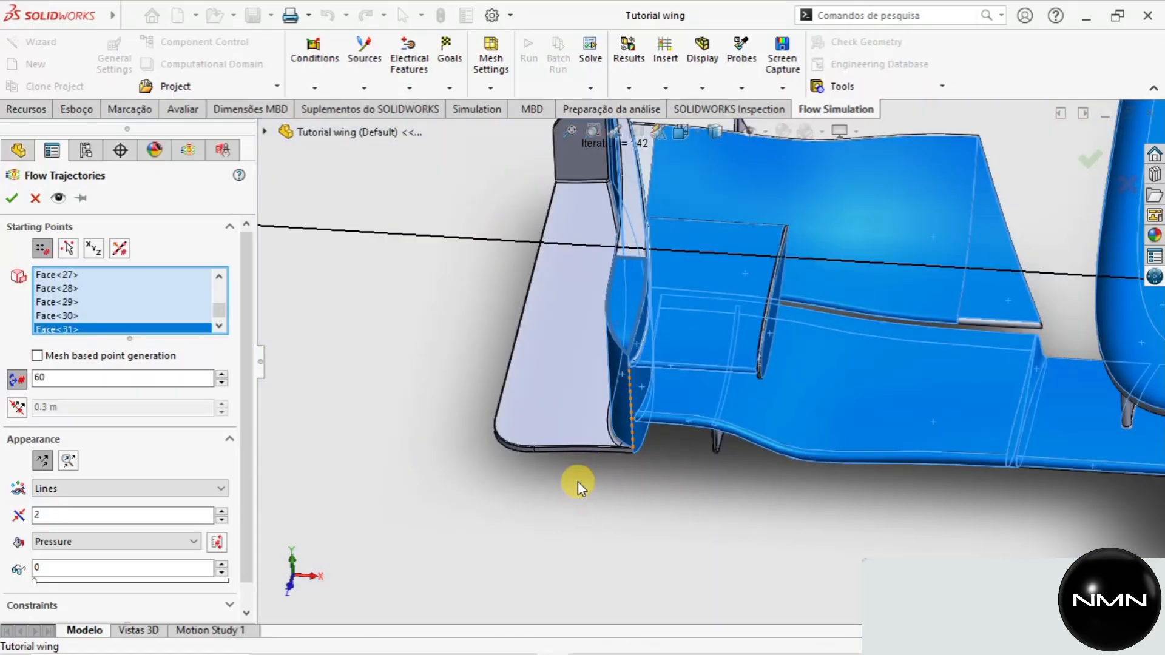
{"action": "left_click", "coordinate": [556, 428]}
{"action": "scroll", "coordinate": [670, 235], "scroll_direction": "down", "scroll_amount": 5}
{"action": "left_click", "coordinate": [603, 188]}
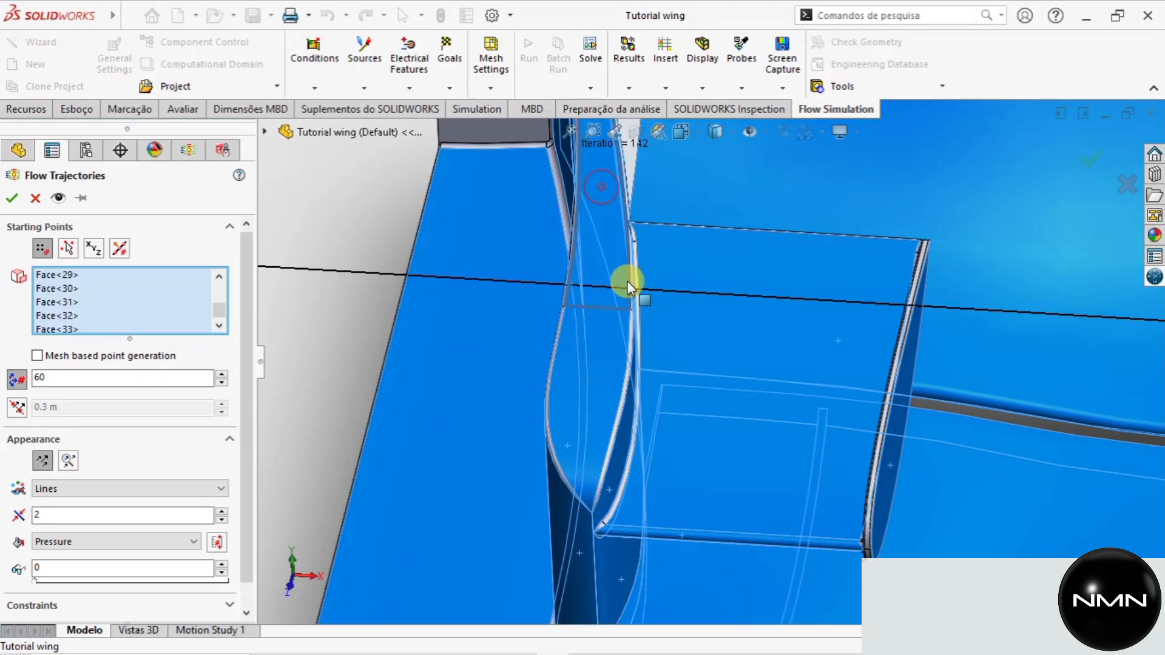
Add the triangular face beside the -X upper flap and the rear vertical plate of the endplate to the starting points.
{"action": "scroll", "coordinate": [645, 410], "scroll_direction": "up", "scroll_amount": 5}
{"action": "middle_click_drag", "start_coordinate": [645, 411], "coordinate": [697, 299]}
{"action": "scroll", "coordinate": [697, 383], "scroll_direction": "down", "scroll_amount": 5}
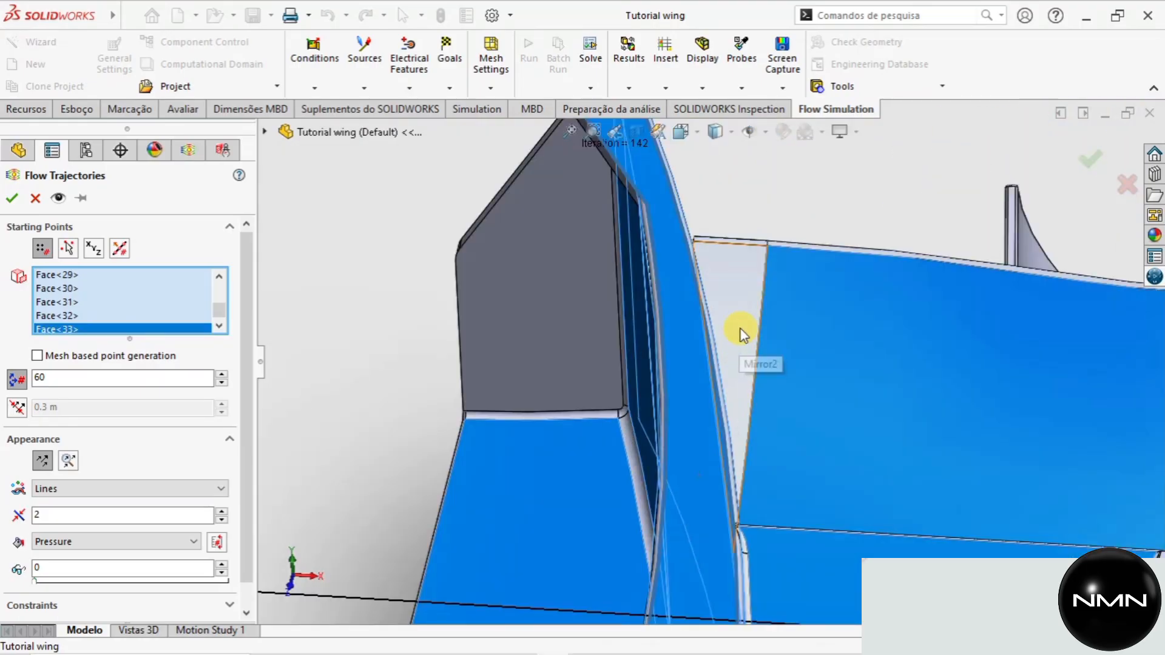
{"action": "left_click", "coordinate": [740, 334]}
{"action": "left_click", "coordinate": [588, 293]}
Add the leading-edge faces of the +X main wing and of its small outer flap to the starting points.
{"action": "scroll", "coordinate": [620, 366], "scroll_direction": "up", "scroll_amount": 5}
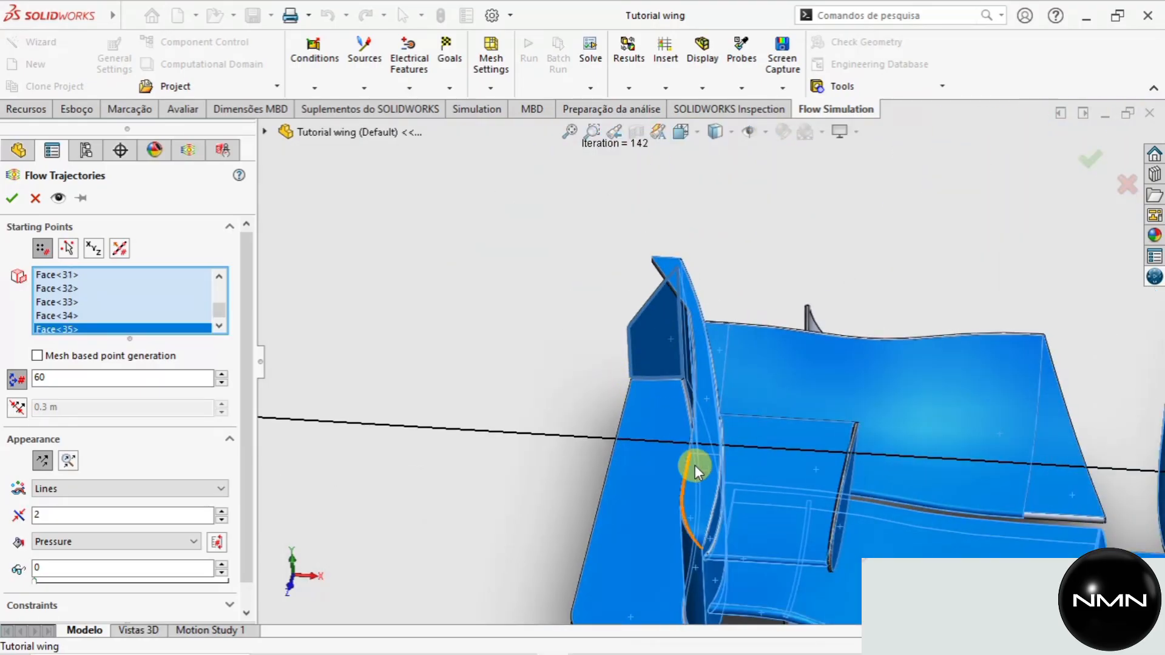
{"action": "middle_click_drag", "start_coordinate": [694, 464], "coordinate": [787, 428]}
{"action": "scroll", "coordinate": [788, 392], "scroll_direction": "down", "scroll_amount": 8}
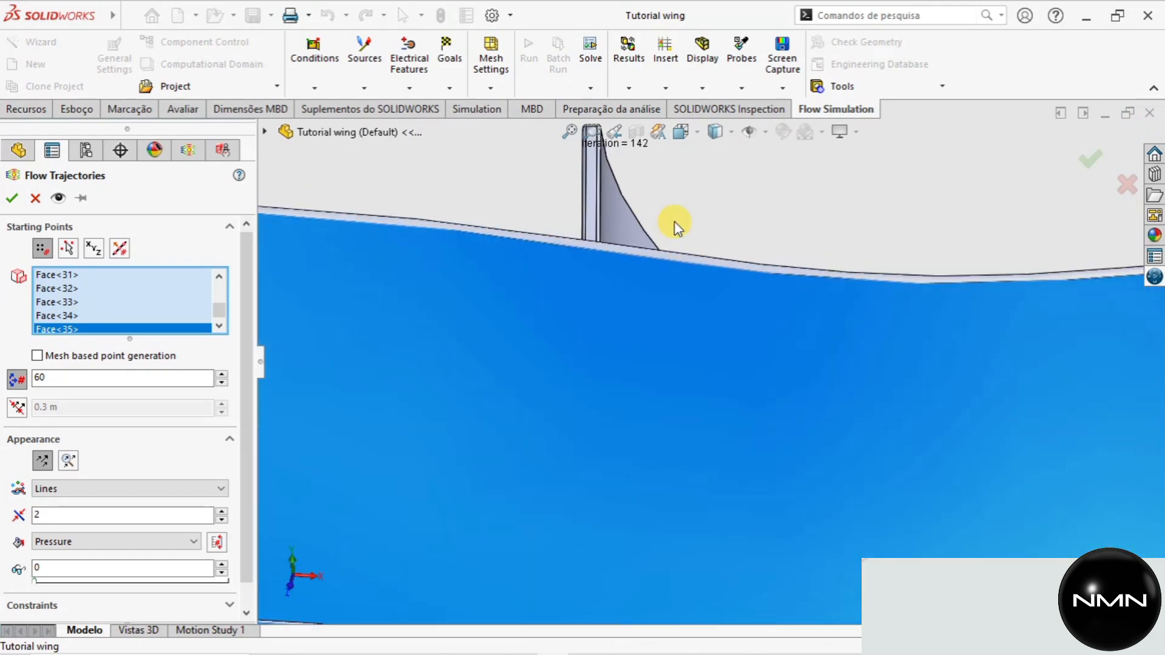
{"action": "scroll", "coordinate": [607, 238], "scroll_direction": "up", "scroll_amount": 8}
{"action": "scroll", "coordinate": [831, 420], "scroll_direction": "down", "scroll_amount": 2}
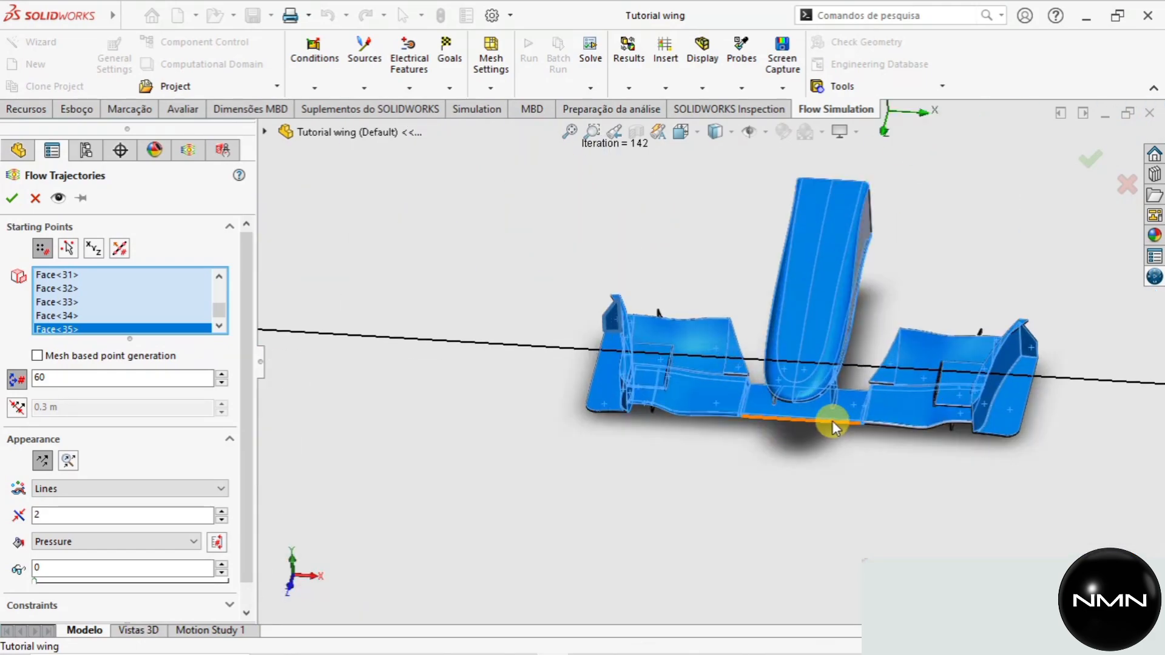
{"action": "scroll", "coordinate": [1017, 371], "scroll_direction": "down", "scroll_amount": 6}
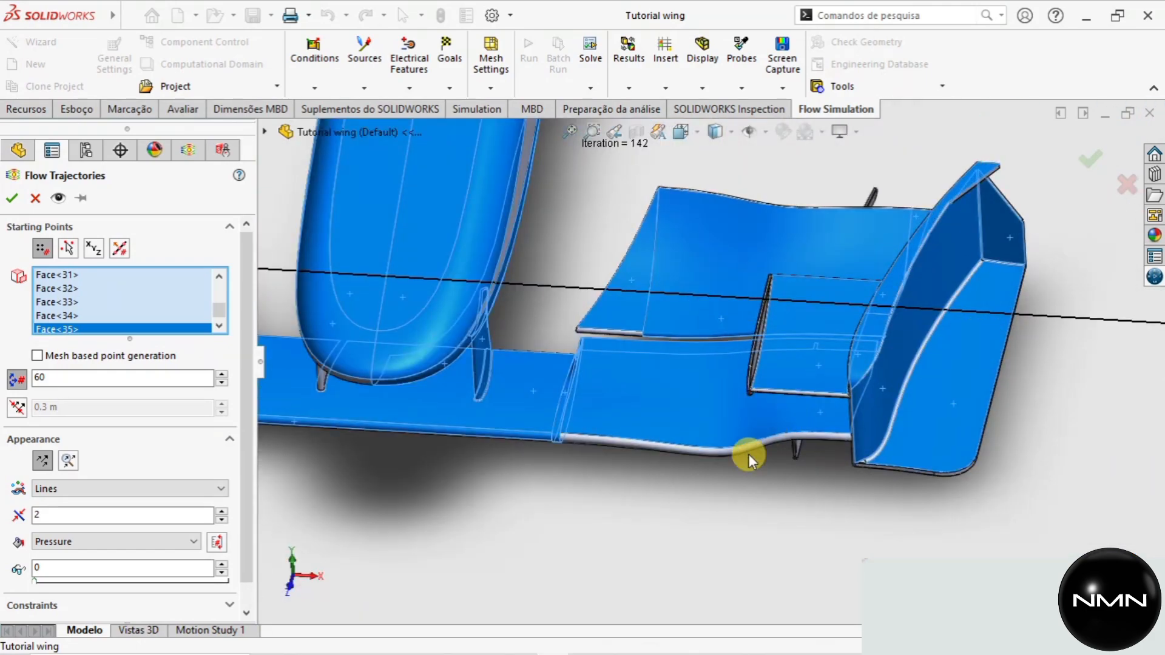
{"action": "scroll", "coordinate": [709, 428], "scroll_direction": "down", "scroll_amount": 5}
{"action": "left_click", "coordinate": [685, 403]}
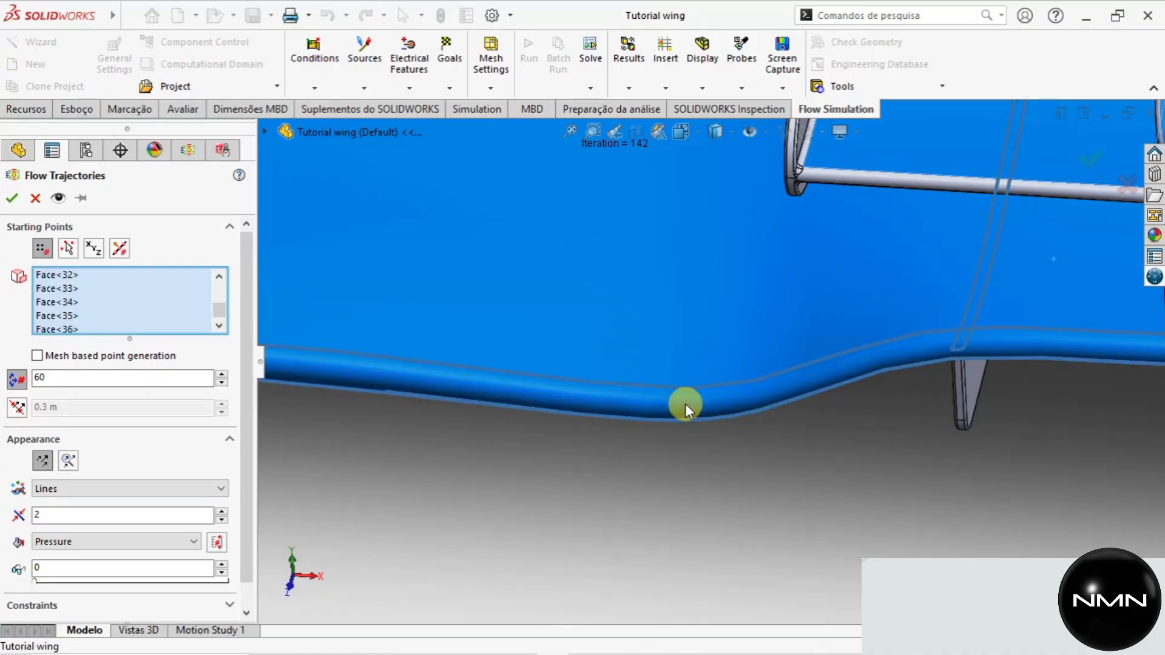
{"action": "scroll", "coordinate": [685, 403], "scroll_direction": "up", "scroll_amount": 3}
{"action": "scroll", "coordinate": [752, 307], "scroll_direction": "down", "scroll_amount": 6}
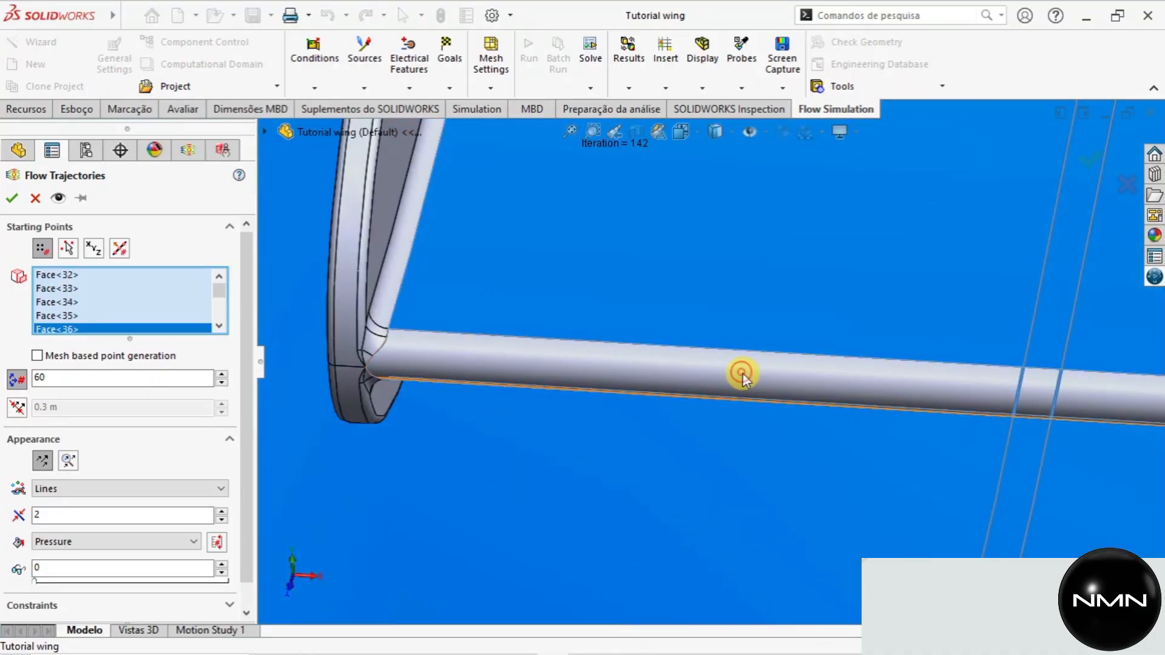
{"action": "left_click", "coordinate": [741, 376]}
Add the curved fillet face between the +X endplate and its footplate to the starting points.
{"action": "scroll", "coordinate": [764, 381], "scroll_direction": "up", "scroll_amount": 3}
{"action": "scroll", "coordinate": [785, 386], "scroll_direction": "down", "scroll_amount": 6}
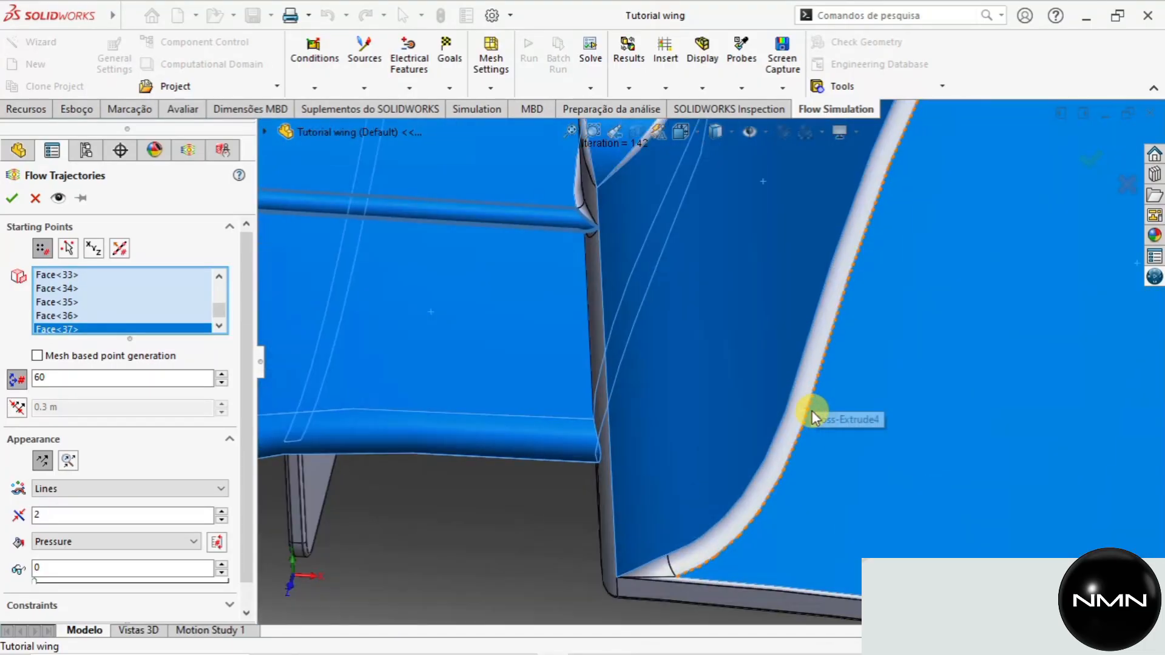
{"action": "scroll", "coordinate": [811, 411], "scroll_direction": "down", "scroll_amount": 3}
{"action": "left_click", "coordinate": [755, 394]}
Add the +X footplate's straight front face, the endplate's front edge face and the footplate's rounded corner face to the starting points.
{"action": "scroll", "coordinate": [755, 393], "scroll_direction": "up", "scroll_amount": 3}
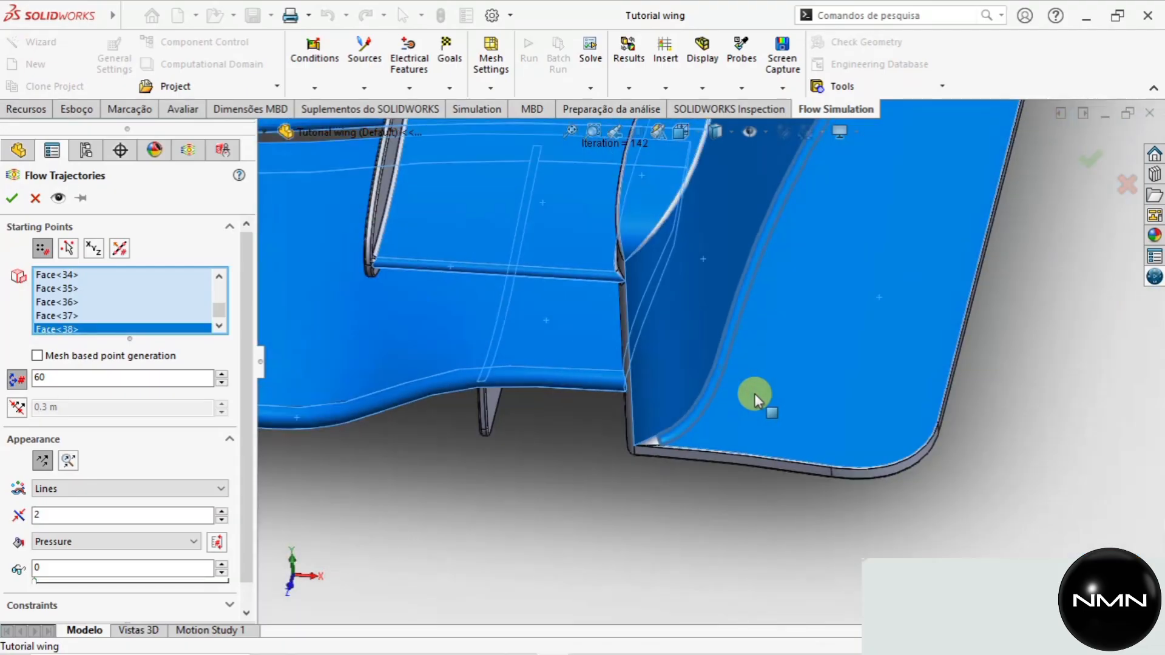
{"action": "scroll", "coordinate": [714, 394], "scroll_direction": "down", "scroll_amount": 3}
{"action": "scroll", "coordinate": [714, 395], "scroll_direction": "down", "scroll_amount": 4}
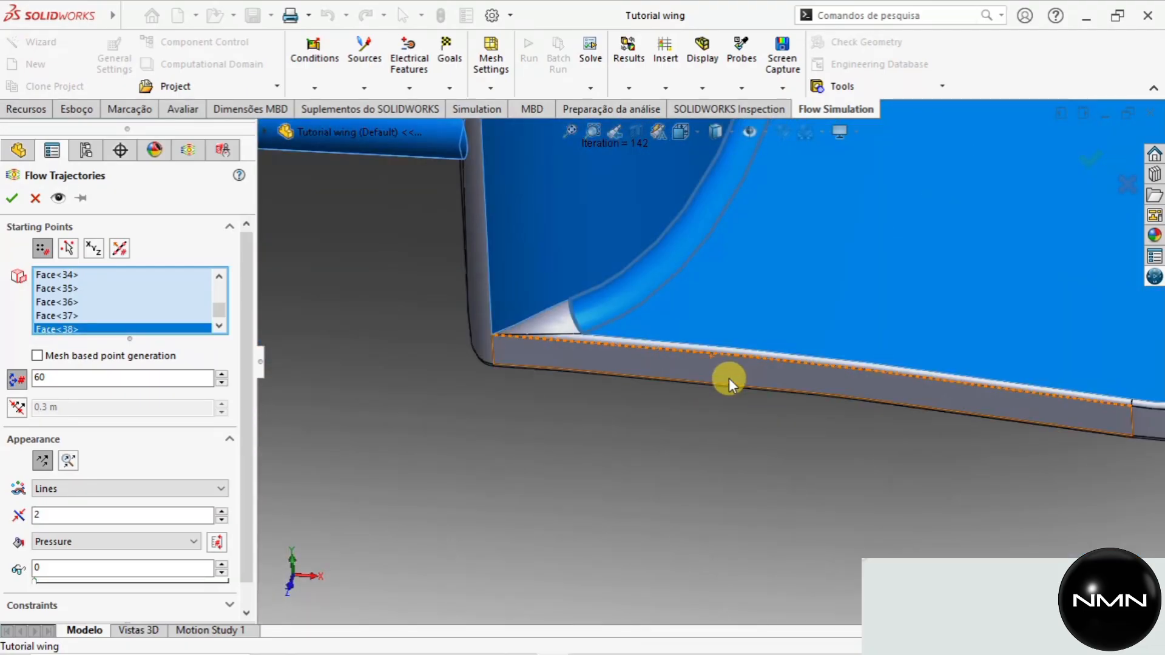
{"action": "left_click", "coordinate": [731, 374]}
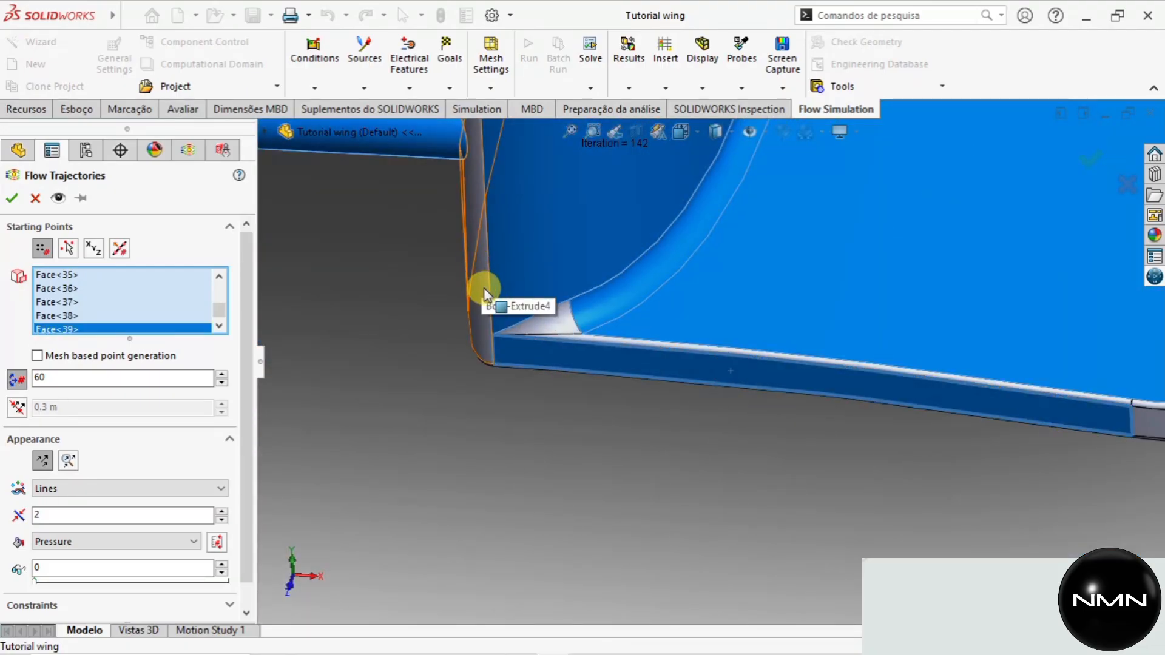
{"action": "left_click", "coordinate": [479, 313]}
{"action": "scroll", "coordinate": [725, 364], "scroll_direction": "up", "scroll_amount": 2}
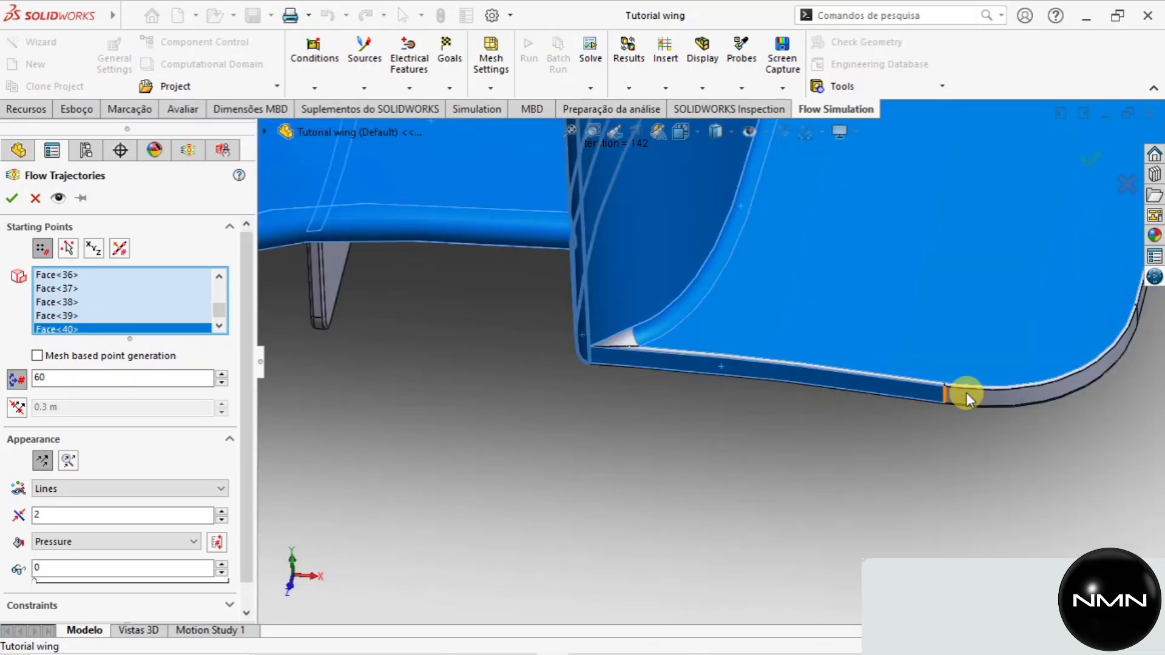
{"action": "left_click", "coordinate": [992, 398]}
{"action": "scroll", "coordinate": [740, 340], "scroll_direction": "down", "scroll_amount": 2}
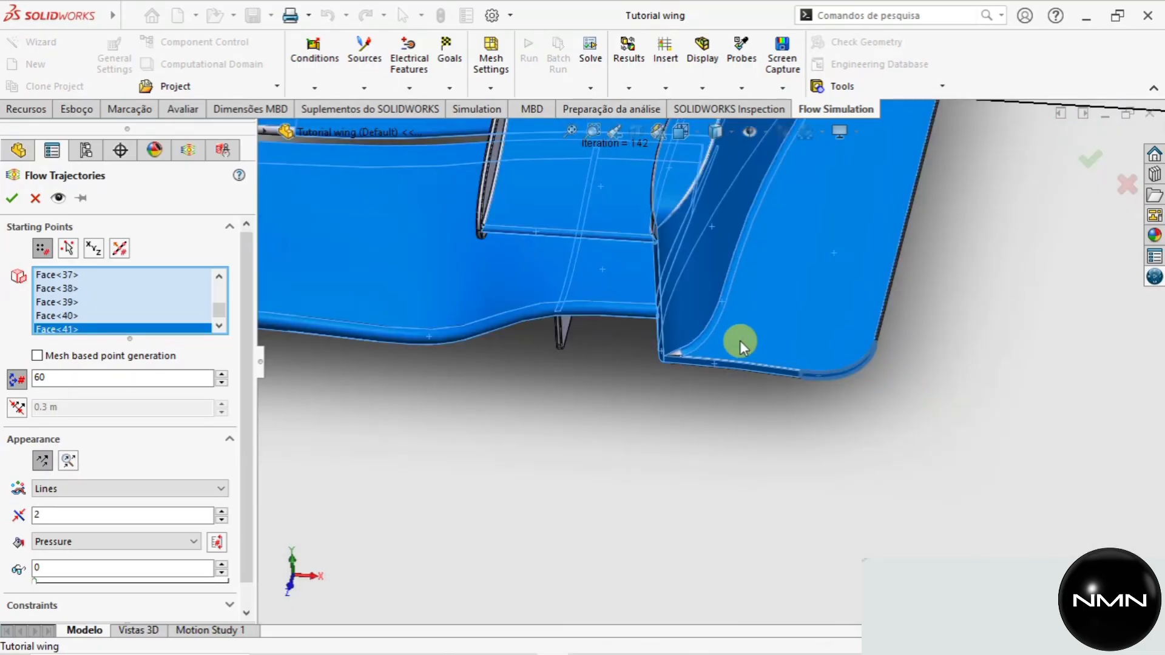
Add the small triangular corner fillet and the thin rounded edge along the +X footplate's front to the starting points.
{"action": "scroll", "coordinate": [618, 397], "scroll_direction": "down", "scroll_amount": 2}
{"action": "left_click", "coordinate": [613, 417]}
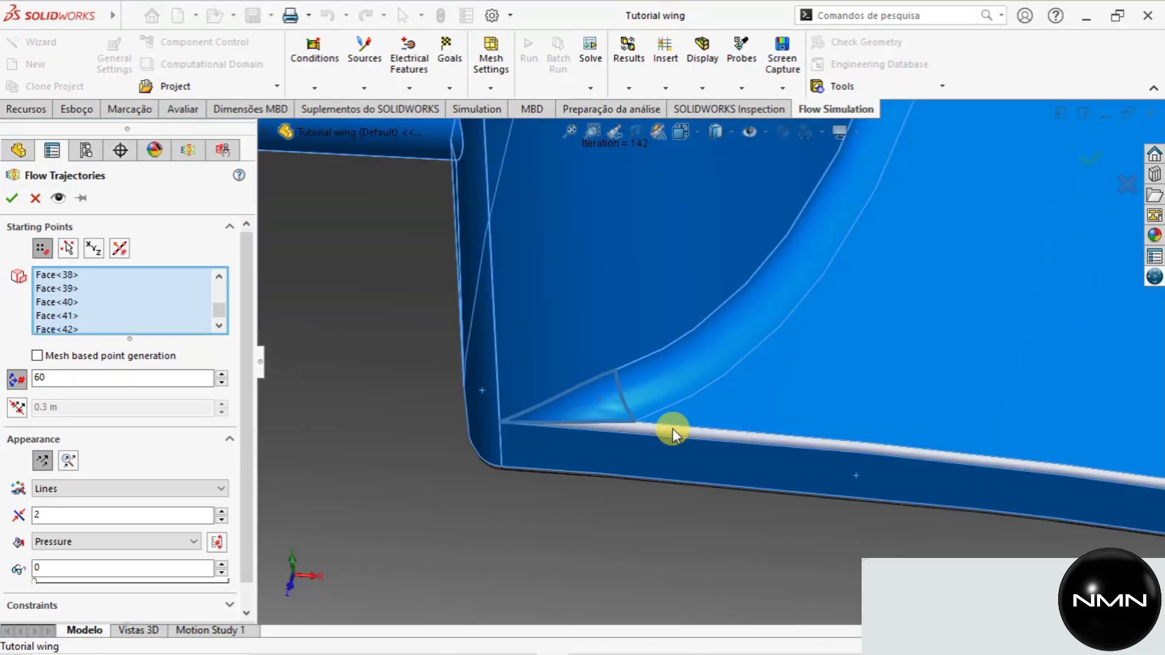
{"action": "left_click", "coordinate": [674, 428]}
Add the short inner leading-edge face of the +X upper flap to the starting points.
{"action": "scroll", "coordinate": [675, 428], "scroll_direction": "down", "scroll_amount": 3}
{"action": "scroll", "coordinate": [689, 423], "scroll_direction": "up", "scroll_amount": 5}
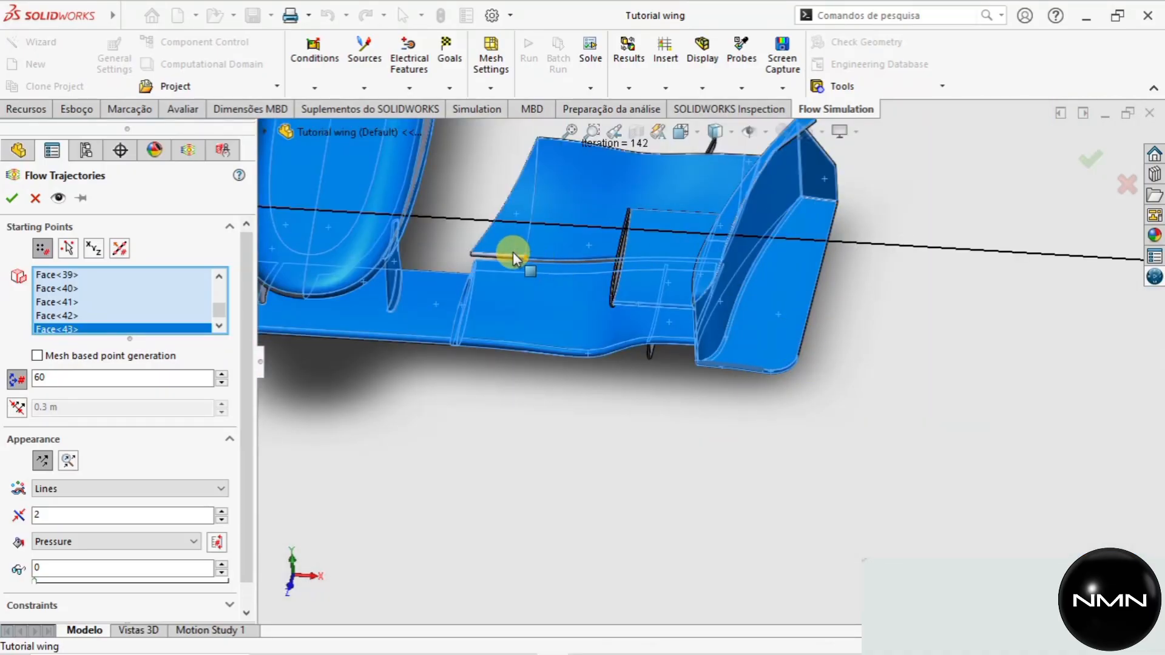
{"action": "scroll", "coordinate": [512, 260], "scroll_direction": "down", "scroll_amount": 6}
{"action": "left_click", "coordinate": [685, 284]}
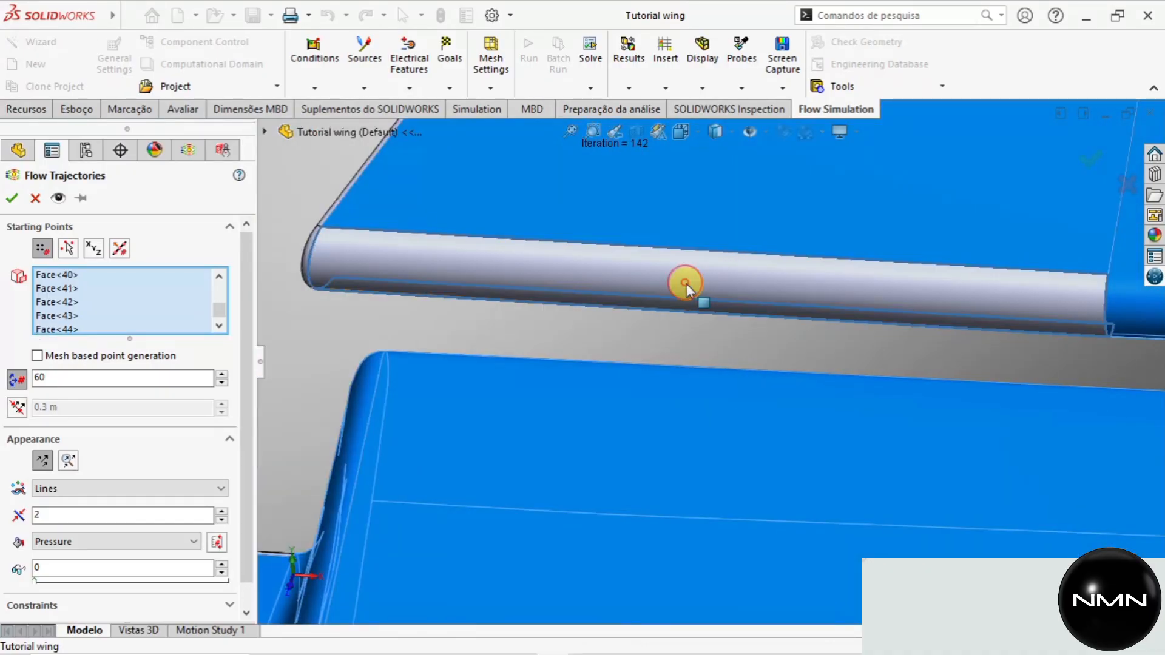
Add the narrow strip face along the +X lower side of the nose to the starting points.
{"action": "scroll", "coordinate": [698, 319], "scroll_direction": "up", "scroll_amount": 8}
{"action": "scroll", "coordinate": [647, 273], "scroll_direction": "down", "scroll_amount": 6}
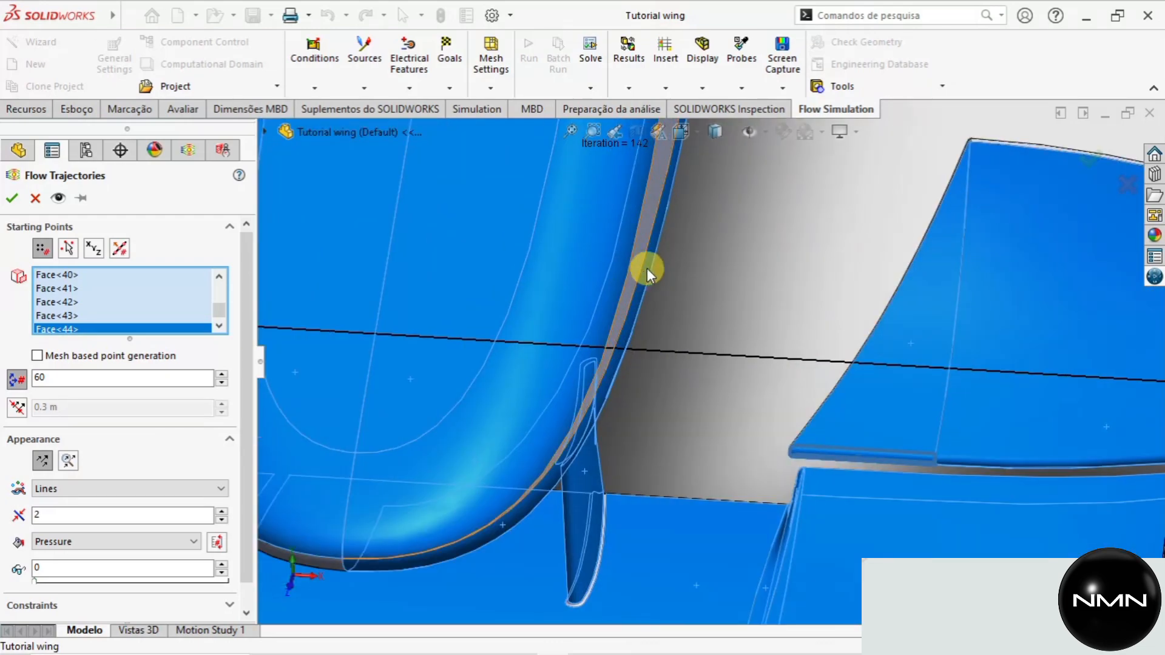
{"action": "scroll", "coordinate": [653, 246], "scroll_direction": "down", "scroll_amount": 3}
{"action": "left_click", "coordinate": [669, 229]}
Add the front face of the -X support pylon beneath the nose to the starting points.
{"action": "scroll", "coordinate": [668, 229], "scroll_direction": "down", "scroll_amount": 3}
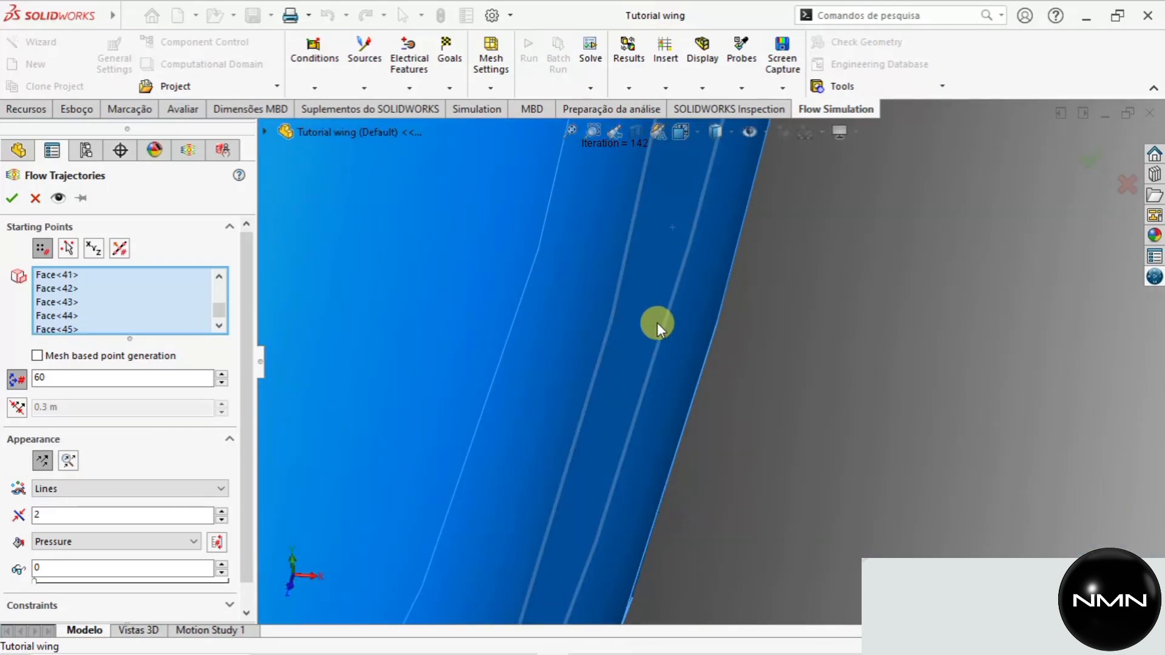
{"action": "scroll", "coordinate": [652, 331], "scroll_direction": "up", "scroll_amount": 7}
{"action": "scroll", "coordinate": [607, 428], "scroll_direction": "down", "scroll_amount": 9}
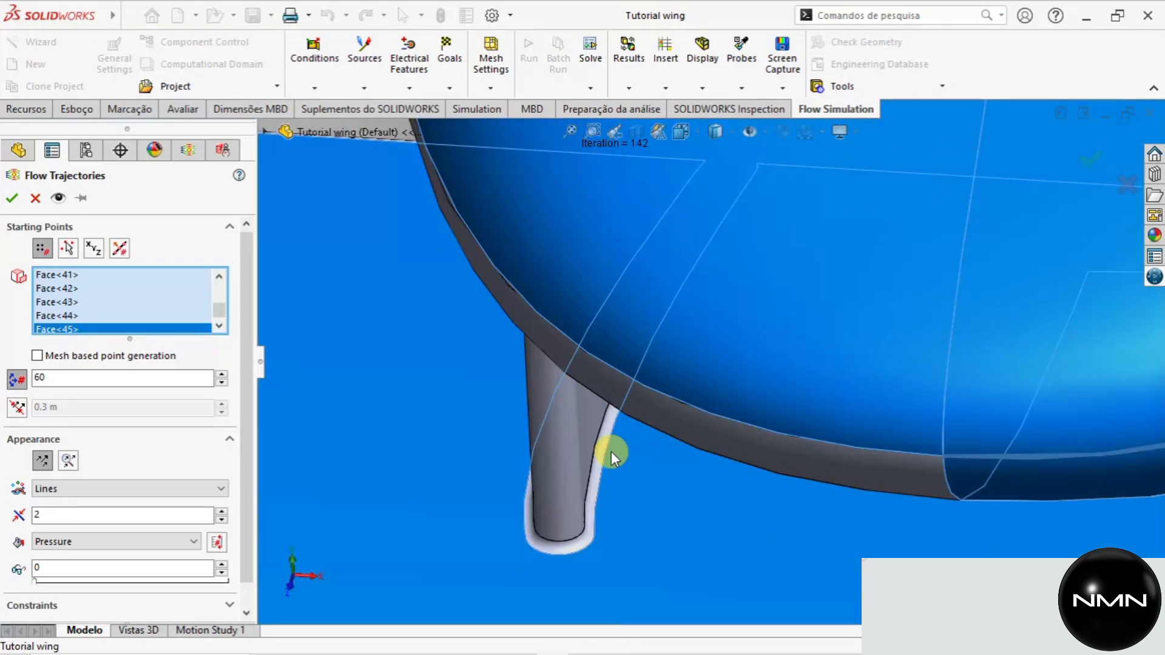
{"action": "left_click", "coordinate": [571, 456]}
{"action": "scroll", "coordinate": [572, 456], "scroll_direction": "up", "scroll_amount": 5}
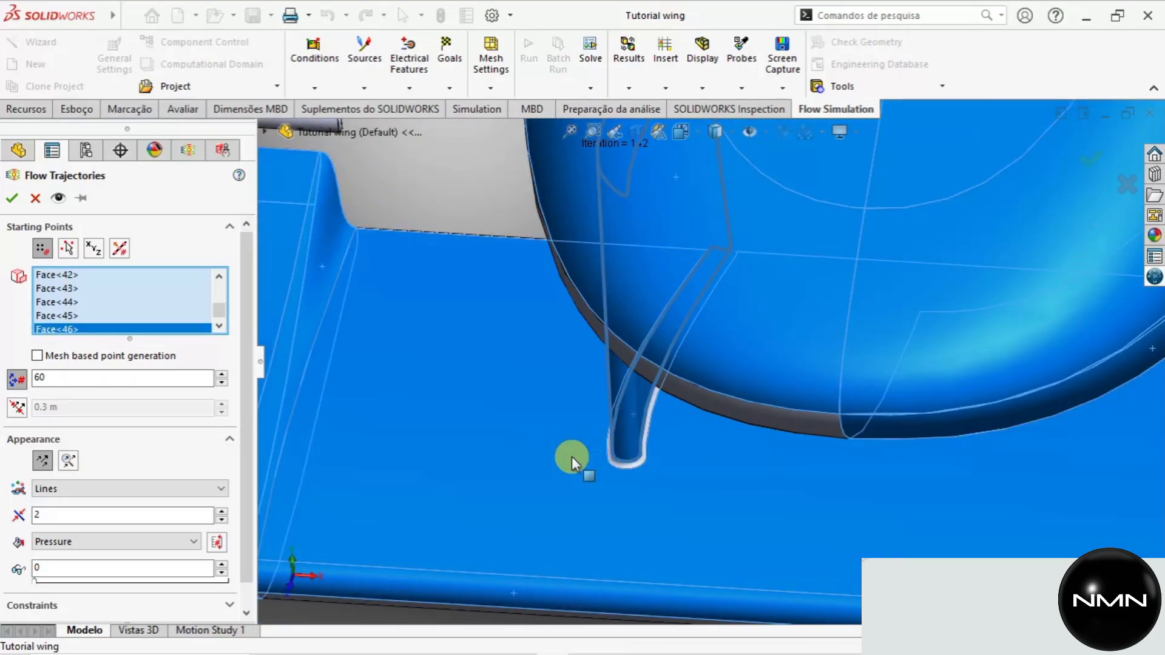
Add the short inner leading-edge face of the -X upper flap to the starting points.
{"action": "scroll", "coordinate": [653, 454], "scroll_direction": "down", "scroll_amount": 2}
{"action": "scroll", "coordinate": [656, 399], "scroll_direction": "up", "scroll_amount": 2}
{"action": "scroll", "coordinate": [606, 293], "scroll_direction": "down", "scroll_amount": 4}
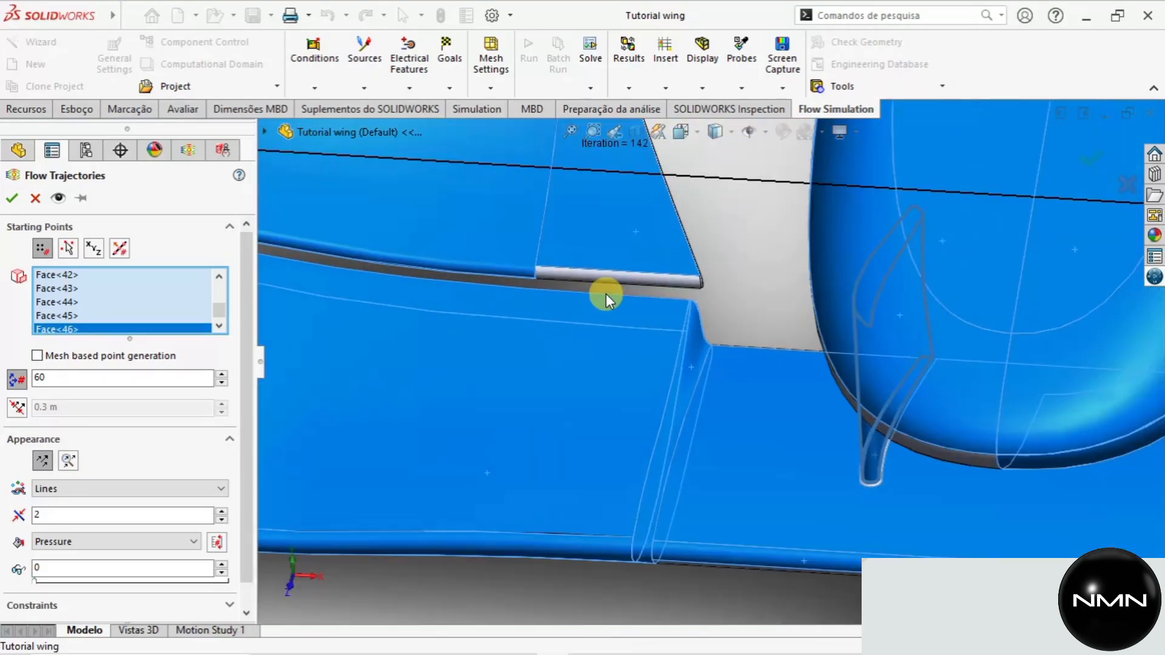
{"action": "scroll", "coordinate": [631, 270], "scroll_direction": "down", "scroll_amount": 3}
{"action": "left_click", "coordinate": [631, 268]}
Add the exposed side face of the small plate supporting the +X outer flap to the starting points.
{"action": "scroll", "coordinate": [640, 317], "scroll_direction": "up", "scroll_amount": 6}
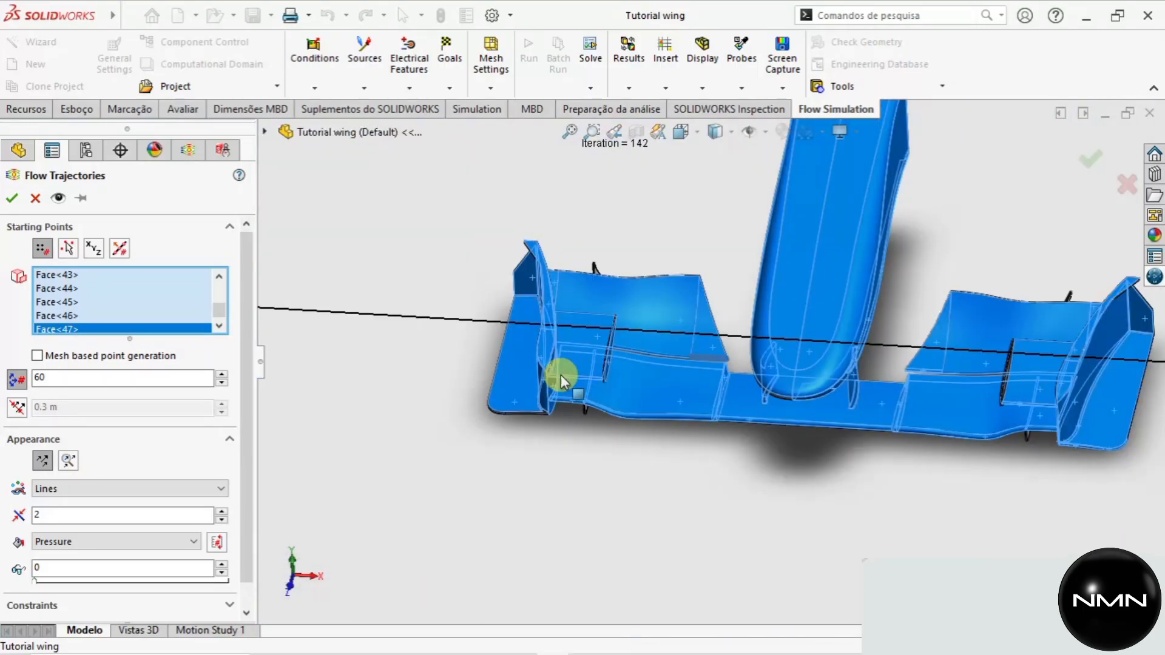
{"action": "middle_click_drag", "start_coordinate": [560, 374], "coordinate": [469, 372]}
{"action": "scroll", "coordinate": [721, 396], "scroll_direction": "down", "scroll_amount": 8}
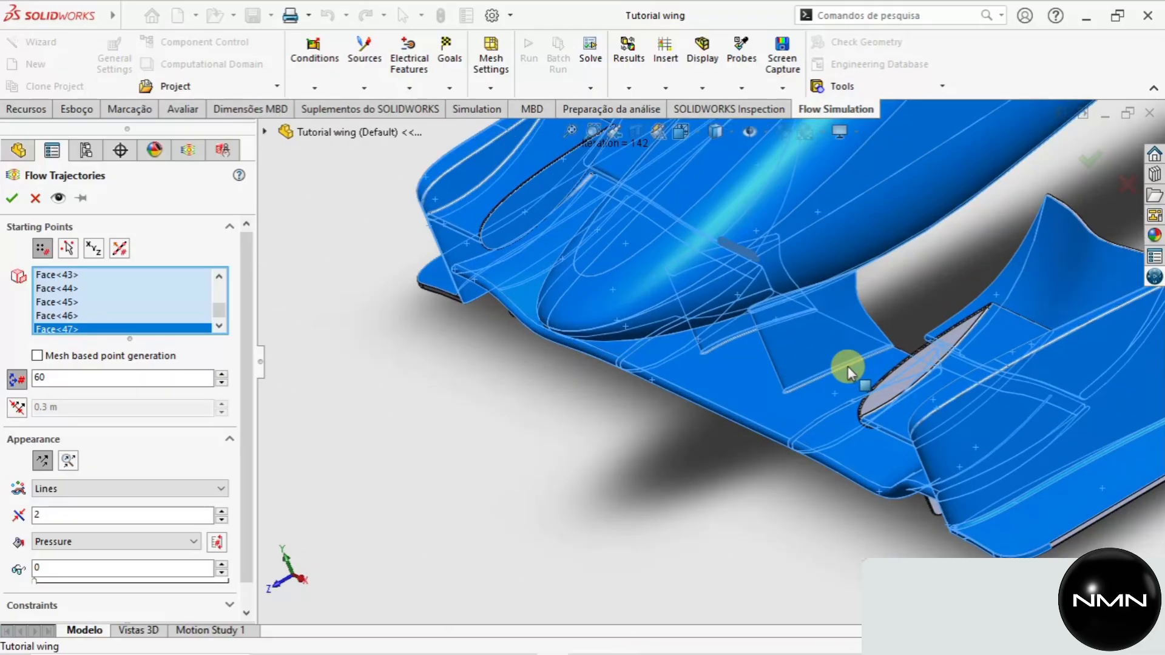
{"action": "left_click", "coordinate": [915, 374]}
Add the exposed side face of the small plate supporting the -X outer flap to the starting points.
{"action": "scroll", "coordinate": [892, 382], "scroll_direction": "up", "scroll_amount": 6}
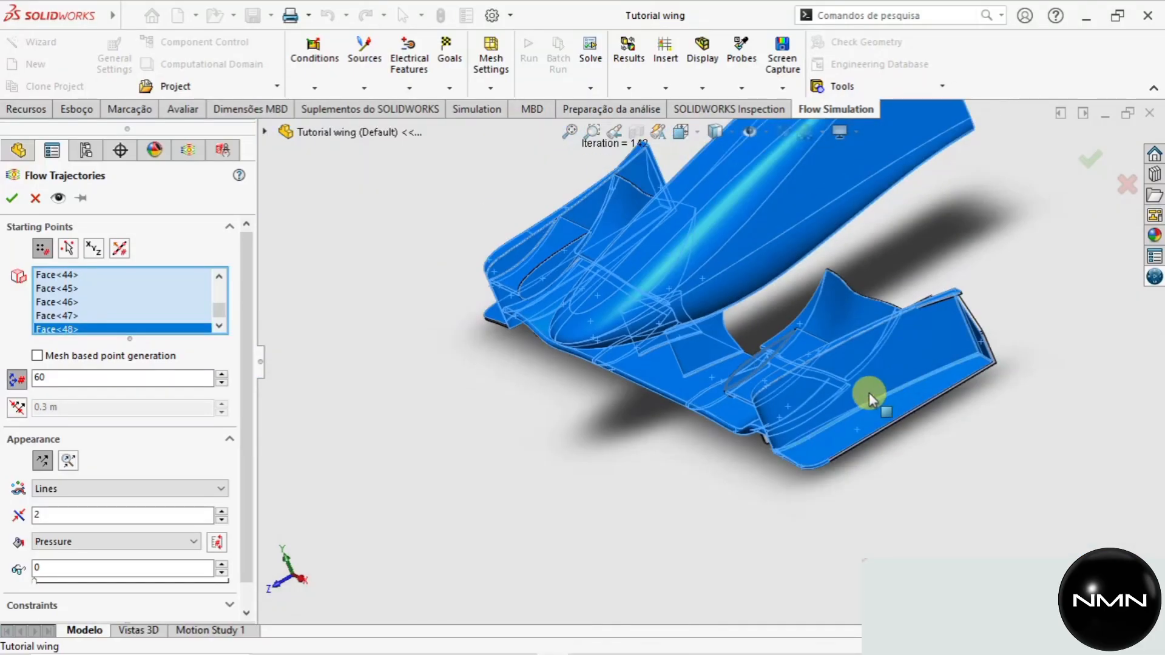
{"action": "scroll", "coordinate": [497, 277], "scroll_direction": "down", "scroll_amount": 5}
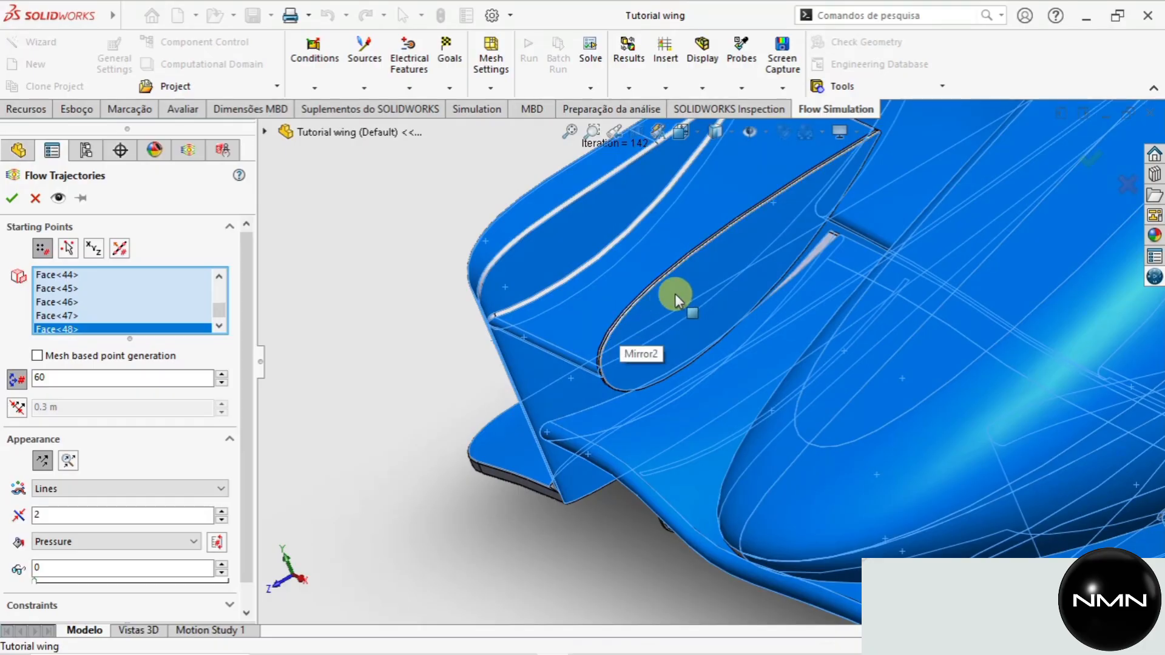
{"action": "scroll", "coordinate": [740, 322], "scroll_direction": "up", "scroll_amount": 6}
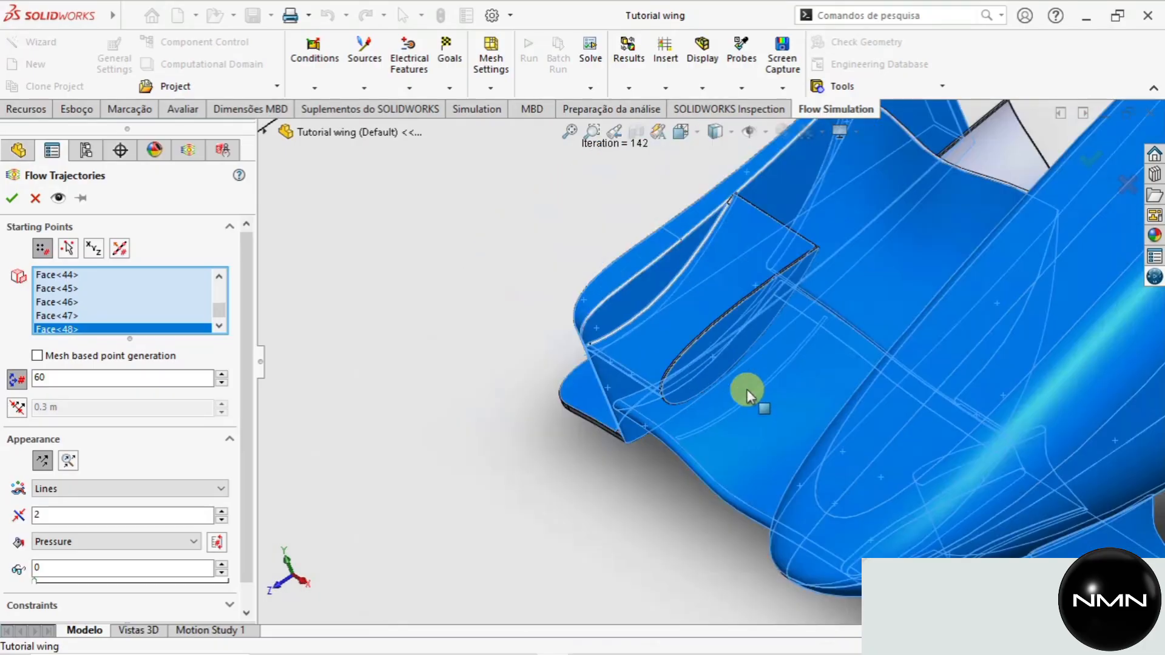
{"action": "middle_click_drag", "start_coordinate": [746, 390], "coordinate": [907, 473]}
{"action": "scroll", "coordinate": [625, 519], "scroll_direction": "down", "scroll_amount": 8}
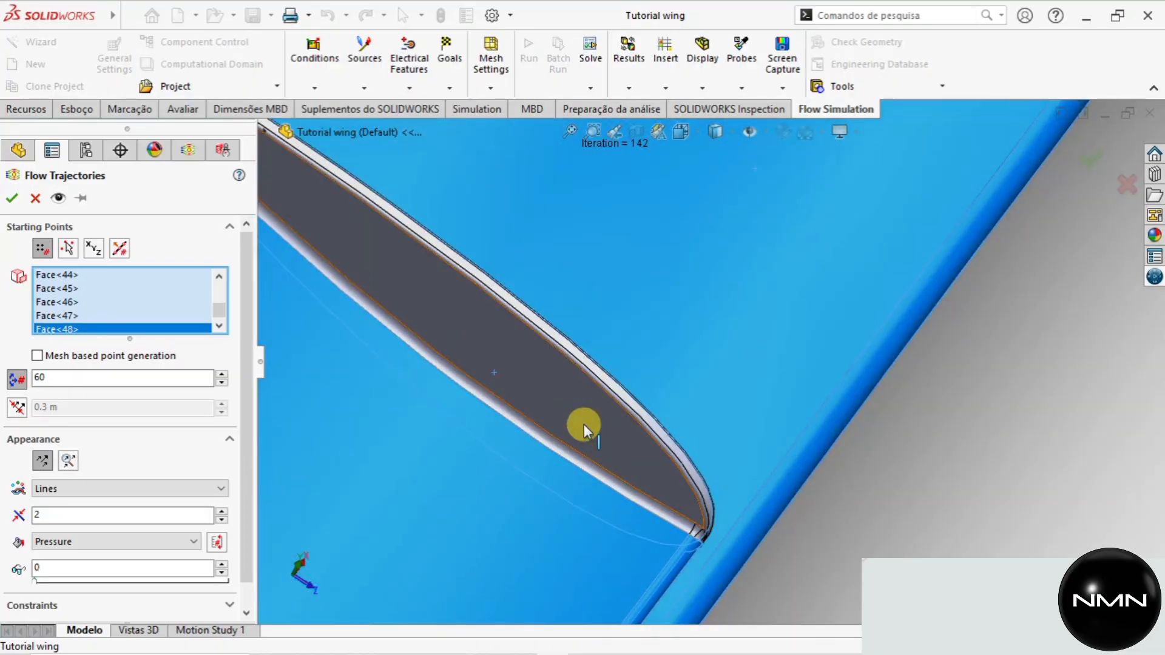
{"action": "left_click", "coordinate": [584, 424]}
Add the remaining unselected side face of the +X outer flap's support plate to the starting points.
{"action": "scroll", "coordinate": [583, 424], "scroll_direction": "up", "scroll_amount": 6}
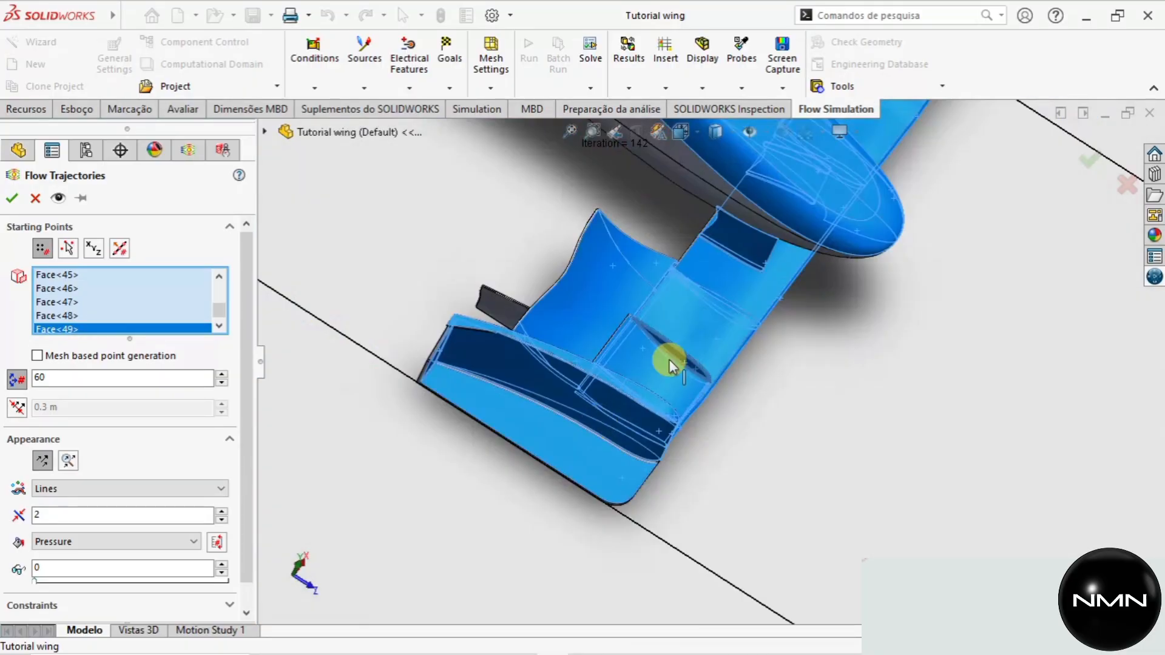
{"action": "scroll", "coordinate": [789, 236], "scroll_direction": "up", "scroll_amount": 3}
{"action": "scroll", "coordinate": [854, 162], "scroll_direction": "down", "scroll_amount": 10}
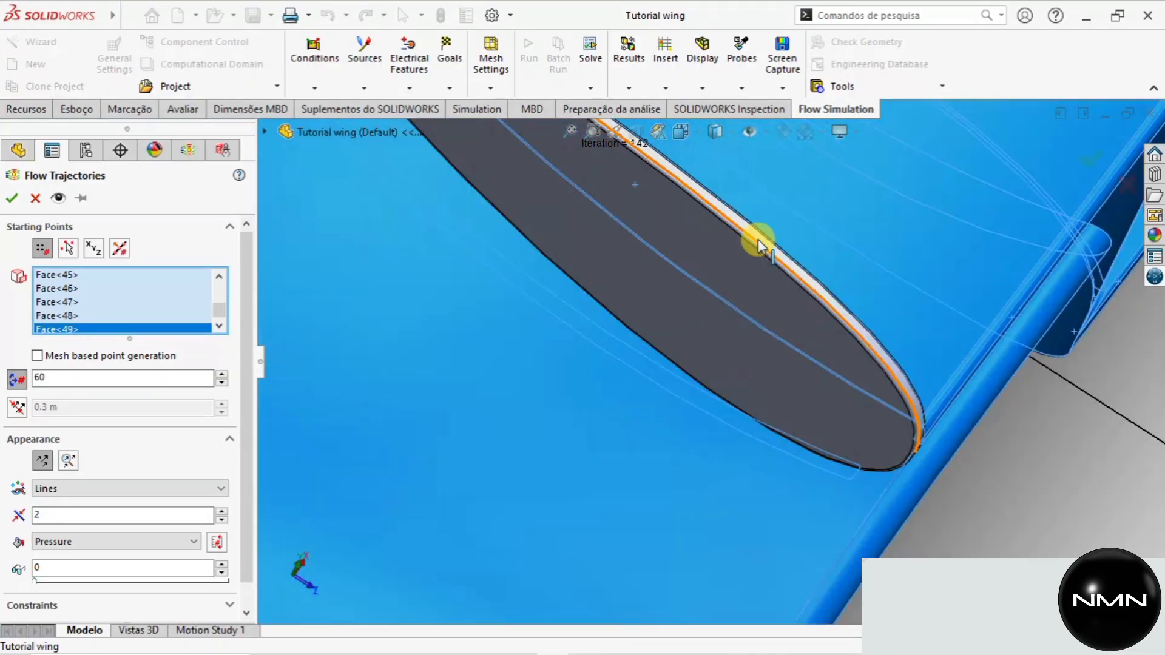
{"action": "left_click", "coordinate": [739, 290]}
Add the lens-shaped endplate face beside the +X outer flap to the starting points.
{"action": "scroll", "coordinate": [766, 376], "scroll_direction": "up", "scroll_amount": 5}
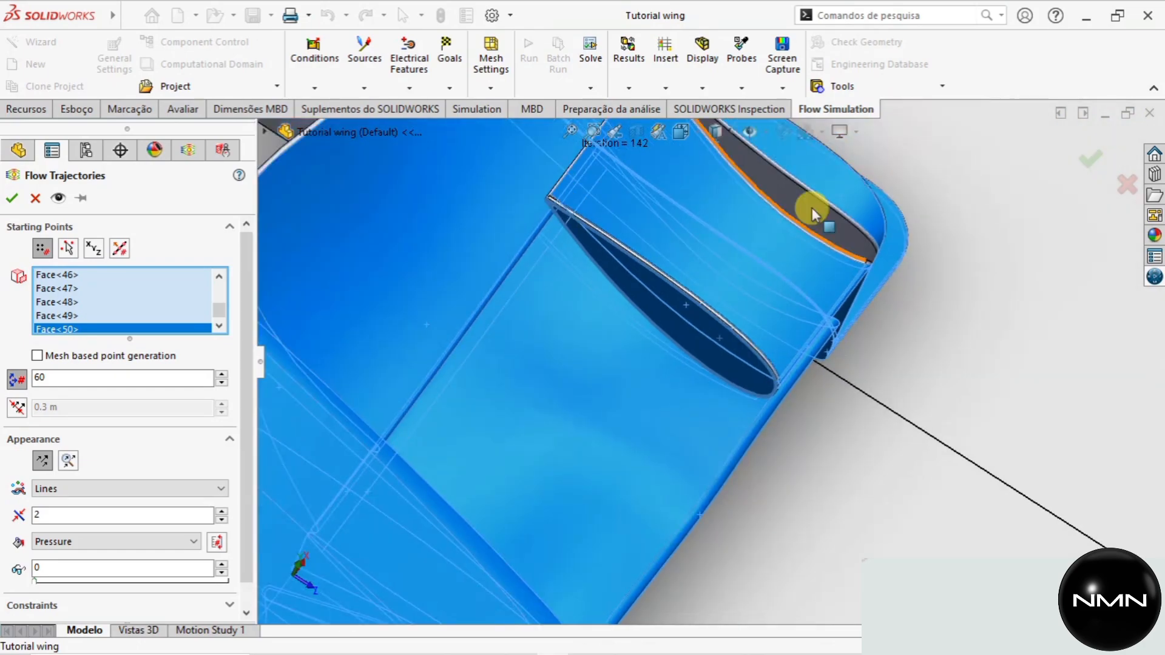
{"action": "scroll", "coordinate": [791, 248], "scroll_direction": "down", "scroll_amount": 6}
{"action": "left_click", "coordinate": [776, 248]}
{"action": "scroll", "coordinate": [776, 285], "scroll_direction": "up", "scroll_amount": 5}
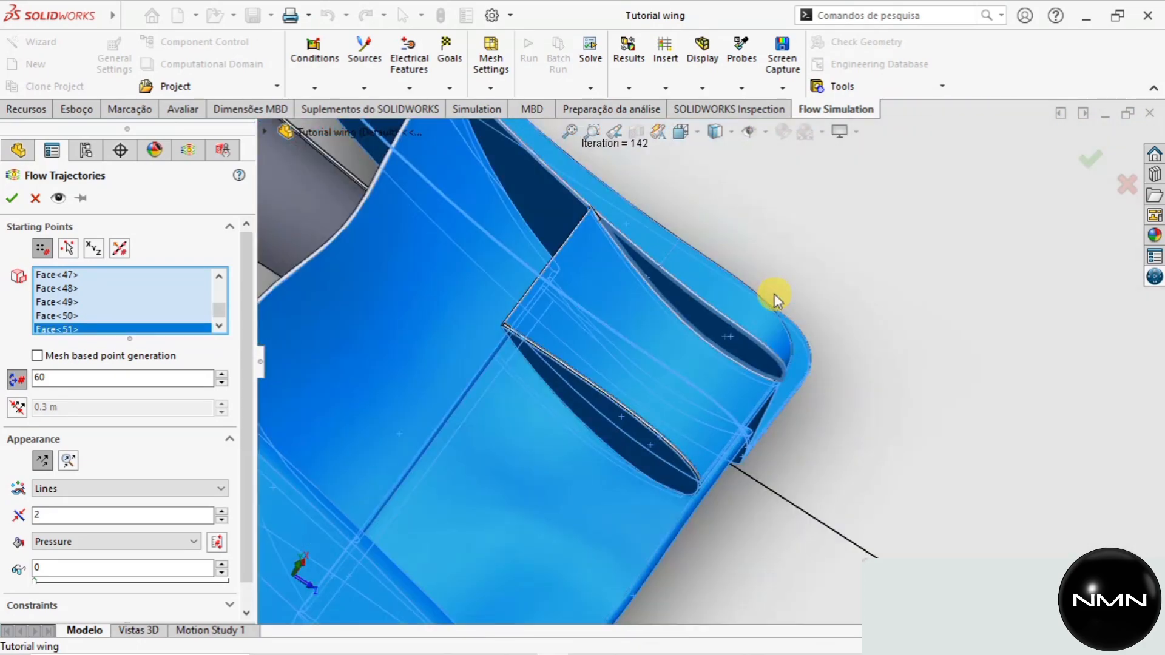
{"action": "scroll", "coordinate": [582, 283], "scroll_direction": "down", "scroll_amount": 5}
{"action": "scroll", "coordinate": [549, 284], "scroll_direction": "up", "scroll_amount": 5}
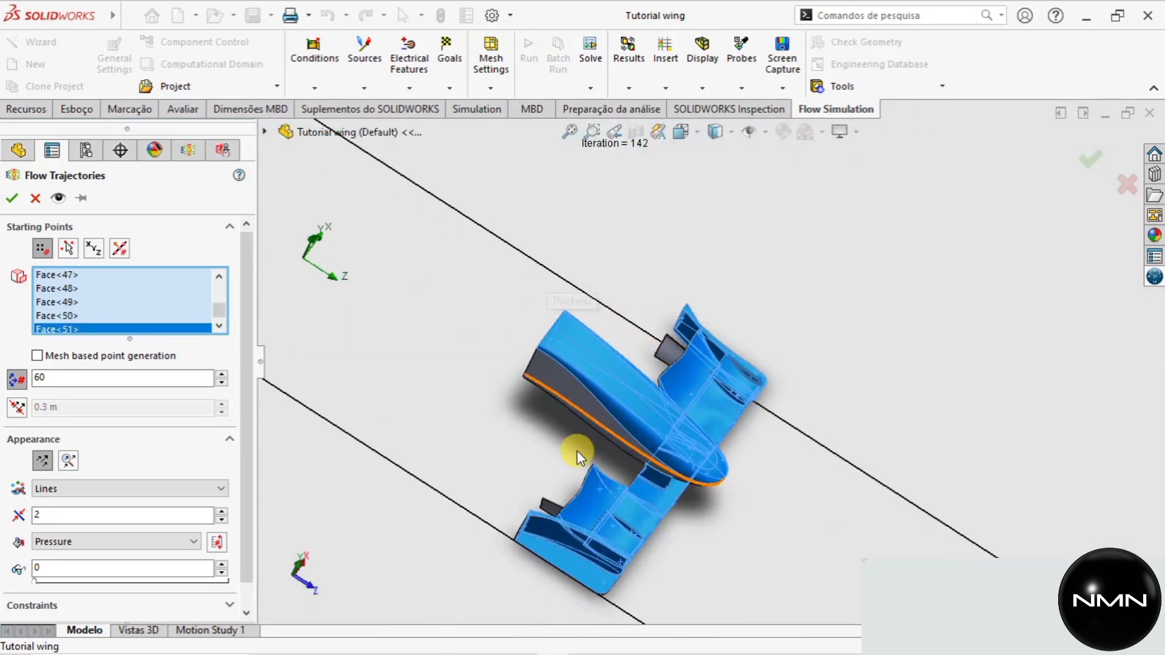
Add the nose's -X side face and the narrow face along its lower edge to the starting points.
{"action": "scroll", "coordinate": [664, 472], "scroll_direction": "down", "scroll_amount": 5}
{"action": "left_click", "coordinate": [626, 327]}
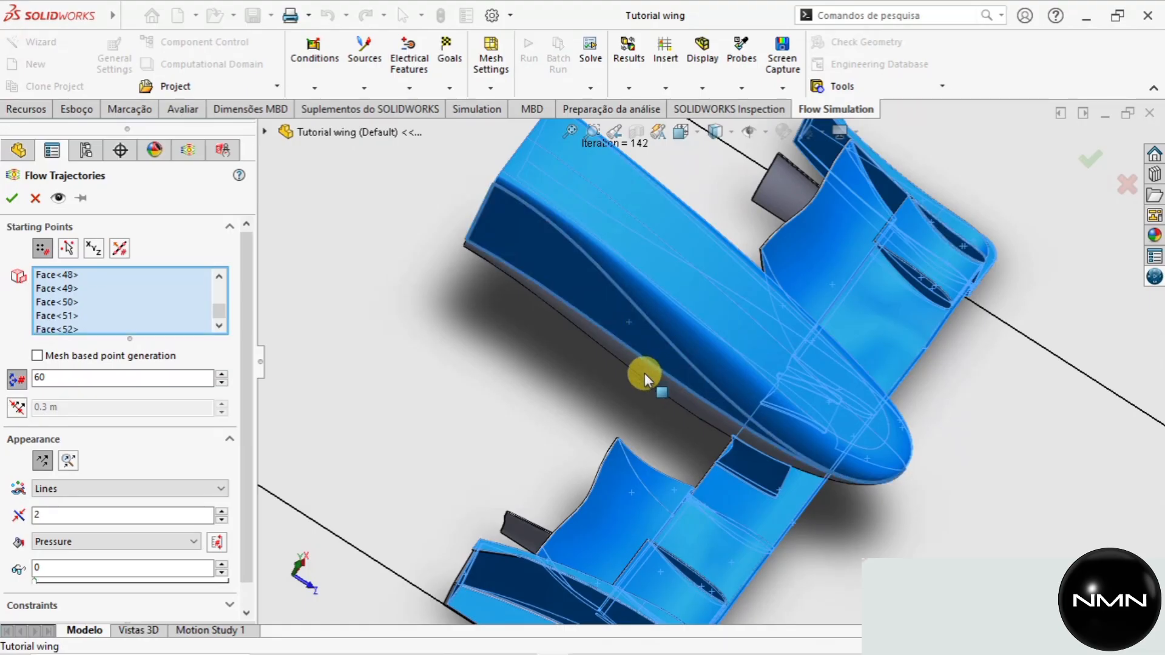
{"action": "scroll", "coordinate": [645, 373], "scroll_direction": "down", "scroll_amount": 5}
{"action": "left_click", "coordinate": [686, 359]}
{"action": "scroll", "coordinate": [697, 376], "scroll_direction": "up", "scroll_amount": 5}
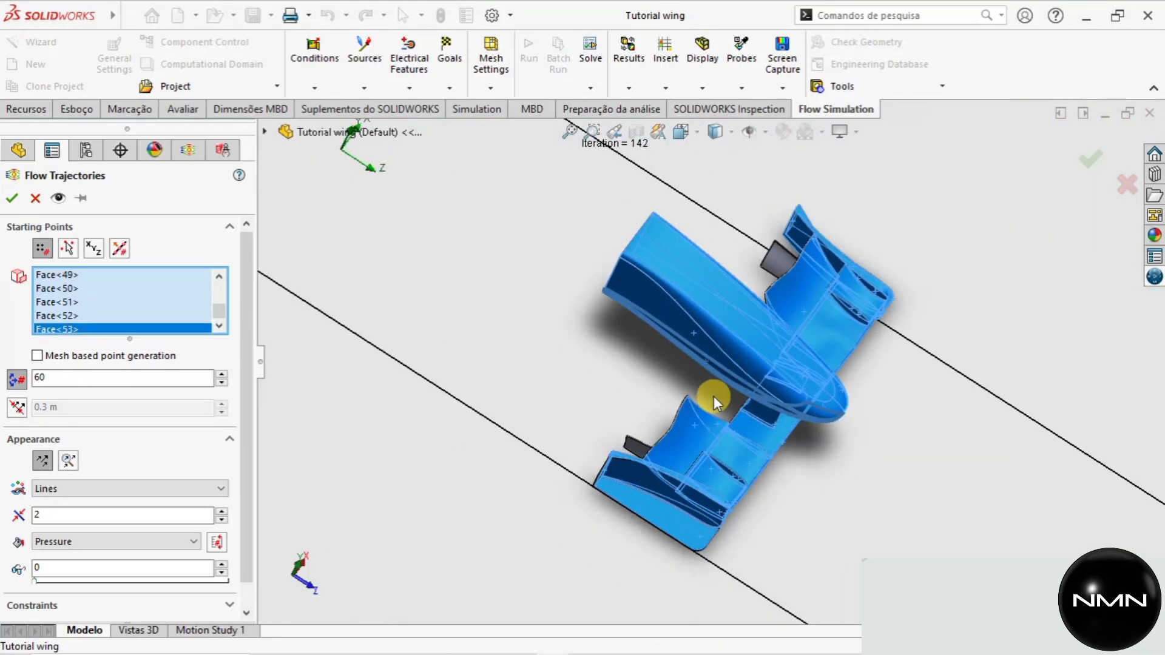
Add the two unselected underside faces of the nose to the starting points.
{"action": "middle_click_drag", "start_coordinate": [708, 395], "coordinate": [467, 252]}
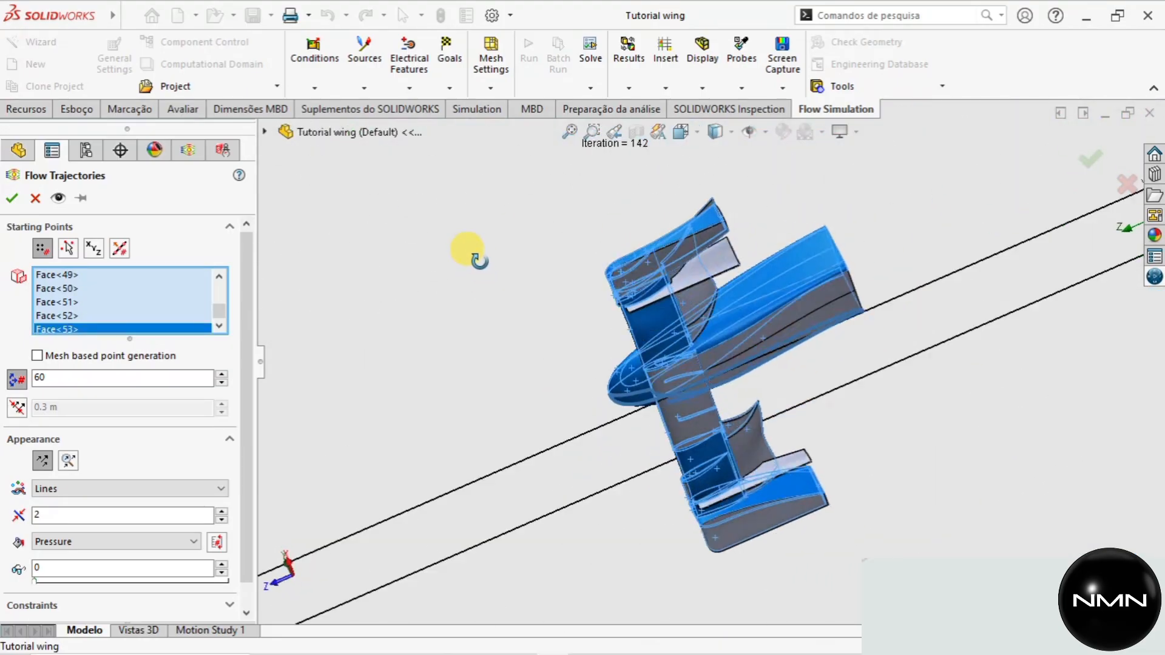
{"action": "scroll", "coordinate": [794, 326], "scroll_direction": "down", "scroll_amount": 5}
{"action": "left_click", "coordinate": [785, 326]}
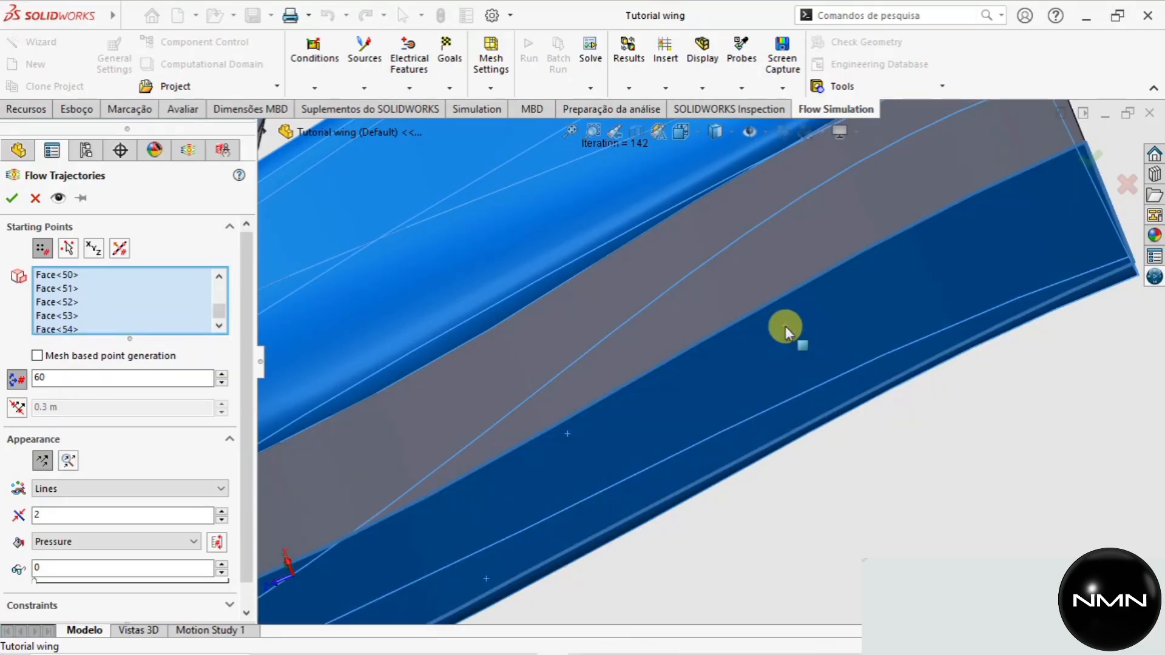
{"action": "left_click", "coordinate": [739, 244]}
{"action": "scroll", "coordinate": [753, 258], "scroll_direction": "up", "scroll_amount": 5}
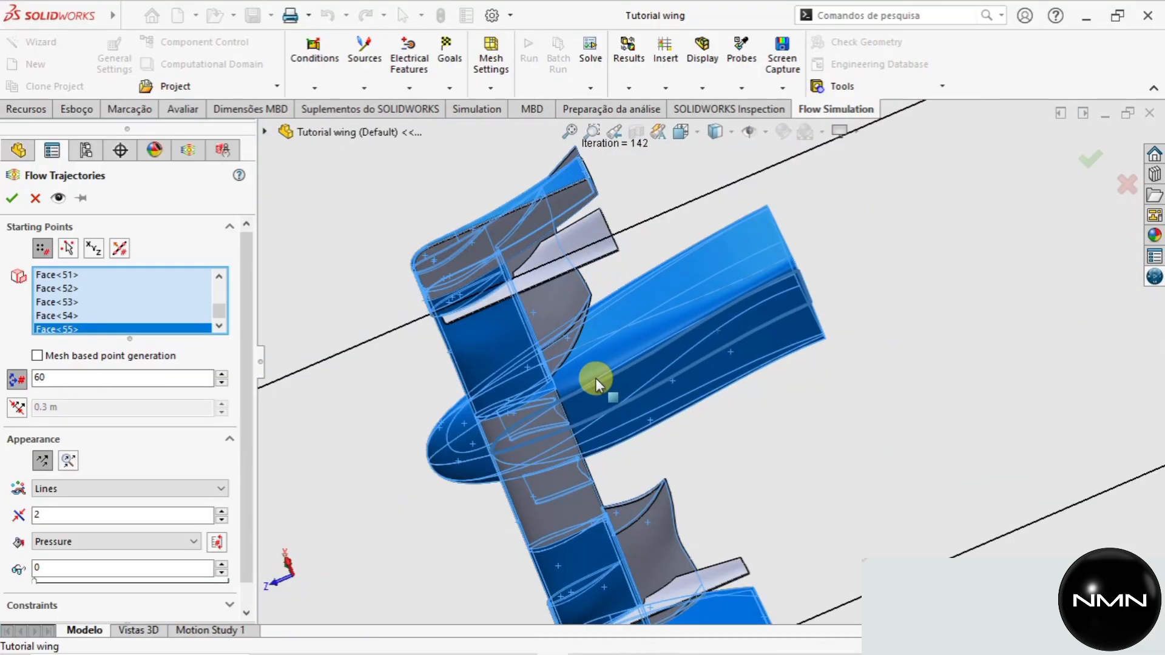
Add the centre wing section's underside and the curved inner-end face of the -X outer flap to the starting points.
{"action": "scroll", "coordinate": [558, 469], "scroll_direction": "down", "scroll_amount": 3}
{"action": "left_click", "coordinate": [610, 500]}
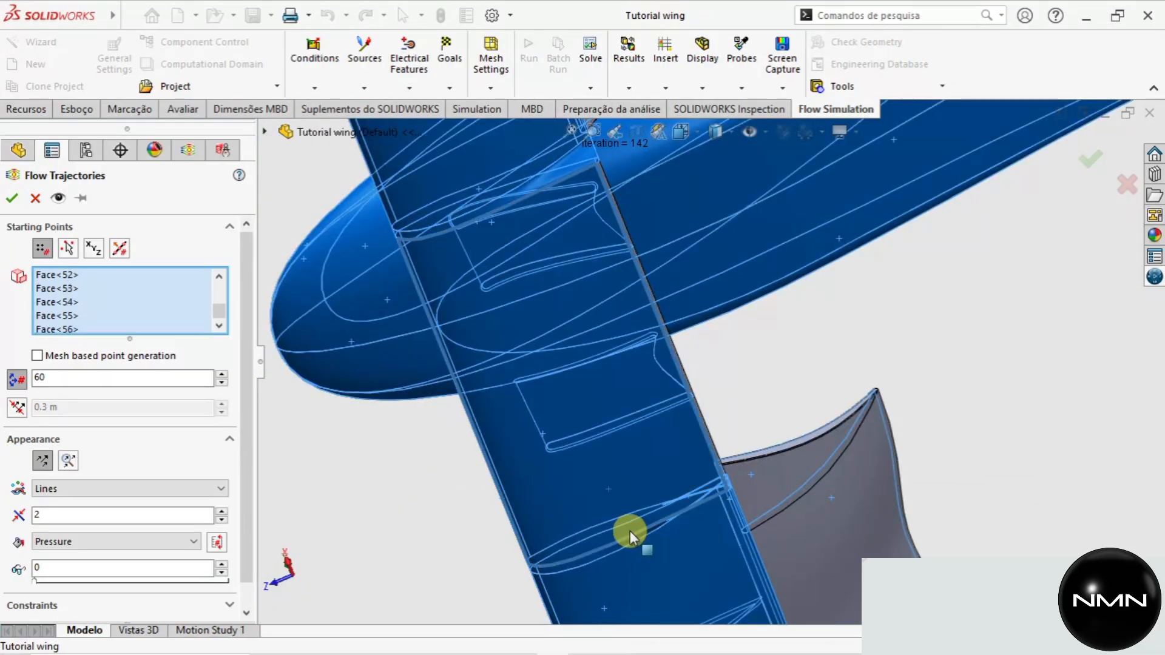
{"action": "scroll", "coordinate": [637, 523], "scroll_direction": "down", "scroll_amount": 3}
{"action": "left_click", "coordinate": [914, 450]}
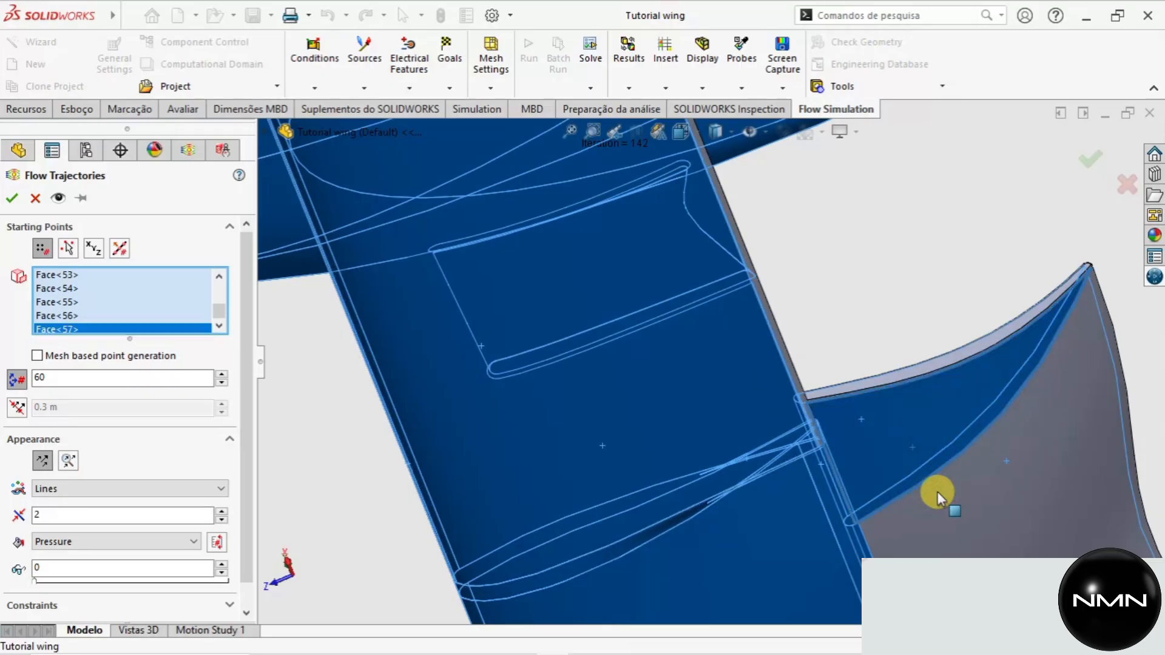
Add the undersides of the -X outer flap, its support plate and the -X endplate to the starting points.
{"action": "scroll", "coordinate": [937, 492], "scroll_direction": "up", "scroll_amount": 2}
{"action": "left_click", "coordinate": [1013, 538]}
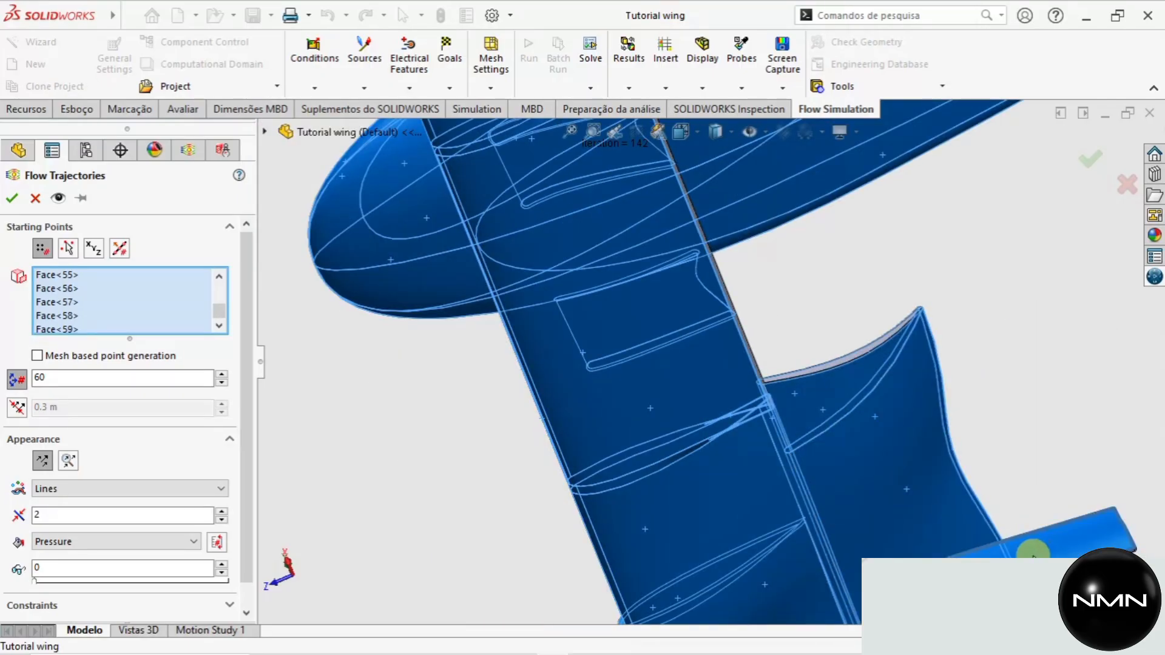
{"action": "scroll", "coordinate": [954, 552], "scroll_direction": "up", "scroll_amount": 3}
{"action": "left_click", "coordinate": [862, 551]}
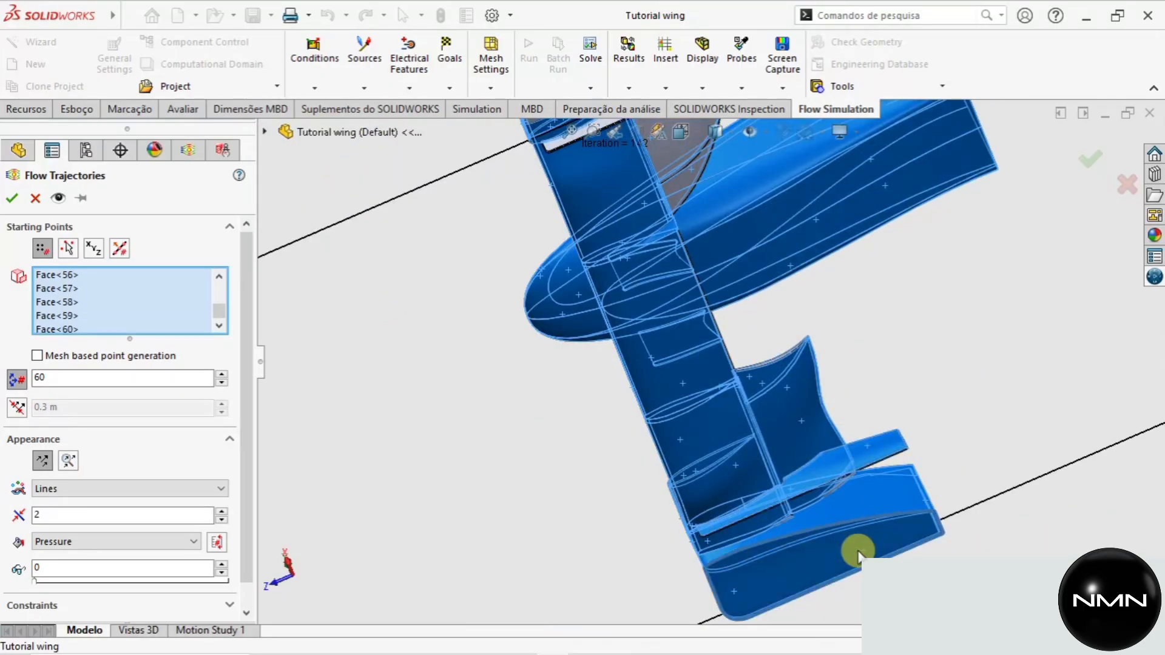
Add the -X support plate's unselected side face and the two rear faces of the -X endplate to the starting points.
{"action": "middle_click_drag", "start_coordinate": [856, 548], "coordinate": [884, 466]}
{"action": "scroll", "coordinate": [883, 467], "scroll_direction": "down", "scroll_amount": 2}
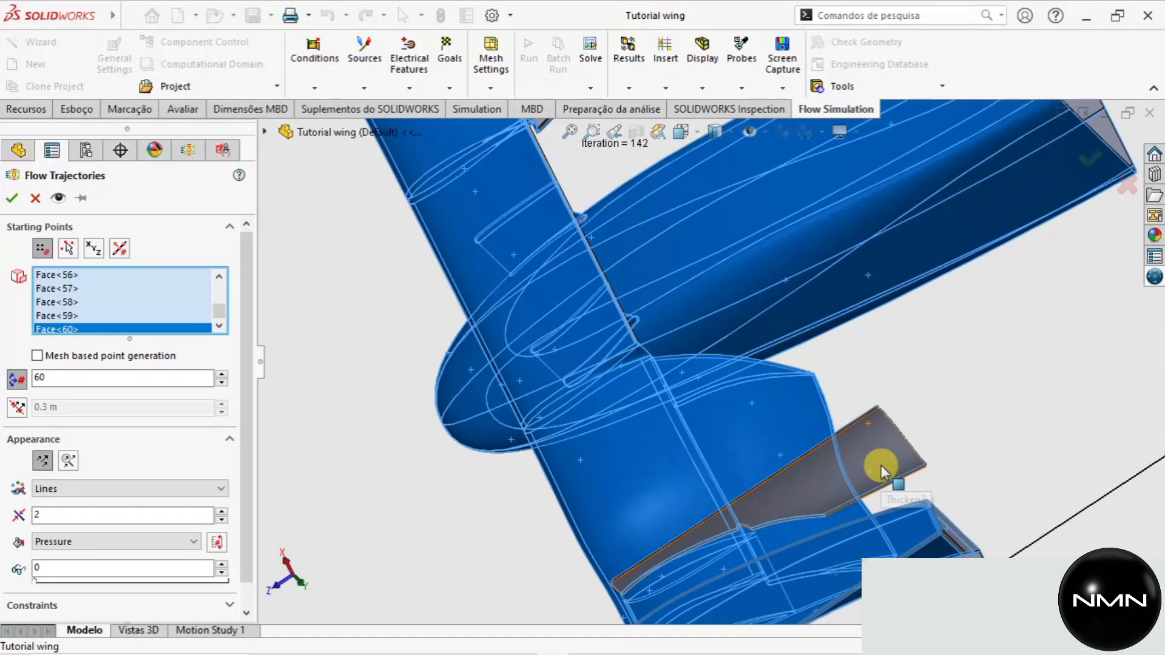
{"action": "left_click", "coordinate": [934, 523]}
{"action": "scroll", "coordinate": [964, 549], "scroll_direction": "down", "scroll_amount": 3}
{"action": "scroll", "coordinate": [940, 543], "scroll_direction": "down", "scroll_amount": 2}
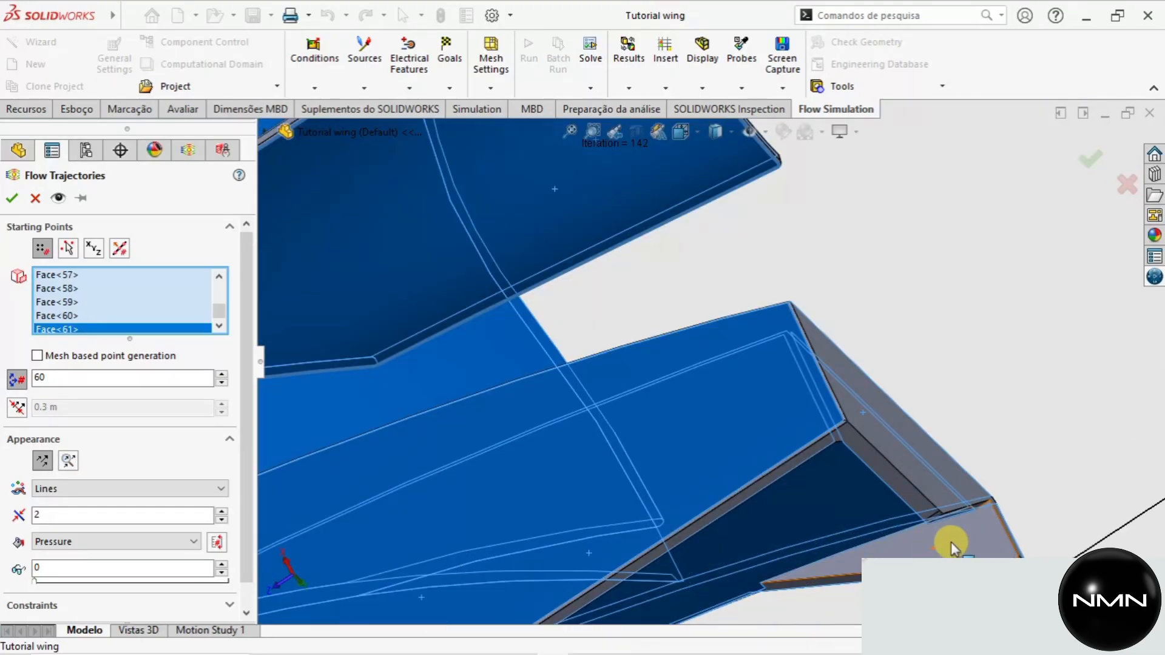
{"action": "left_click", "coordinate": [938, 524]}
{"action": "left_click", "coordinate": [917, 477]}
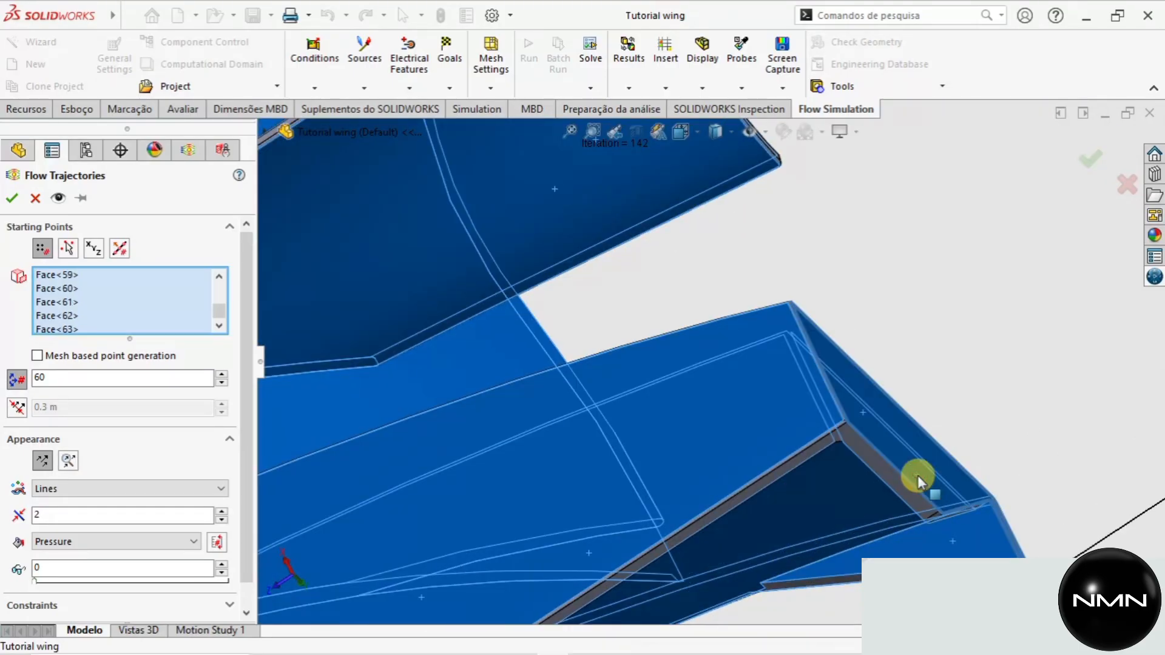
Add the +X outer flap's underside and its curved inner-end face to the starting points.
{"action": "scroll", "coordinate": [864, 460], "scroll_direction": "up", "scroll_amount": 5}
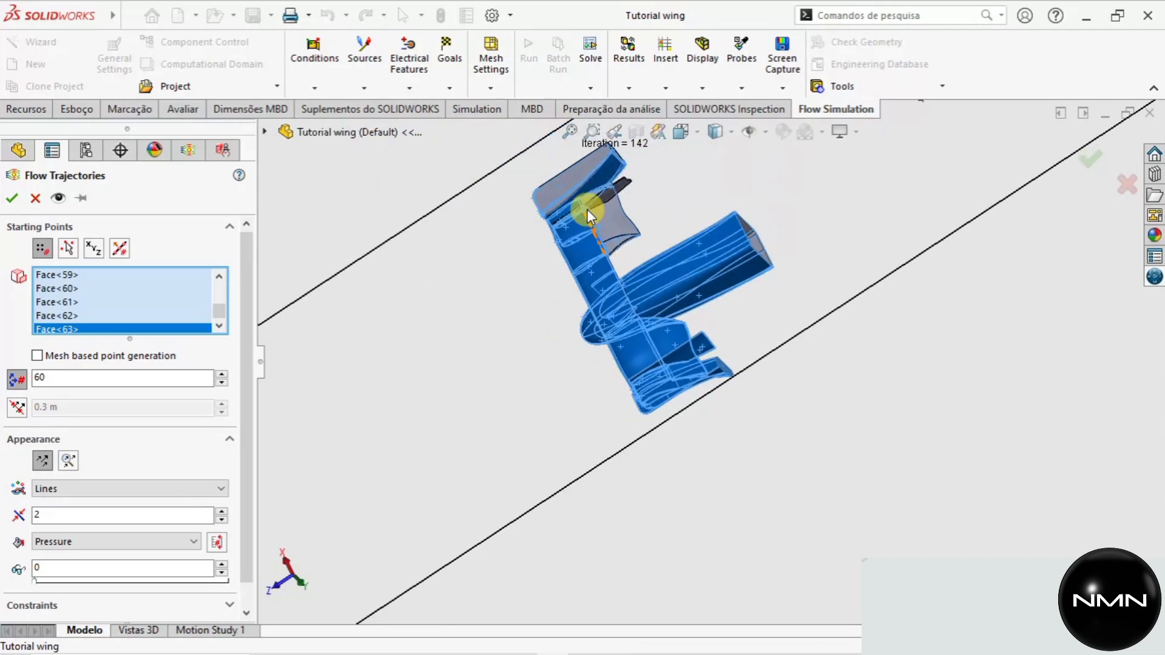
{"action": "scroll", "coordinate": [657, 254], "scroll_direction": "down", "scroll_amount": 5}
{"action": "scroll", "coordinate": [739, 340], "scroll_direction": "down", "scroll_amount": 2}
{"action": "left_click", "coordinate": [739, 340]}
{"action": "left_click", "coordinate": [735, 426]}
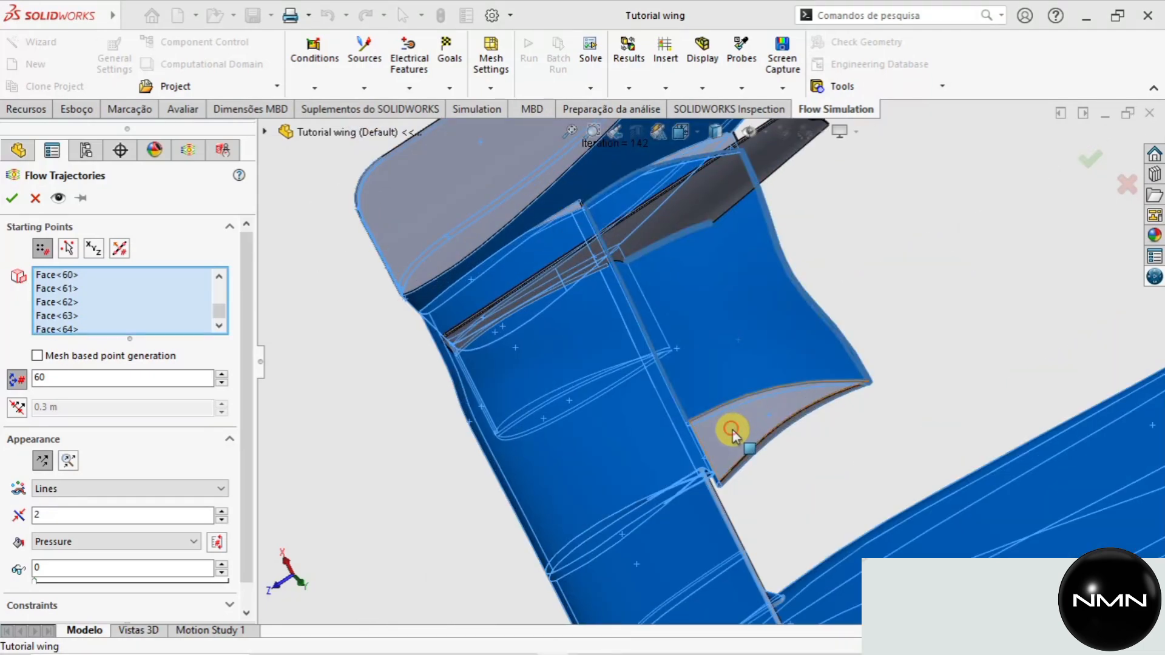
Add the +X endplate's outer face and the exposed face of the adjacent support plate to the starting points.
{"action": "scroll", "coordinate": [552, 239], "scroll_direction": "up", "scroll_amount": 3}
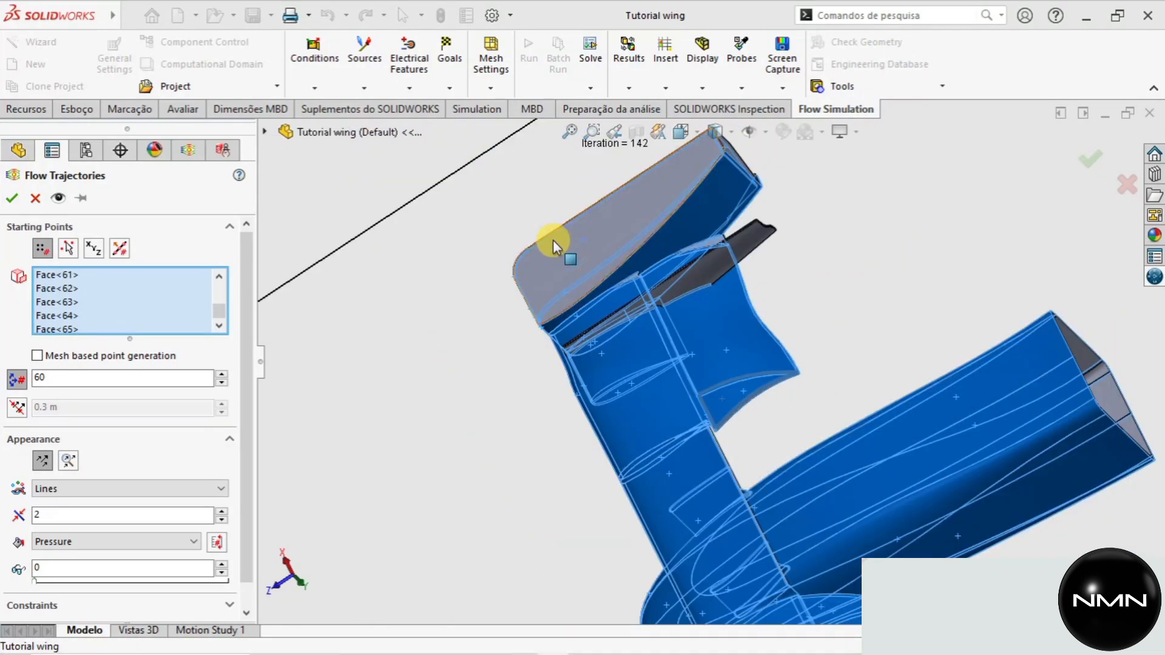
{"action": "left_click", "coordinate": [610, 236]}
{"action": "scroll", "coordinate": [593, 280], "scroll_direction": "down", "scroll_amount": 3}
{"action": "scroll", "coordinate": [658, 358], "scroll_direction": "up", "scroll_amount": 3}
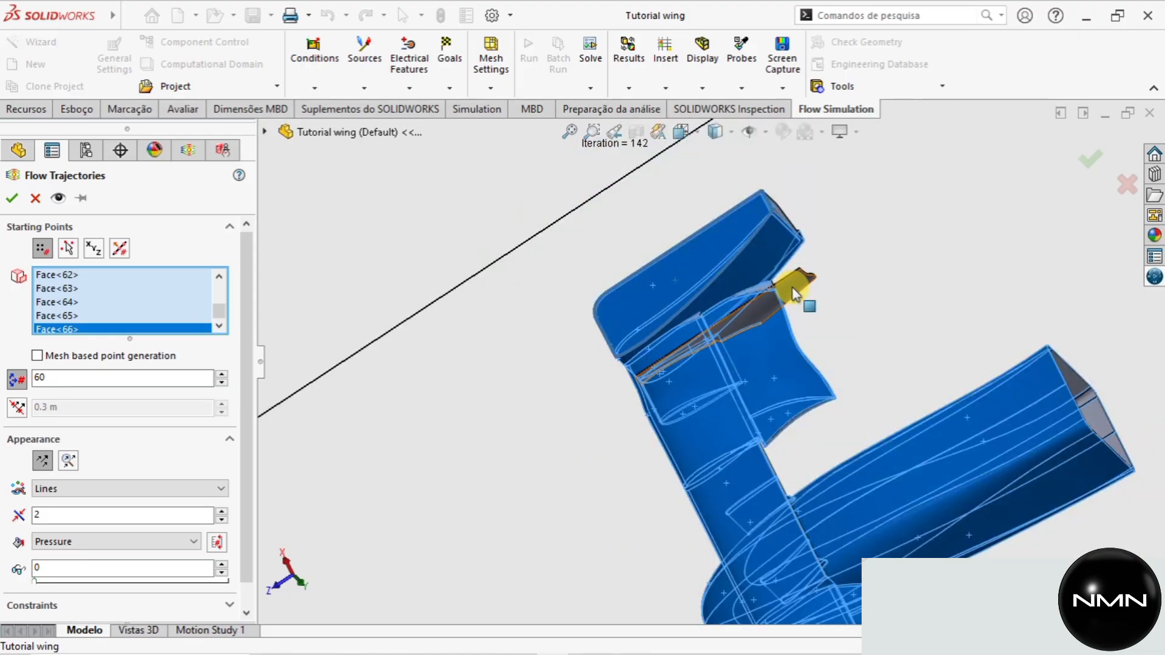
{"action": "left_click", "coordinate": [793, 295]}
Add the +X endplate's rear face and the triangular outer-end face of the +X flap to the starting points.
{"action": "scroll", "coordinate": [793, 255], "scroll_direction": "down", "scroll_amount": 5}
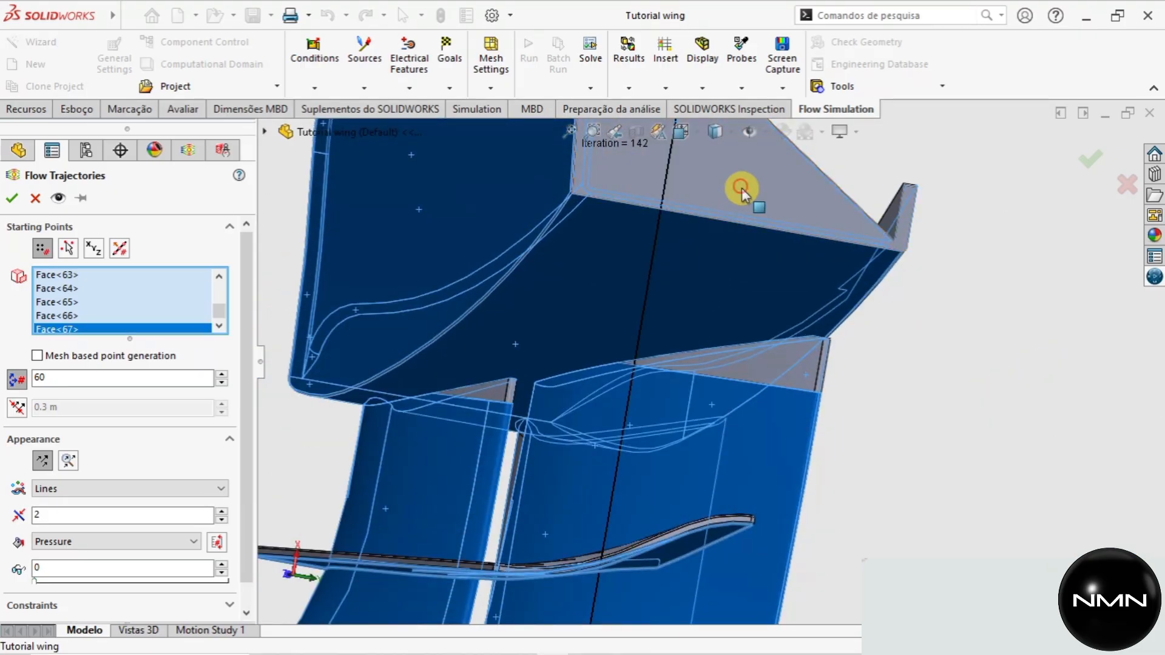
{"action": "left_click", "coordinate": [741, 187]}
{"action": "left_click", "coordinate": [804, 379]}
{"action": "scroll", "coordinate": [806, 388], "scroll_direction": "up", "scroll_amount": 3}
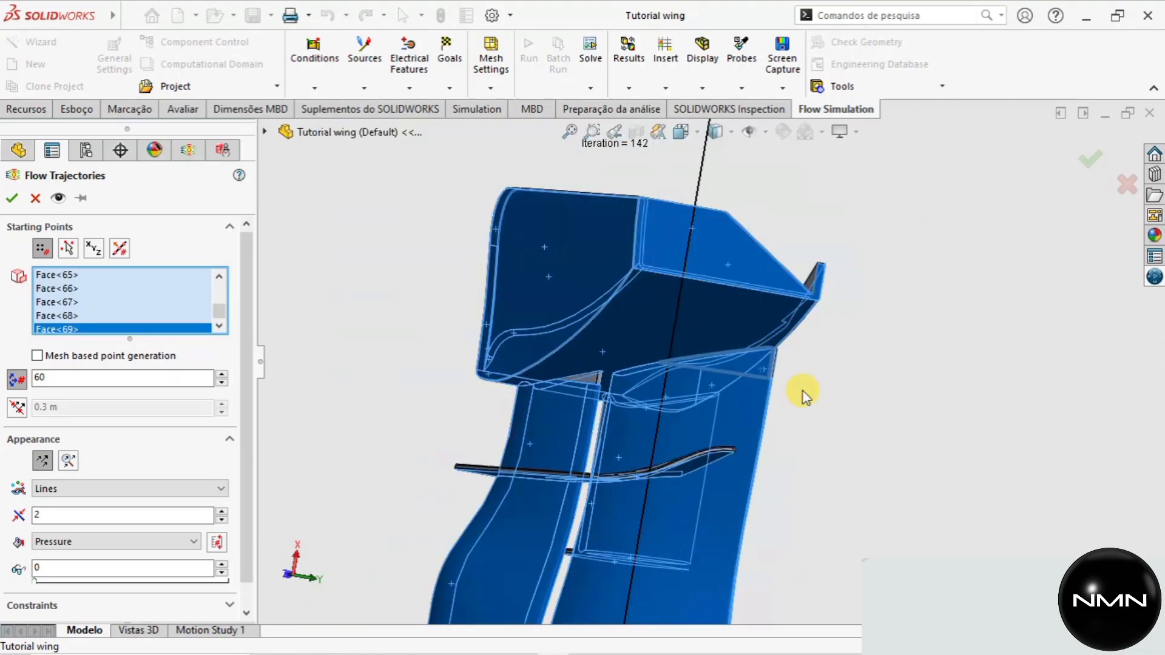
Add the small triangular wing-end face beside the +X endplate to the starting points.
{"action": "scroll", "coordinate": [635, 380], "scroll_direction": "down", "scroll_amount": 6}
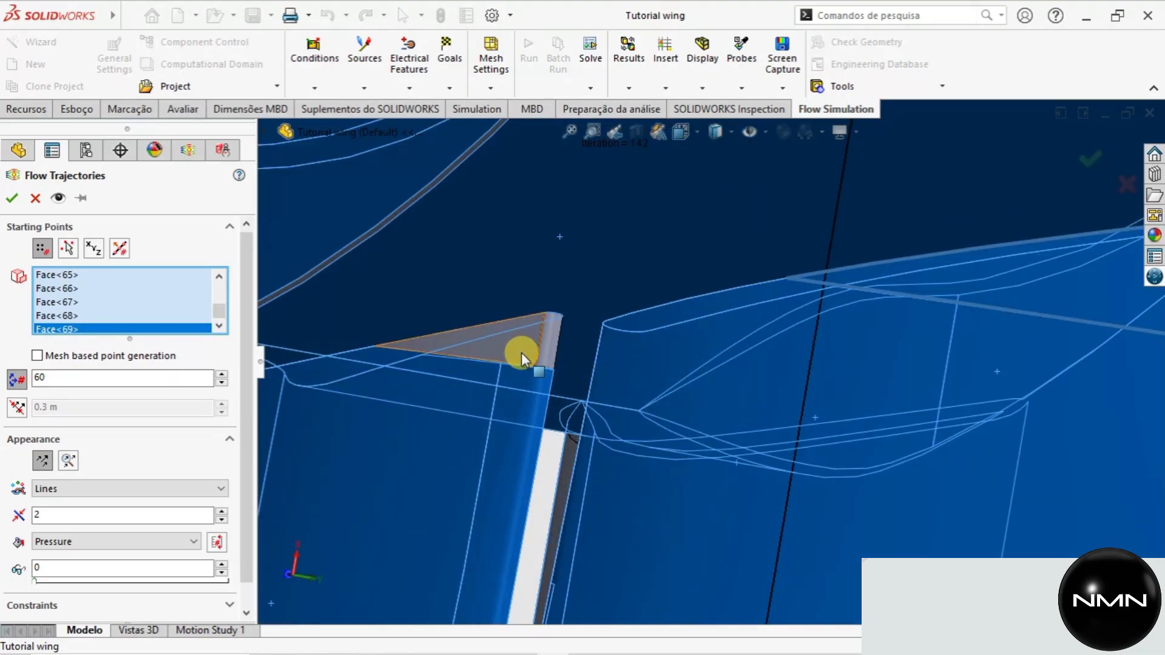
{"action": "left_click", "coordinate": [523, 354]}
{"action": "scroll", "coordinate": [701, 476], "scroll_direction": "up", "scroll_amount": 6}
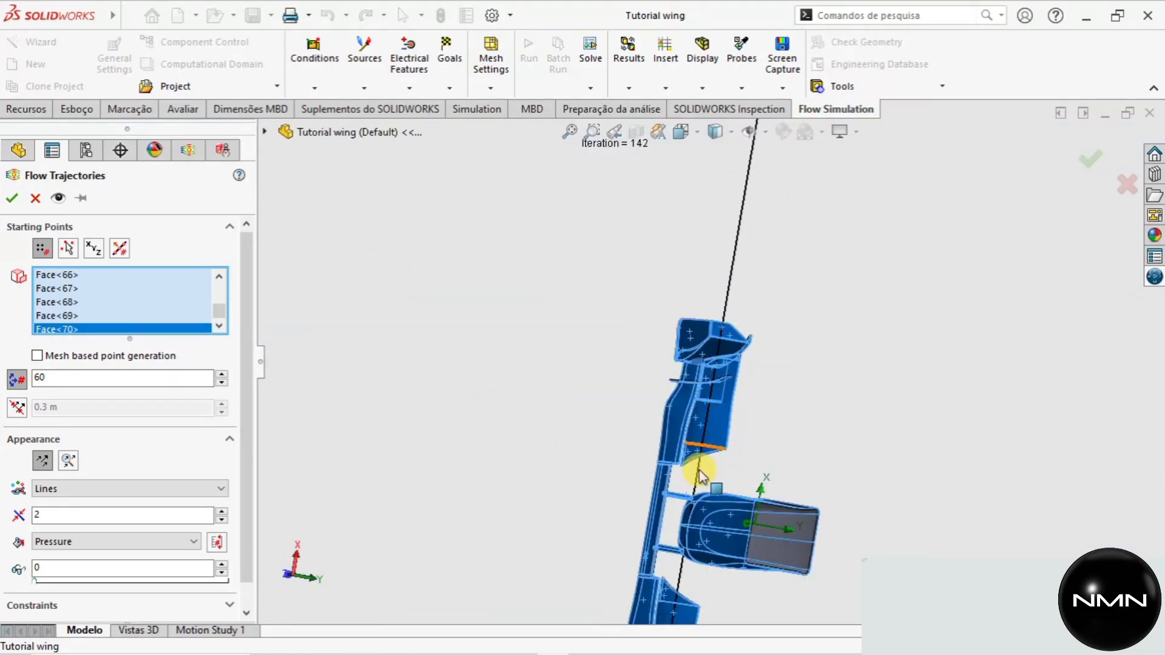
Add the triangular outer-end face of the -X flap beside its endplate to the starting points.
{"action": "scroll", "coordinate": [739, 563], "scroll_direction": "down", "scroll_amount": 3}
{"action": "scroll", "coordinate": [668, 584], "scroll_direction": "up", "scroll_amount": 3}
{"action": "scroll", "coordinate": [650, 561], "scroll_direction": "down", "scroll_amount": 8}
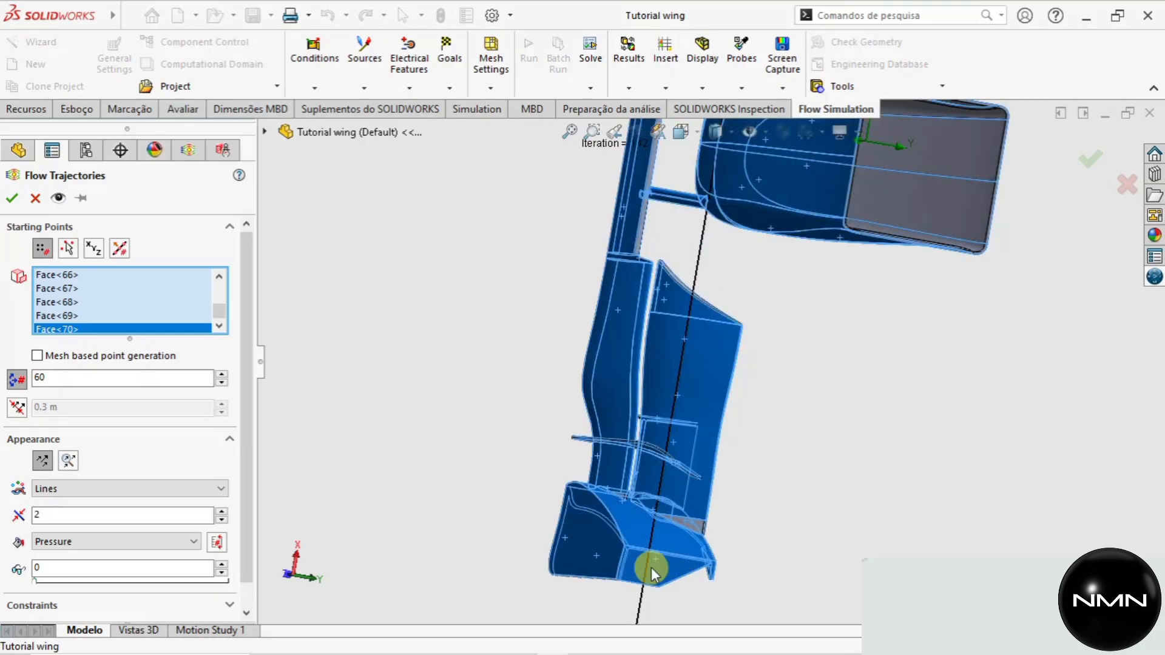
{"action": "scroll", "coordinate": [733, 485], "scroll_direction": "down", "scroll_amount": 3}
{"action": "left_click", "coordinate": [852, 317]}
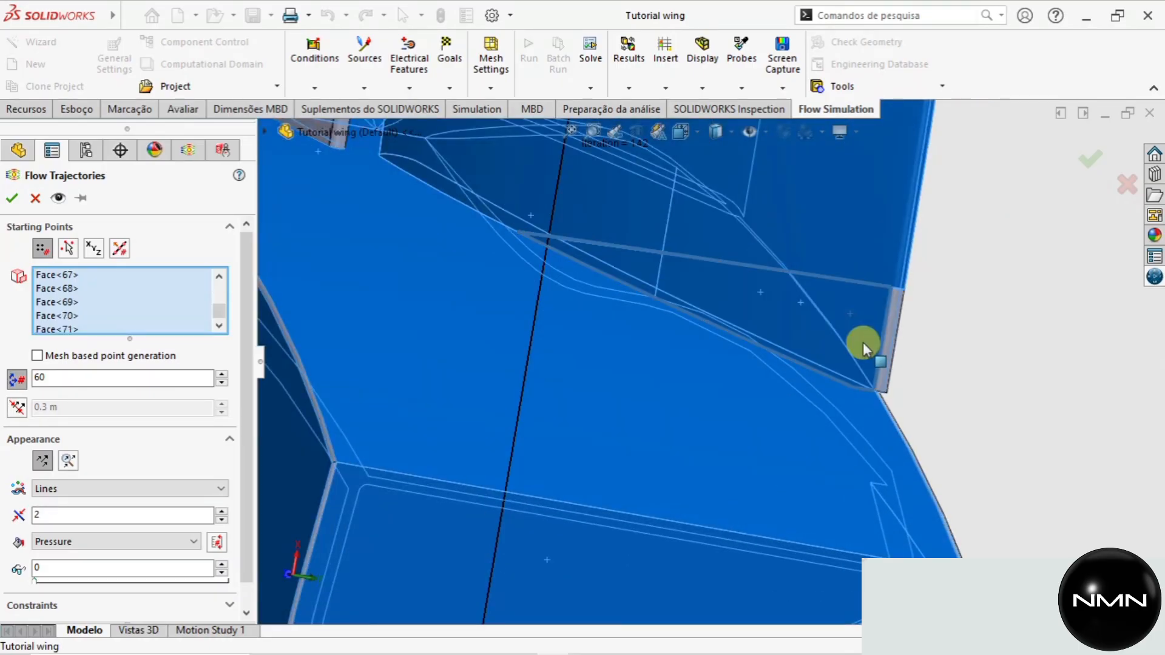
Add the remaining unselected side face of the +X support plate to the starting points.
{"action": "scroll", "coordinate": [832, 381], "scroll_direction": "up", "scroll_amount": 1}
{"action": "scroll", "coordinate": [832, 381], "scroll_direction": "up", "scroll_amount": 3}
{"action": "middle_click_drag", "start_coordinate": [773, 398], "coordinate": [962, 450]}
{"action": "scroll", "coordinate": [676, 304], "scroll_direction": "down", "scroll_amount": 4}
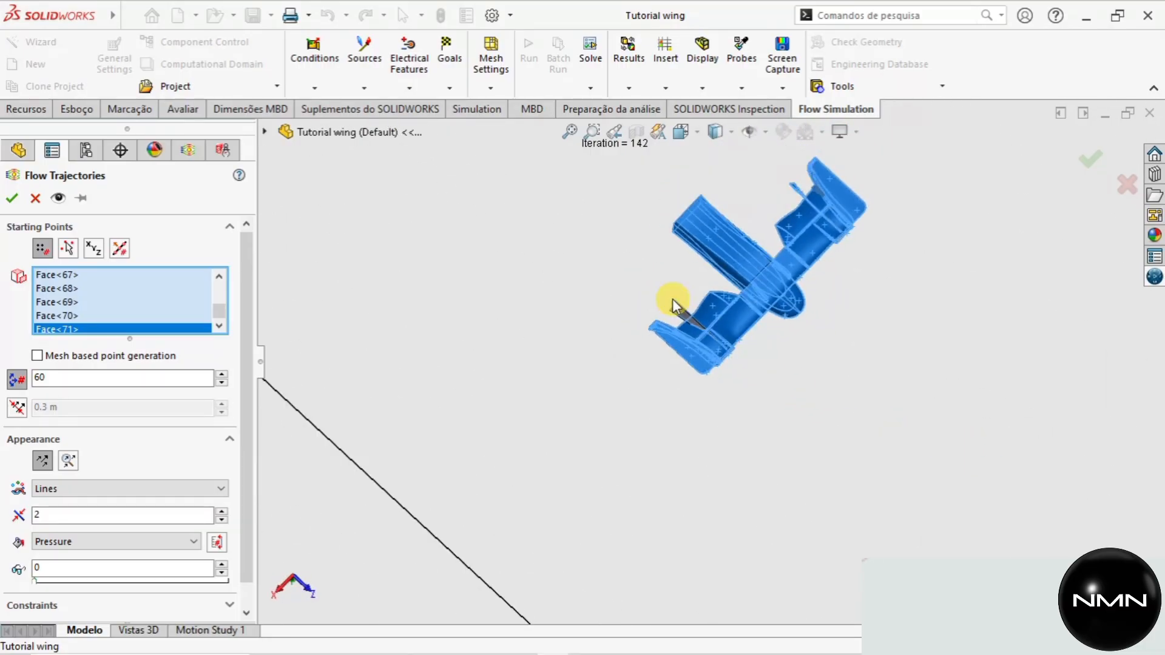
{"action": "scroll", "coordinate": [692, 361], "scroll_direction": "down", "scroll_amount": 5}
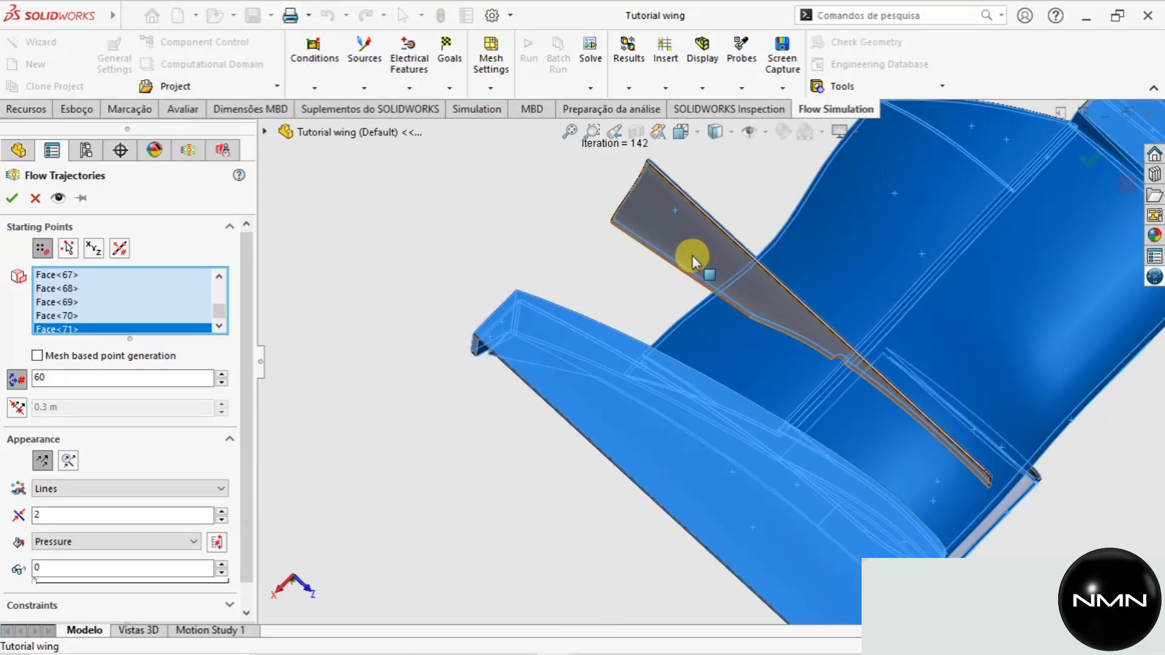
{"action": "left_click", "coordinate": [692, 254]}
{"action": "middle_click_drag", "start_coordinate": [769, 361], "coordinate": [981, 204]}
{"action": "scroll", "coordinate": [816, 273], "scroll_direction": "up", "scroll_amount": 5}
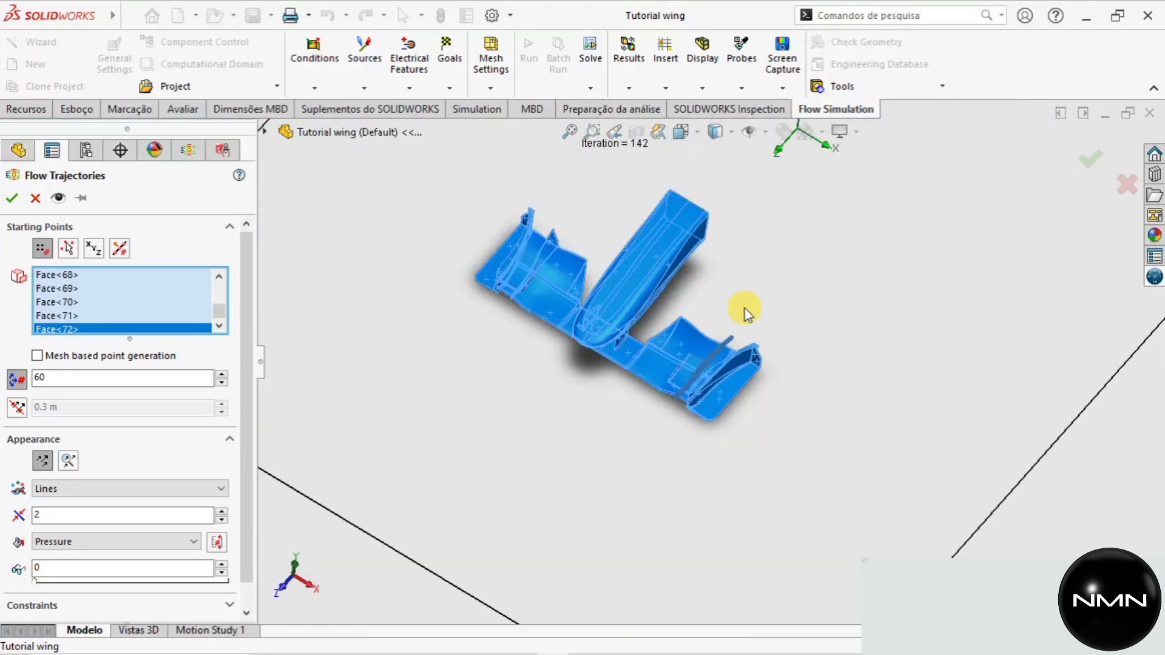
Generate the pressure-coloured flow trajectories from the selected wing and nose faces.
{"action": "scroll", "coordinate": [577, 315], "scroll_direction": "down", "scroll_amount": 1}
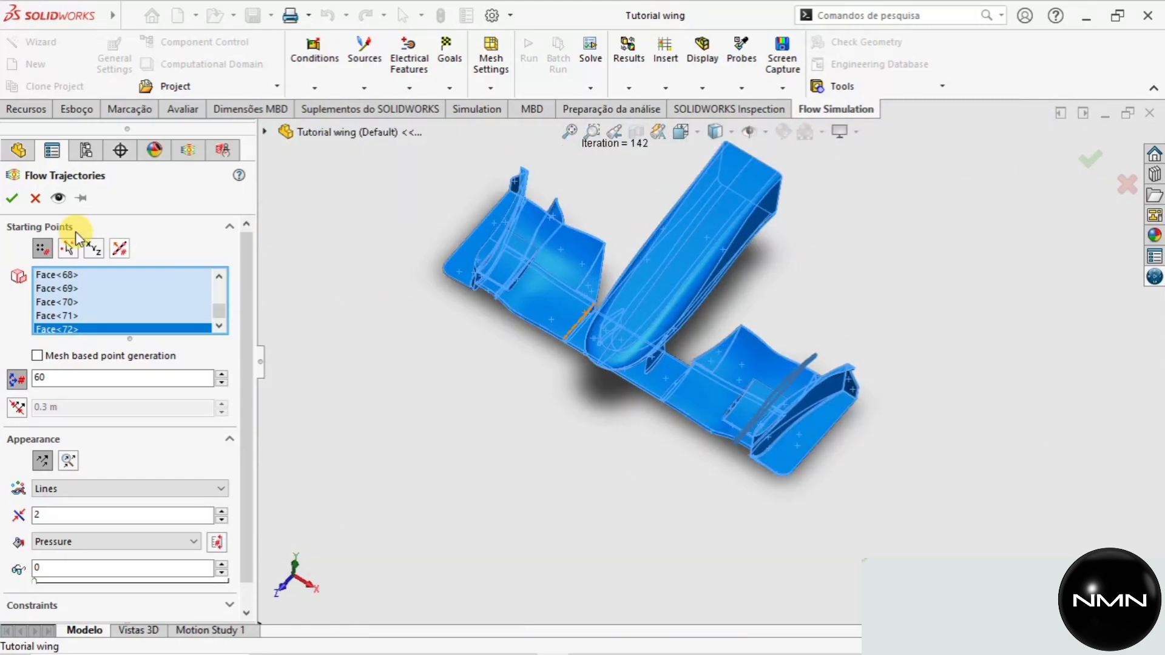
{"action": "left_click", "coordinate": [15, 197]}
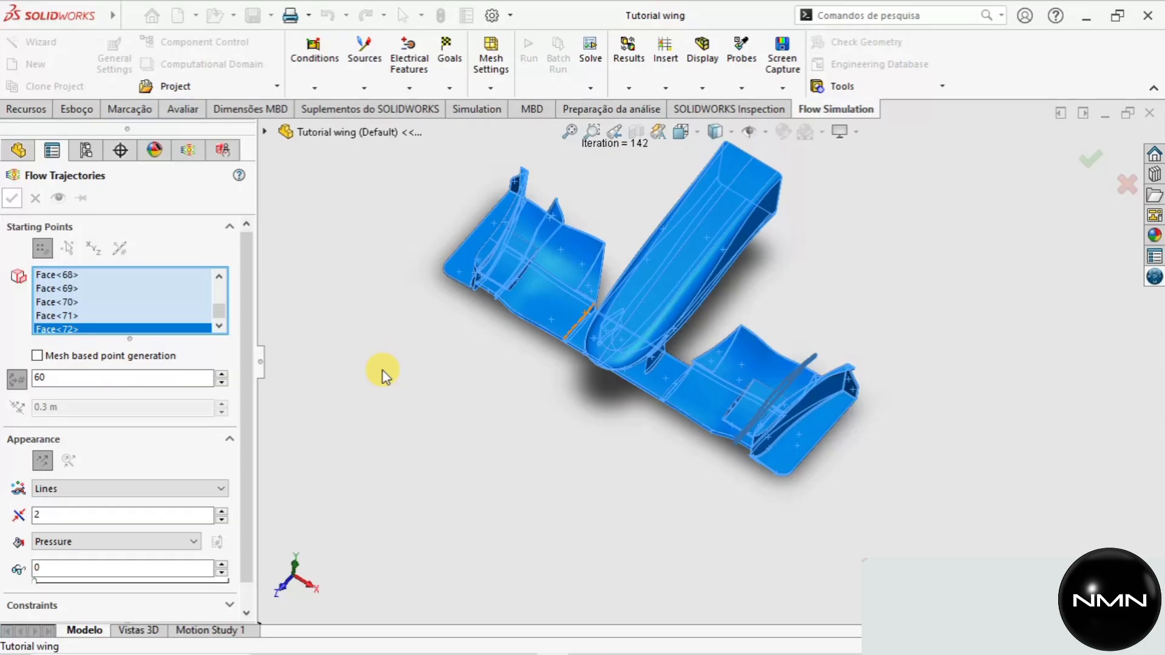
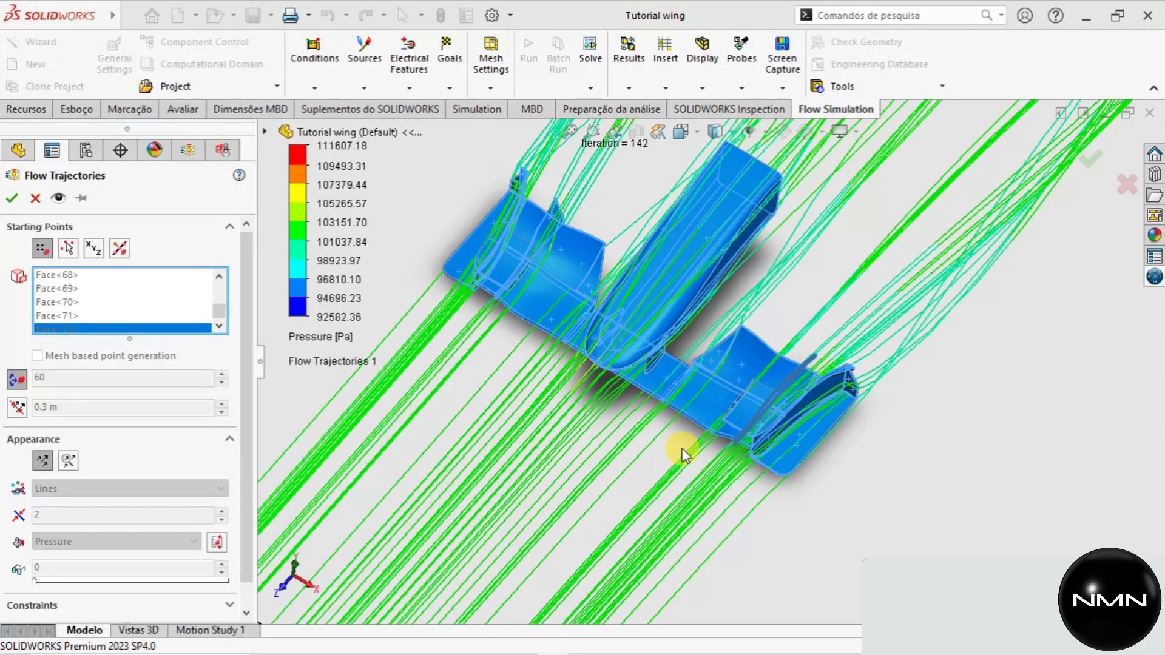
{"action": "key", "text": "Return"}
Hide the computational domain box around the wing.
{"action": "scroll", "coordinate": [682, 454], "scroll_direction": "up", "scroll_amount": 5}
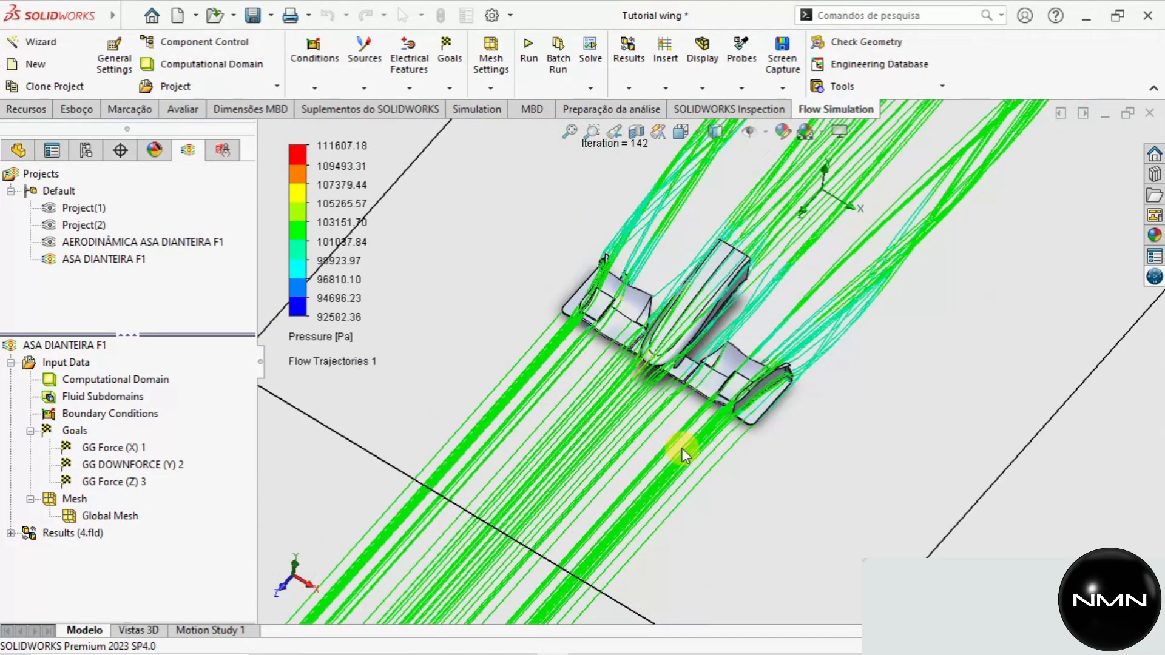
{"action": "middle_click_drag", "start_coordinate": [681, 454], "coordinate": [606, 364]}
{"action": "left_click", "coordinate": [148, 379]}
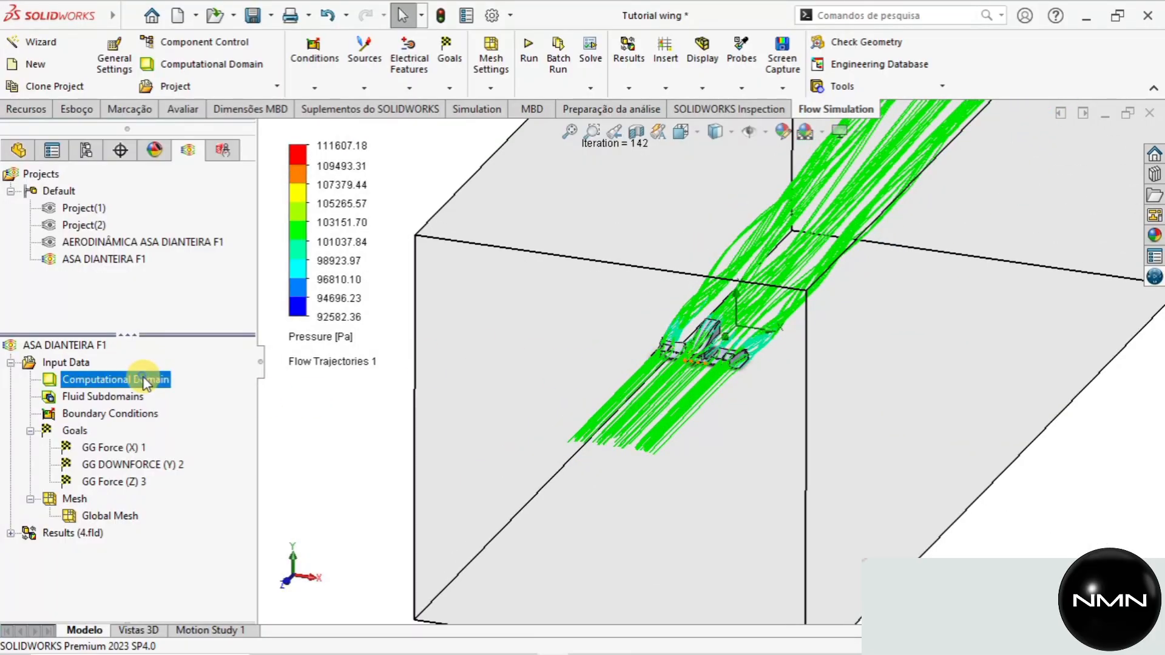
{"action": "right_click", "coordinate": [148, 378]}
{"action": "left_click", "coordinate": [185, 410]}
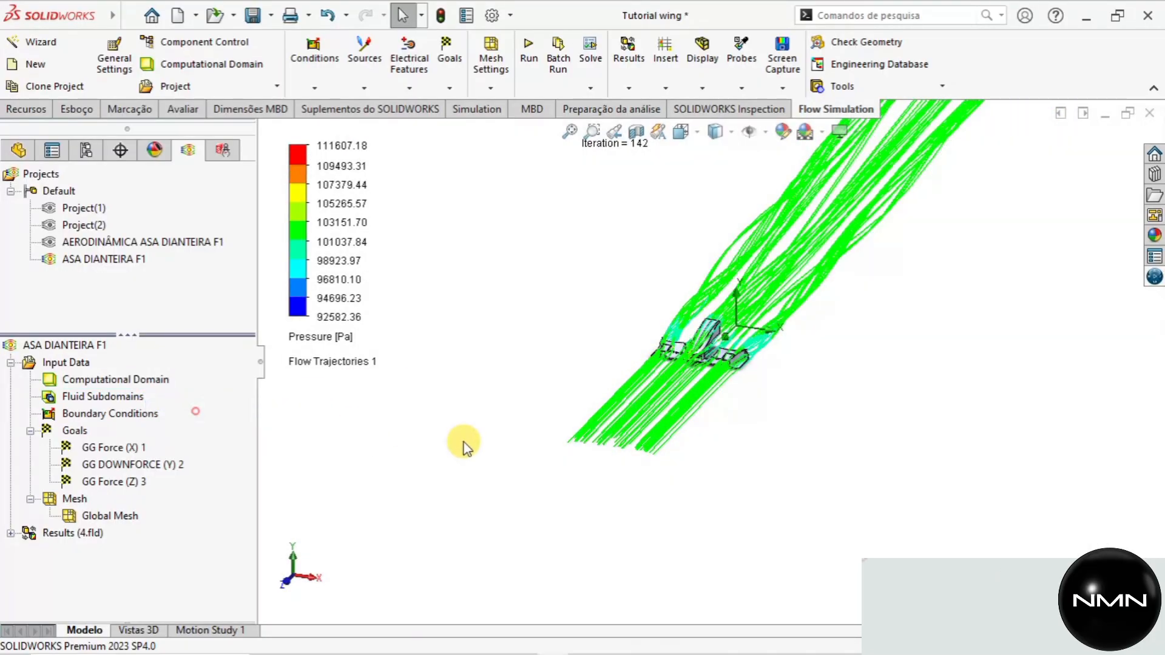
Examine the pressure-coloured trajectories around the wing and nose in isometric view, close up and as a whole.
{"action": "scroll", "coordinate": [706, 348], "scroll_direction": "down", "scroll_amount": 5}
{"action": "scroll", "coordinate": [714, 338], "scroll_direction": "down", "scroll_amount": 3}
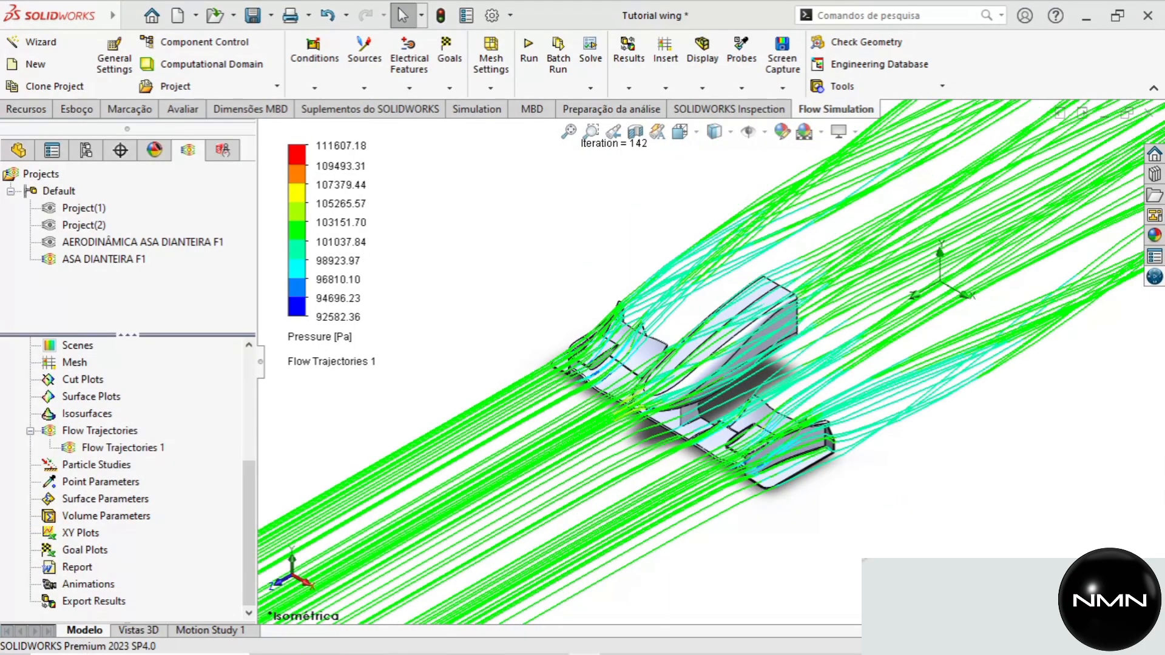
{"action": "scroll", "coordinate": [799, 413], "scroll_direction": "down", "scroll_amount": 2}
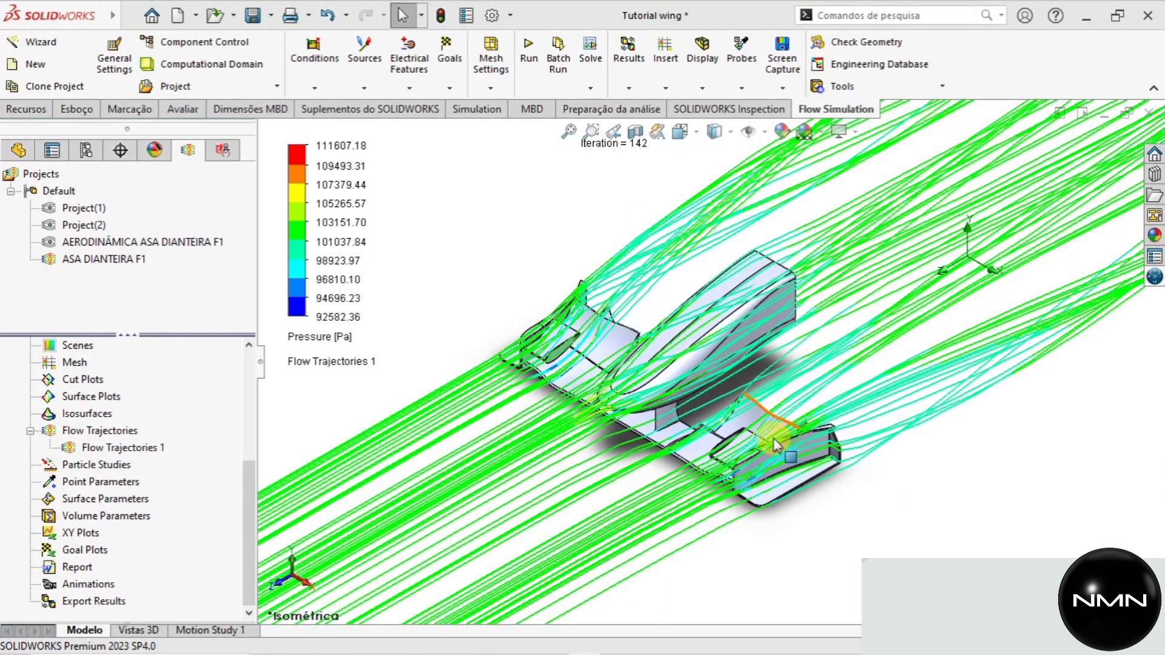
{"action": "scroll", "coordinate": [772, 438], "scroll_direction": "down", "scroll_amount": 3}
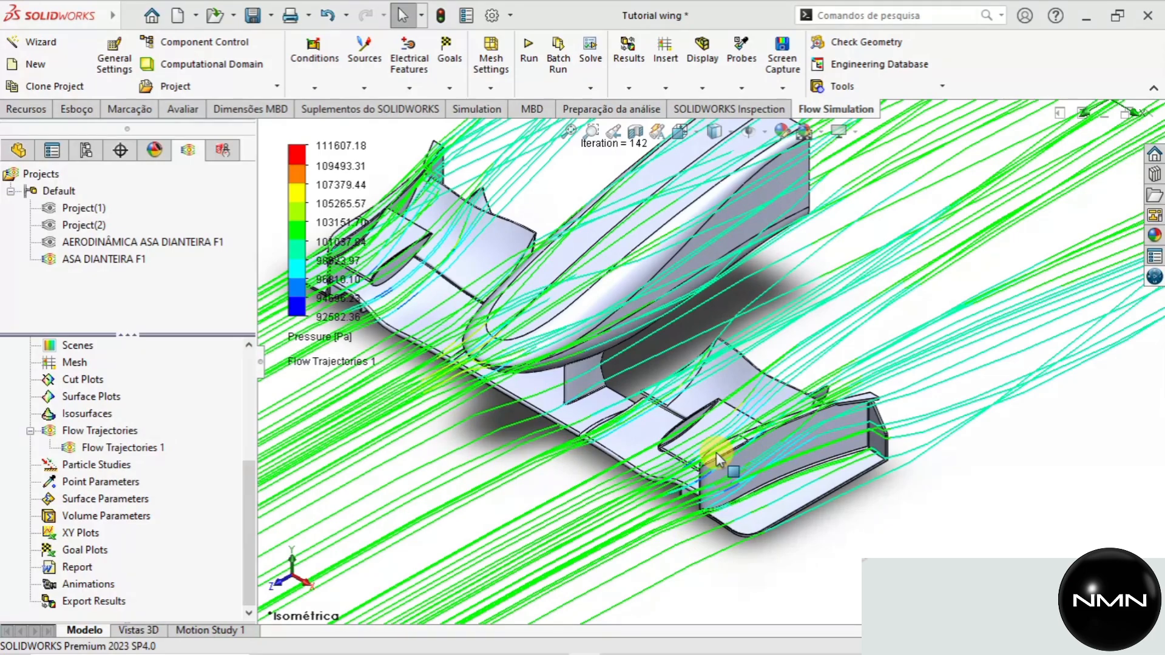
{"action": "scroll", "coordinate": [828, 431], "scroll_direction": "up", "scroll_amount": 5}
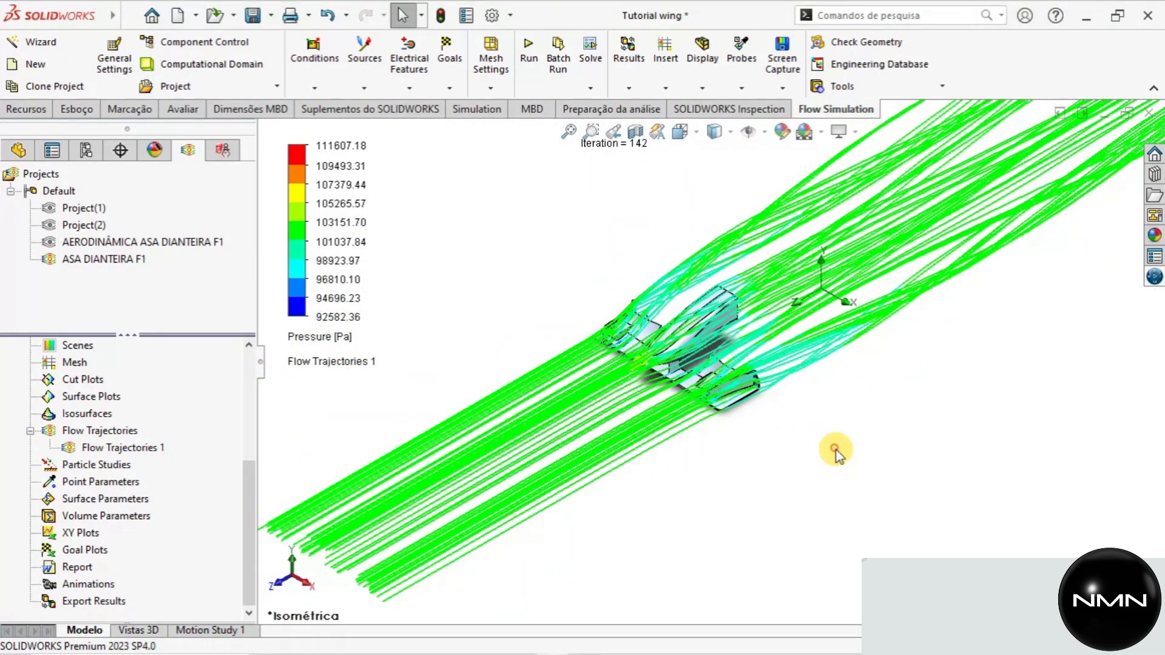
Examine the flow trajectories in front view, checking the swirls around both wing ends close up and as a whole.
{"action": "key", "text": "ctrl+1"}
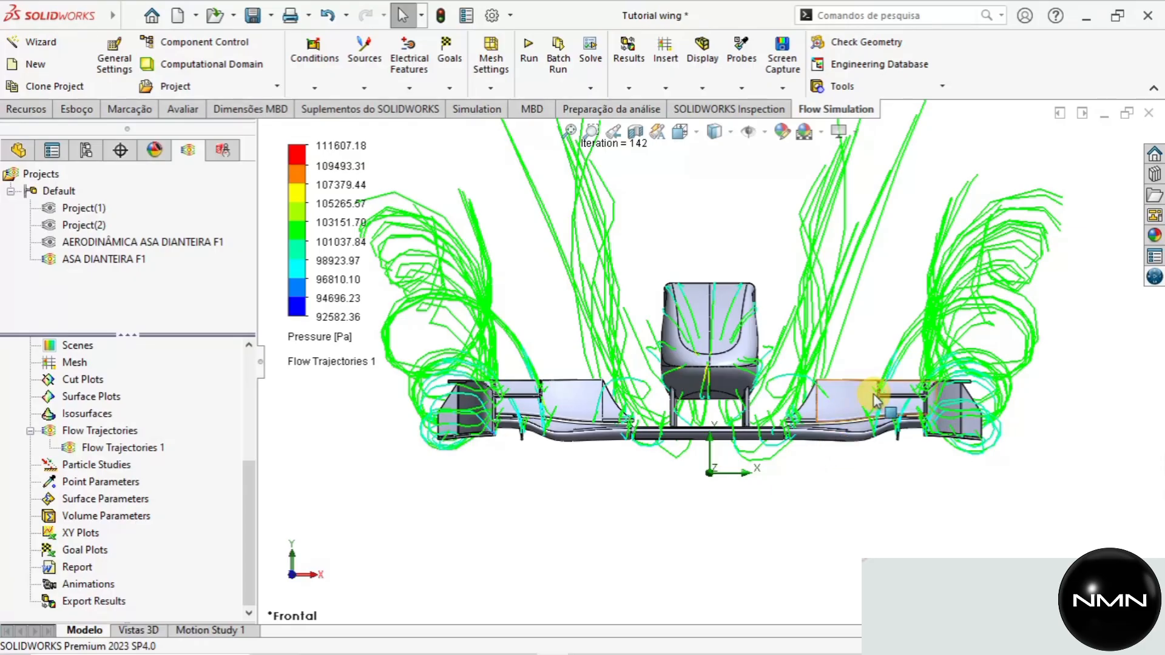
{"action": "scroll", "coordinate": [868, 373], "scroll_direction": "down", "scroll_amount": 5}
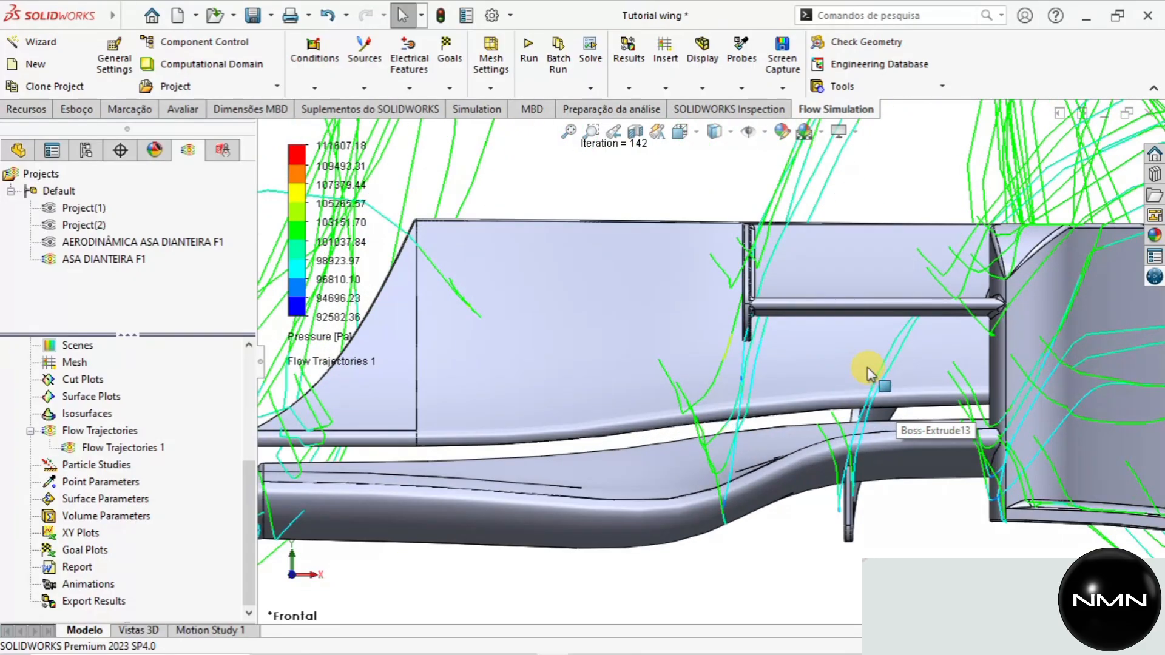
{"action": "scroll", "coordinate": [868, 373], "scroll_direction": "up", "scroll_amount": 6}
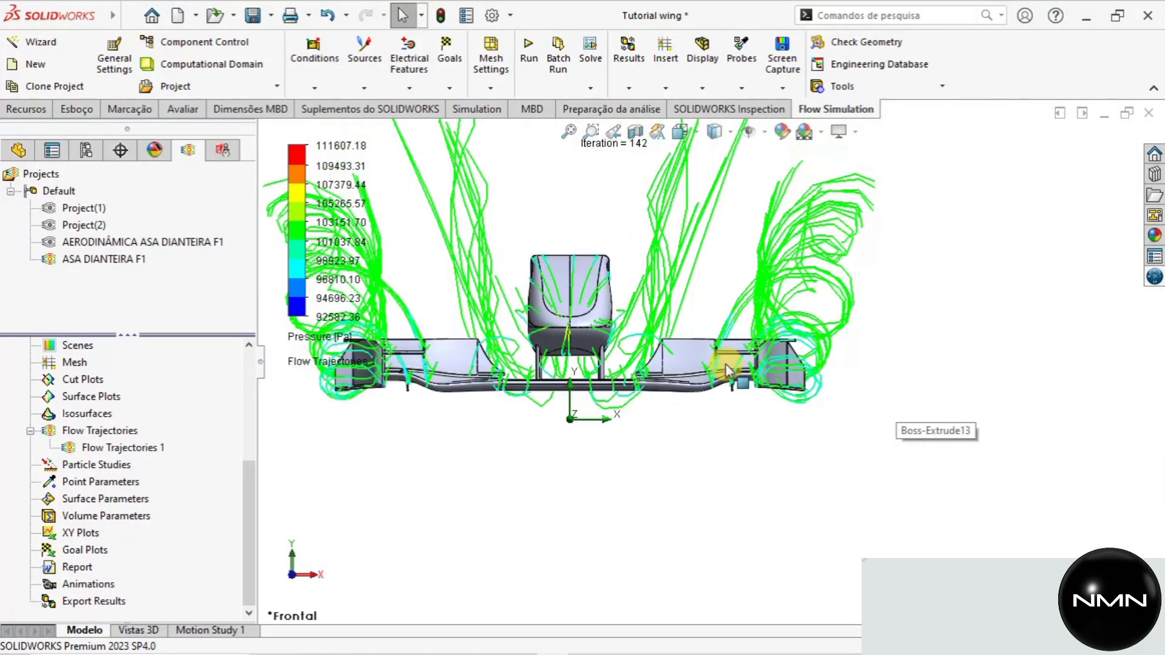
{"action": "scroll", "coordinate": [588, 332], "scroll_direction": "up", "scroll_amount": 4}
{"action": "scroll", "coordinate": [526, 329], "scroll_direction": "down", "scroll_amount": 6}
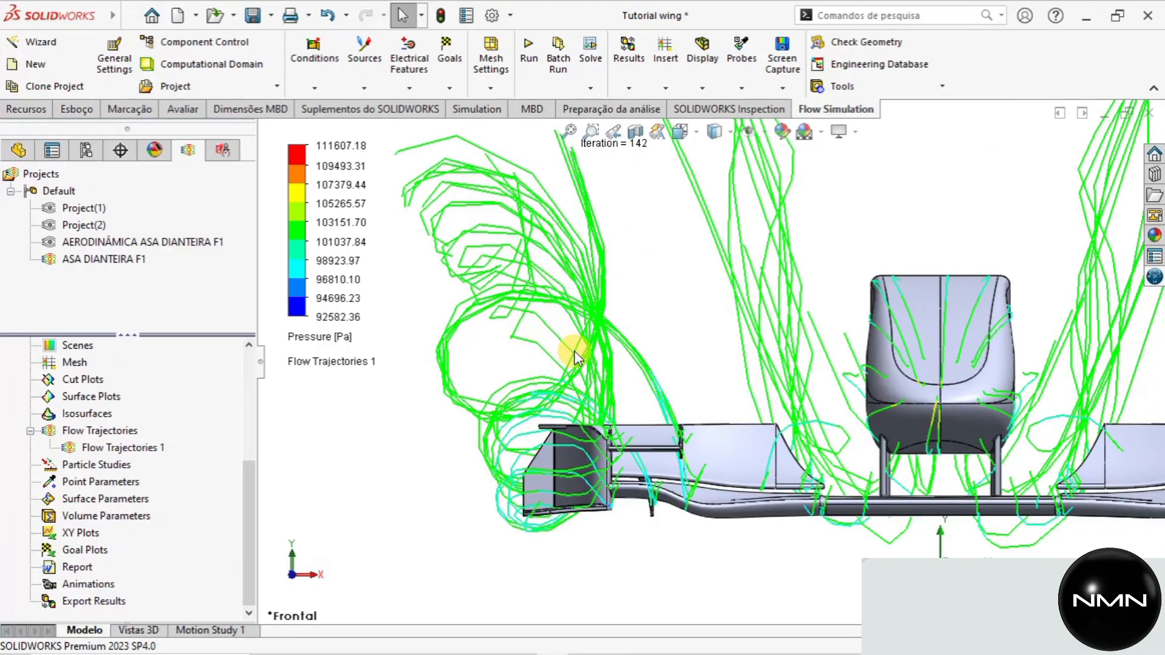
{"action": "scroll", "coordinate": [634, 432], "scroll_direction": "up", "scroll_amount": 2}
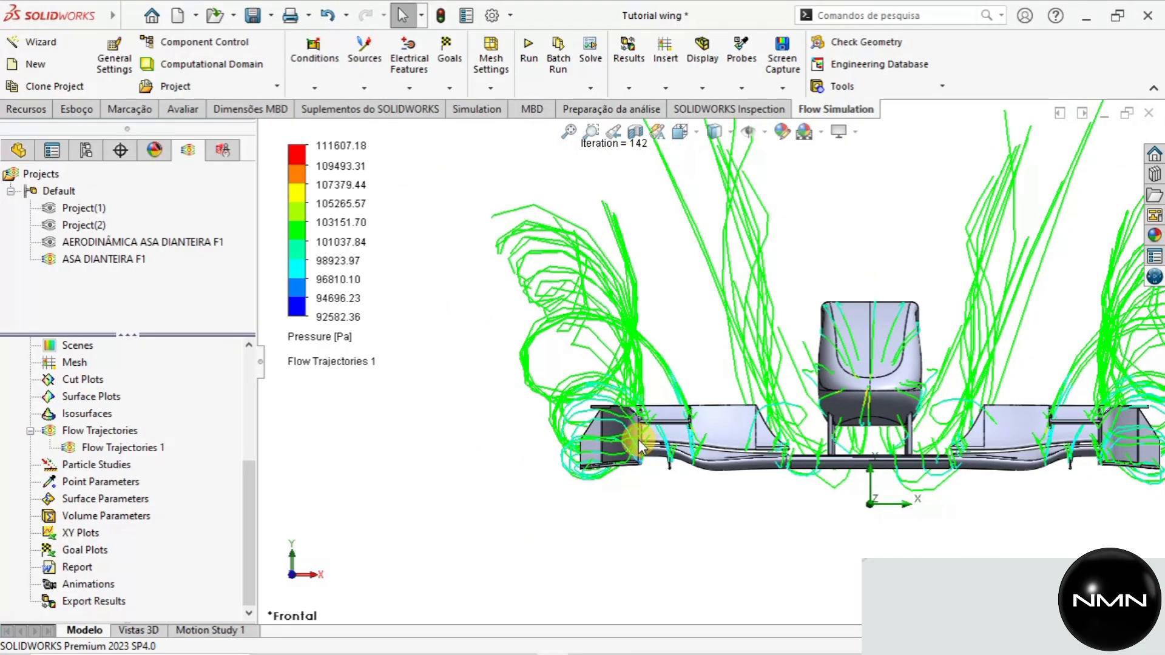
Inspect the trajectories in left side view, focusing on the pressure colours of the flow meeting the nose tip.
{"action": "key", "text": "ctrl+2"}
{"action": "key", "text": "ctrl+3"}
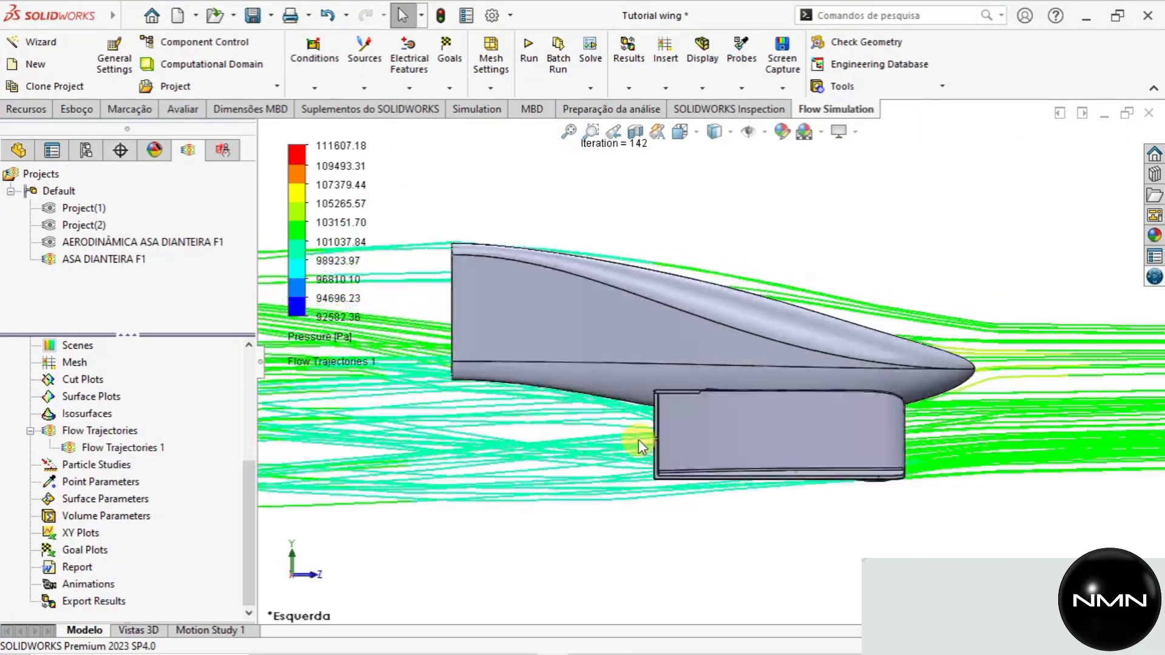
{"action": "scroll", "coordinate": [638, 439], "scroll_direction": "up", "scroll_amount": 3}
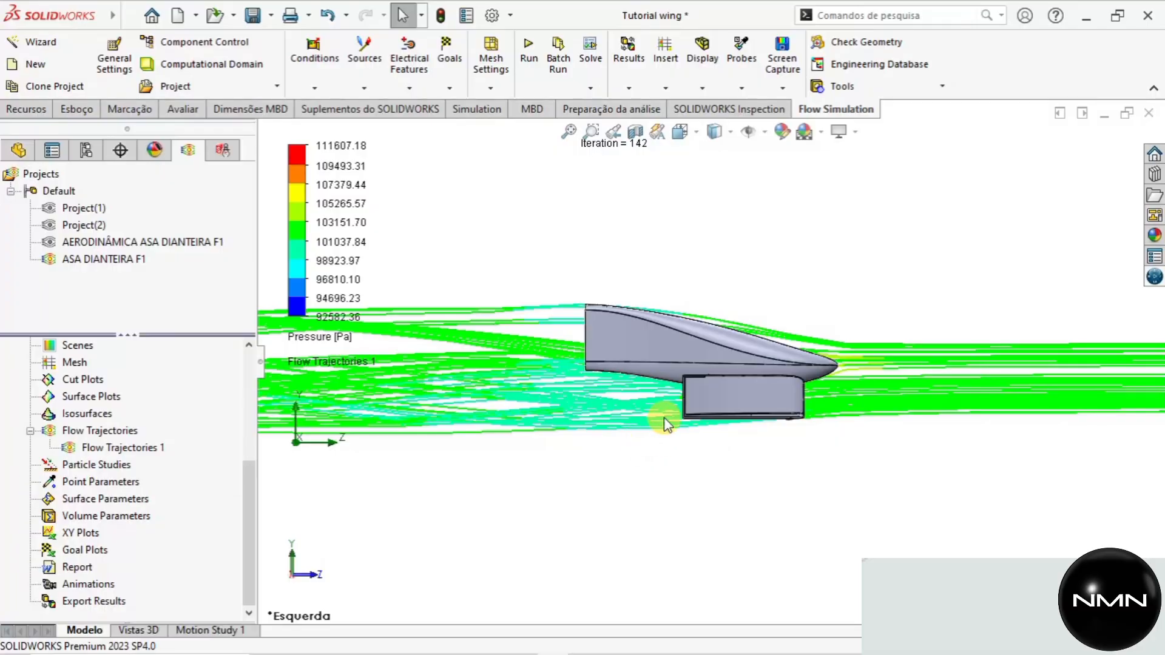
{"action": "middle_click_drag", "start_coordinate": [669, 419], "coordinate": [685, 482]}
{"action": "key", "text": "ctrl+3"}
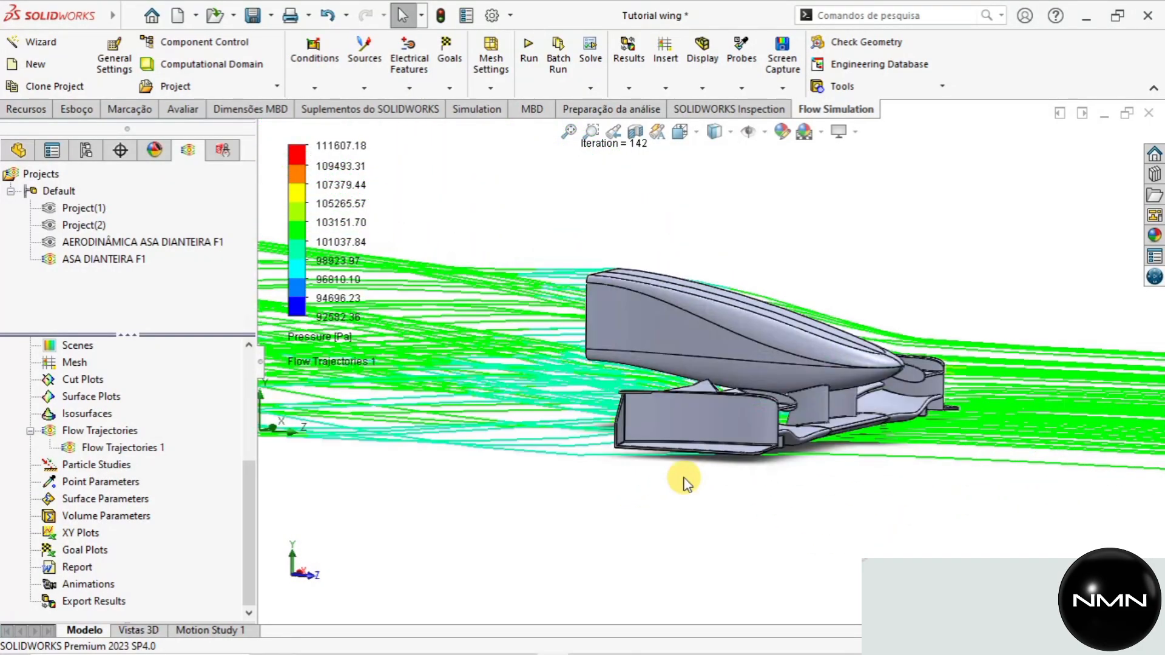
{"action": "scroll", "coordinate": [947, 366], "scroll_direction": "down", "scroll_amount": 5}
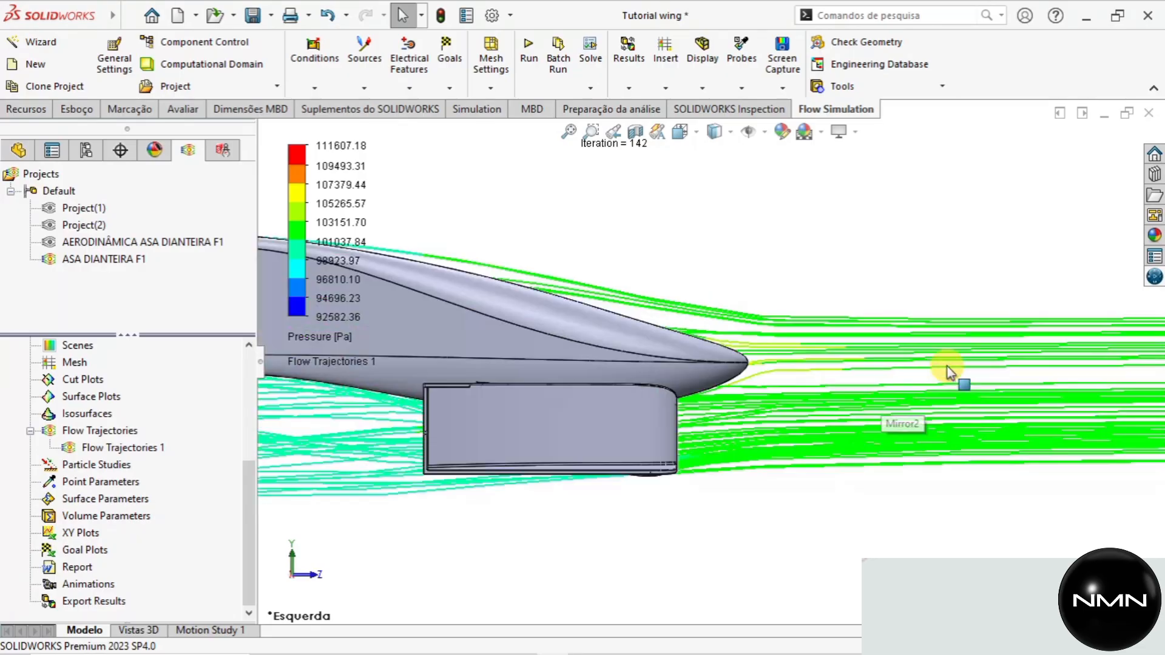
{"action": "scroll", "coordinate": [801, 315], "scroll_direction": "up", "scroll_amount": 1}
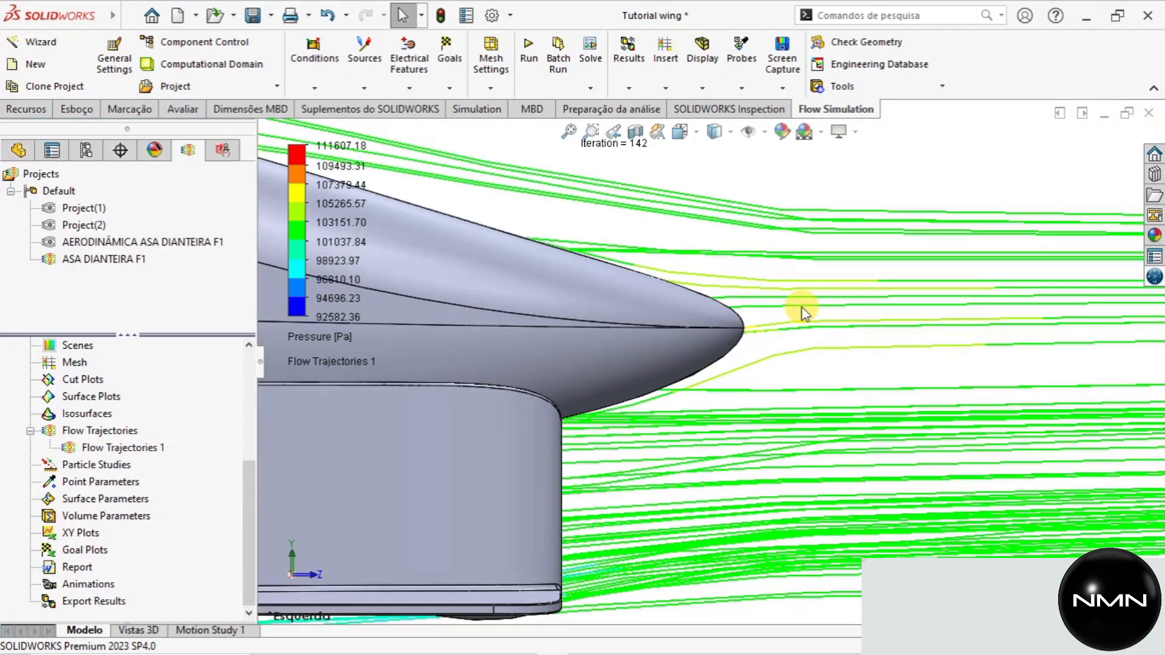
{"action": "scroll", "coordinate": [740, 309], "scroll_direction": "up", "scroll_amount": 2}
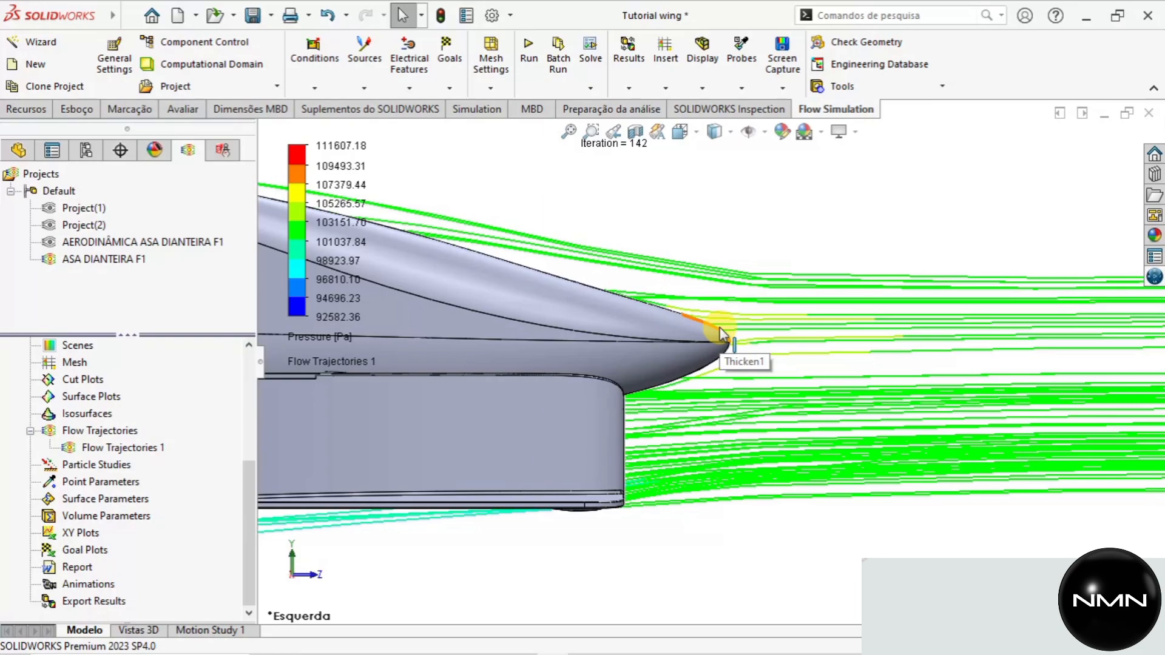
{"action": "middle_click_drag", "start_coordinate": [626, 229], "coordinate": [855, 322], "text": "ctrl"}
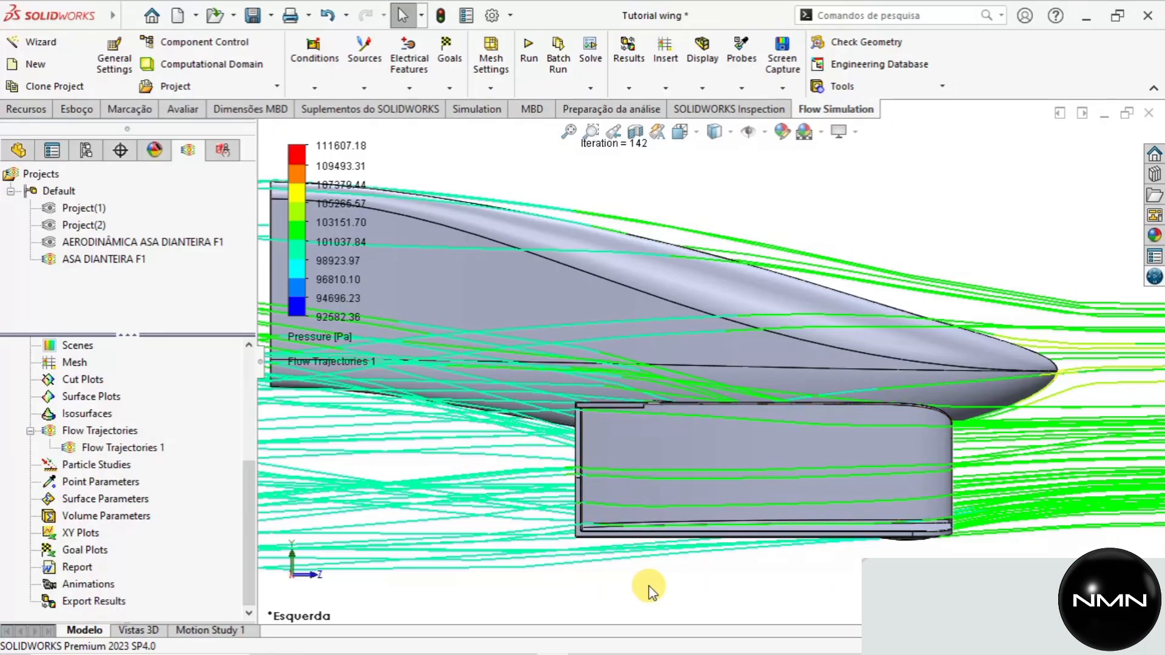
Follow the trajectories in left side view from the wing and nose downstream through the wake.
{"action": "scroll", "coordinate": [649, 435], "scroll_direction": "up", "scroll_amount": 3}
{"action": "middle_click_drag", "start_coordinate": [603, 510], "coordinate": [836, 522], "text": "ctrl"}
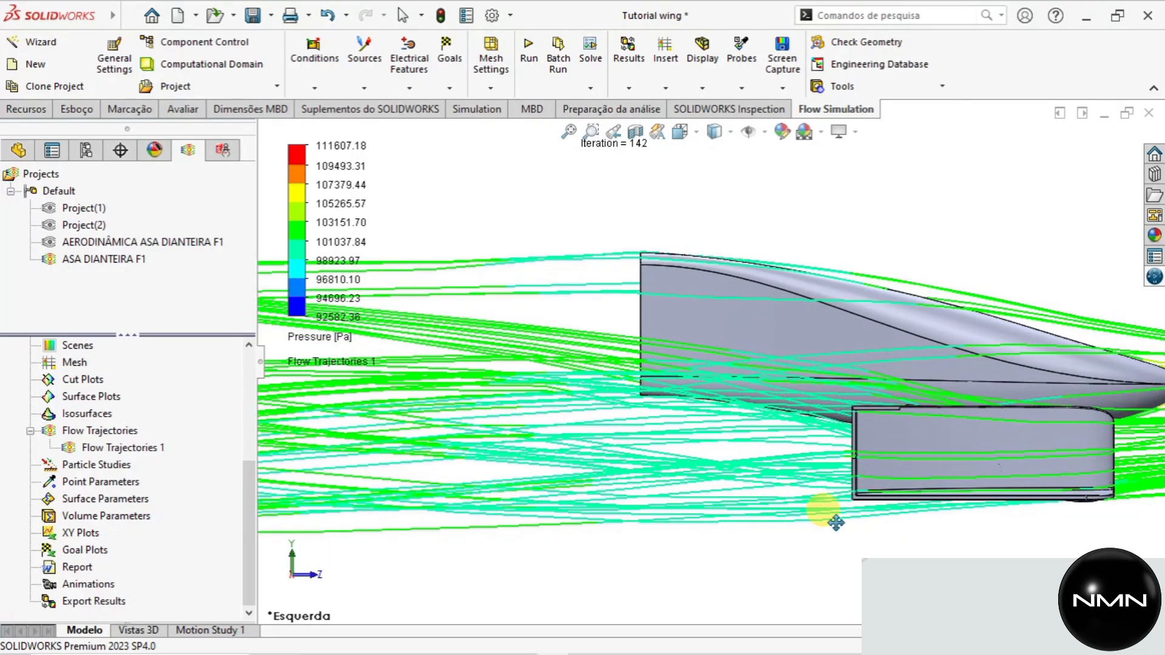
{"action": "middle_click_drag", "start_coordinate": [745, 558], "coordinate": [780, 554], "text": "ctrl"}
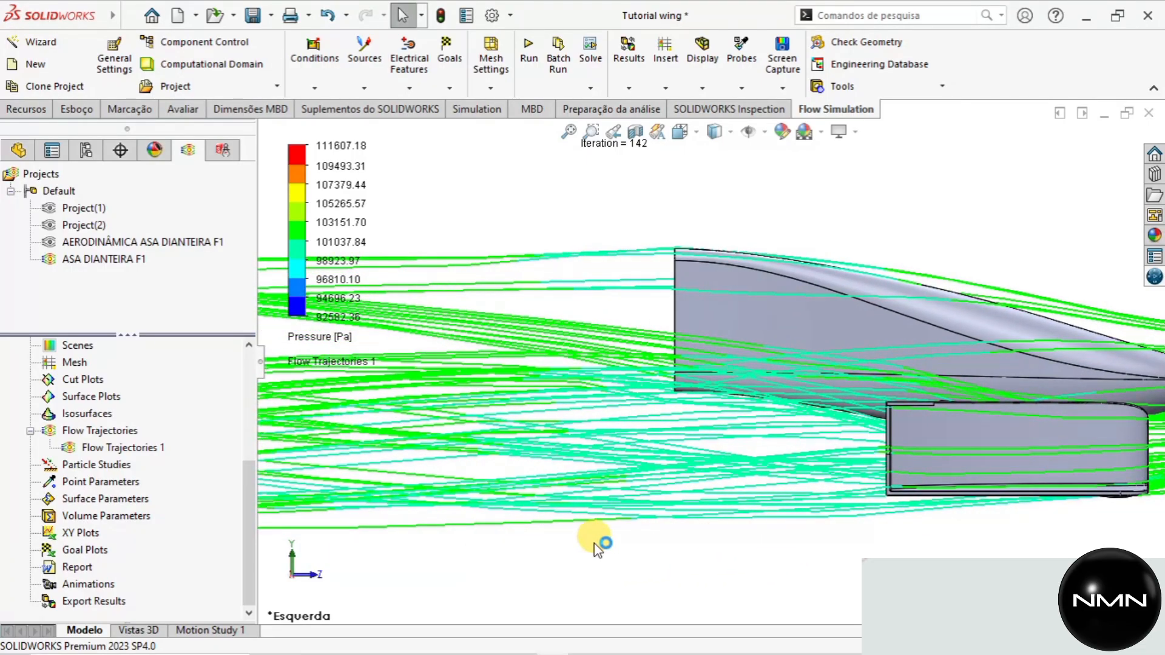
{"action": "middle_click_drag", "start_coordinate": [597, 549], "coordinate": [858, 533], "text": "ctrl"}
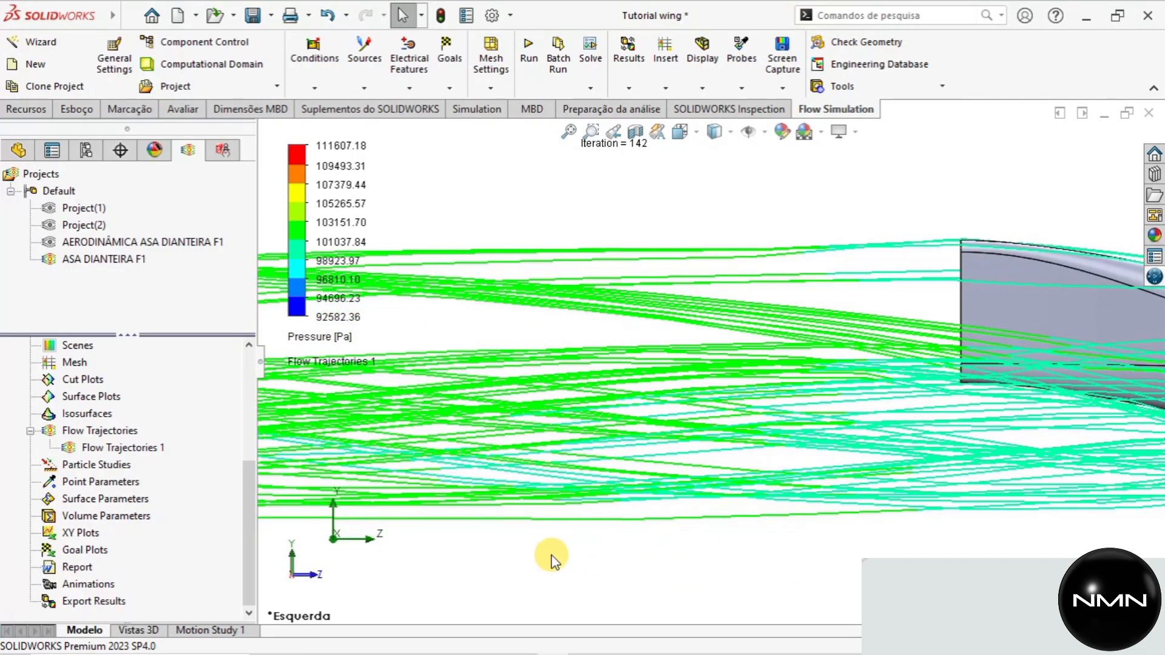
{"action": "scroll", "coordinate": [720, 413], "scroll_direction": "up", "scroll_amount": 3}
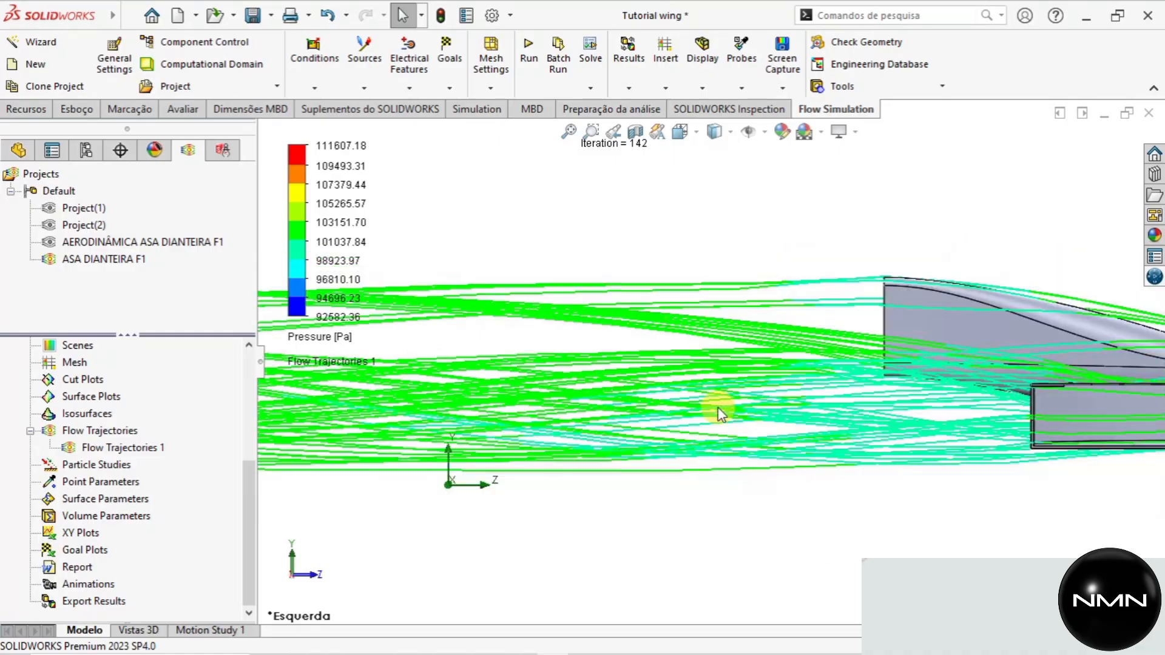
{"action": "scroll", "coordinate": [720, 413], "scroll_direction": "up", "scroll_amount": 2}
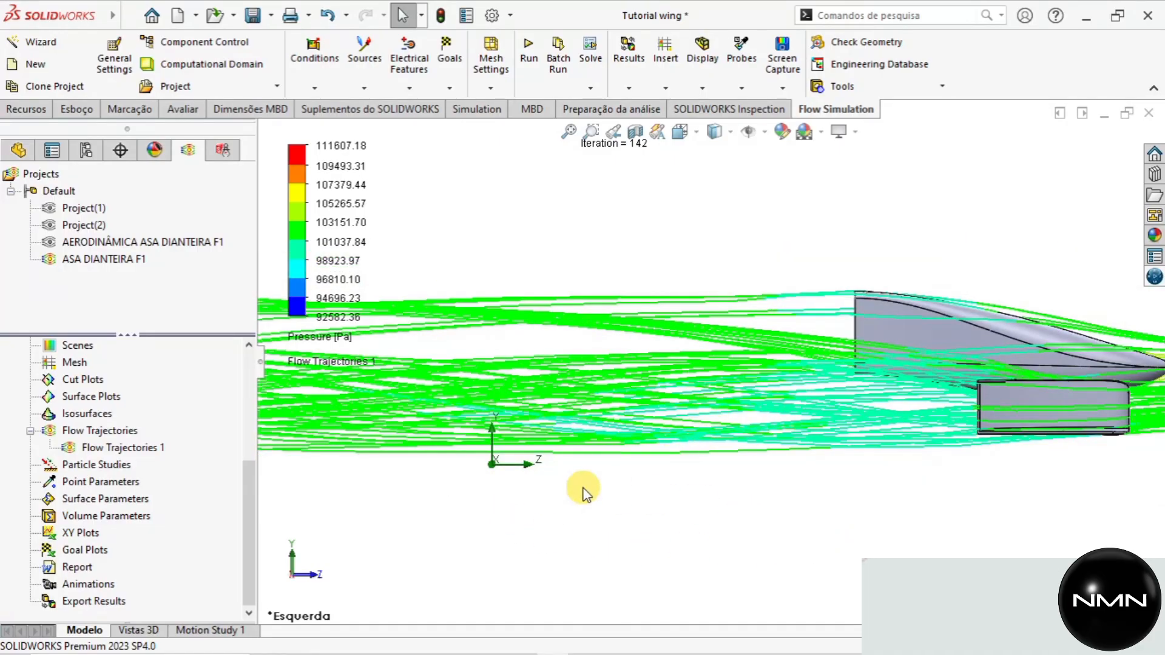
{"action": "middle_click_drag", "start_coordinate": [494, 267], "coordinate": [966, 290], "text": "ctrl"}
{"action": "scroll", "coordinate": [653, 439], "scroll_direction": "up", "scroll_amount": 2}
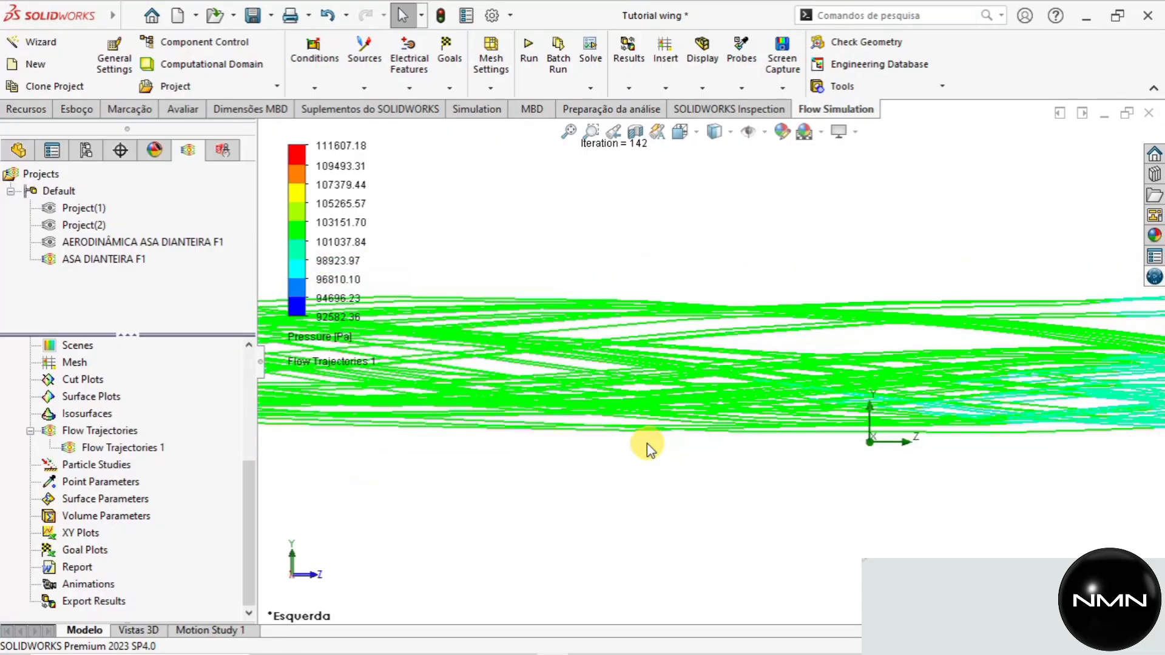
{"action": "scroll", "coordinate": [647, 449], "scroll_direction": "up", "scroll_amount": 1}
{"action": "middle_click_drag", "start_coordinate": [559, 468], "coordinate": [489, 448], "text": "ctrl"}
Examine the trajectories around the nose and end plate in right side view, including the wake behind them.
{"action": "key", "text": "ctrl+4"}
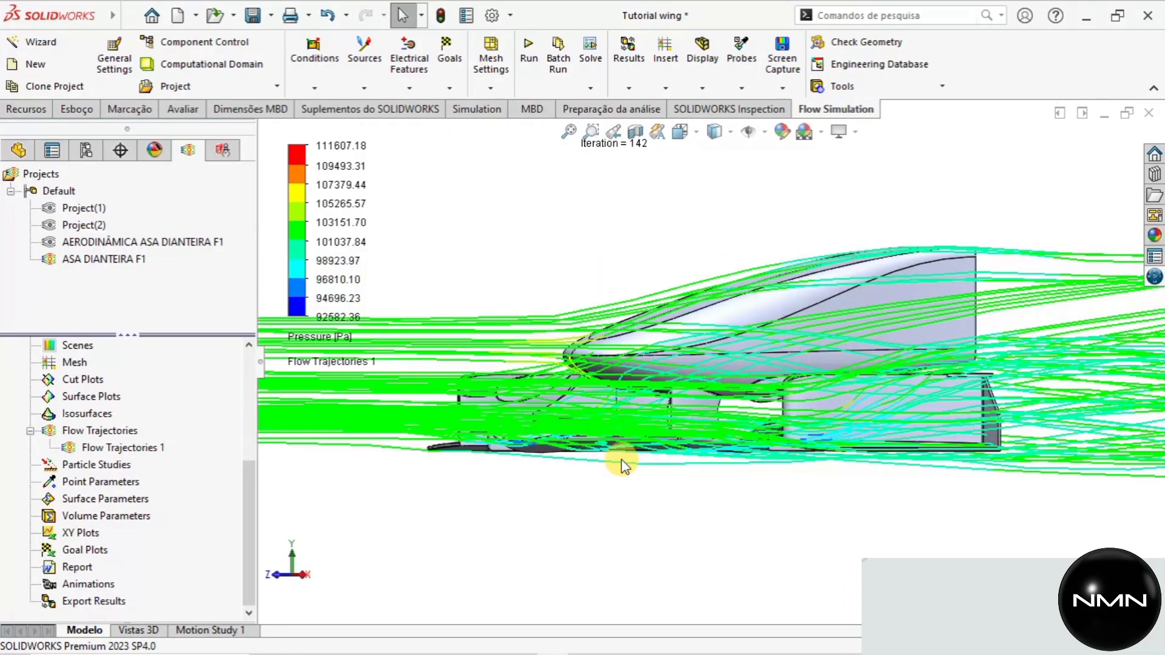
{"action": "scroll", "coordinate": [621, 460], "scroll_direction": "up", "scroll_amount": 1}
{"action": "scroll", "coordinate": [903, 431], "scroll_direction": "down", "scroll_amount": 1}
{"action": "scroll", "coordinate": [903, 431], "scroll_direction": "down", "scroll_amount": 1}
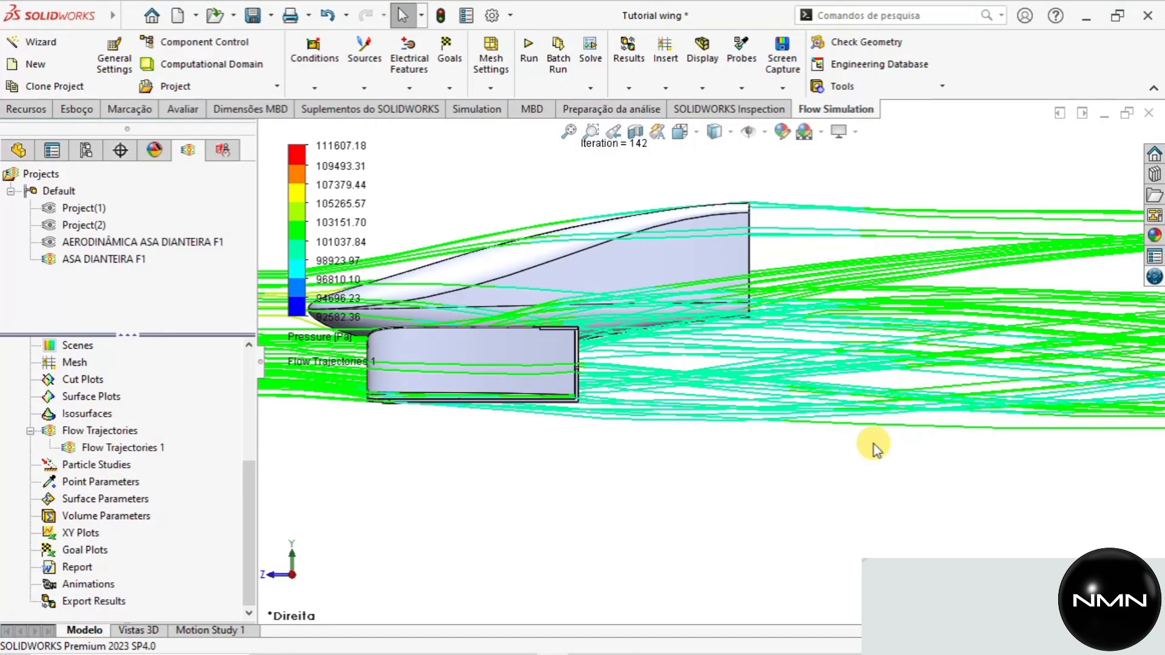
{"action": "scroll", "coordinate": [874, 444], "scroll_direction": "up", "scroll_amount": 3}
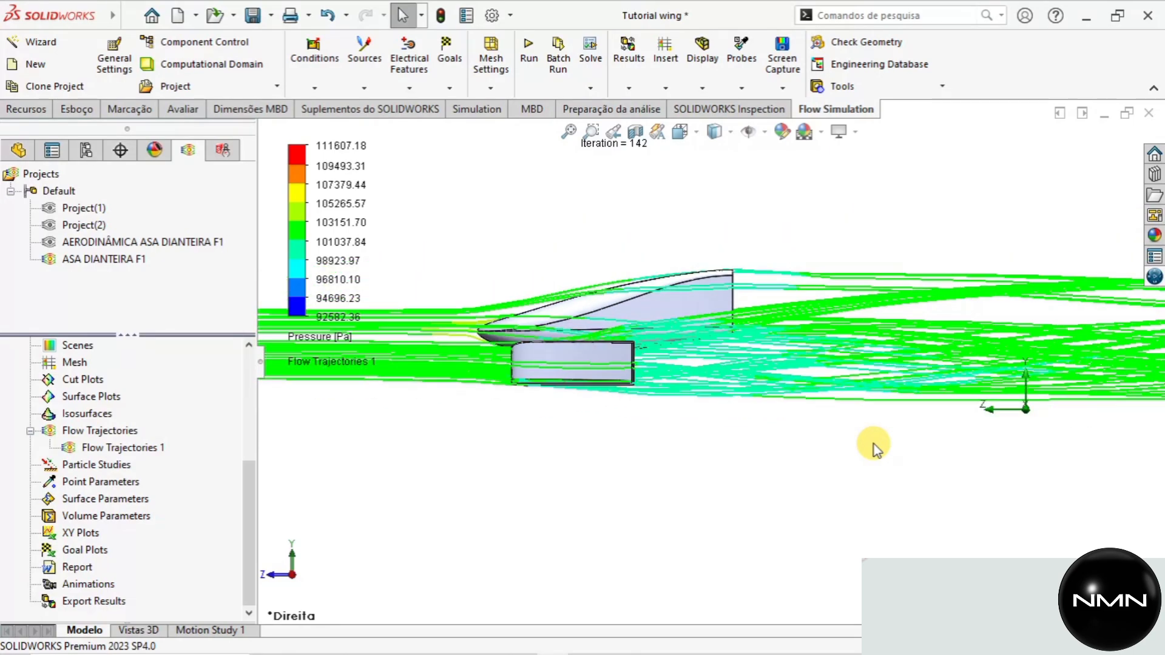
Inspect the trajectories in top view, looking closely at the flow over the nose, wing flaps and +X end plate.
{"action": "key", "text": "ctrl+5"}
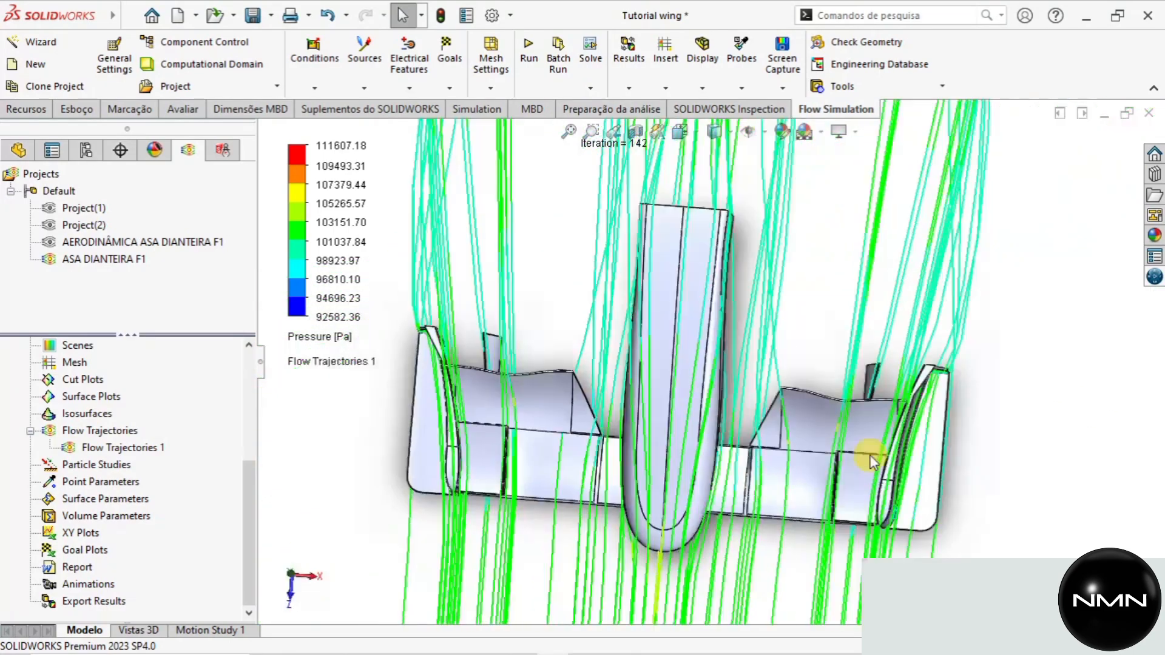
{"action": "scroll", "coordinate": [849, 462], "scroll_direction": "up", "scroll_amount": 1}
{"action": "scroll", "coordinate": [782, 485], "scroll_direction": "up", "scroll_amount": 1}
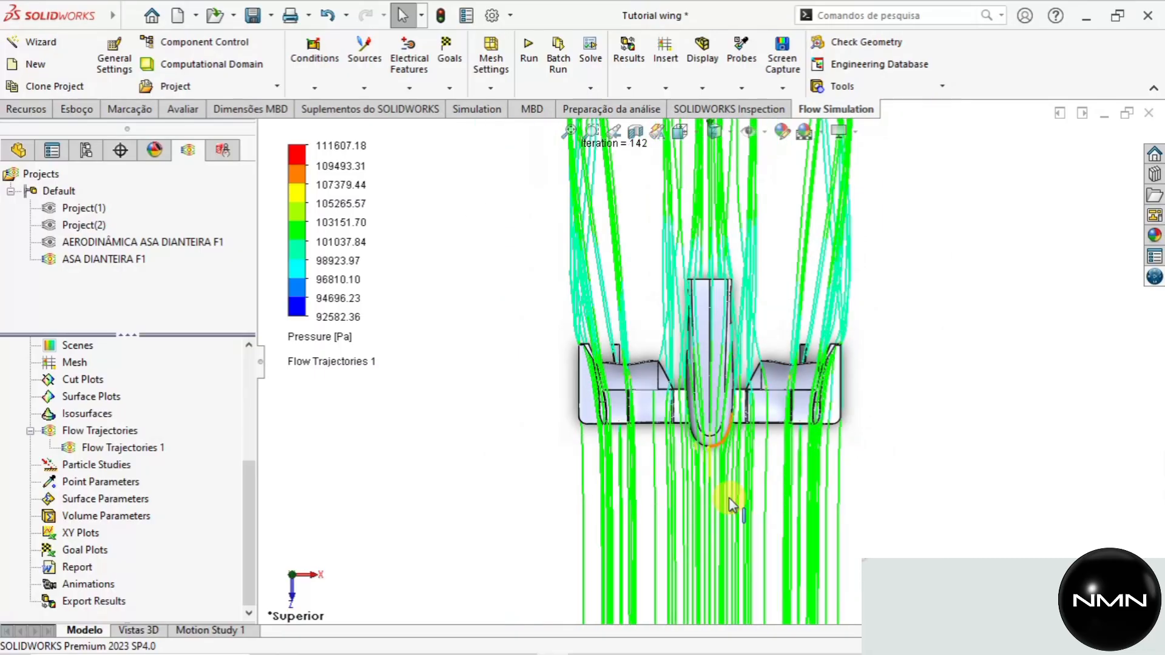
{"action": "scroll", "coordinate": [728, 459], "scroll_direction": "up", "scroll_amount": 1}
{"action": "scroll", "coordinate": [728, 455], "scroll_direction": "down", "scroll_amount": 1}
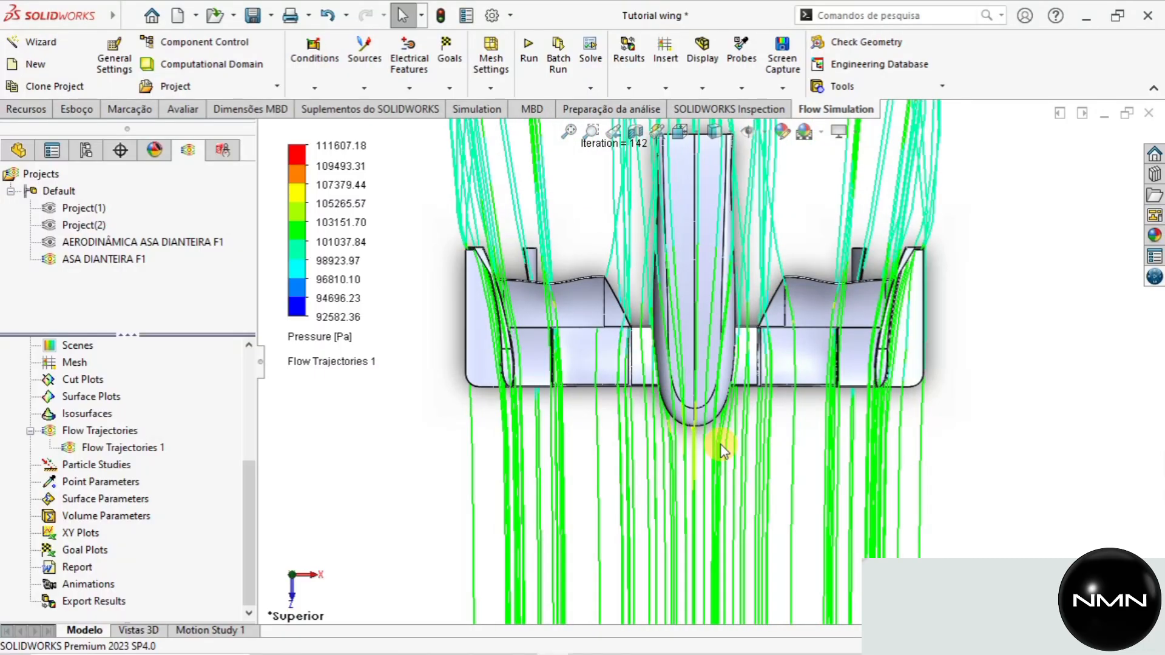
{"action": "scroll", "coordinate": [628, 363], "scroll_direction": "down", "scroll_amount": 1}
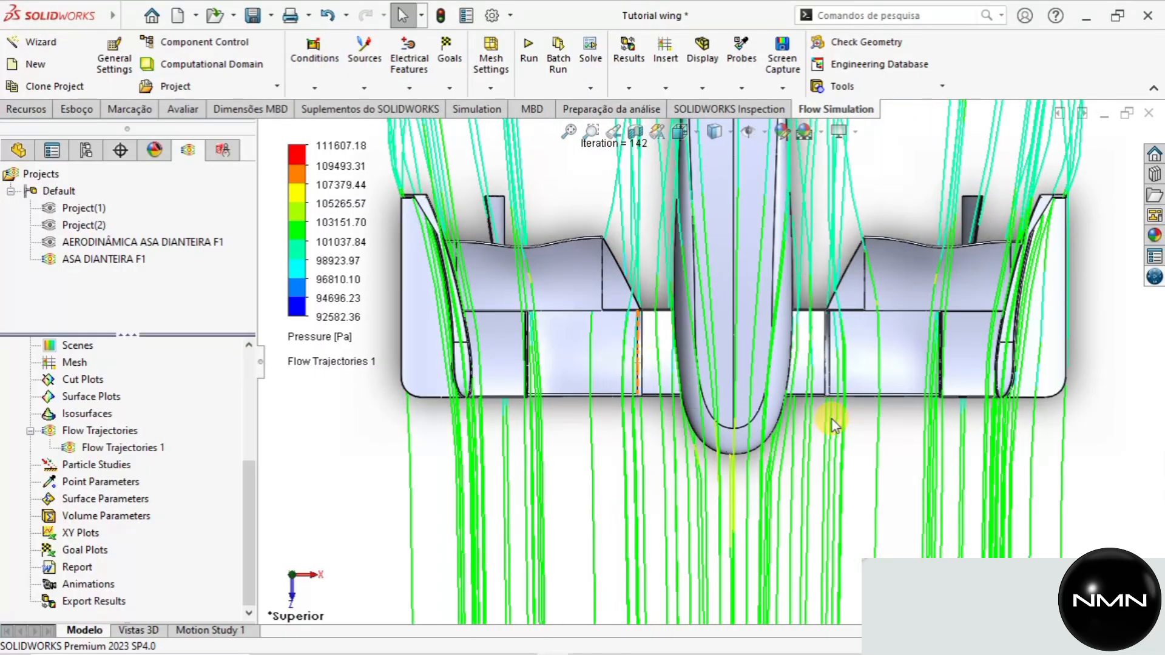
{"action": "scroll", "coordinate": [1032, 341], "scroll_direction": "down", "scroll_amount": 1}
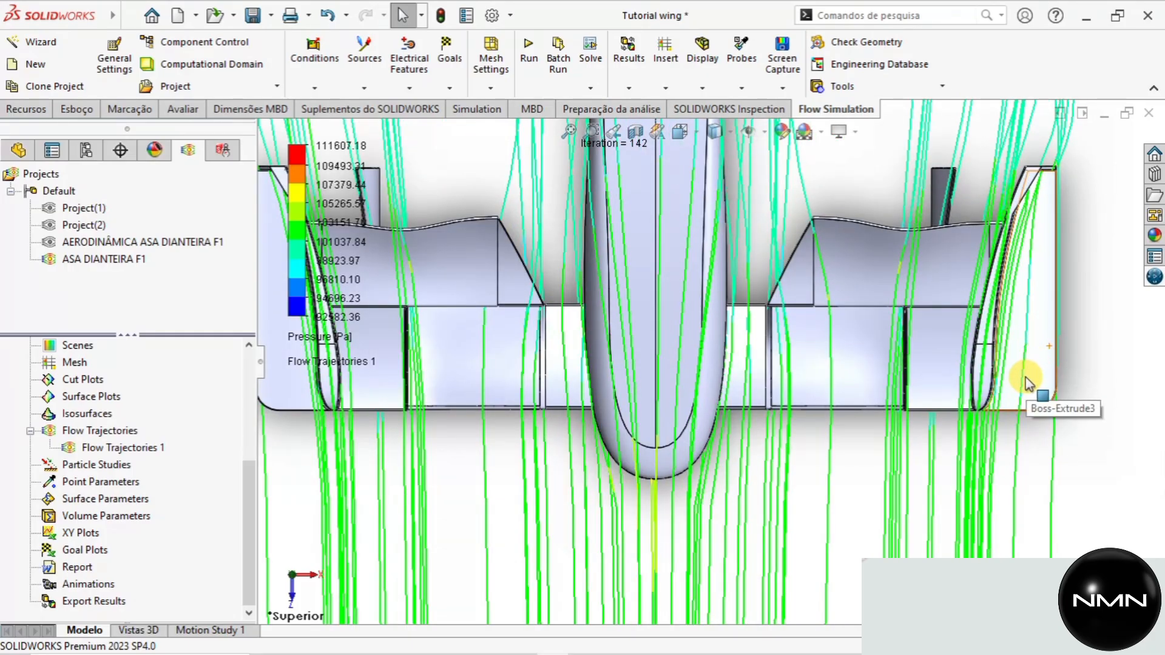
{"action": "scroll", "coordinate": [1025, 381], "scroll_direction": "down", "scroll_amount": 1}
{"action": "scroll", "coordinate": [1007, 386], "scroll_direction": "up", "scroll_amount": 1}
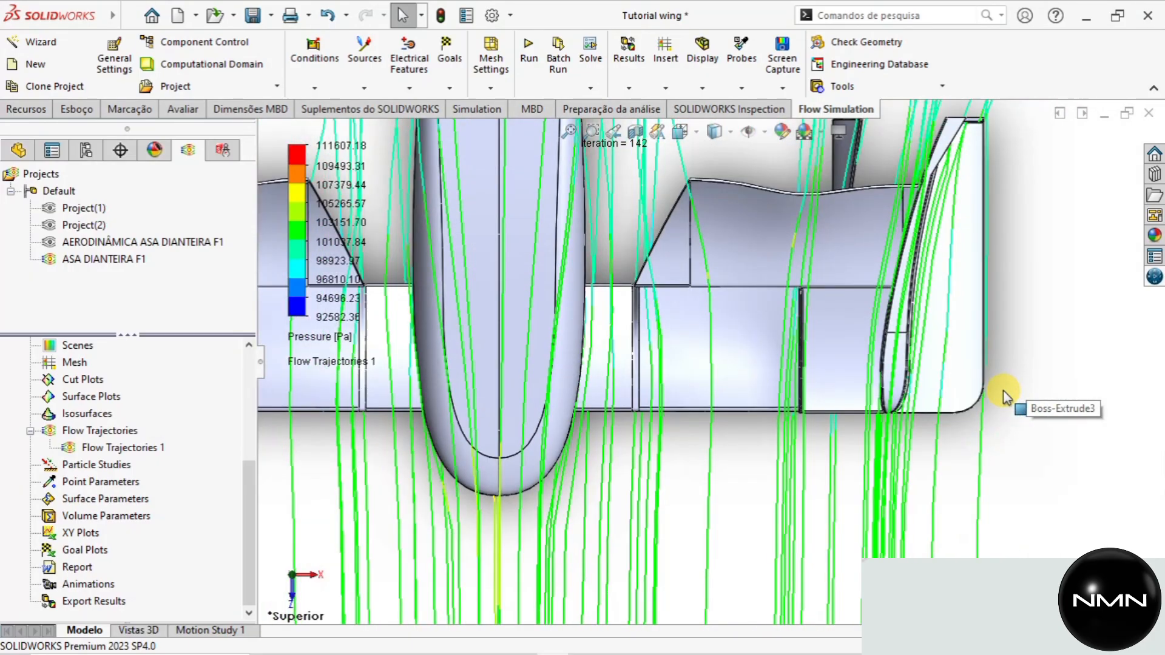
{"action": "scroll", "coordinate": [1035, 474], "scroll_direction": "up", "scroll_amount": 3}
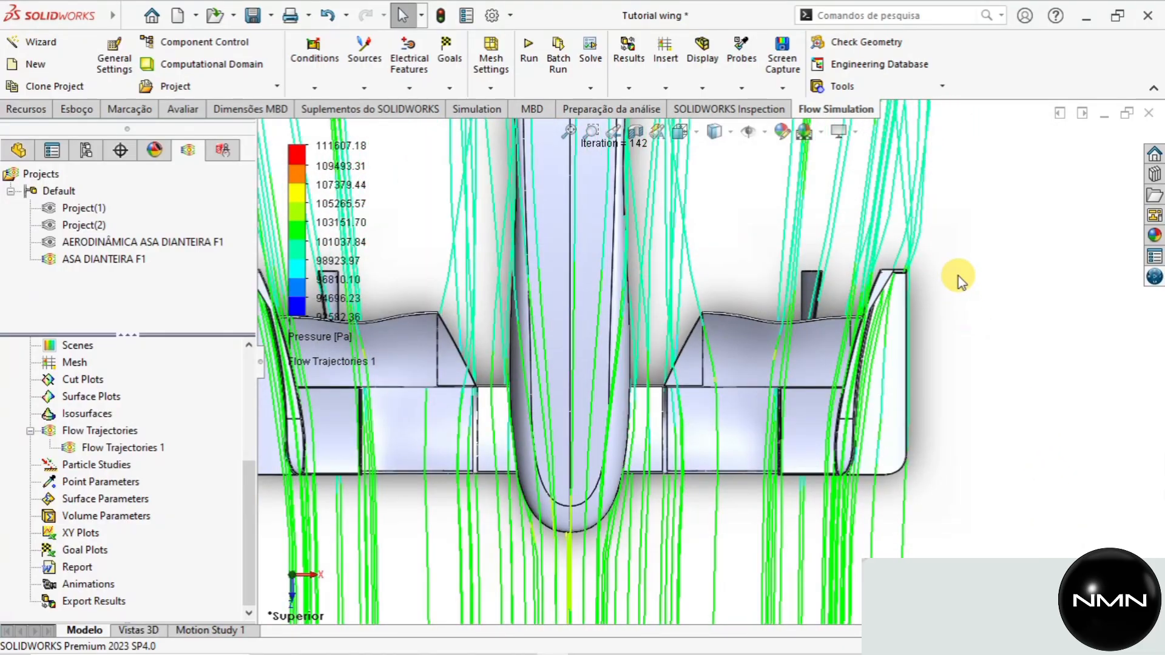
Follow the trajectories in top view downstream of the wing, then return to the wing and nose close up.
{"action": "middle_click_drag", "start_coordinate": [959, 277], "coordinate": [991, 458], "text": "ctrl"}
{"action": "scroll", "coordinate": [1002, 425], "scroll_direction": "up", "scroll_amount": 1}
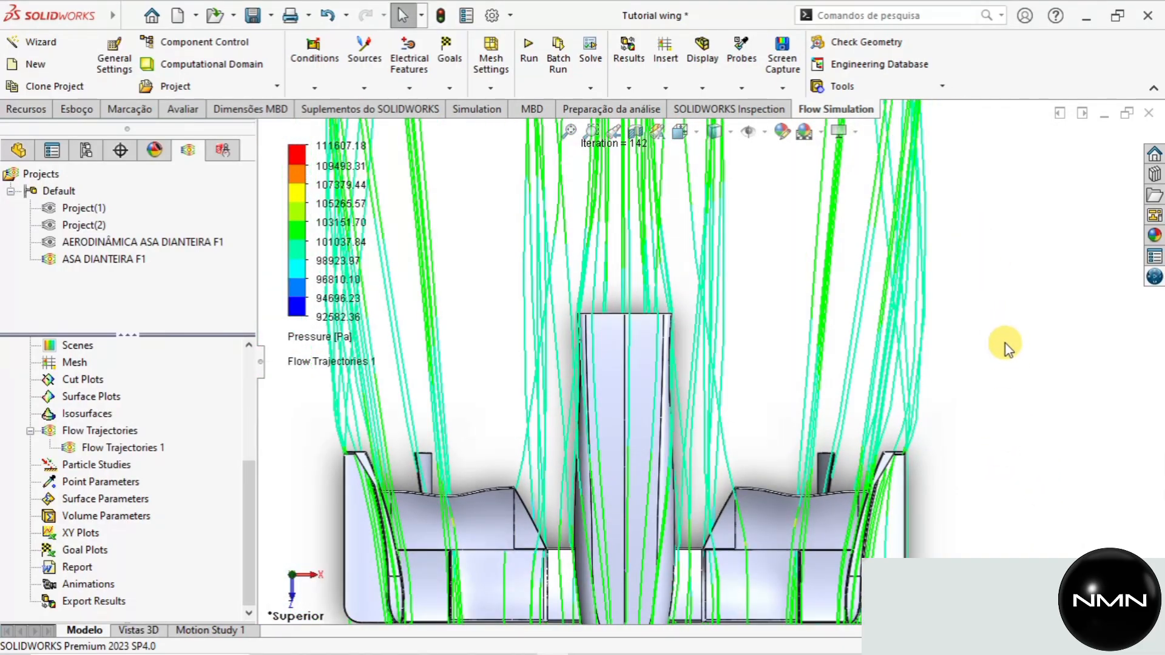
{"action": "middle_click_drag", "start_coordinate": [1019, 410], "coordinate": [1023, 436], "text": "ctrl"}
{"action": "middle_click_drag", "start_coordinate": [966, 225], "coordinate": [1020, 496], "text": "ctrl"}
{"action": "scroll", "coordinate": [890, 313], "scroll_direction": "up", "scroll_amount": 2}
{"action": "scroll", "coordinate": [889, 313], "scroll_direction": "up", "scroll_amount": 2}
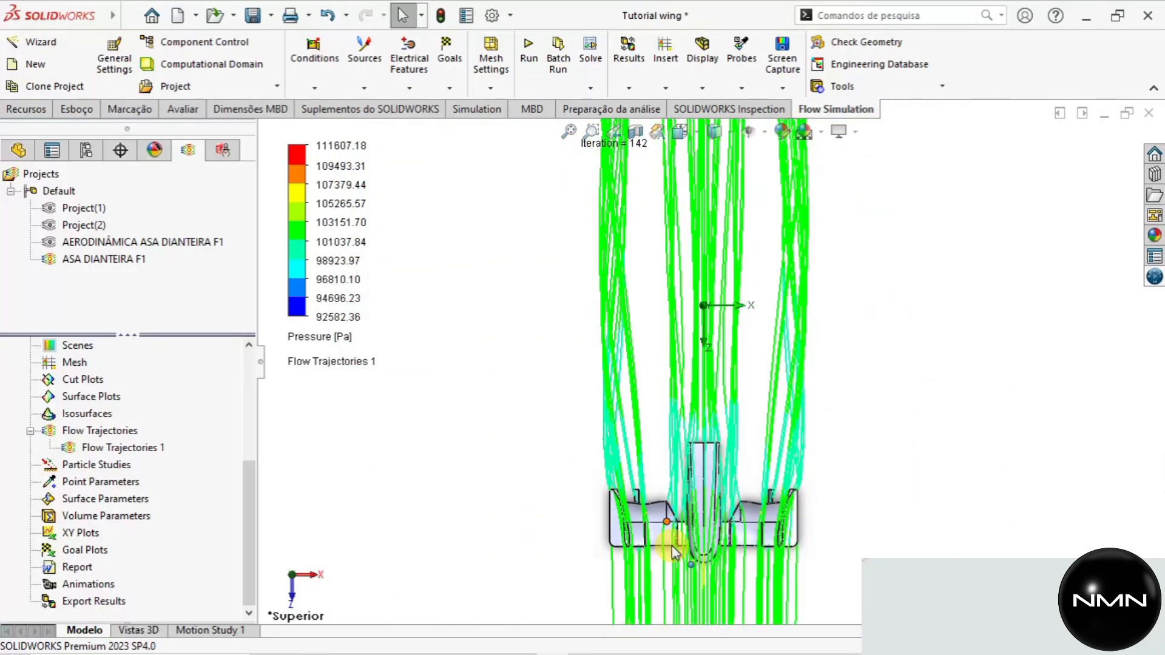
{"action": "scroll", "coordinate": [764, 489], "scroll_direction": "up", "scroll_amount": 3}
{"action": "scroll", "coordinate": [676, 551], "scroll_direction": "down", "scroll_amount": 1}
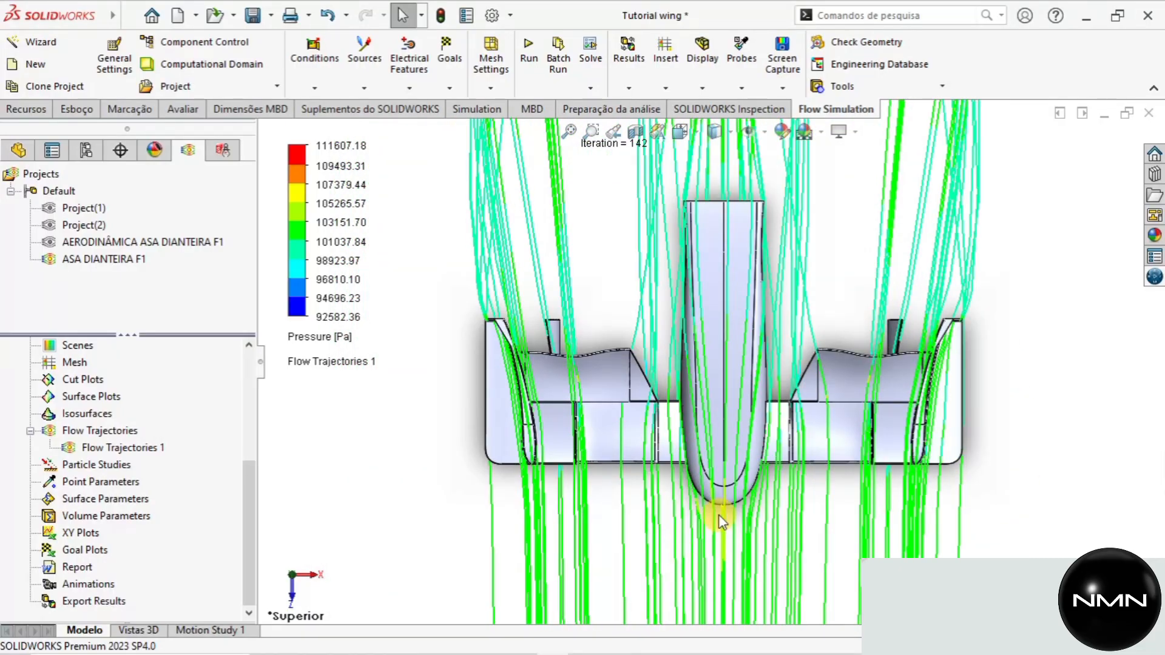
Examine the trajectories under the wing and nose in bottom view, close up and as a whole.
{"action": "key", "text": "ctrl+6"}
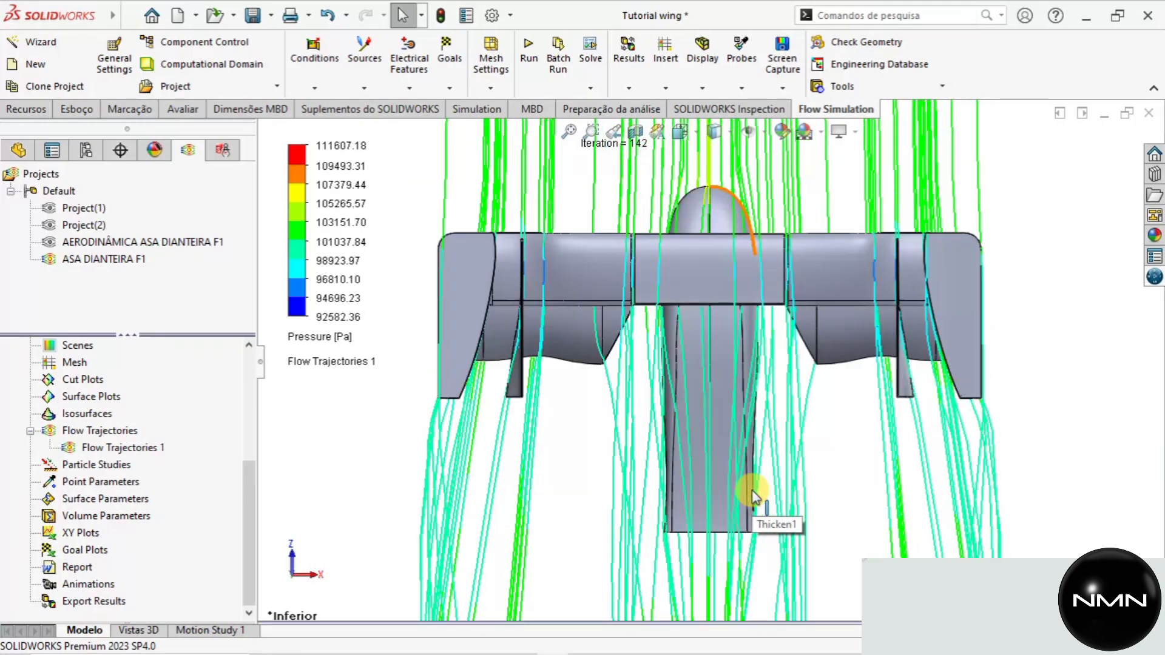
{"action": "scroll", "coordinate": [776, 412], "scroll_direction": "down", "scroll_amount": 3}
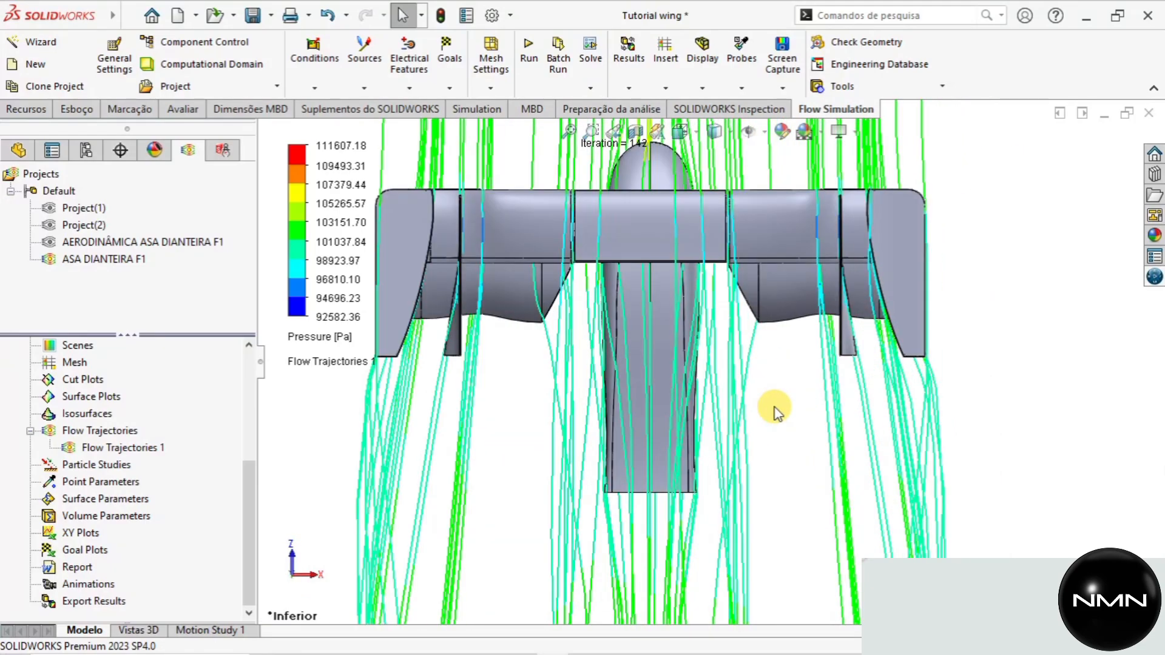
{"action": "scroll", "coordinate": [774, 408], "scroll_direction": "up", "scroll_amount": 2}
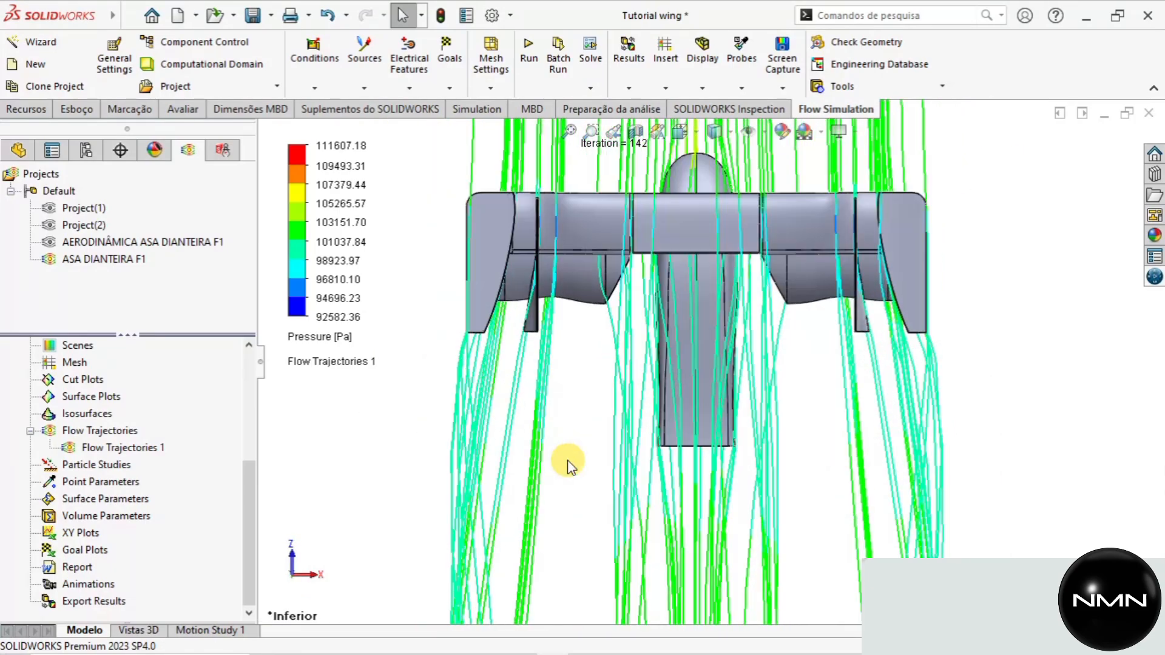
{"action": "scroll", "coordinate": [595, 438], "scroll_direction": "up", "scroll_amount": 2}
{"action": "scroll", "coordinate": [631, 408], "scroll_direction": "up", "scroll_amount": 2}
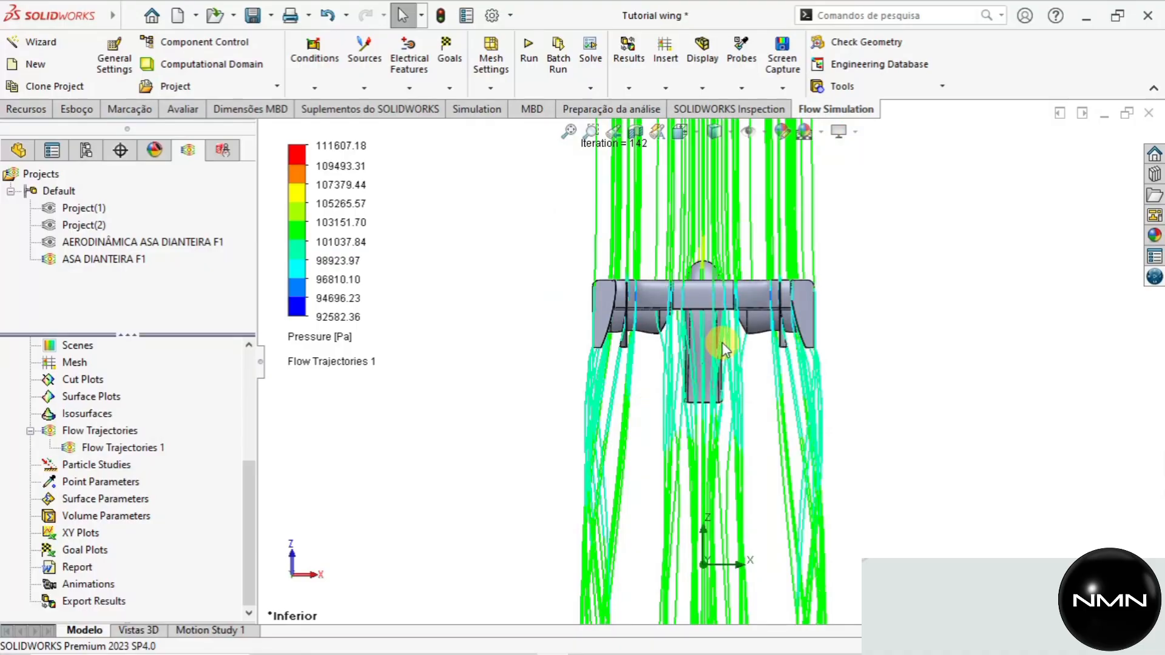
Examine the trajectories around the wing and nose in isometric view and from rotated viewpoints, close up and as a whole.
{"action": "scroll", "coordinate": [737, 335], "scroll_direction": "down", "scroll_amount": 1}
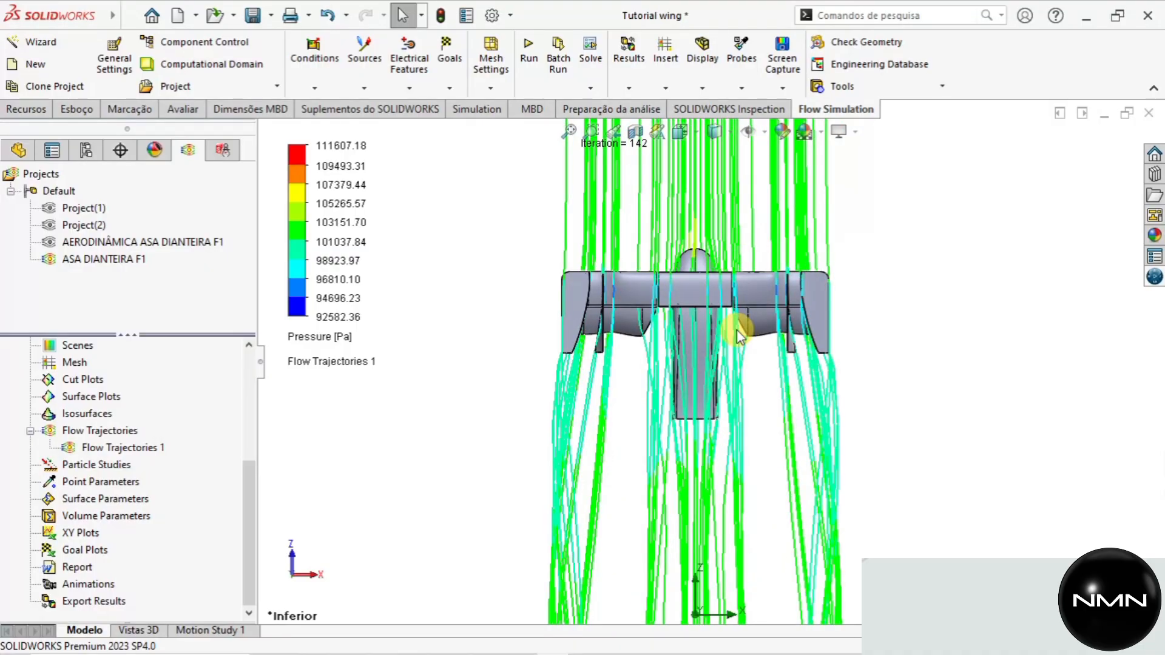
{"action": "key", "text": "ctrl+7"}
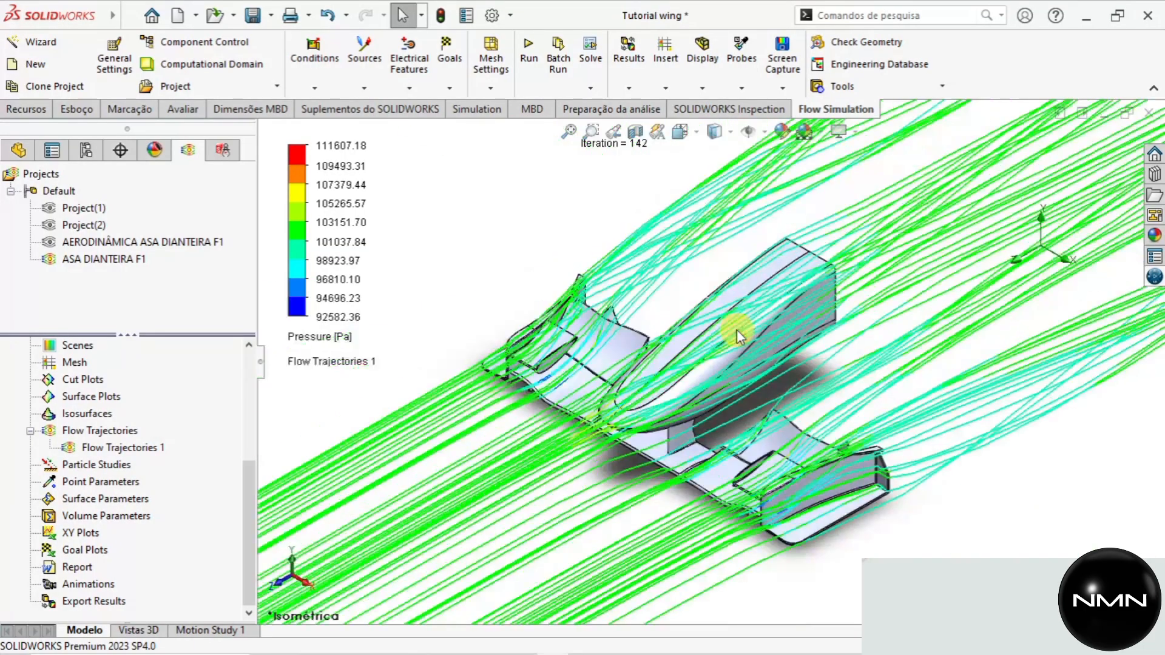
{"action": "scroll", "coordinate": [737, 335], "scroll_direction": "up", "scroll_amount": 2}
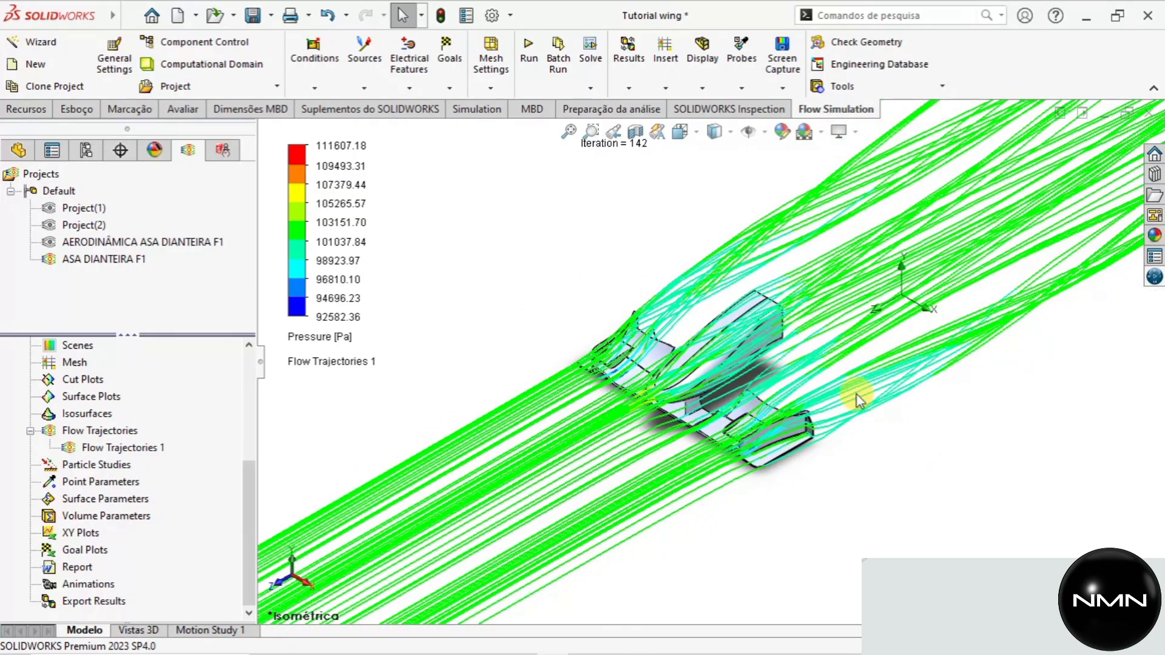
{"action": "scroll", "coordinate": [715, 395], "scroll_direction": "down", "scroll_amount": 2}
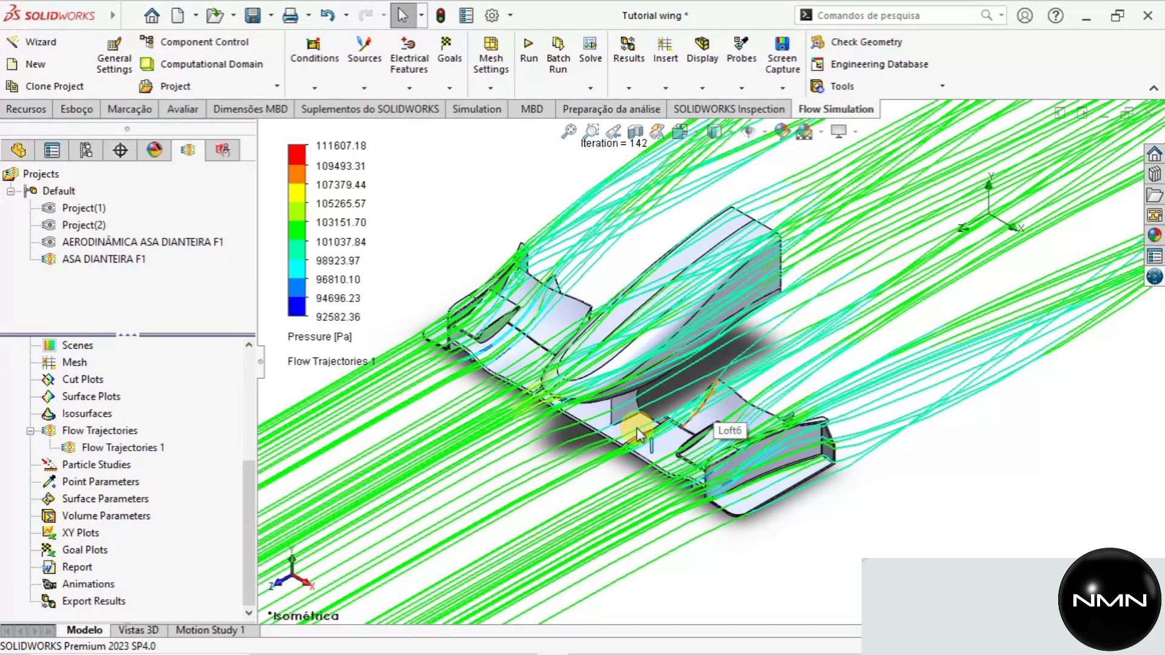
{"action": "middle_click_drag", "start_coordinate": [633, 429], "coordinate": [692, 312]}
{"action": "middle_click_drag", "start_coordinate": [666, 273], "coordinate": [671, 247]}
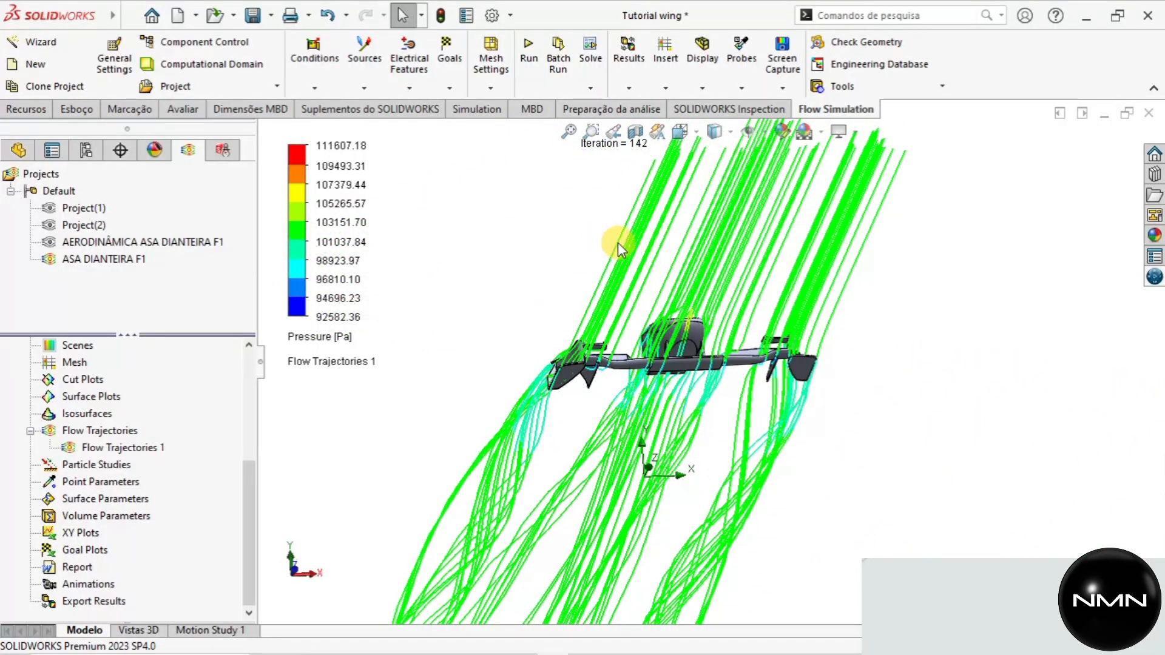
{"action": "middle_click_drag", "start_coordinate": [702, 297], "coordinate": [656, 476]}
{"action": "key", "text": "Escape"}
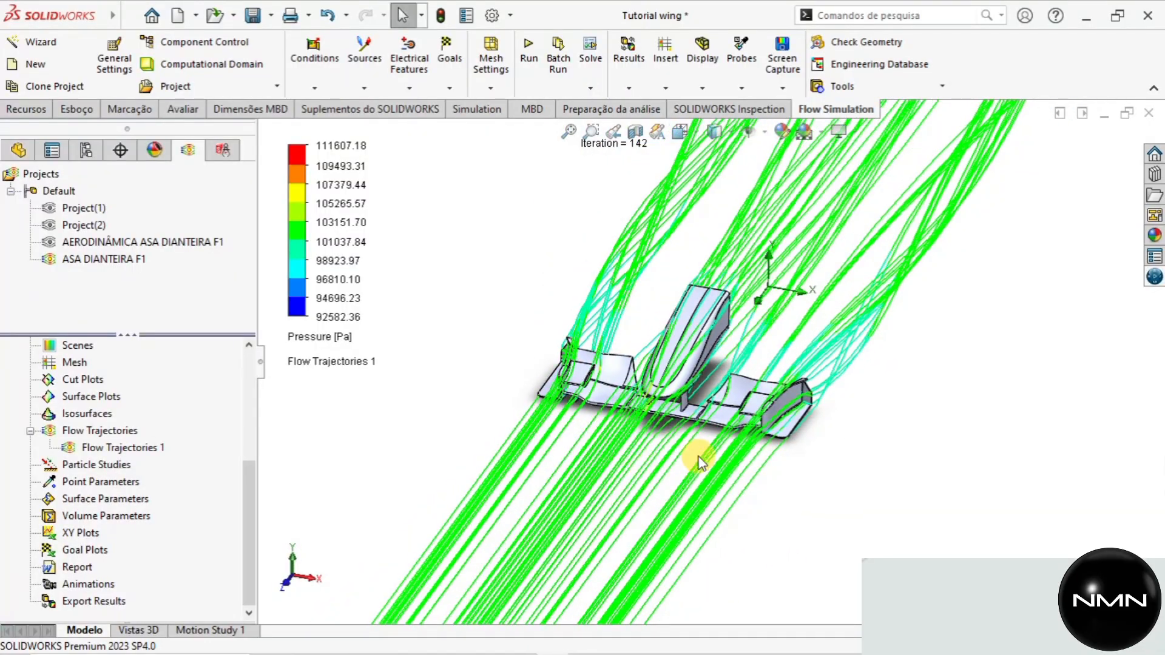
{"action": "scroll", "coordinate": [666, 406], "scroll_direction": "down", "scroll_amount": 3}
{"action": "scroll", "coordinate": [666, 406], "scroll_direction": "up", "scroll_amount": 3}
{"action": "middle_click_drag", "start_coordinate": [670, 405], "coordinate": [967, 460]}
{"action": "scroll", "coordinate": [735, 384], "scroll_direction": "down", "scroll_amount": 5}
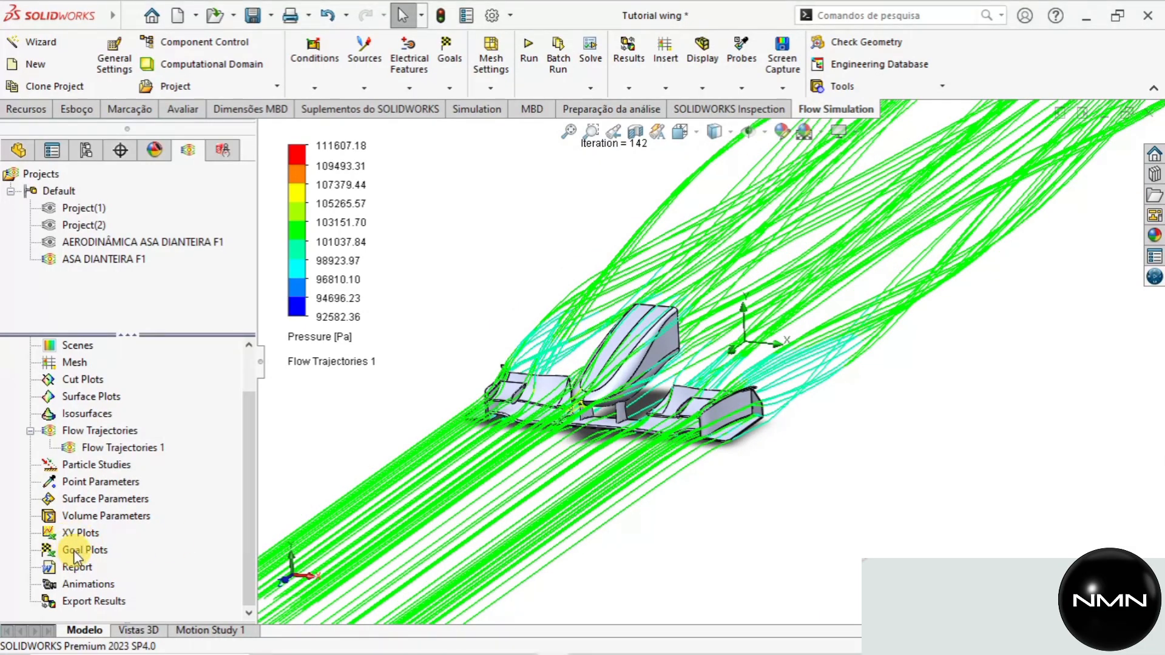
Insert a goal plot with all goals selected, plotted against iterations, and show its summary table.
{"action": "right_click", "coordinate": [74, 550]}
{"action": "left_click", "coordinate": [118, 563]}
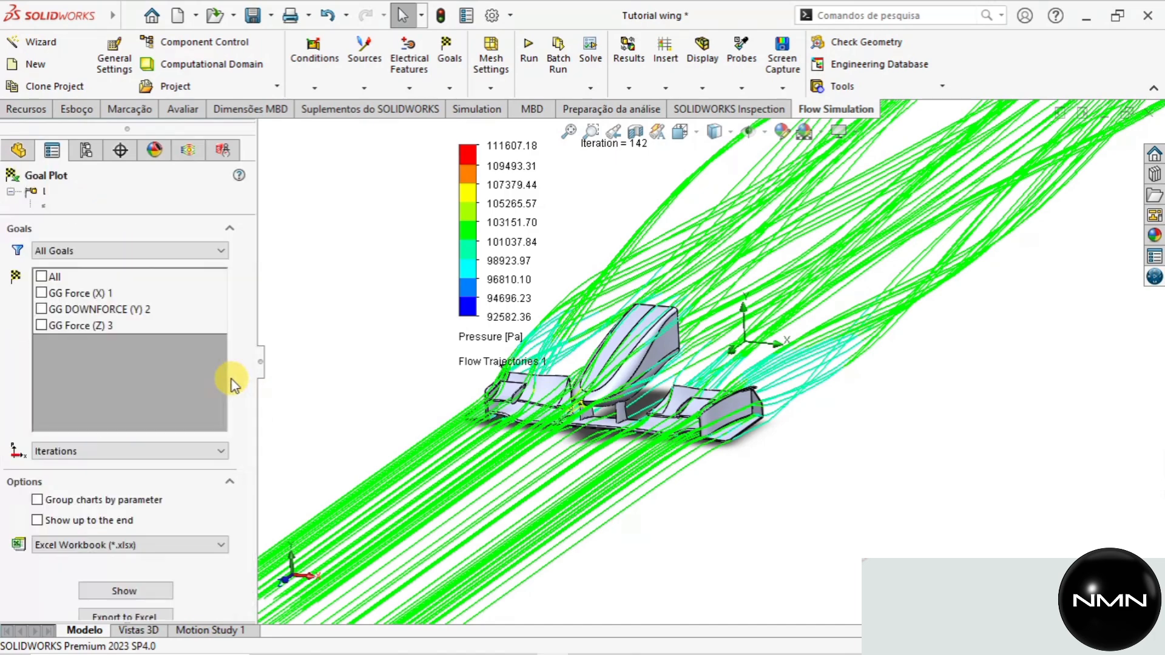
{"action": "left_click", "coordinate": [41, 278]}
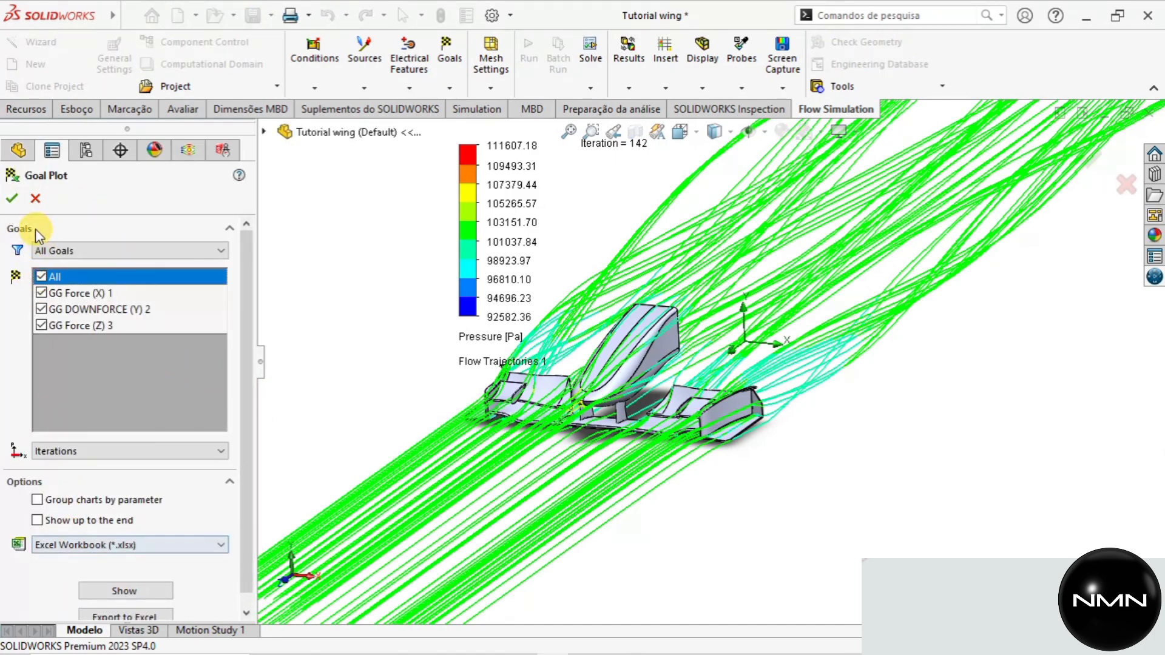
{"action": "left_click", "coordinate": [118, 590]}
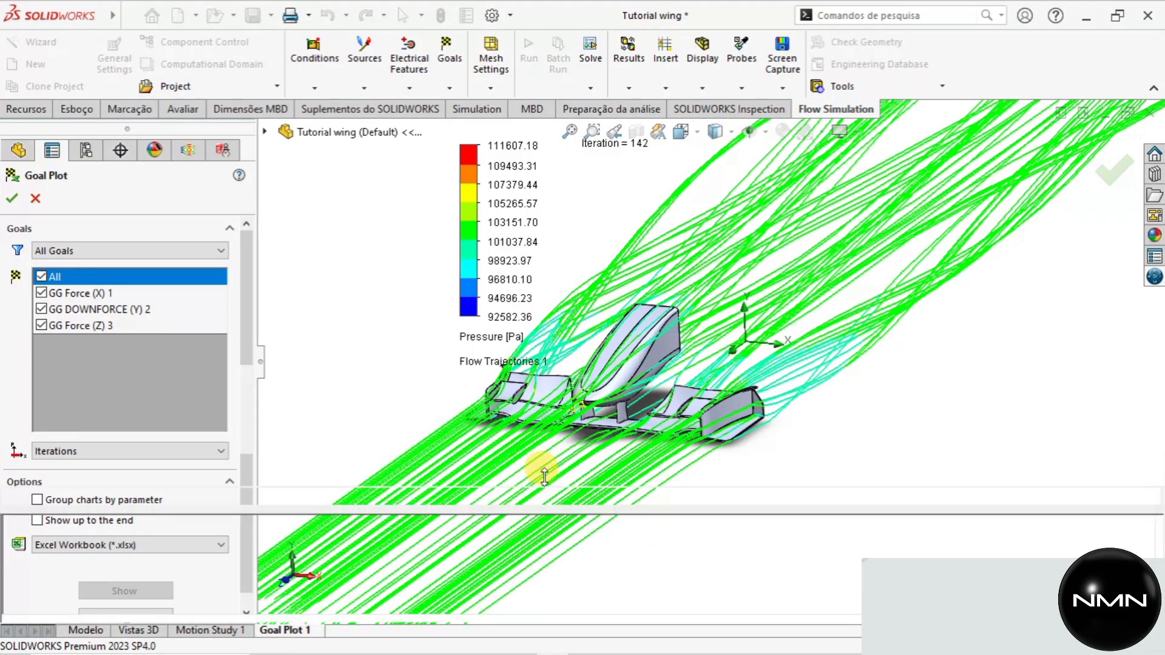
Review the X force, Y downforce and Z force values in the goal summary alongside the model, and close the summary.
{"action": "scroll", "coordinate": [614, 267], "scroll_direction": "down", "scroll_amount": 2}
{"action": "scroll", "coordinate": [613, 267], "scroll_direction": "down", "scroll_amount": 1}
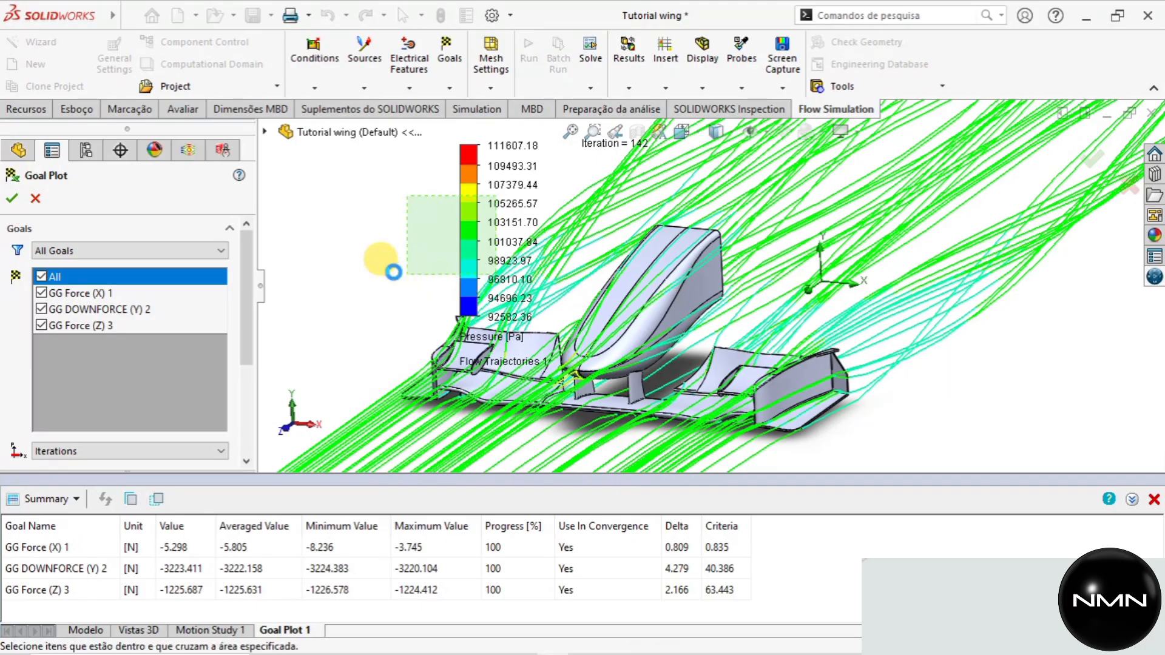
{"action": "scroll", "coordinate": [473, 394], "scroll_direction": "down", "scroll_amount": 4}
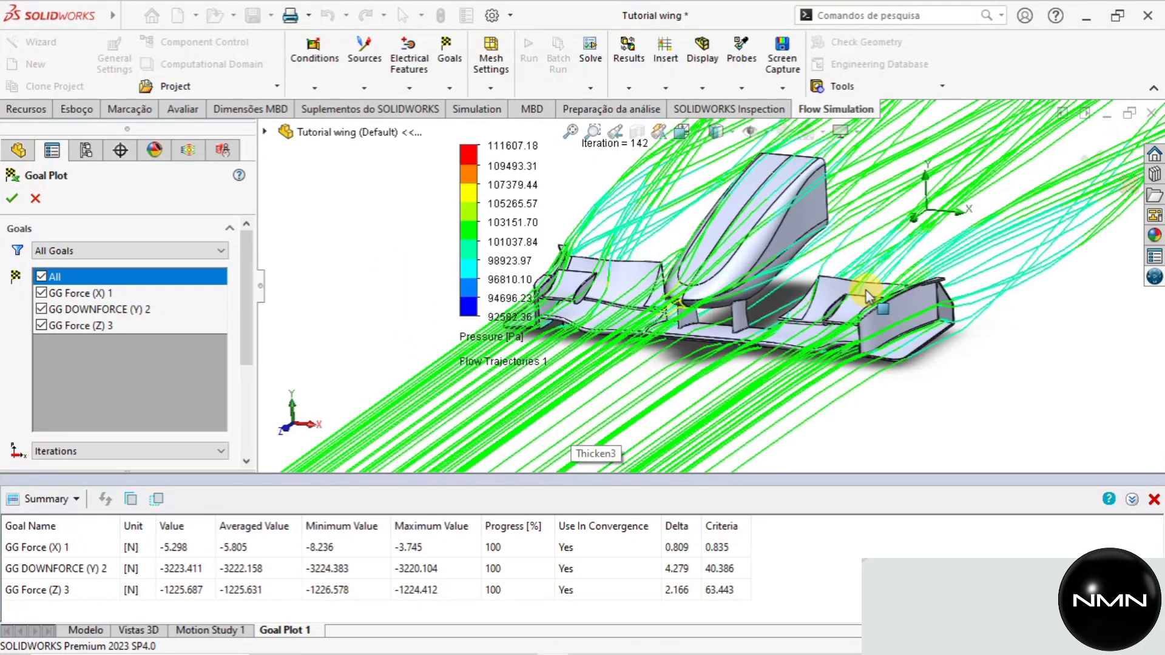
{"action": "scroll", "coordinate": [391, 406], "scroll_direction": "up", "scroll_amount": 2}
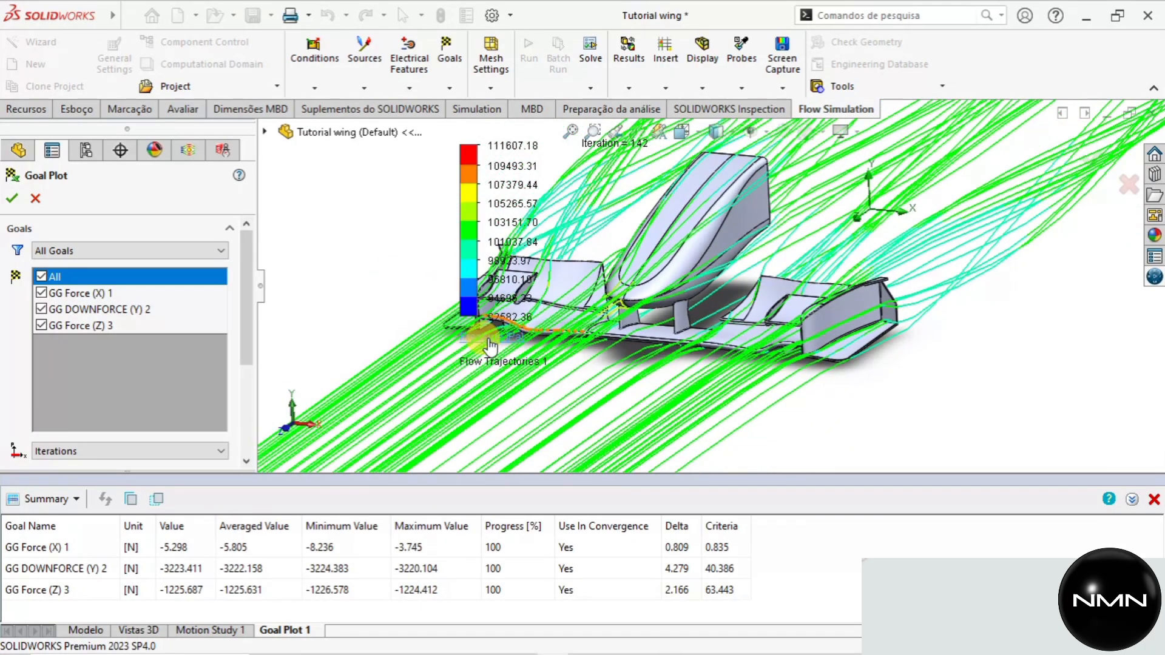
{"action": "scroll", "coordinate": [554, 332], "scroll_direction": "down", "scroll_amount": 2}
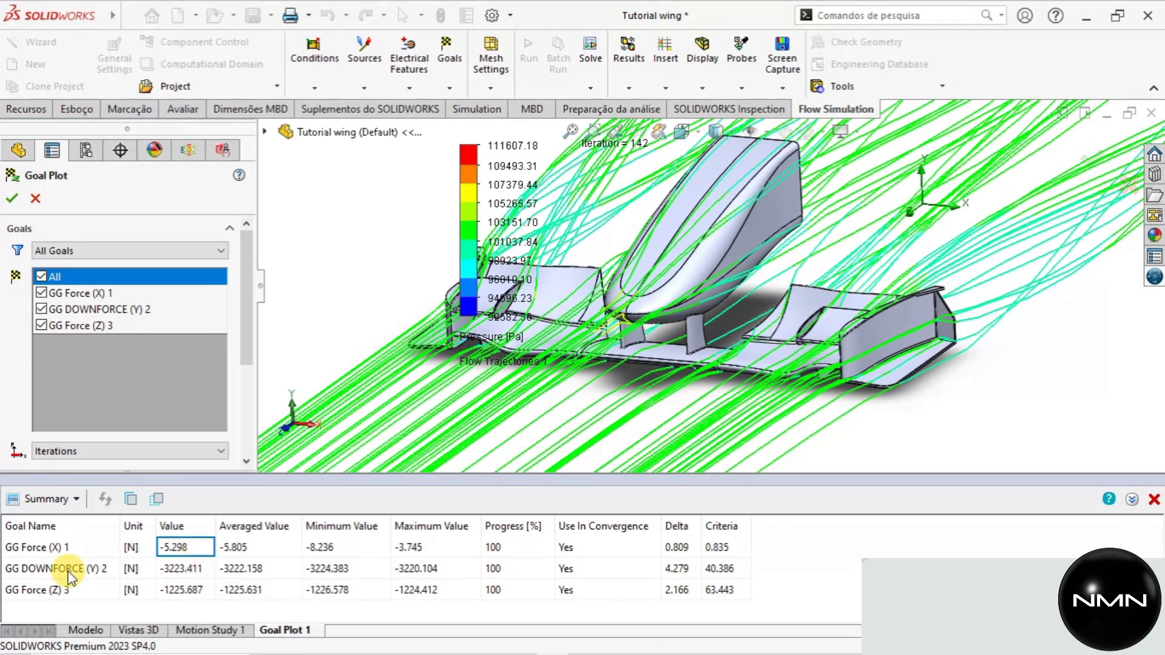
{"action": "left_click", "coordinate": [182, 569]}
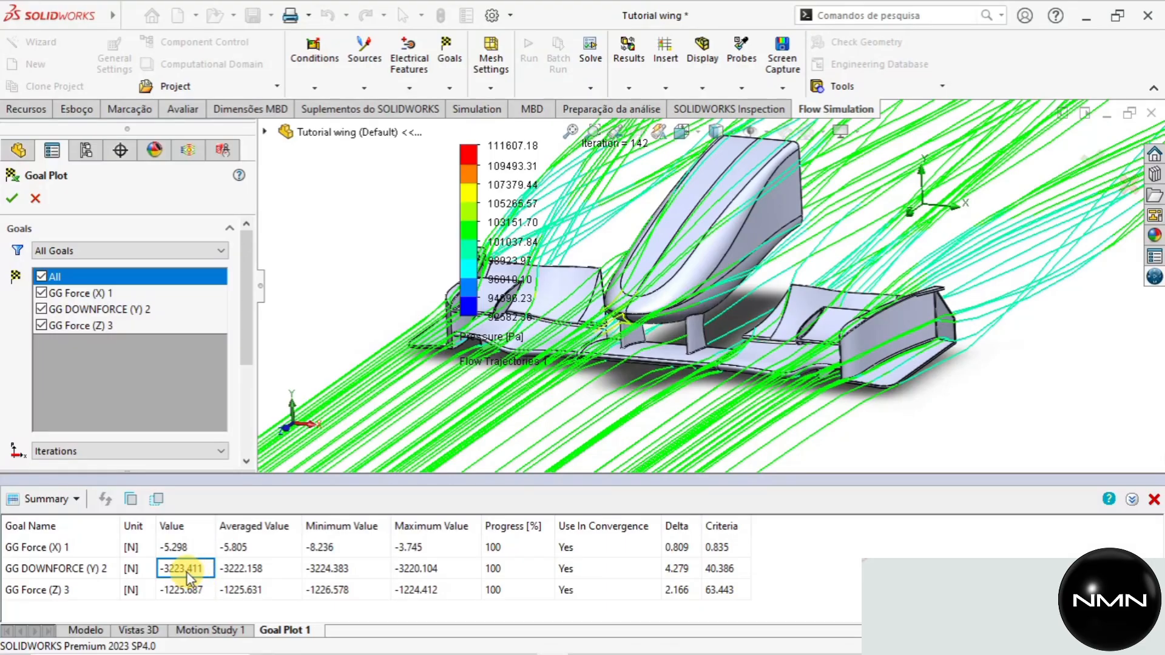
{"action": "double_click", "coordinate": [185, 572]}
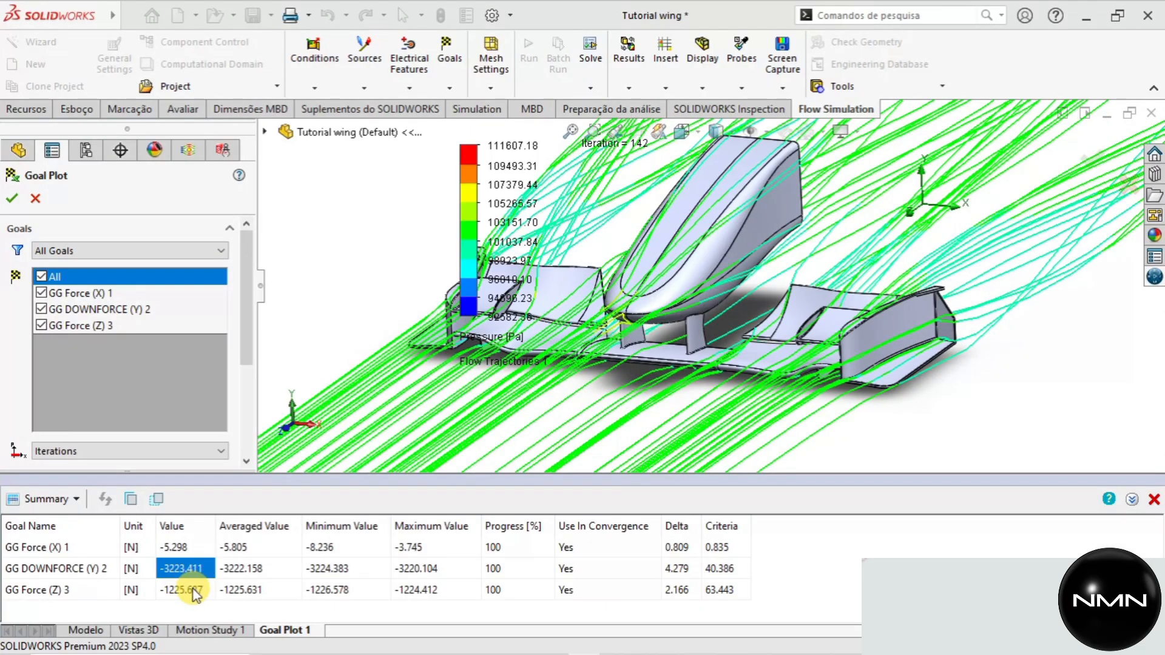
{"action": "left_click", "coordinate": [194, 591]}
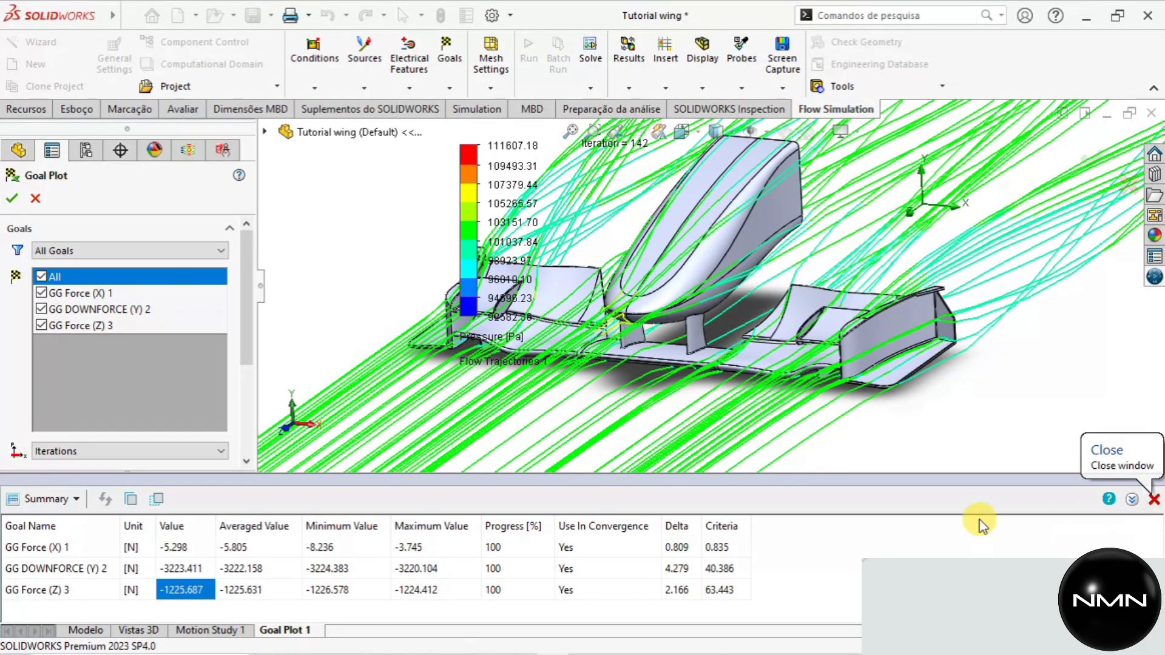
{"action": "left_click", "coordinate": [964, 401]}
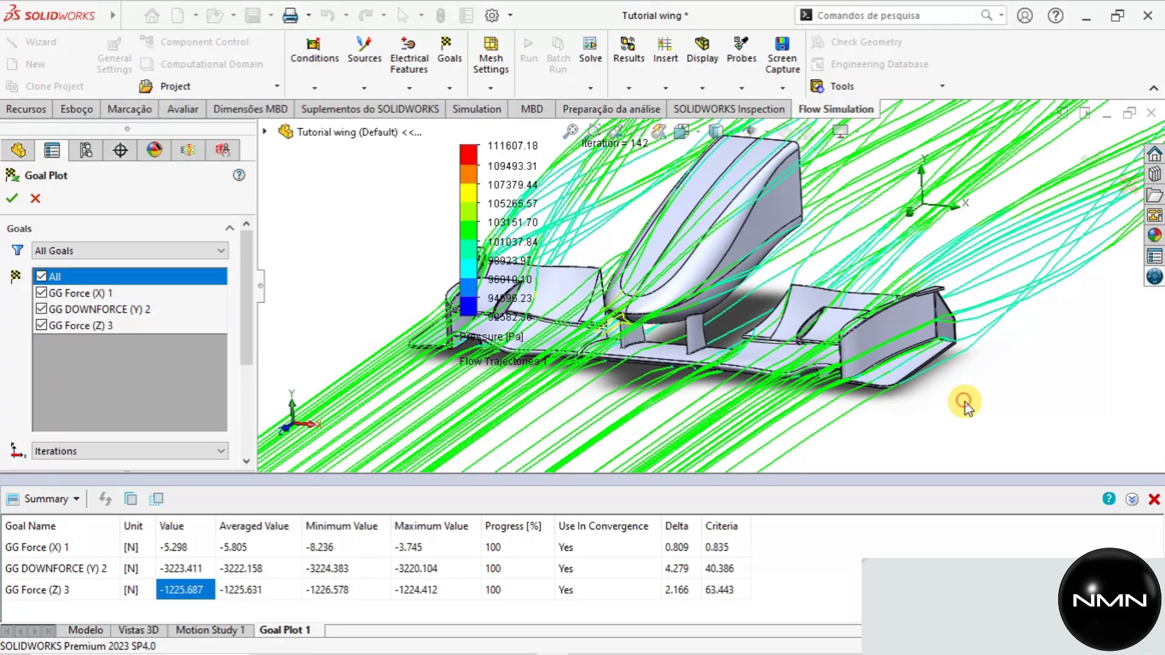
{"action": "left_click", "coordinate": [1152, 501]}
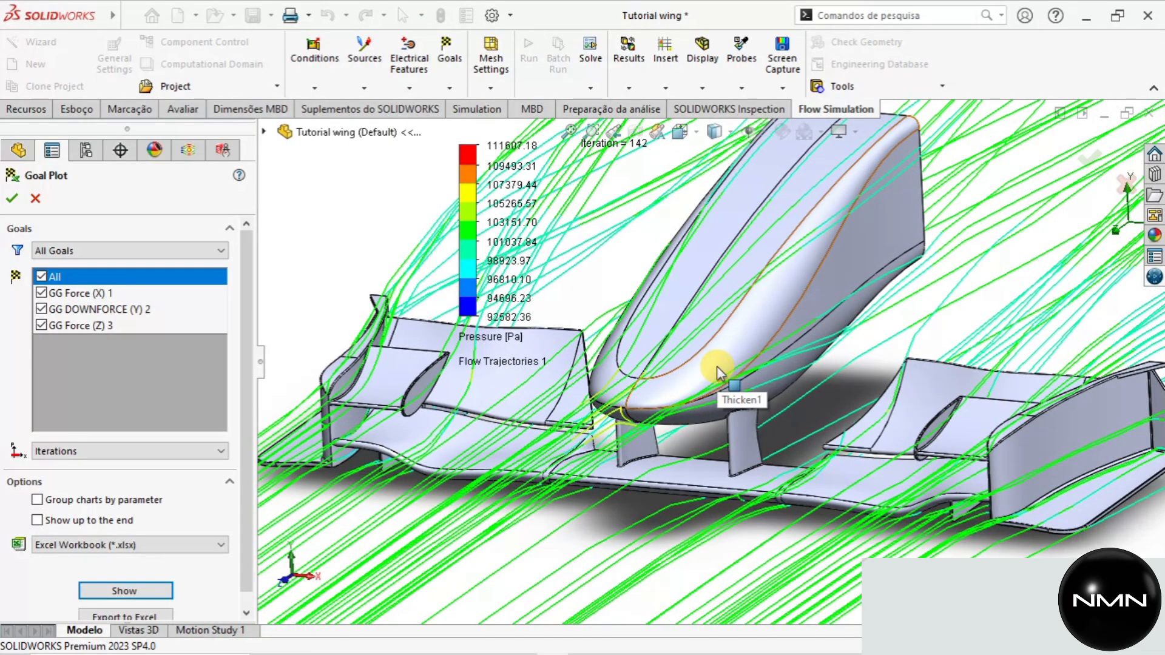
Move the pressure colour bar farther away from the wing and accept the goal plot.
{"action": "scroll", "coordinate": [716, 366], "scroll_direction": "up", "scroll_amount": 2}
{"action": "scroll", "coordinate": [804, 340], "scroll_direction": "up", "scroll_amount": 3}
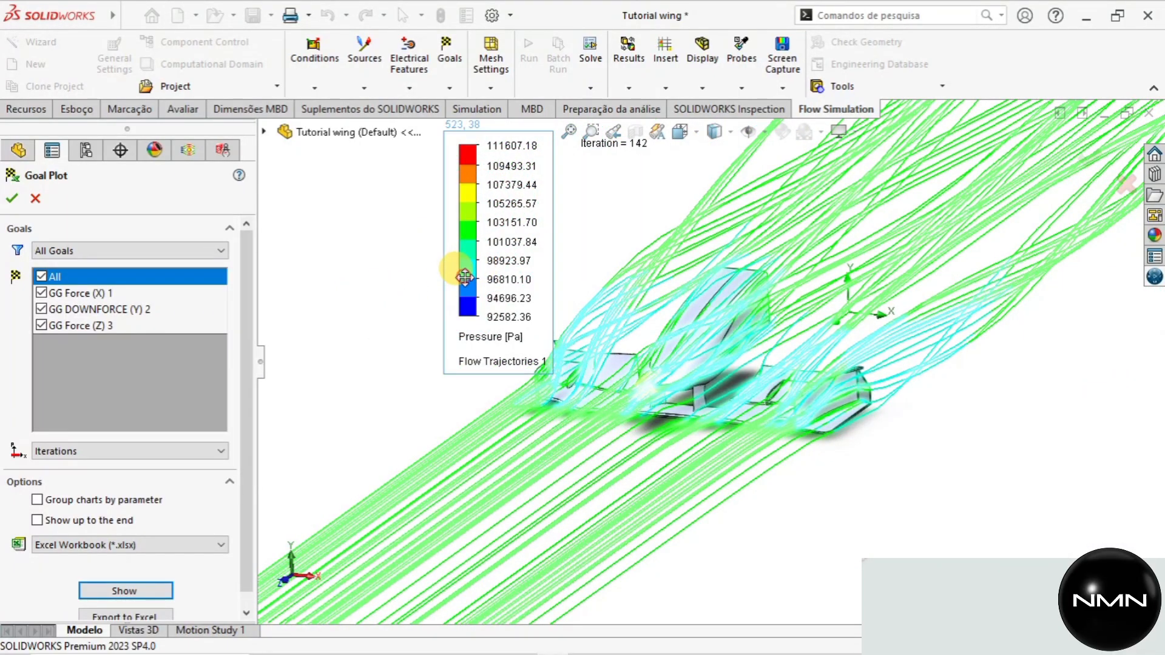
{"action": "left_click_drag", "start_coordinate": [462, 262], "coordinate": [319, 323]}
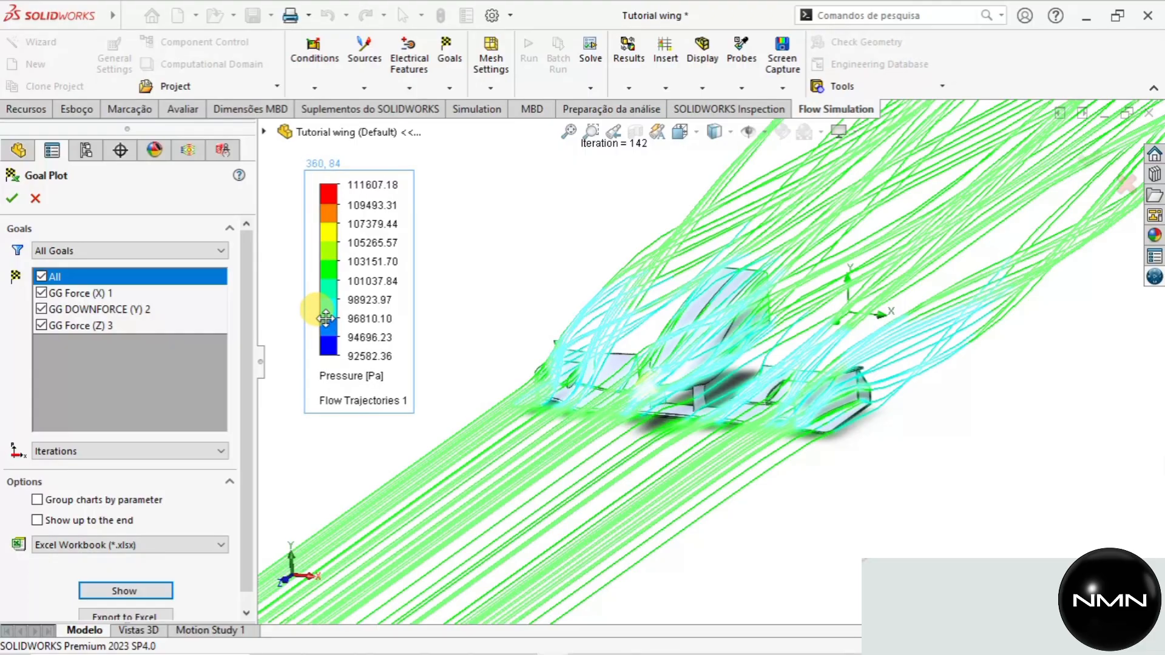
{"action": "left_click", "coordinate": [13, 197]}
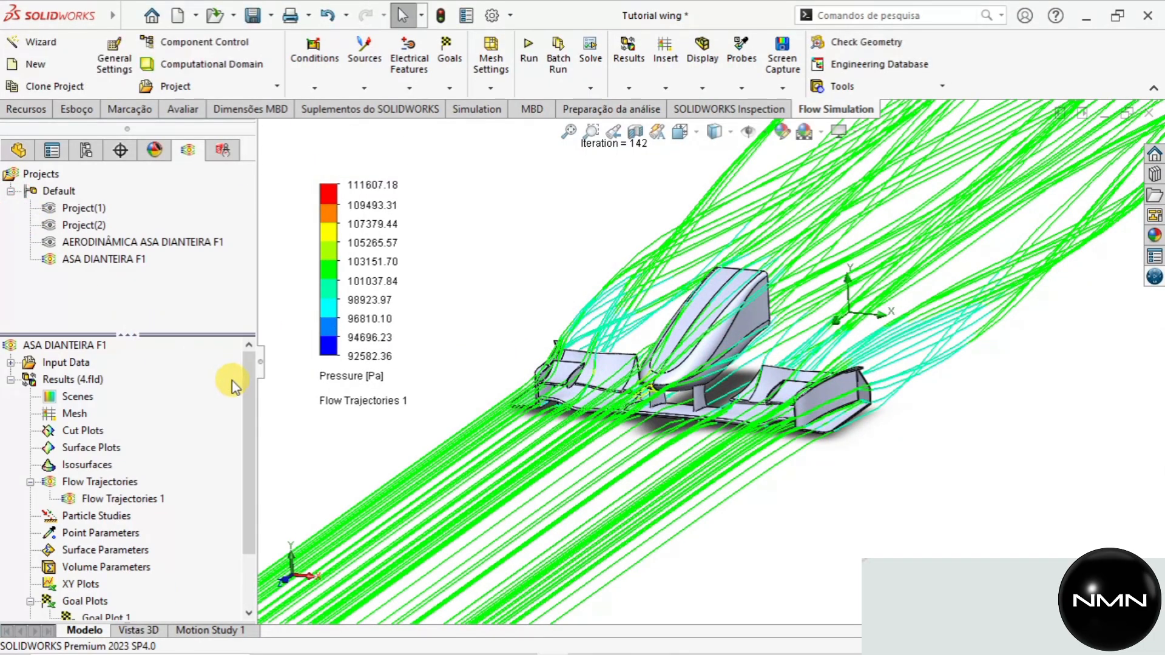
{"action": "scroll", "coordinate": [105, 546], "scroll_direction": "down", "scroll_amount": 2}
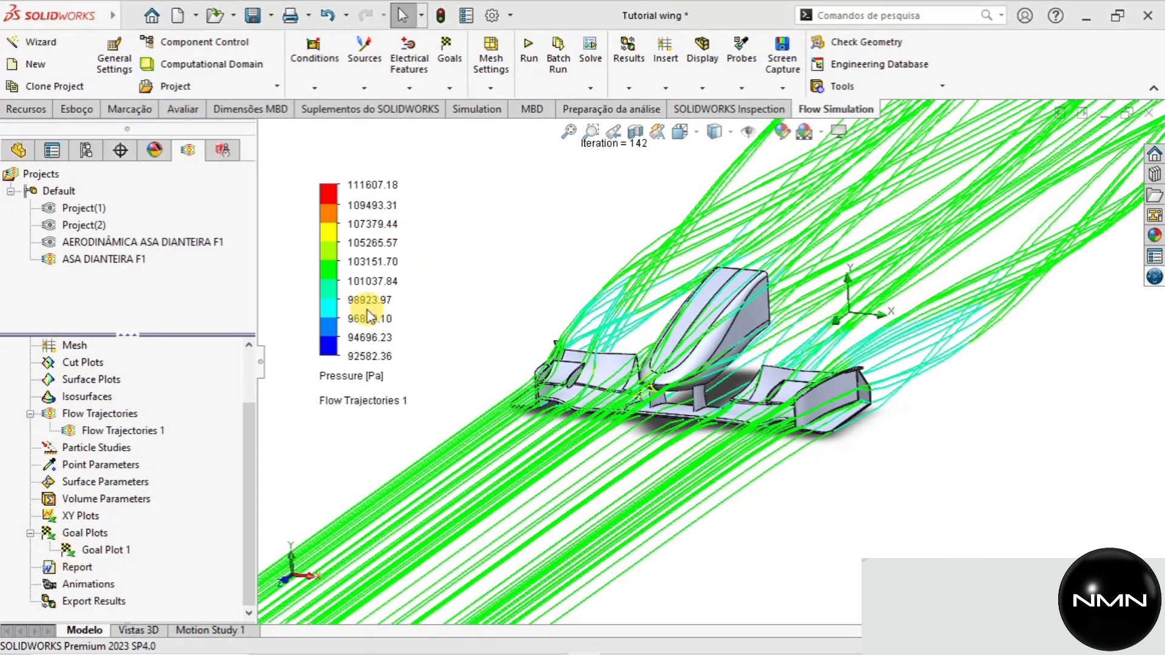
{"action": "left_click", "coordinate": [330, 316]}
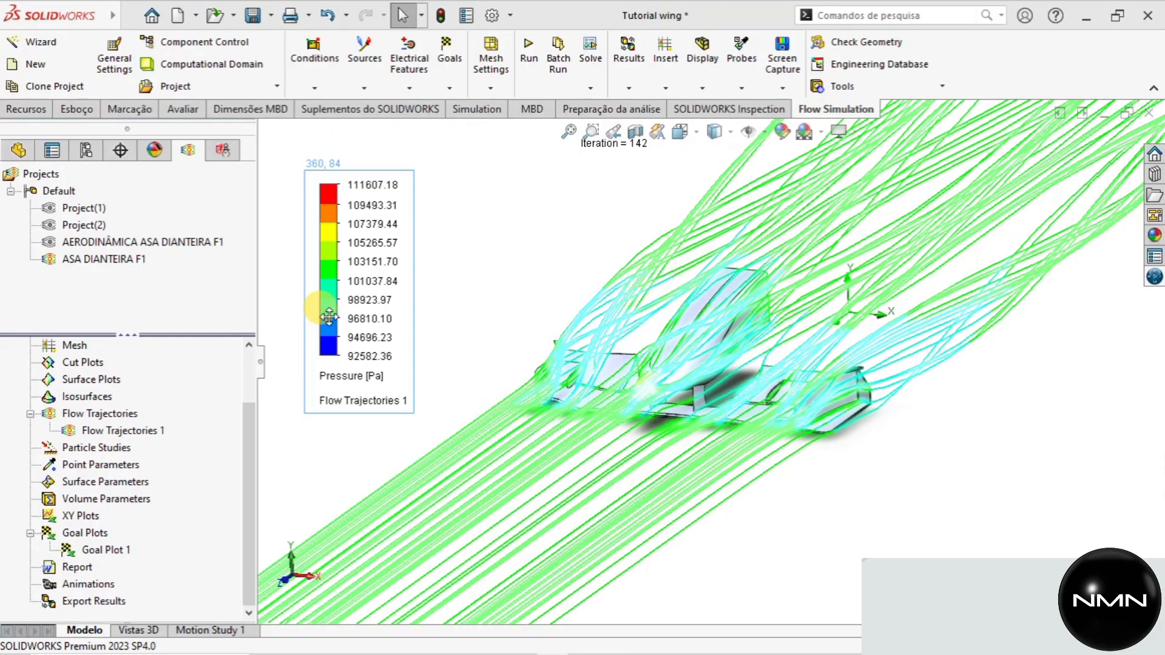
{"action": "double_click", "coordinate": [329, 316]}
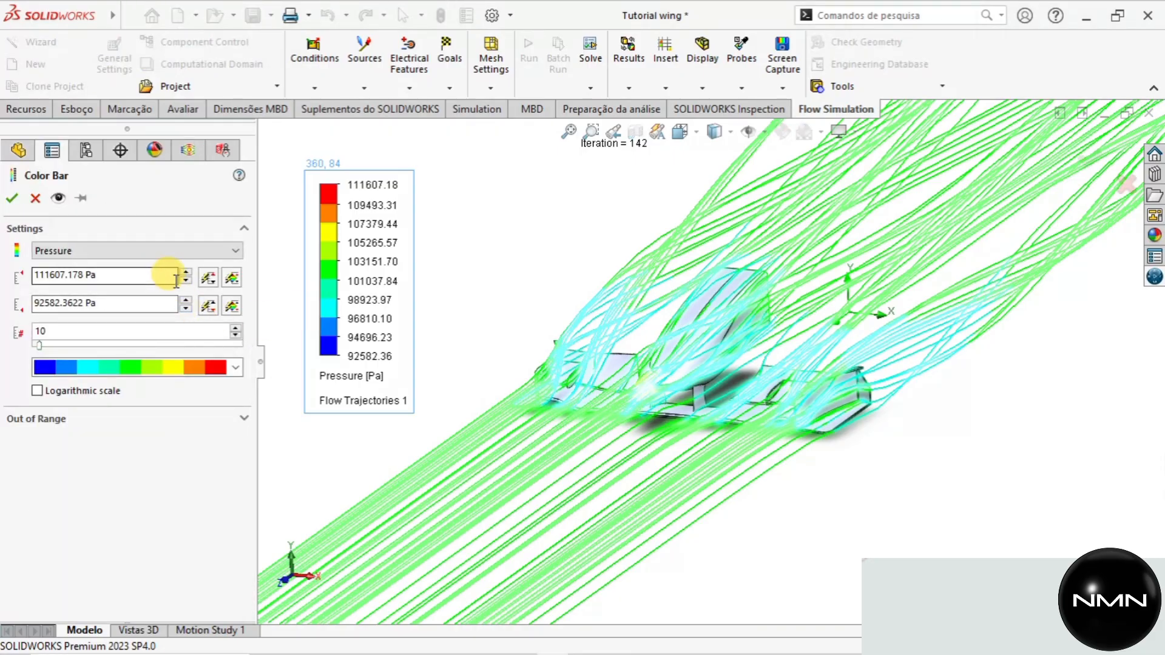
{"action": "left_click", "coordinate": [234, 251]}
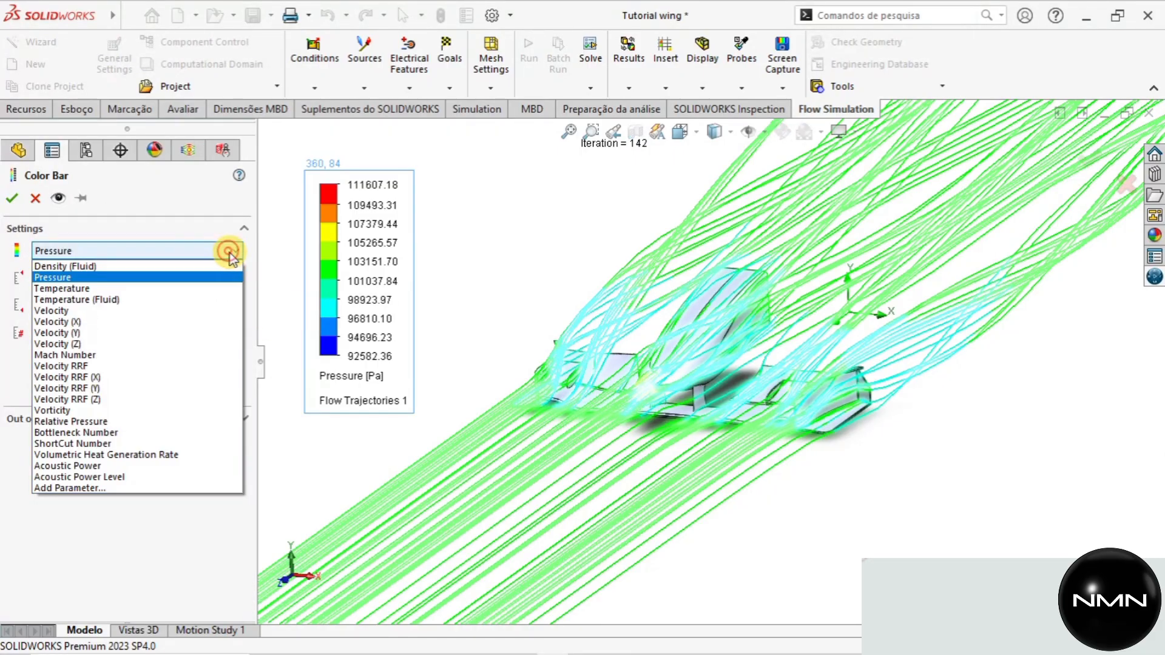
{"action": "left_click", "coordinate": [96, 344]}
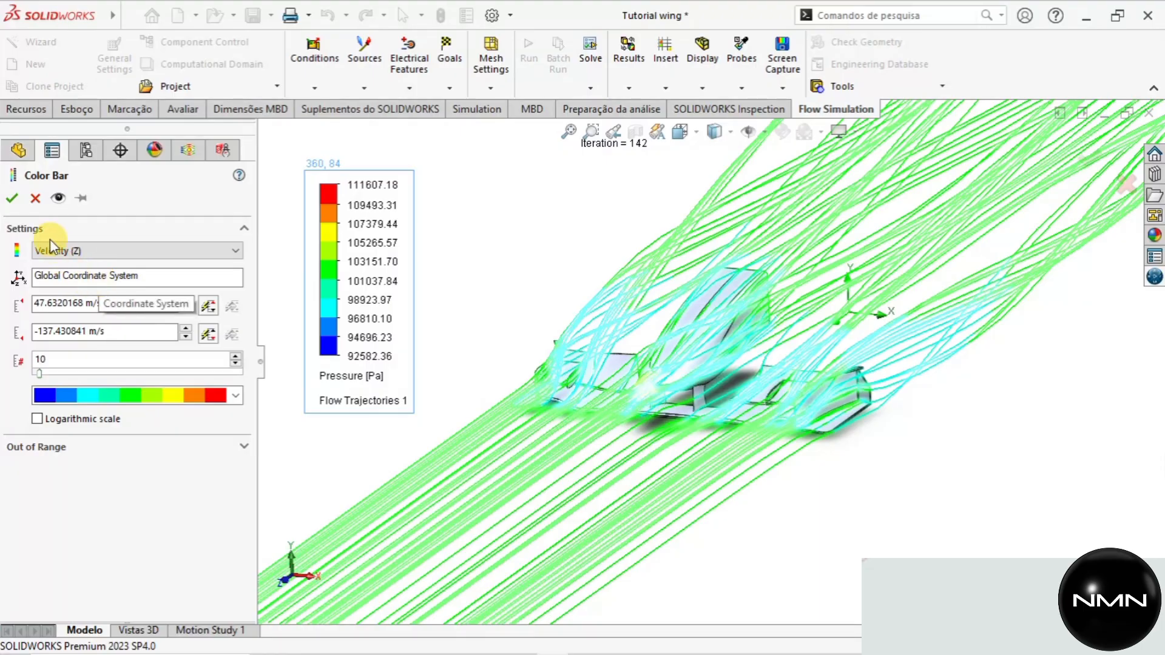
{"action": "left_click", "coordinate": [35, 200]}
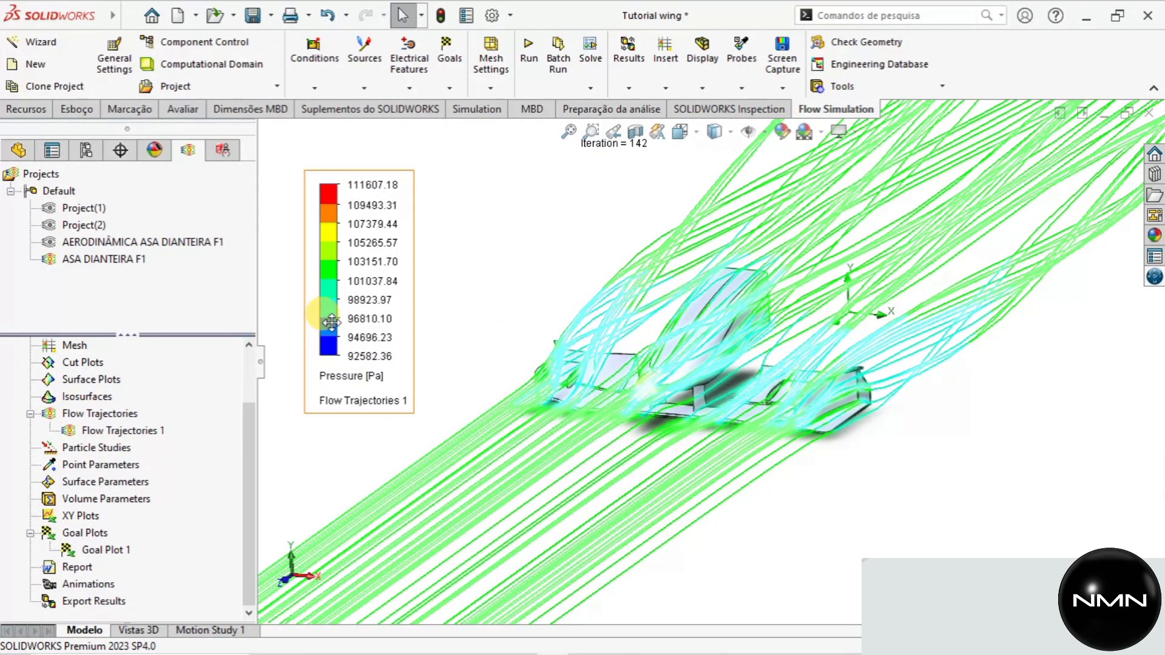
Display the global minimum and maximum pressure markers and move the minimum pressure callout above the wing, clear of the incoming trajectories.
{"action": "scroll", "coordinate": [695, 362], "scroll_direction": "up", "scroll_amount": 5}
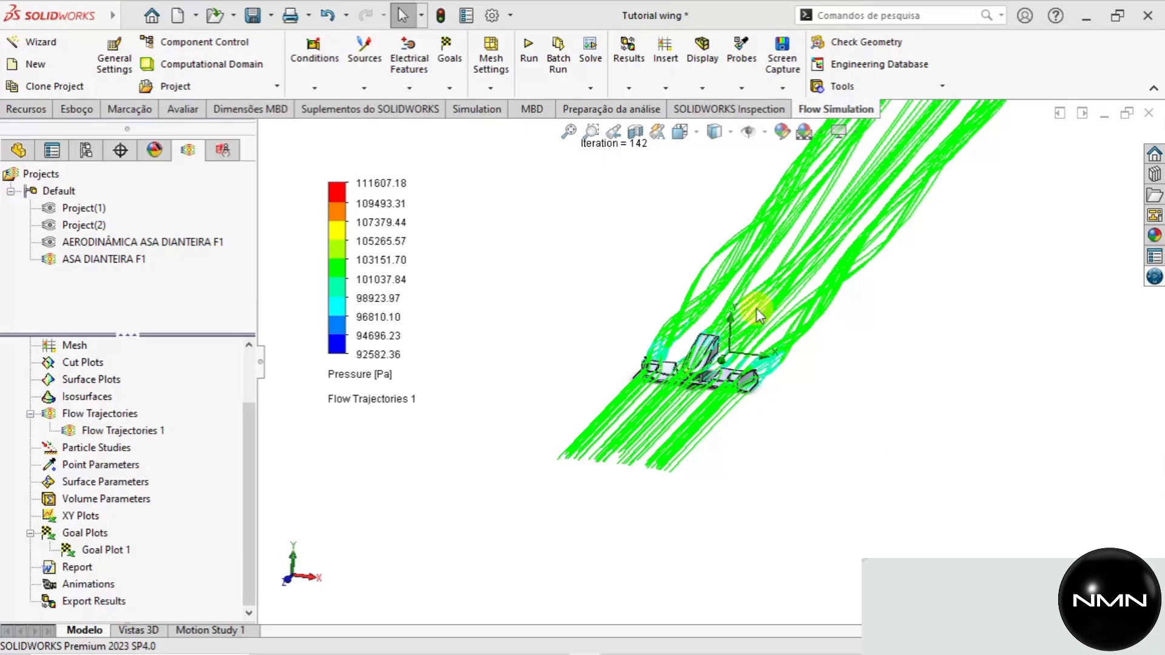
{"action": "scroll", "coordinate": [675, 377], "scroll_direction": "down", "scroll_amount": 5}
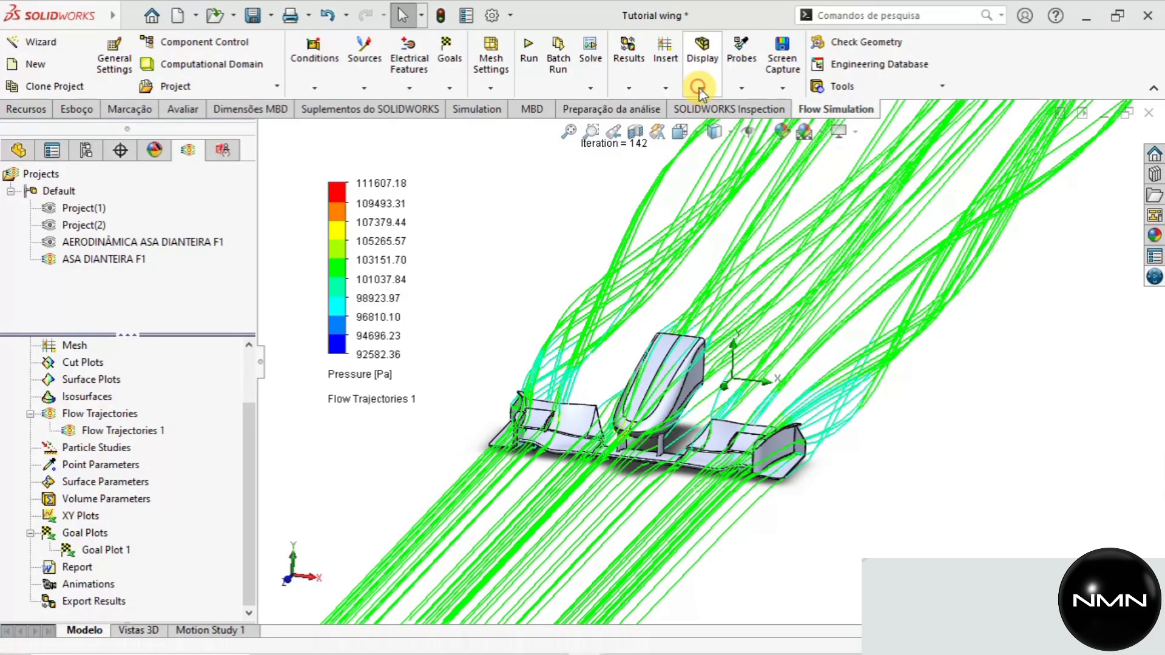
{"action": "left_click", "coordinate": [699, 88]}
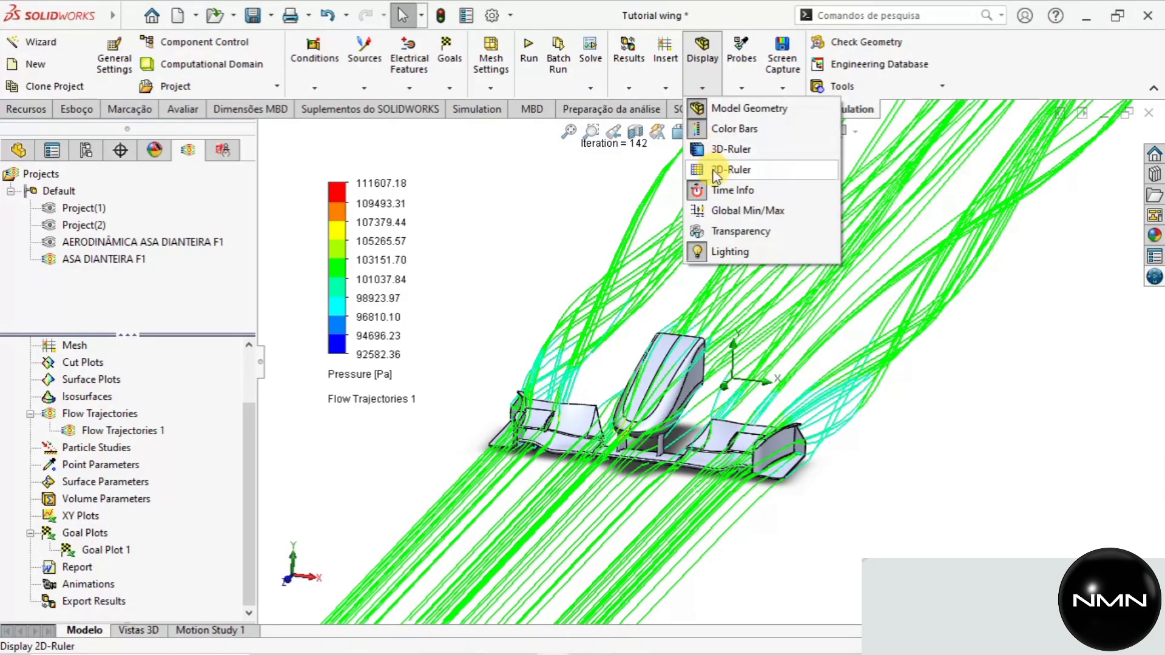
{"action": "left_click", "coordinate": [739, 212]}
{"action": "scroll", "coordinate": [520, 461], "scroll_direction": "down", "scroll_amount": 2}
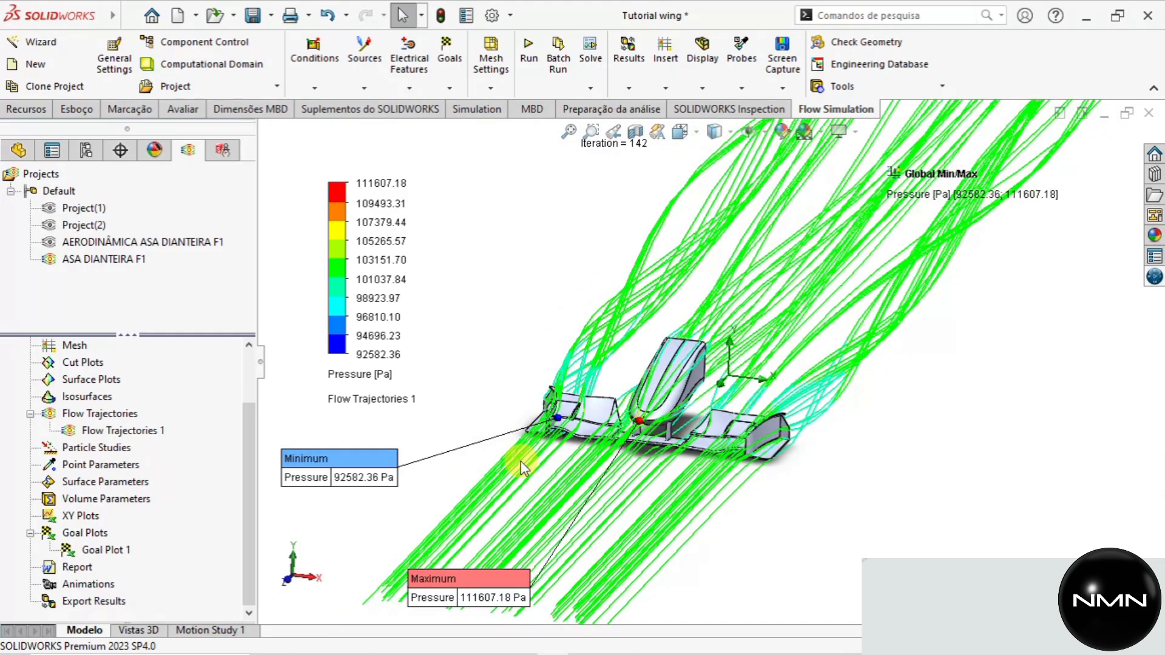
{"action": "left_click_drag", "start_coordinate": [411, 441], "coordinate": [528, 299]}
Inspect where the global minimum and maximum pressure points lie on the wing and nose, close up and from the side.
{"action": "scroll", "coordinate": [621, 384], "scroll_direction": "down", "scroll_amount": 8}
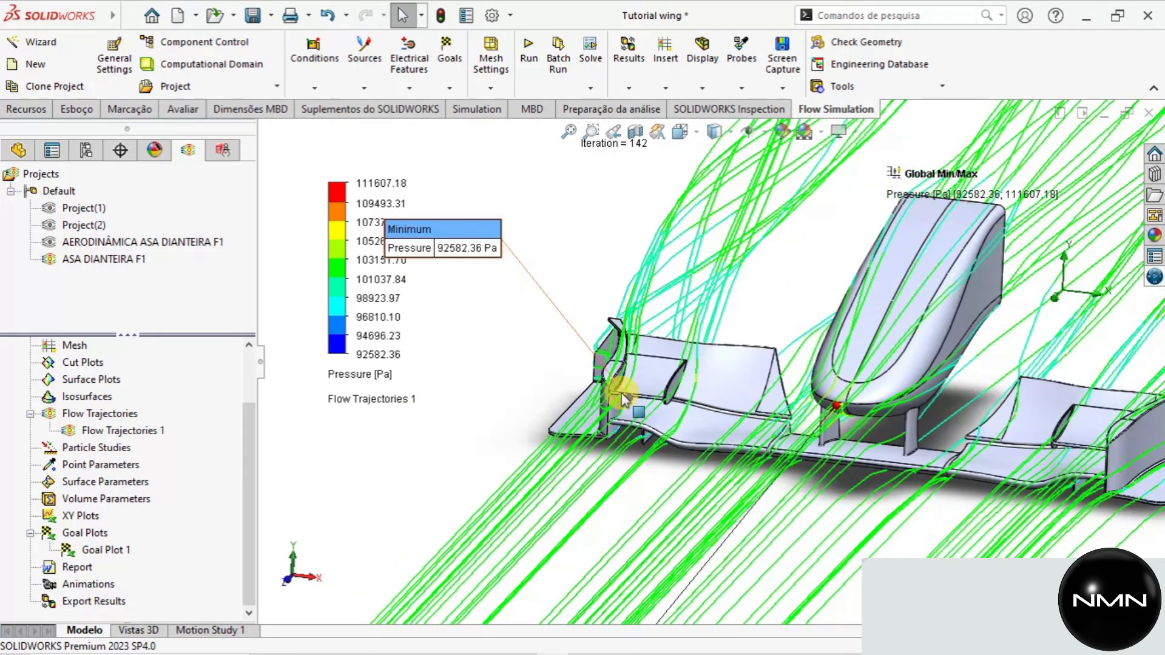
{"action": "scroll", "coordinate": [633, 387], "scroll_direction": "down", "scroll_amount": 3}
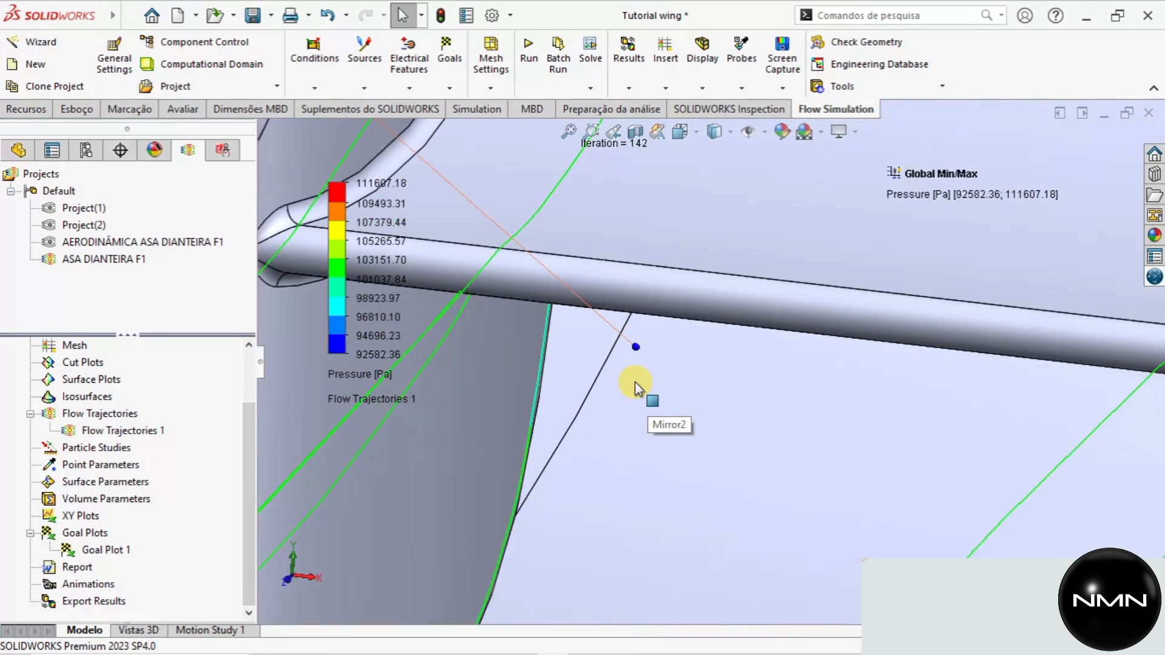
{"action": "scroll", "coordinate": [635, 387], "scroll_direction": "up", "scroll_amount": 4}
{"action": "mouse_move", "coordinate": [734, 412]}
{"action": "middle_mouse_down"}
{"action": "mouse_move", "coordinate": [725, 396]}
{"action": "mouse_move", "coordinate": [733, 356]}
{"action": "mouse_move", "coordinate": [681, 377]}
{"action": "mouse_move", "coordinate": [728, 395]}
{"action": "middle_mouse_up"}
{"action": "scroll", "coordinate": [813, 370], "scroll_direction": "down", "scroll_amount": 4}
{"action": "scroll", "coordinate": [812, 370], "scroll_direction": "up", "scroll_amount": 10}
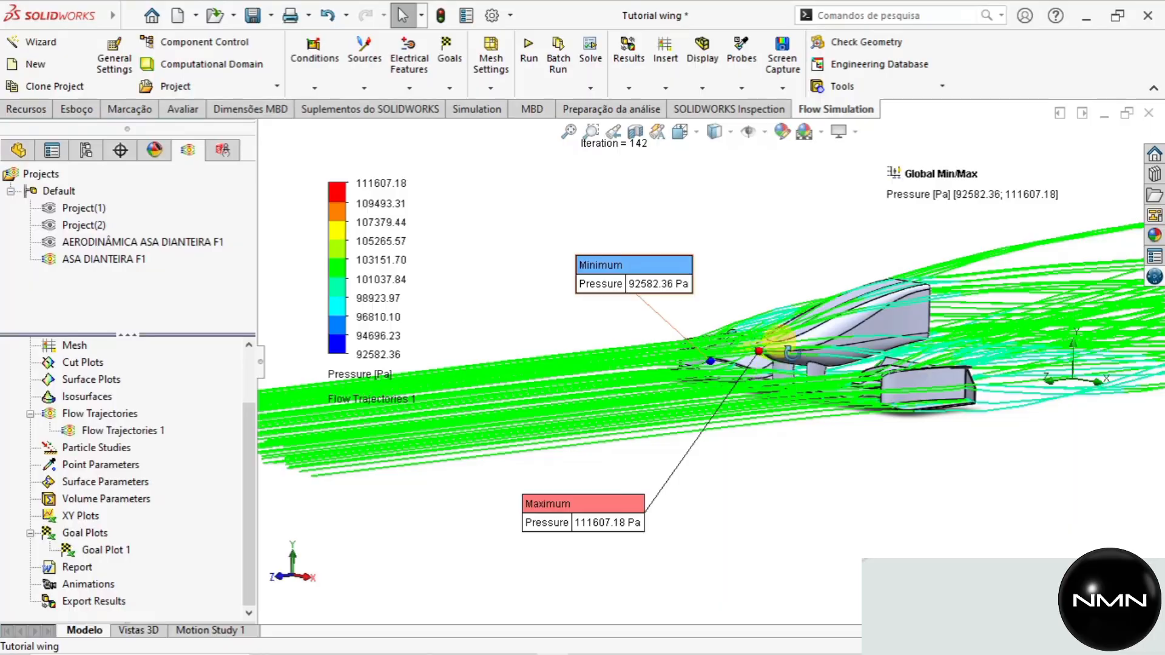
Move the maximum pressure callout clear of the incoming trajectories, to the opposite side of the wing from the minimum callout.
{"action": "middle_click_drag", "start_coordinate": [792, 353], "coordinate": [623, 349]}
{"action": "scroll", "coordinate": [756, 370], "scroll_direction": "up", "scroll_amount": 2}
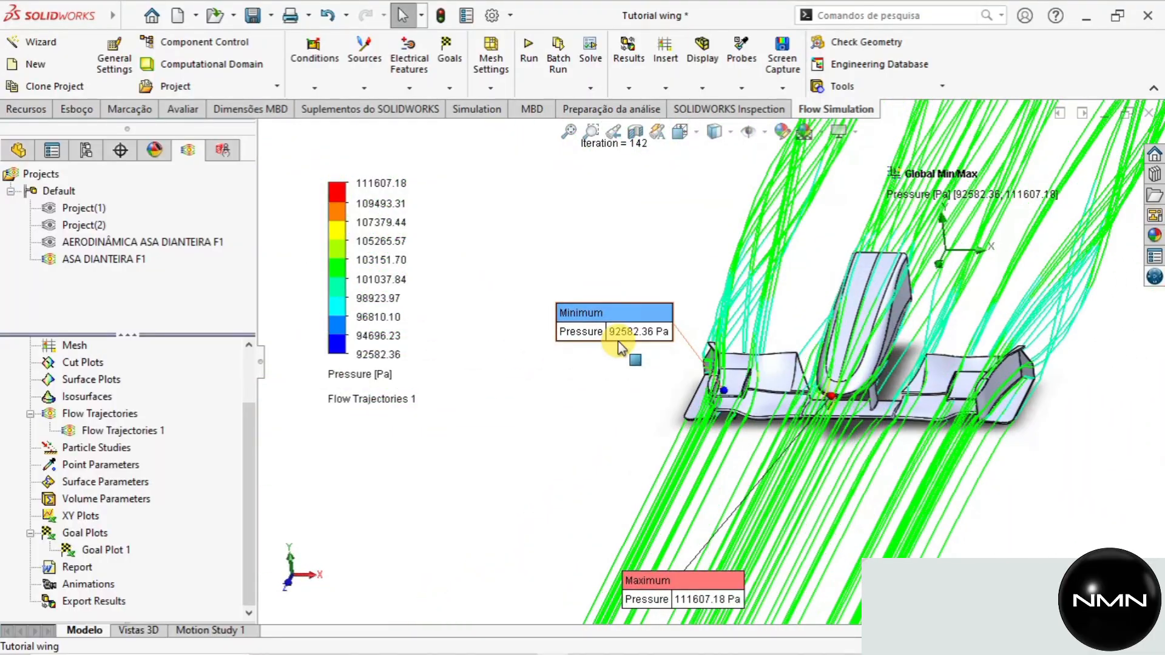
{"action": "left_click_drag", "start_coordinate": [697, 487], "coordinate": [954, 462]}
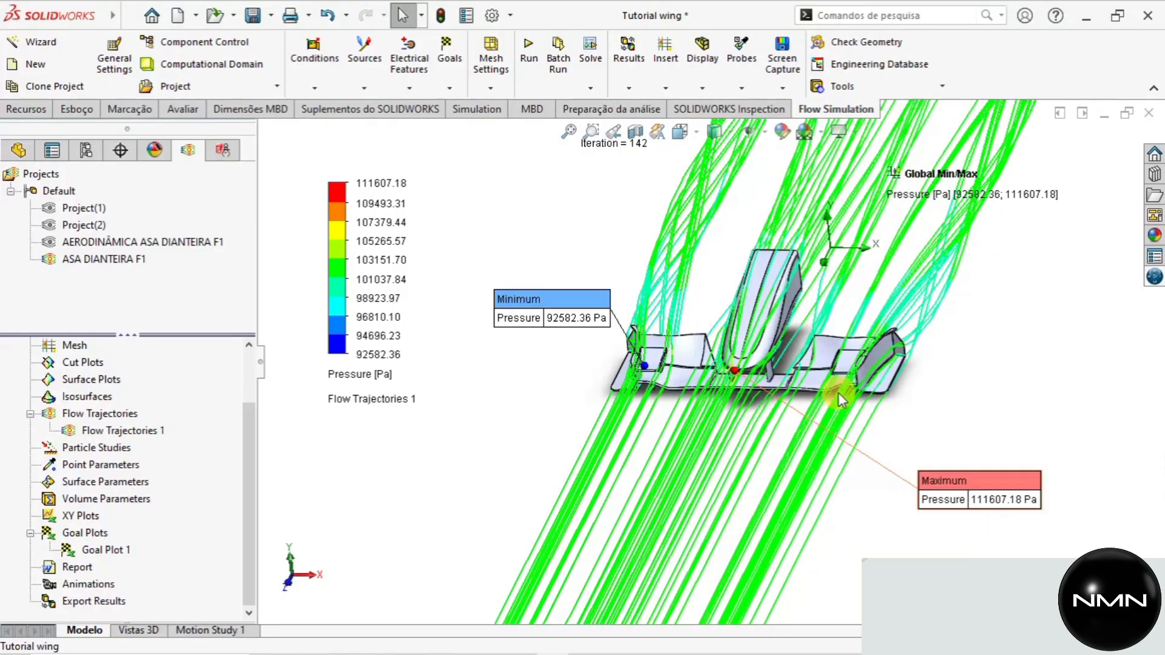
Inspect the maximum pressure point at the nose tip and move the minimum pressure callout clear of the colour bar.
{"action": "scroll", "coordinate": [696, 361], "scroll_direction": "down", "scroll_amount": 5}
{"action": "scroll", "coordinate": [695, 362], "scroll_direction": "down", "scroll_amount": 5}
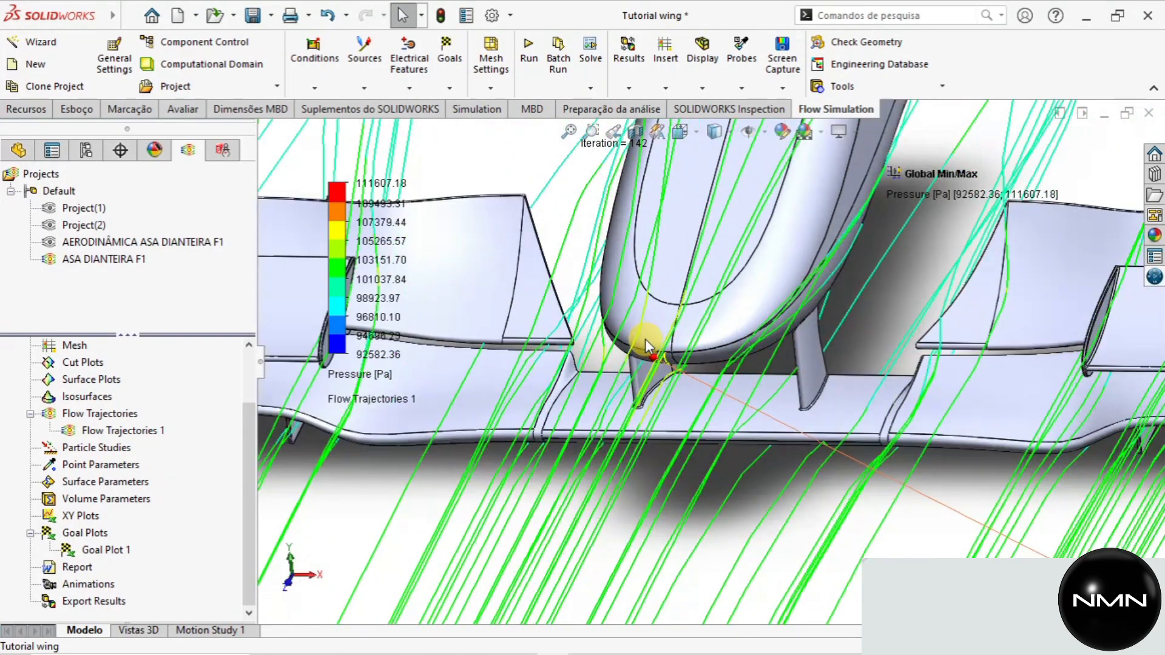
{"action": "scroll", "coordinate": [700, 391], "scroll_direction": "up", "scroll_amount": 10}
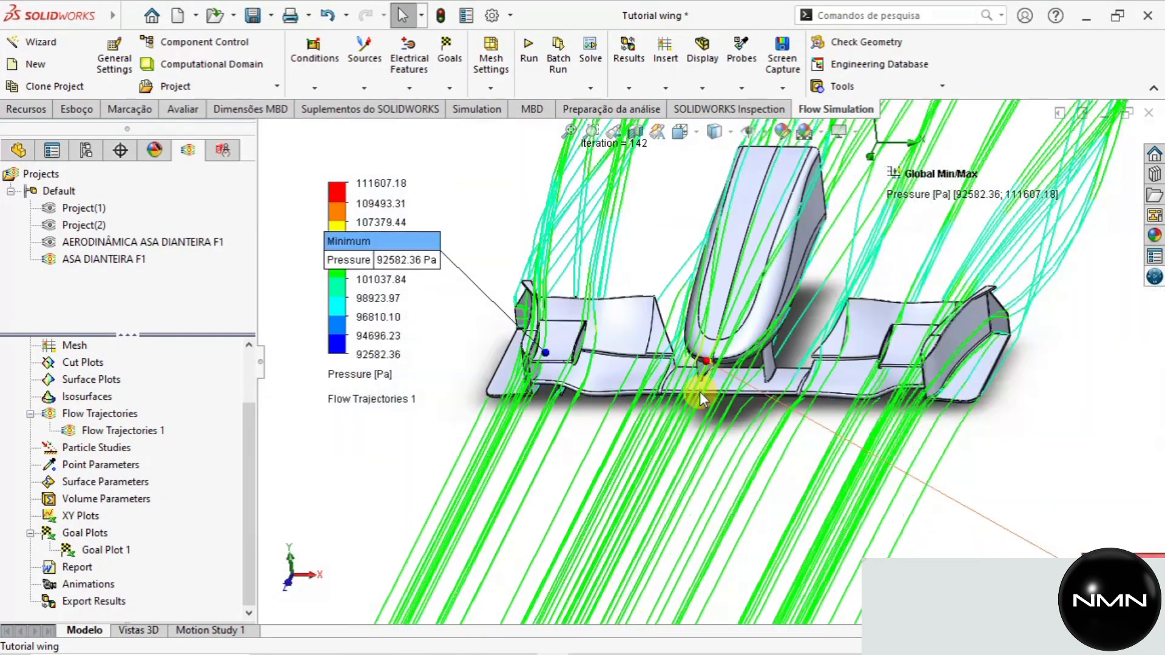
{"action": "middle_click_drag", "start_coordinate": [781, 334], "coordinate": [713, 388]}
{"action": "scroll", "coordinate": [712, 388], "scroll_direction": "down", "scroll_amount": 8}
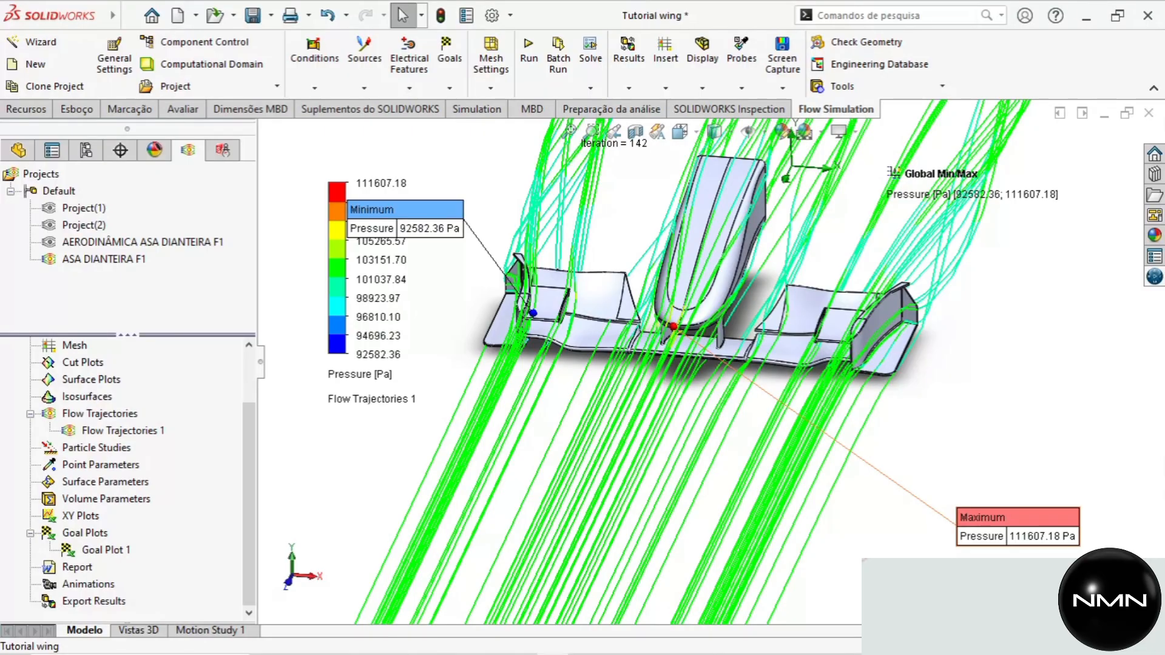
{"action": "left_click_drag", "start_coordinate": [431, 212], "coordinate": [494, 158]}
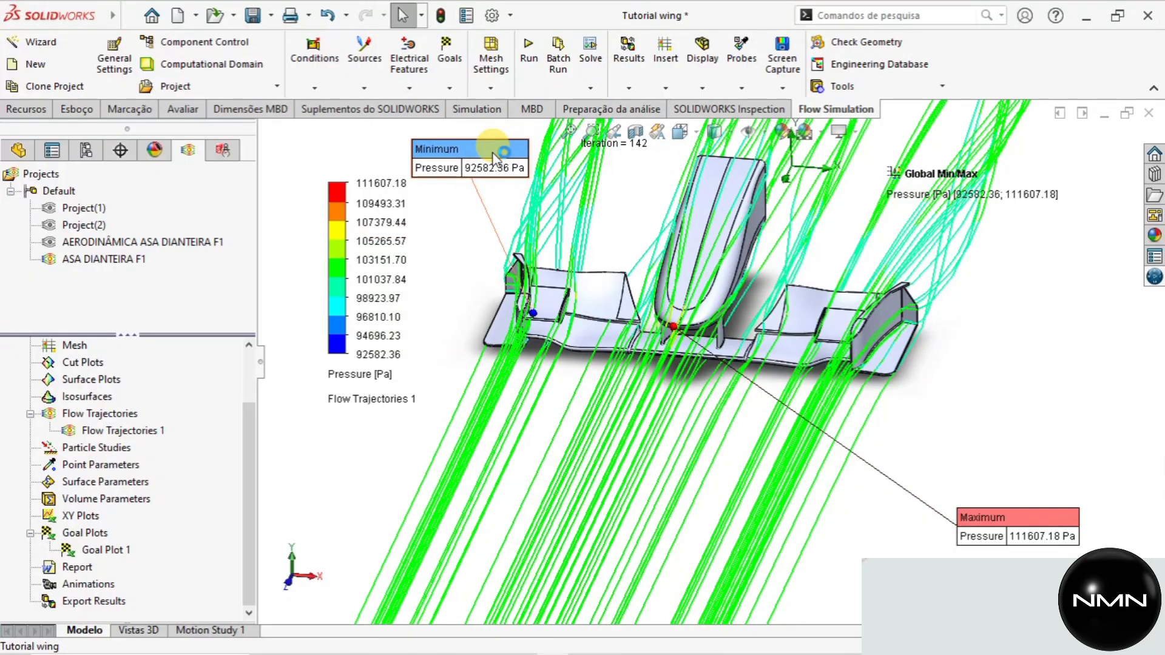
{"action": "mouse_move", "coordinate": [677, 364]}
{"action": "middle_mouse_down"}
{"action": "mouse_move", "coordinate": [682, 285]}
{"action": "mouse_move", "coordinate": [695, 288]}
{"action": "mouse_move", "coordinate": [685, 297]}
{"action": "mouse_move", "coordinate": [701, 312]}
{"action": "mouse_move", "coordinate": [670, 357]}
{"action": "middle_mouse_up"}
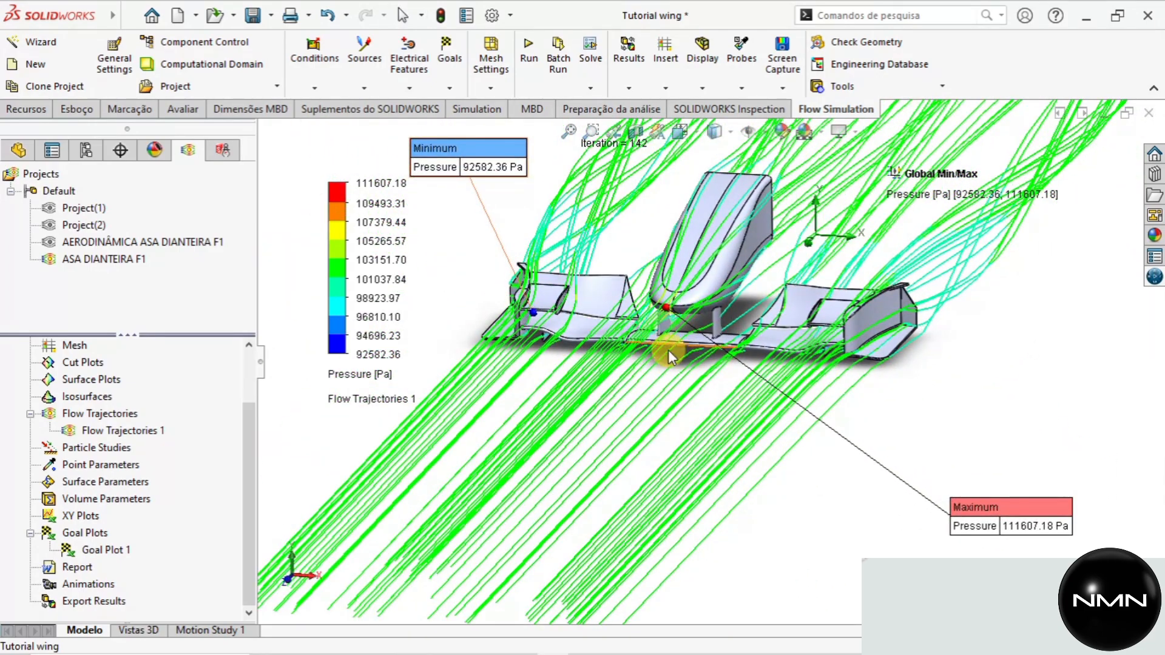
{"action": "scroll", "coordinate": [712, 360], "scroll_direction": "up", "scroll_amount": 4}
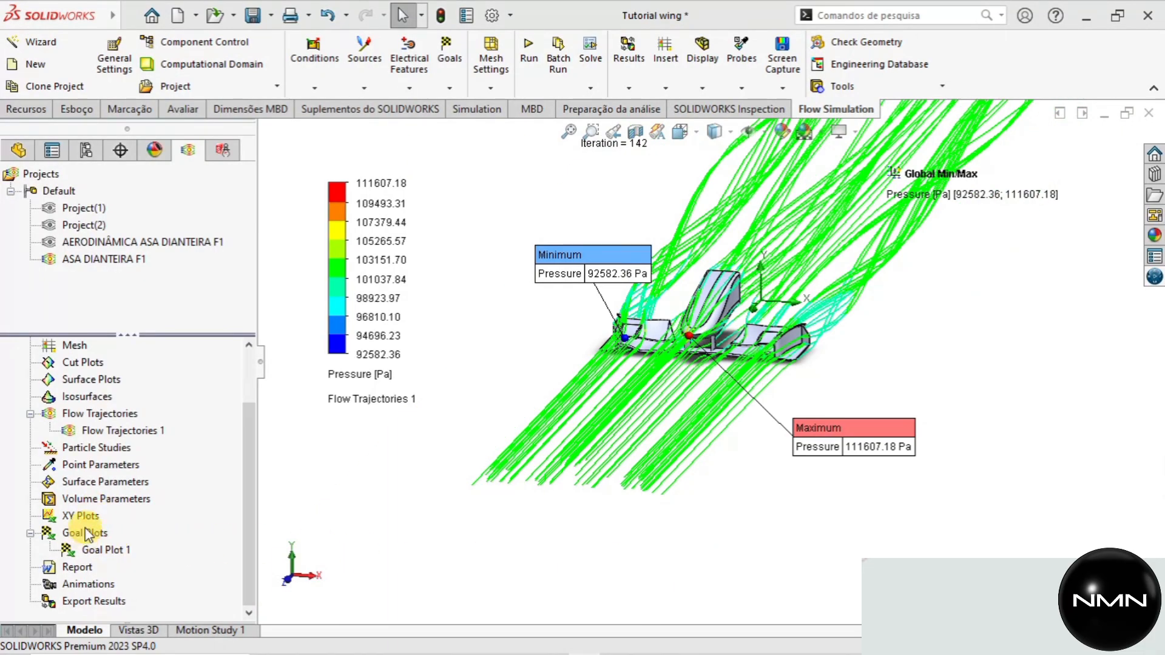
Create an animation of the Flow Trajectories 1 result.
{"action": "left_click", "coordinate": [104, 431]}
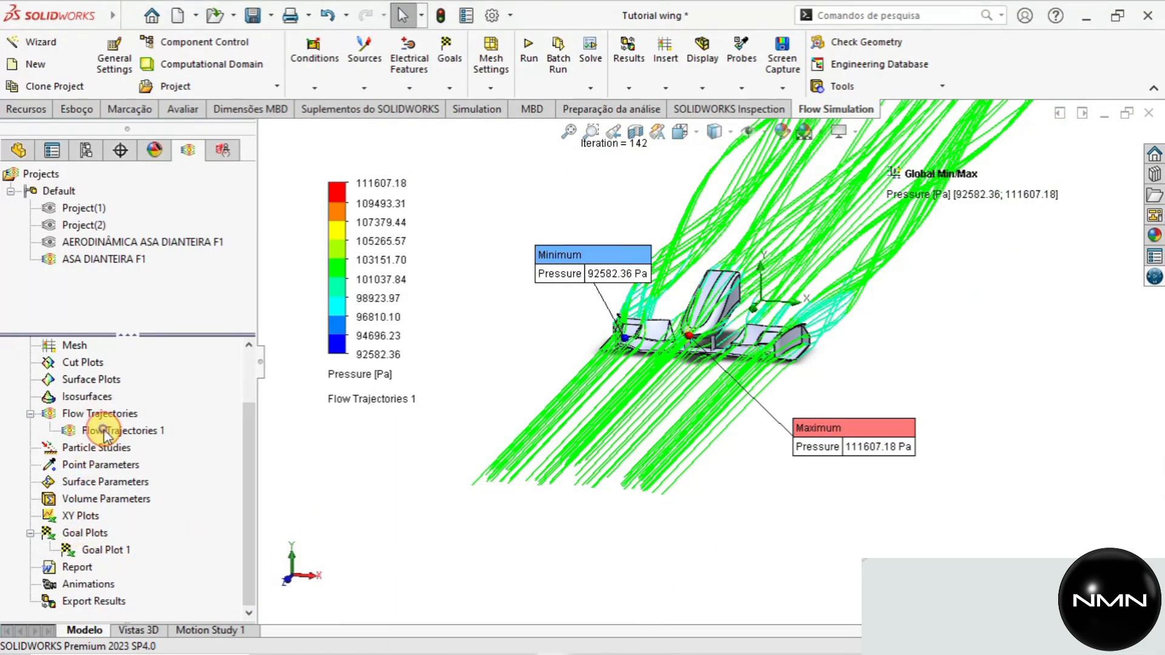
{"action": "right_click", "coordinate": [107, 432]}
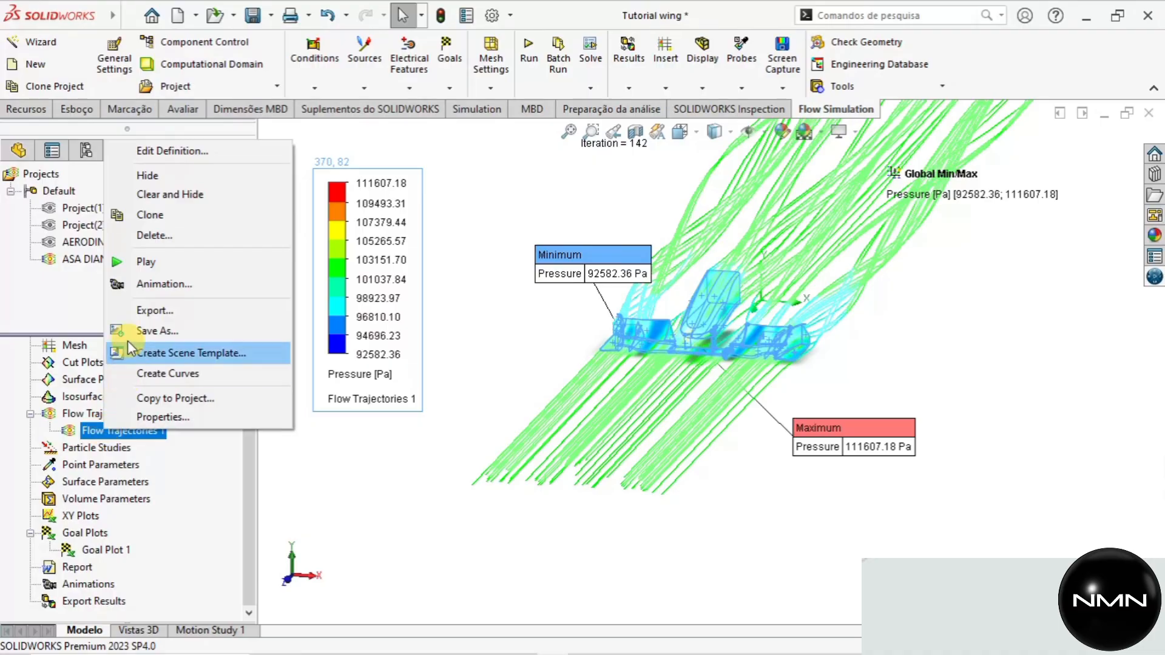
{"action": "left_click", "coordinate": [157, 285]}
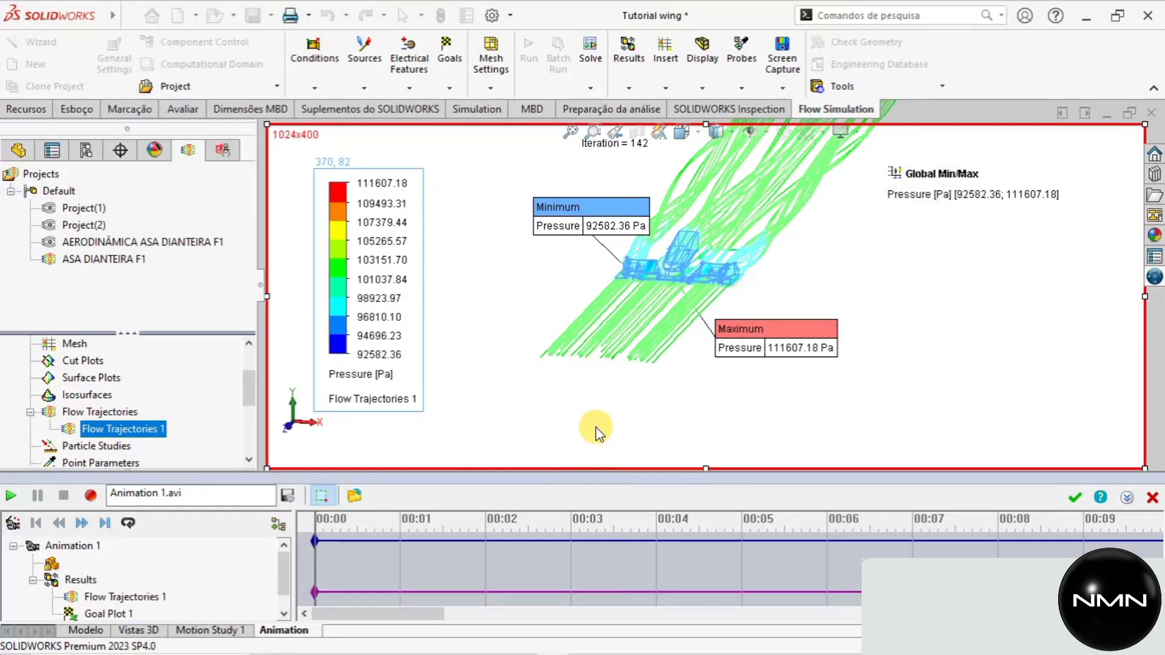
Compare the front, back and left views of the wing and frame it in the front view for the animation.
{"action": "right_click_drag", "start_coordinate": [597, 432], "coordinate": [594, 427]}
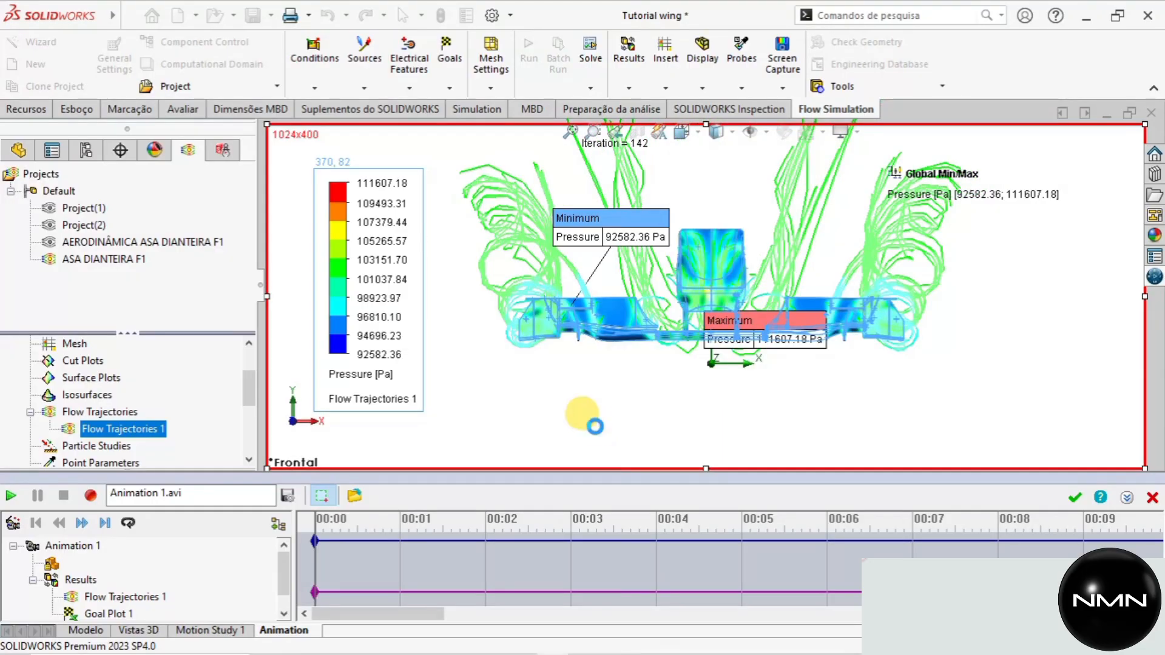
{"action": "scroll", "coordinate": [756, 314], "scroll_direction": "up", "scroll_amount": 3}
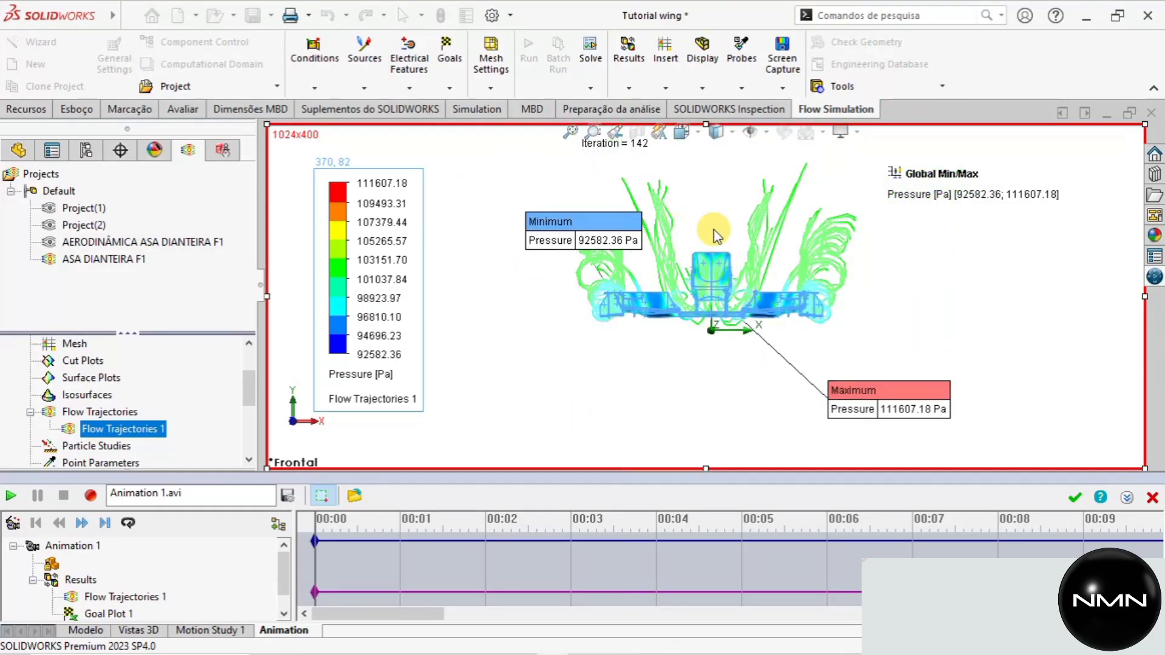
{"action": "right_click_drag", "start_coordinate": [716, 234], "coordinate": [712, 229]}
{"action": "key", "text": "ctrl+2"}
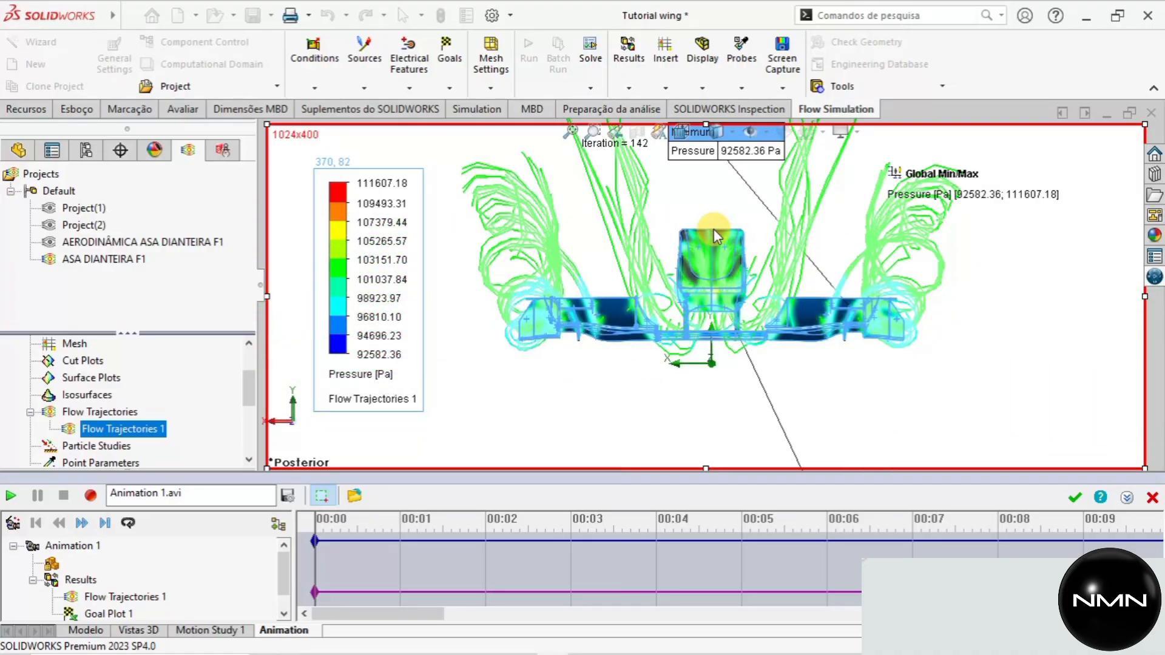
{"action": "key", "text": "ctrl+3"}
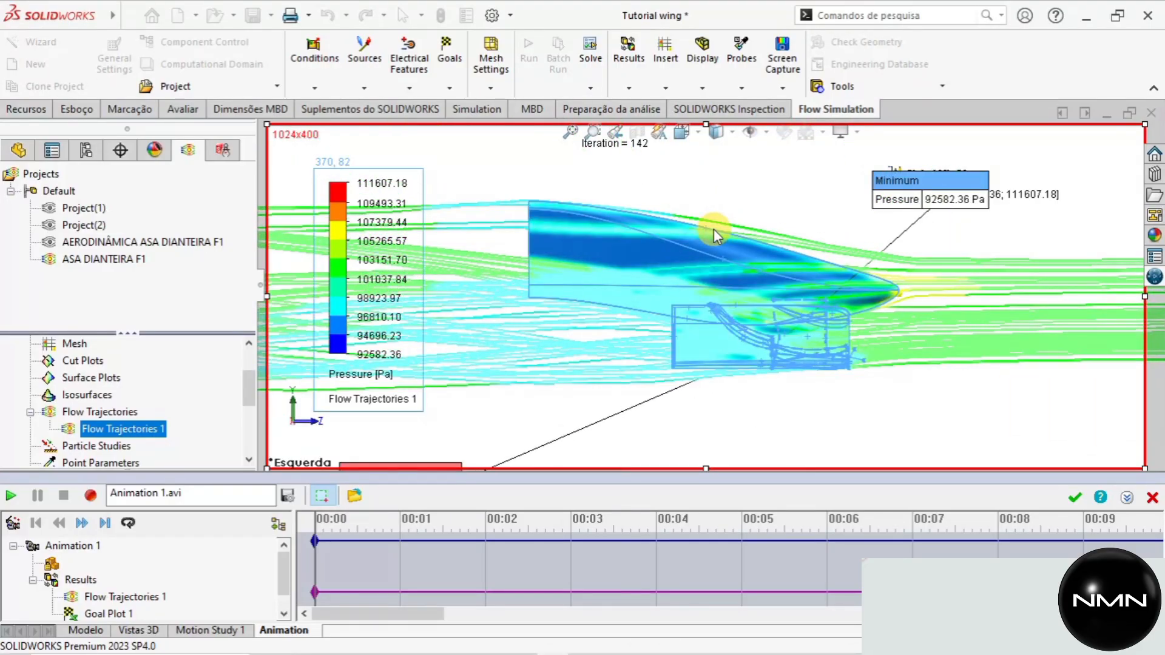
{"action": "key", "text": "ctrl+2"}
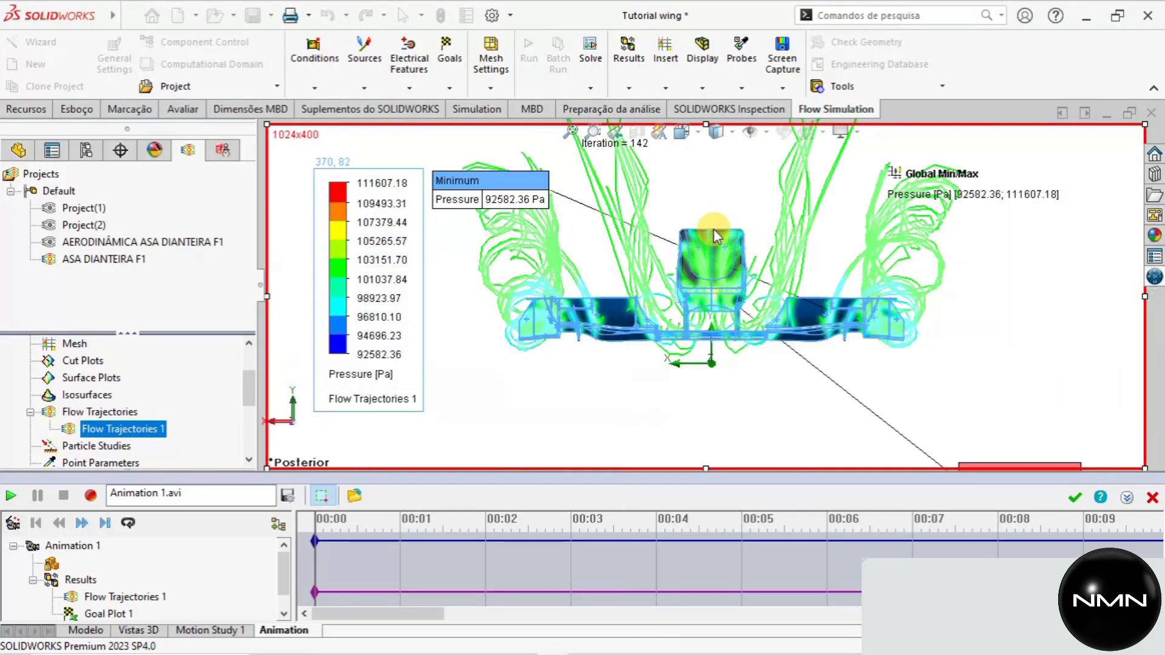
{"action": "key", "text": "ctrl+1"}
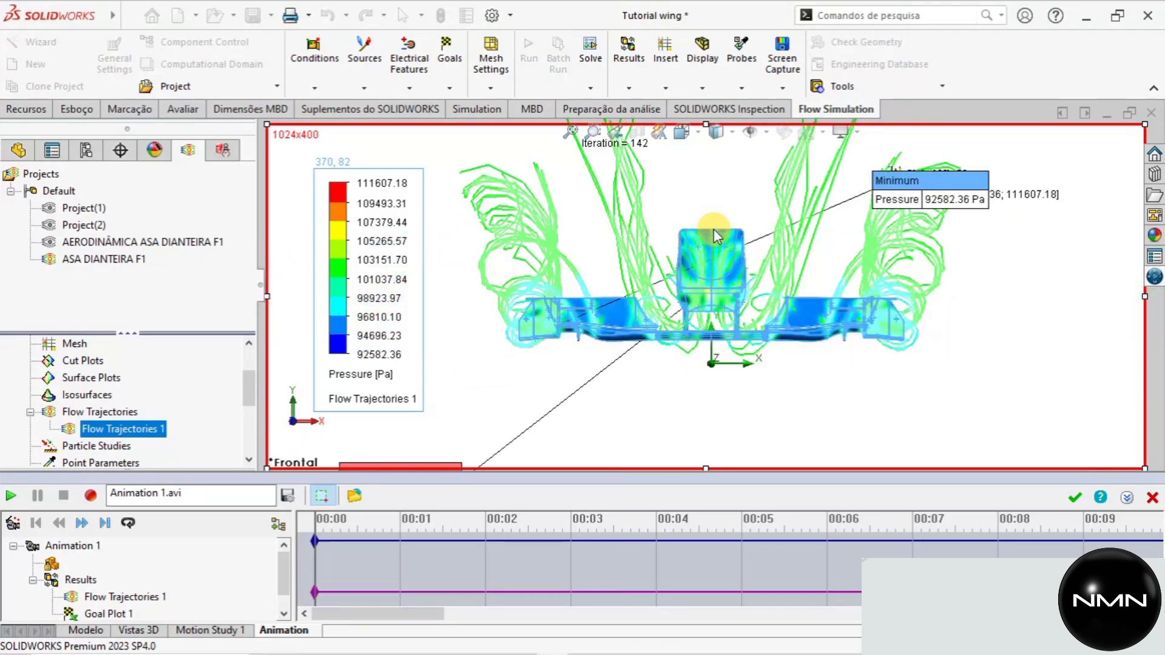
{"action": "middle_click_drag", "start_coordinate": [714, 229], "coordinate": [656, 343]}
{"action": "key", "text": "ctrl+1"}
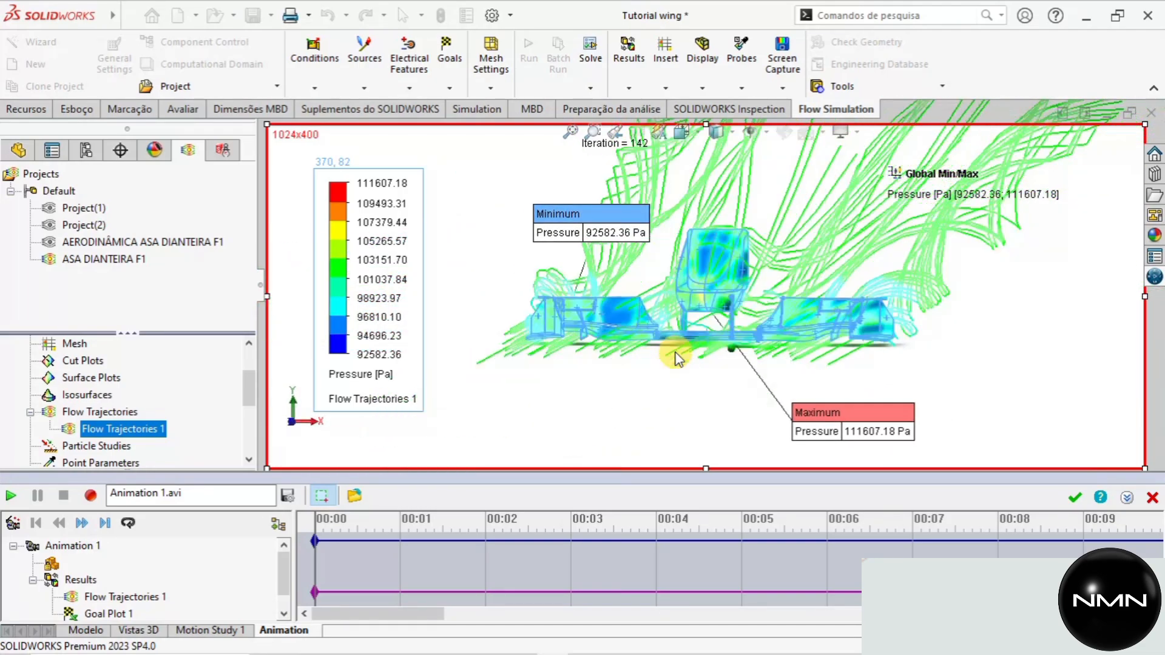
{"action": "scroll", "coordinate": [691, 304], "scroll_direction": "down", "scroll_amount": 3}
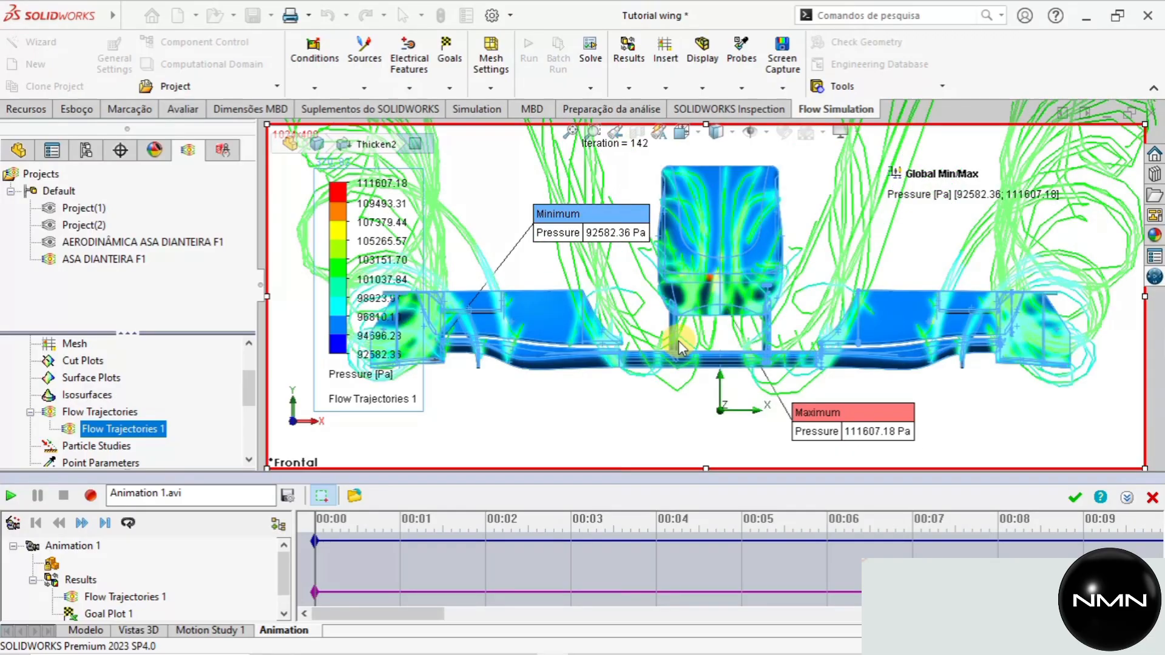
{"action": "scroll", "coordinate": [632, 325], "scroll_direction": "up", "scroll_amount": 1}
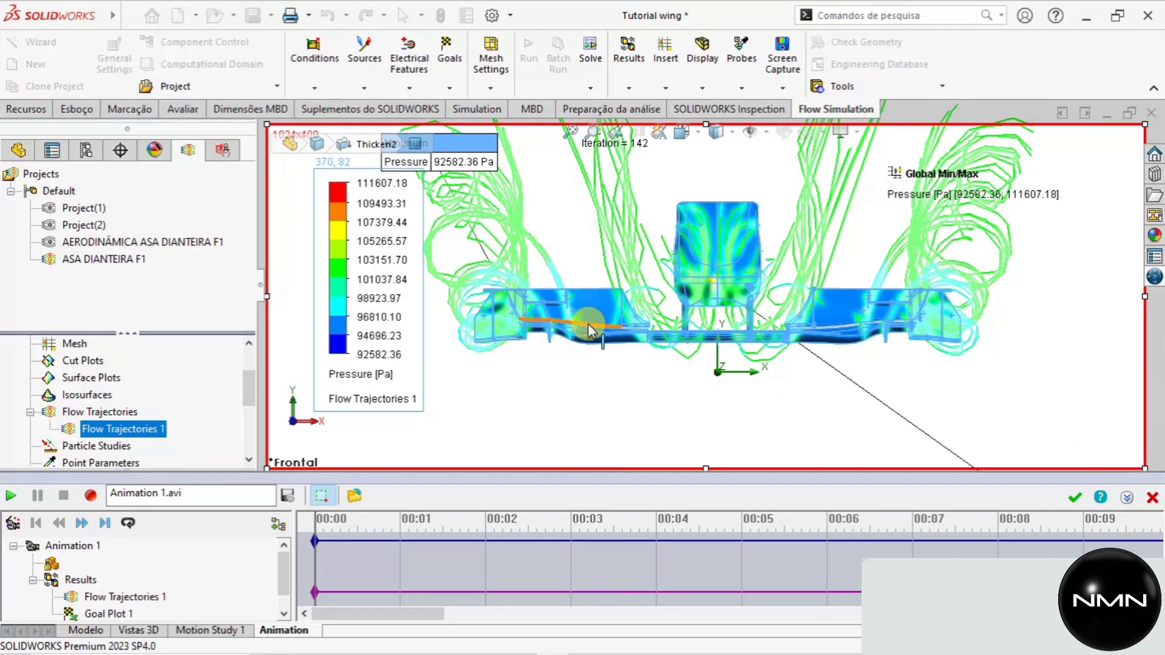
Play the front-view trajectory animation, stop it and accept it.
{"action": "left_click", "coordinate": [8, 498]}
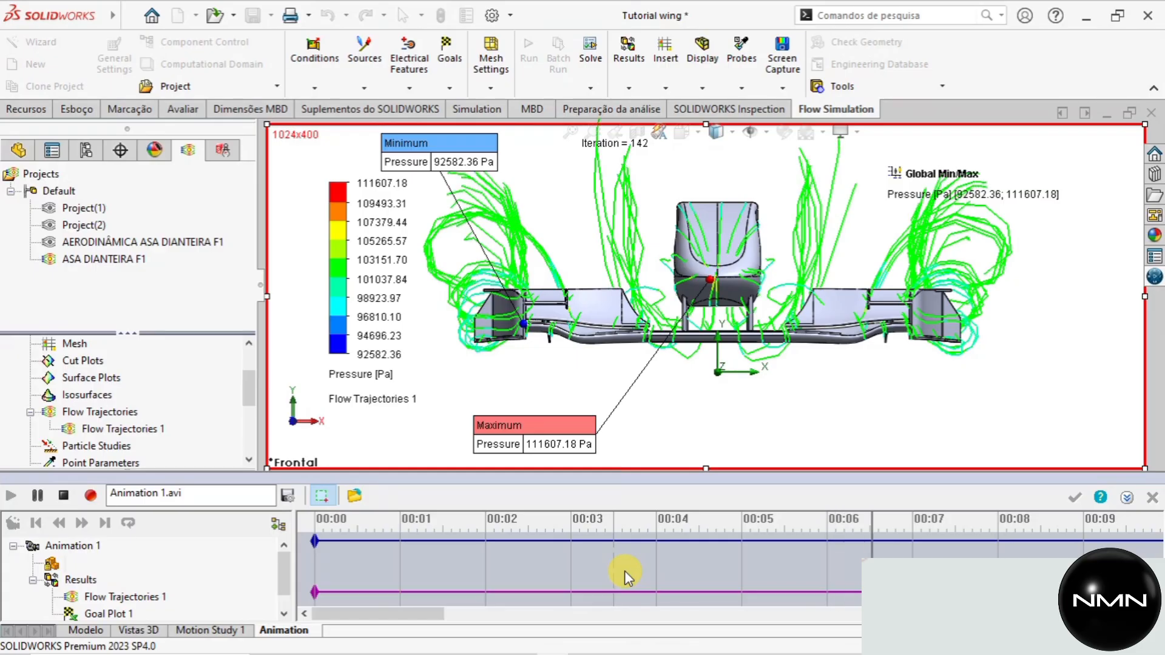
{"action": "left_click", "coordinate": [64, 496]}
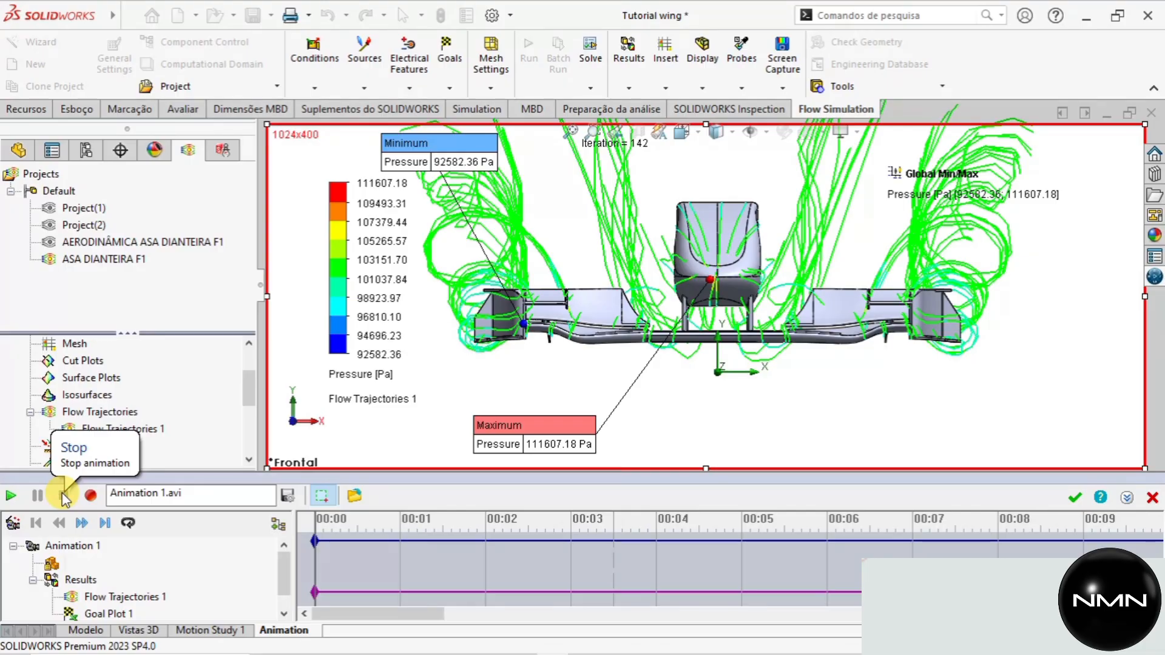
{"action": "left_click", "coordinate": [1075, 498]}
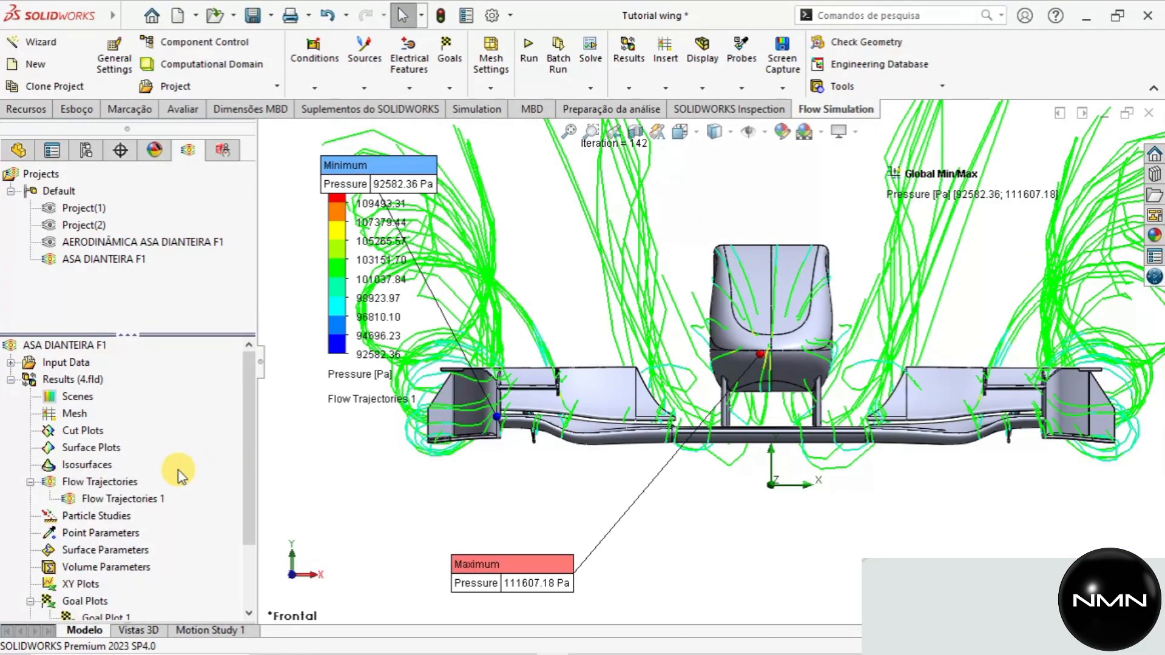
Create a second animation of Flow Trajectories 1 and frame the wing and its wake in the right side view.
{"action": "scroll", "coordinate": [164, 488], "scroll_direction": "down", "scroll_amount": 2}
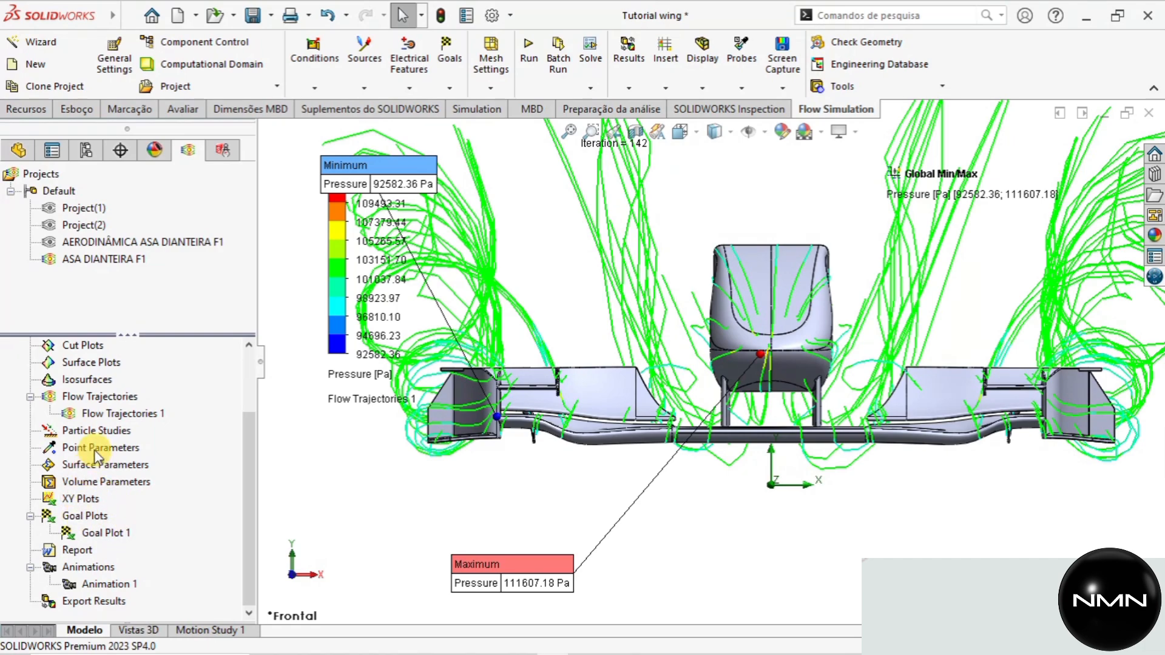
{"action": "right_click", "coordinate": [100, 413]}
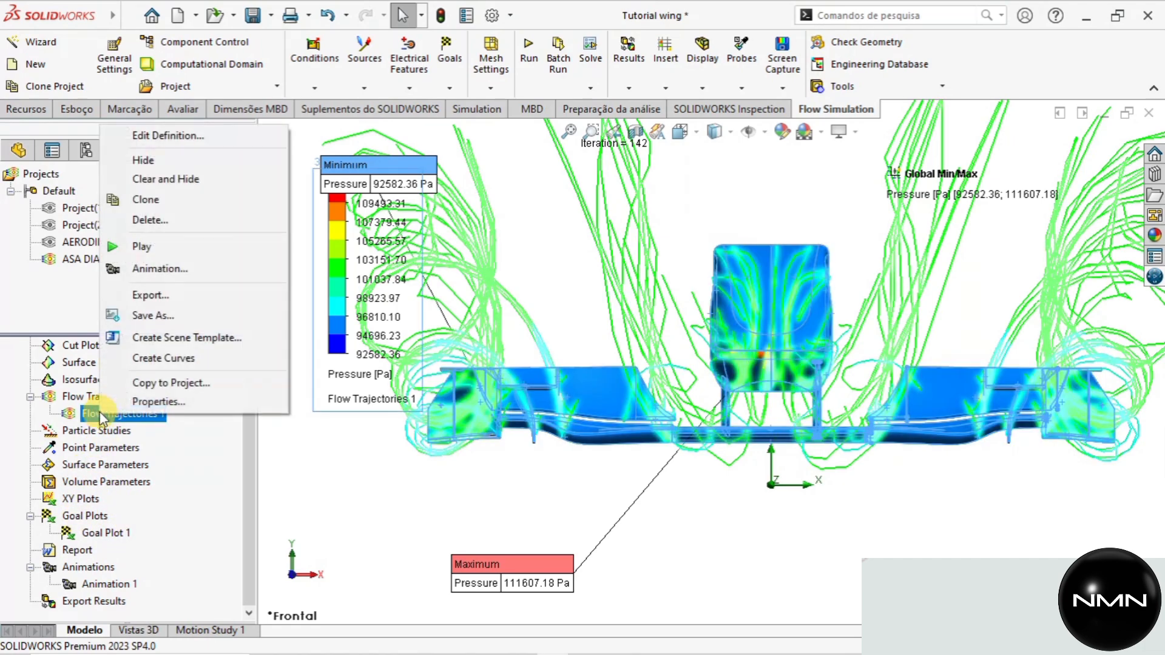
{"action": "left_click", "coordinate": [151, 267]}
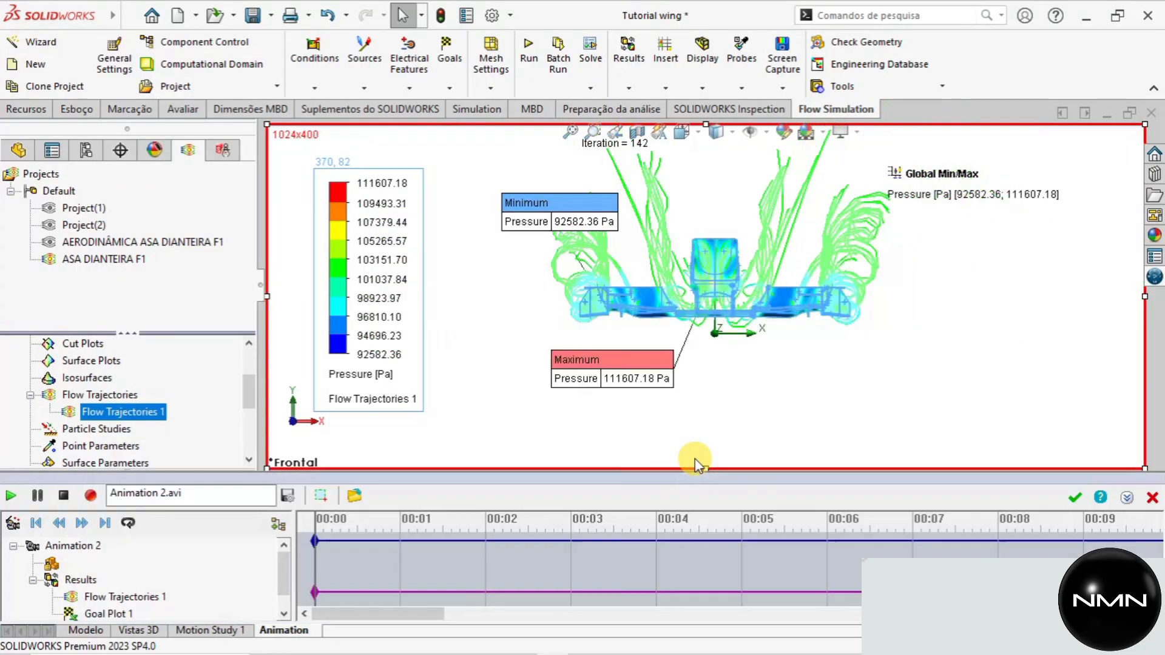
{"action": "key", "text": "ctrl+3"}
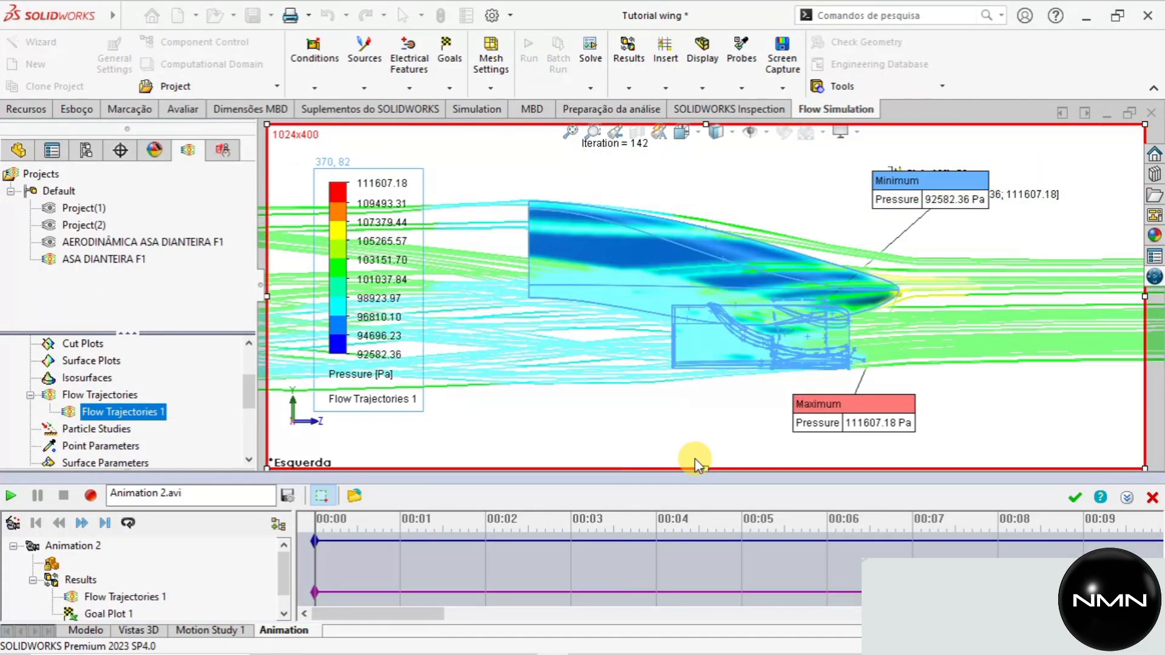
{"action": "key", "text": "ctrl+4"}
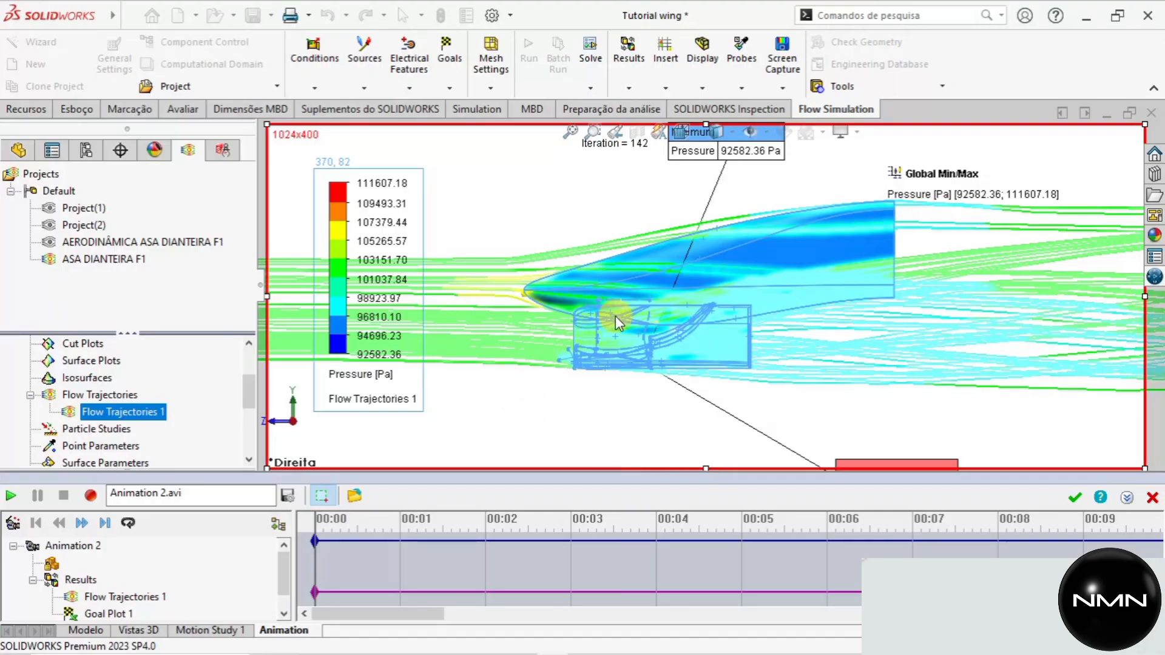
{"action": "scroll", "coordinate": [877, 275], "scroll_direction": "up", "scroll_amount": 1}
{"action": "scroll", "coordinate": [850, 291], "scroll_direction": "up", "scroll_amount": 1}
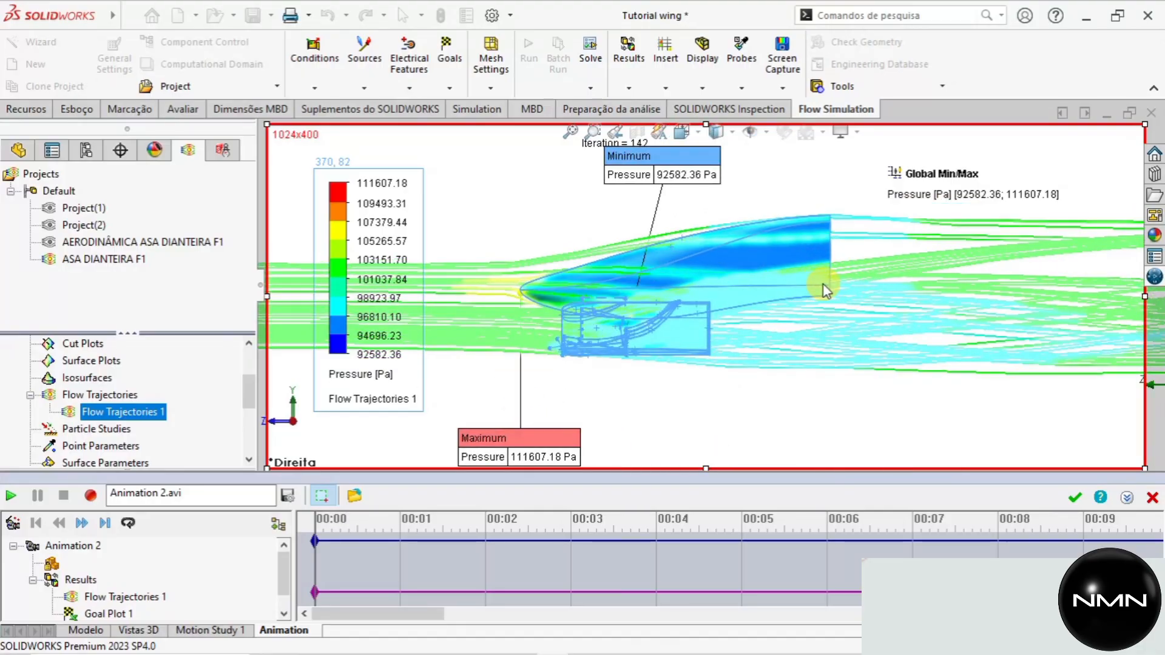
{"action": "scroll", "coordinate": [956, 303], "scroll_direction": "up", "scroll_amount": 2}
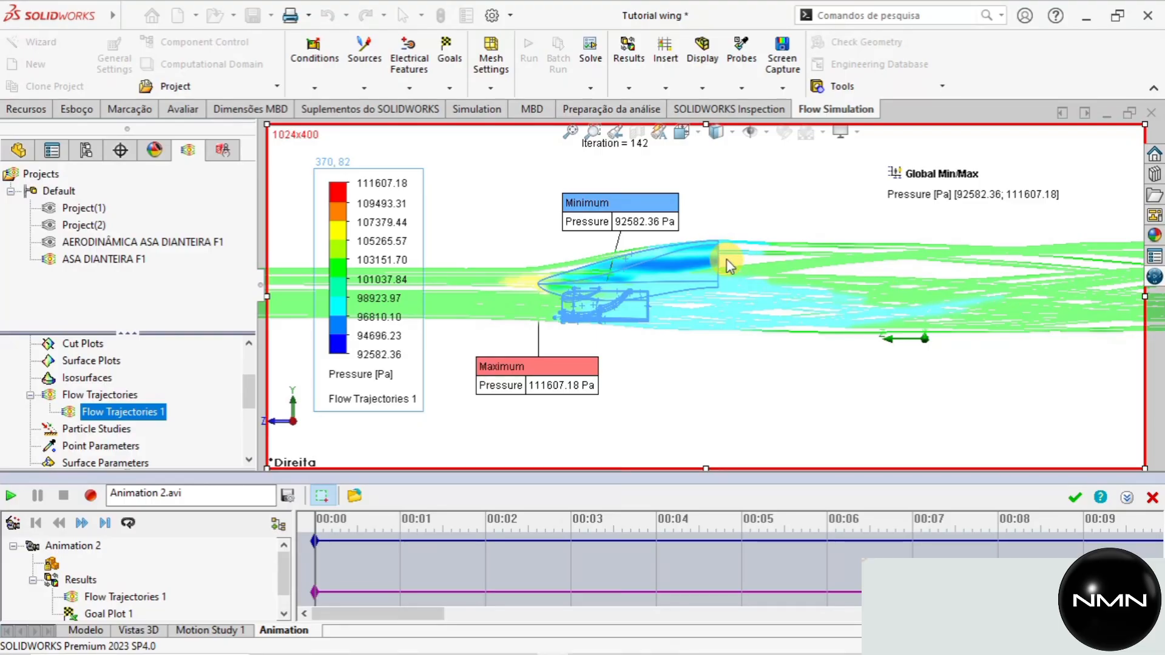
{"action": "scroll", "coordinate": [722, 271], "scroll_direction": "down", "scroll_amount": 1}
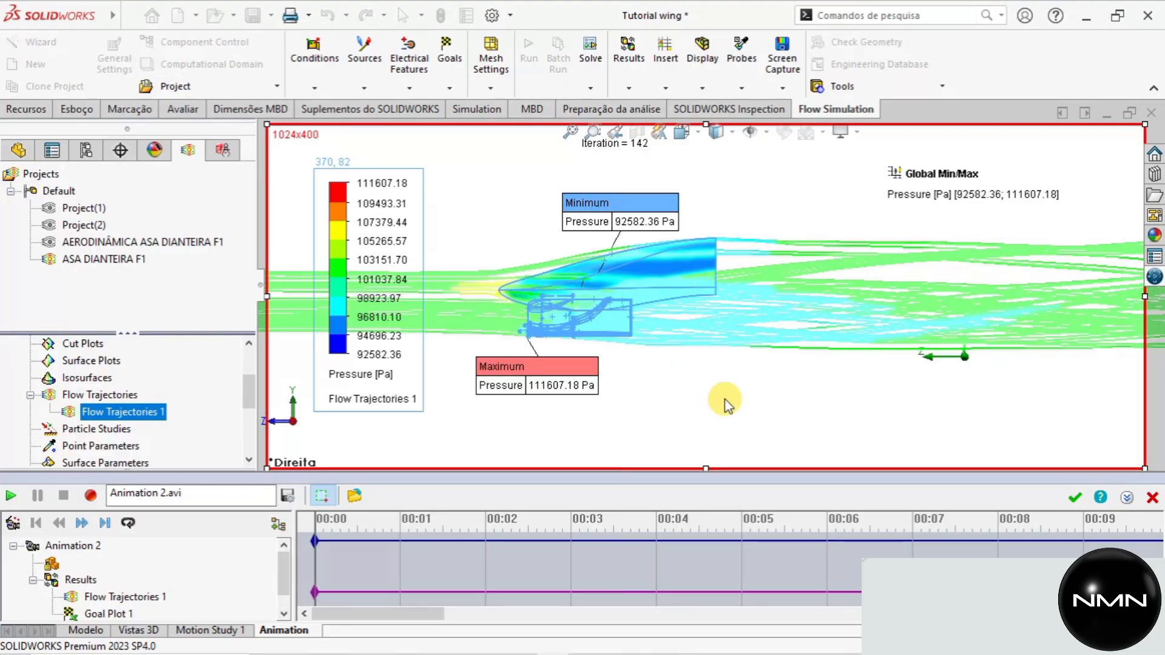
{"action": "scroll", "coordinate": [892, 255], "scroll_direction": "down", "scroll_amount": 1}
{"action": "scroll", "coordinate": [734, 296], "scroll_direction": "up", "scroll_amount": 1}
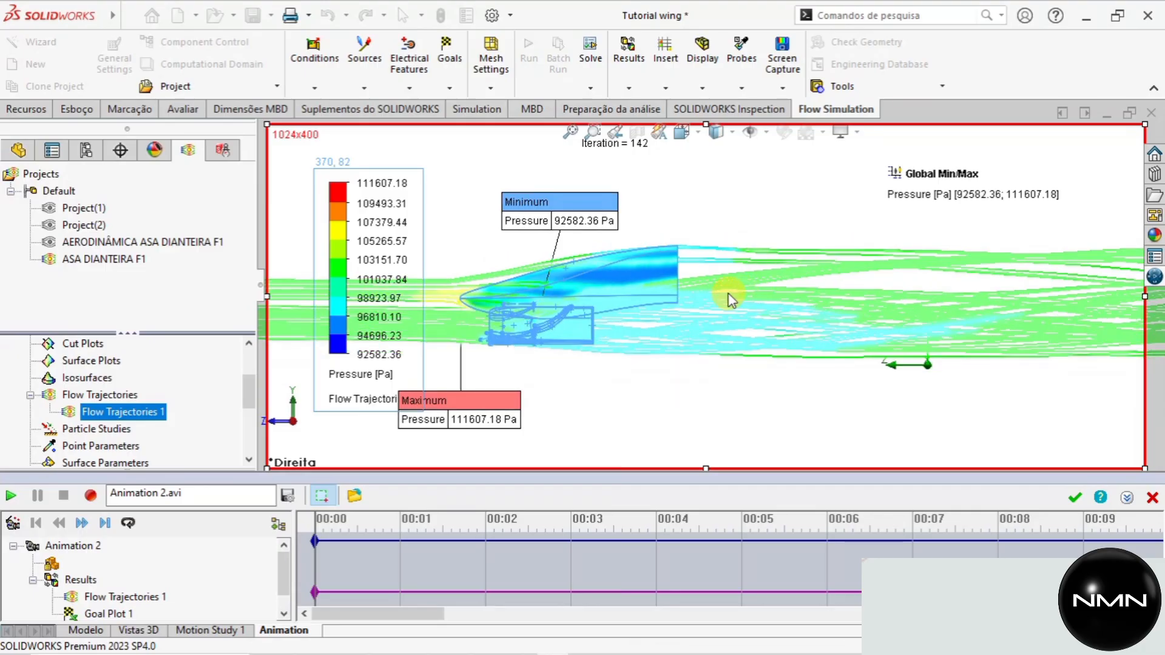
Play the right-side trajectory animation, stop it and accept it.
{"action": "left_click", "coordinate": [17, 494]}
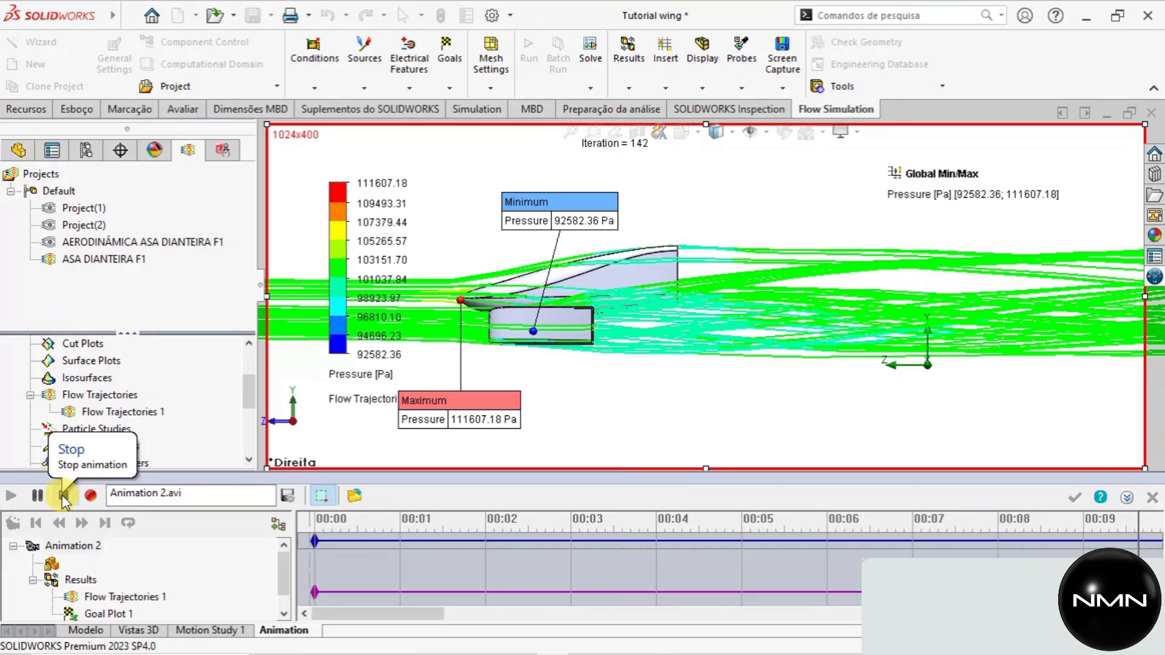
{"action": "left_click", "coordinate": [63, 496]}
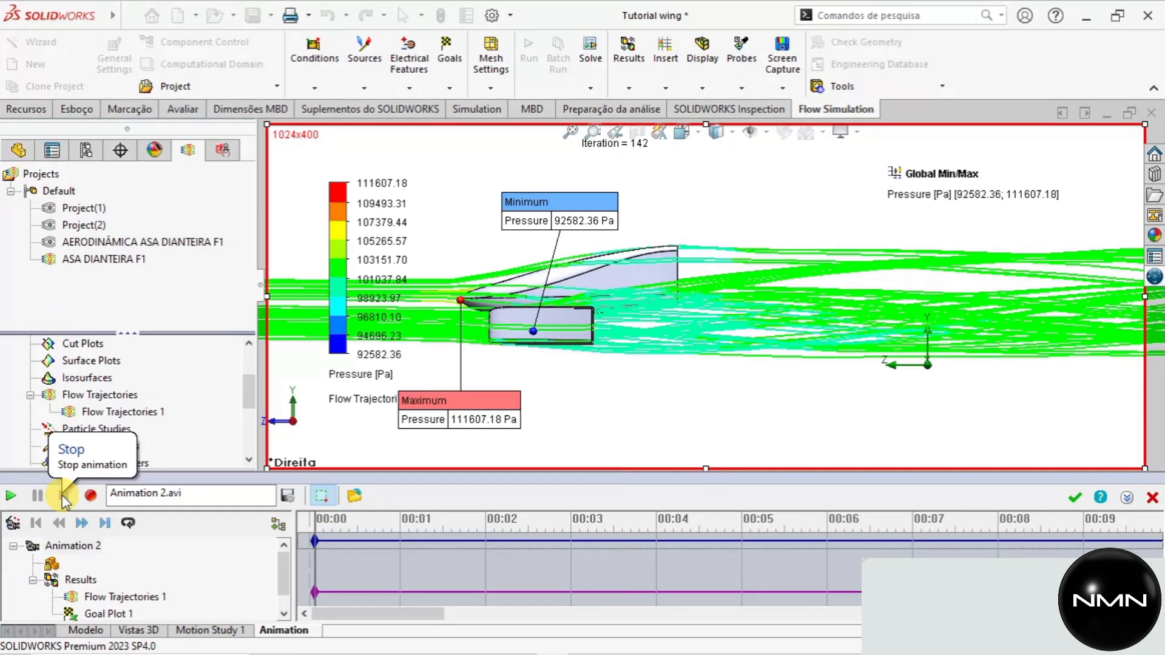
{"action": "left_click", "coordinate": [1077, 497]}
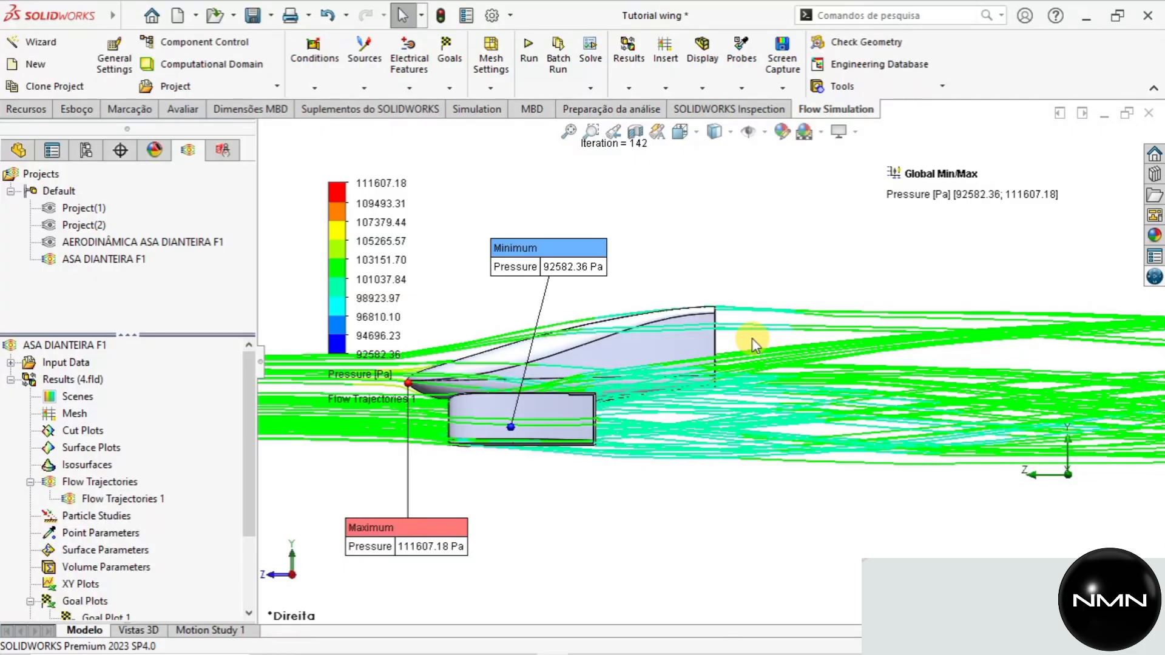
Frame the wing and its trajectories in the isometric view and create a third animation of Flow Trajectories 1.
{"action": "key", "text": "ctrl+7"}
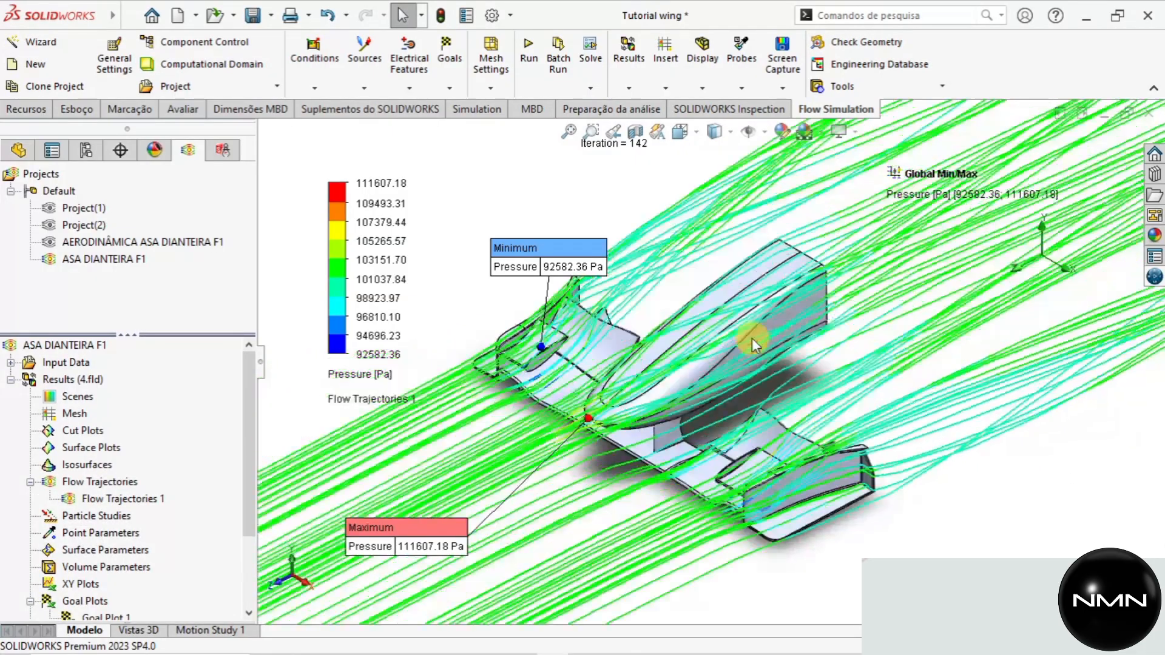
{"action": "key", "text": "z"}
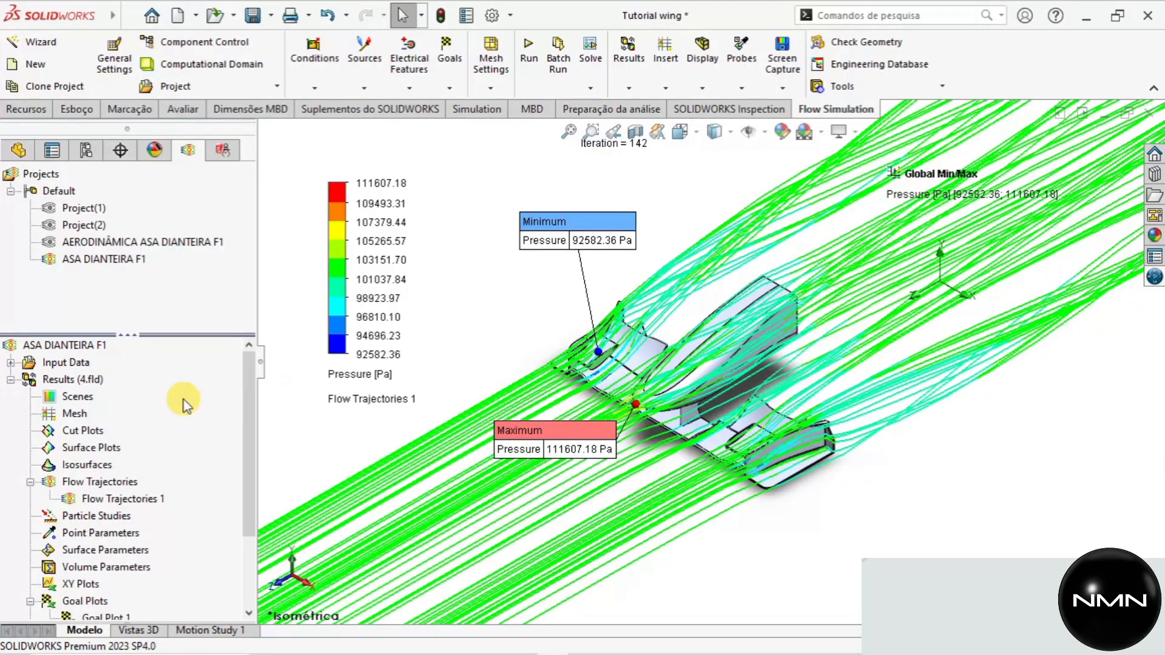
{"action": "right_click", "coordinate": [111, 501]}
{"action": "left_click", "coordinate": [169, 344]}
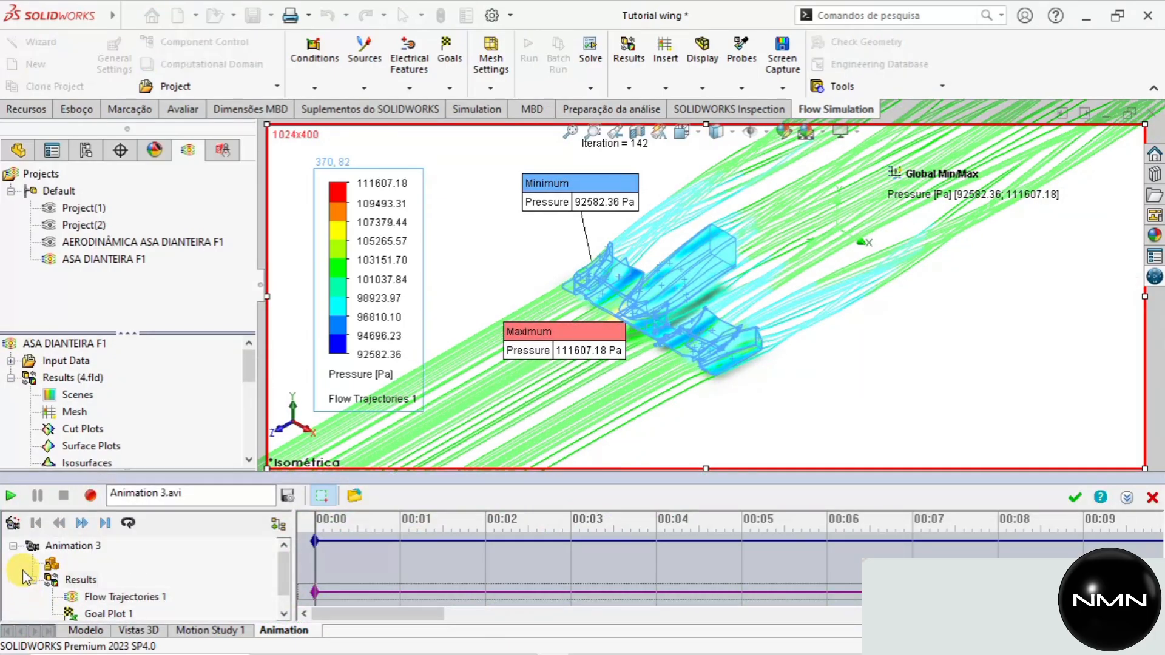
Play the isometric trajectory animation, stop it and accept it.
{"action": "left_click", "coordinate": [11, 500]}
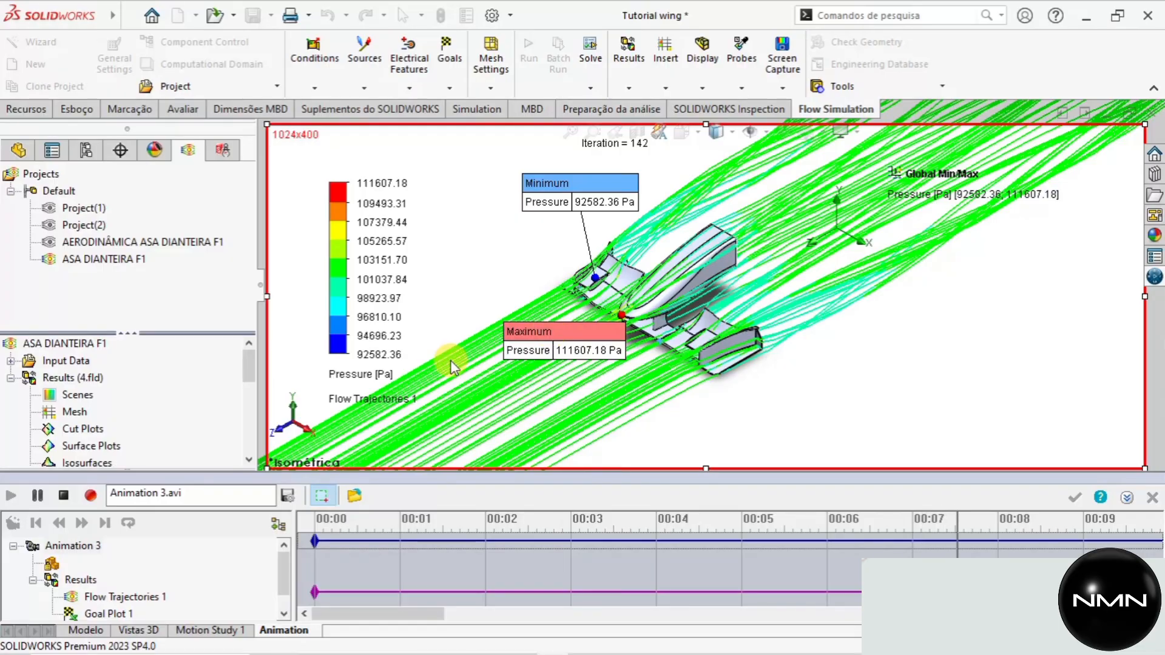
{"action": "left_click", "coordinate": [68, 496]}
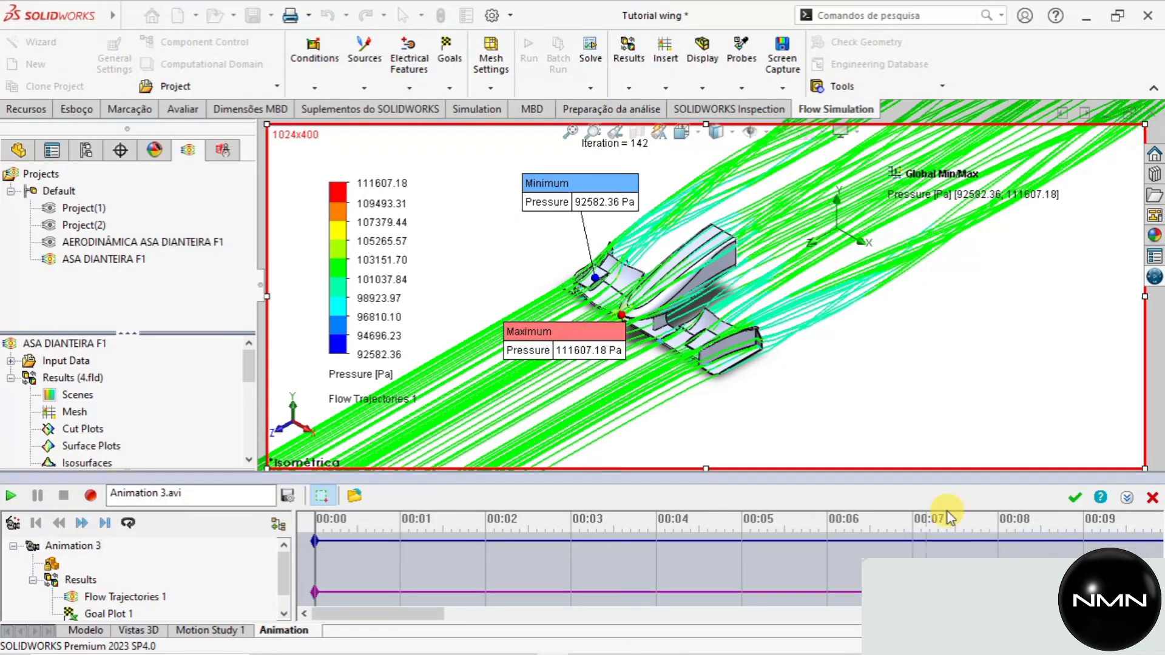
{"action": "left_click", "coordinate": [1073, 498]}
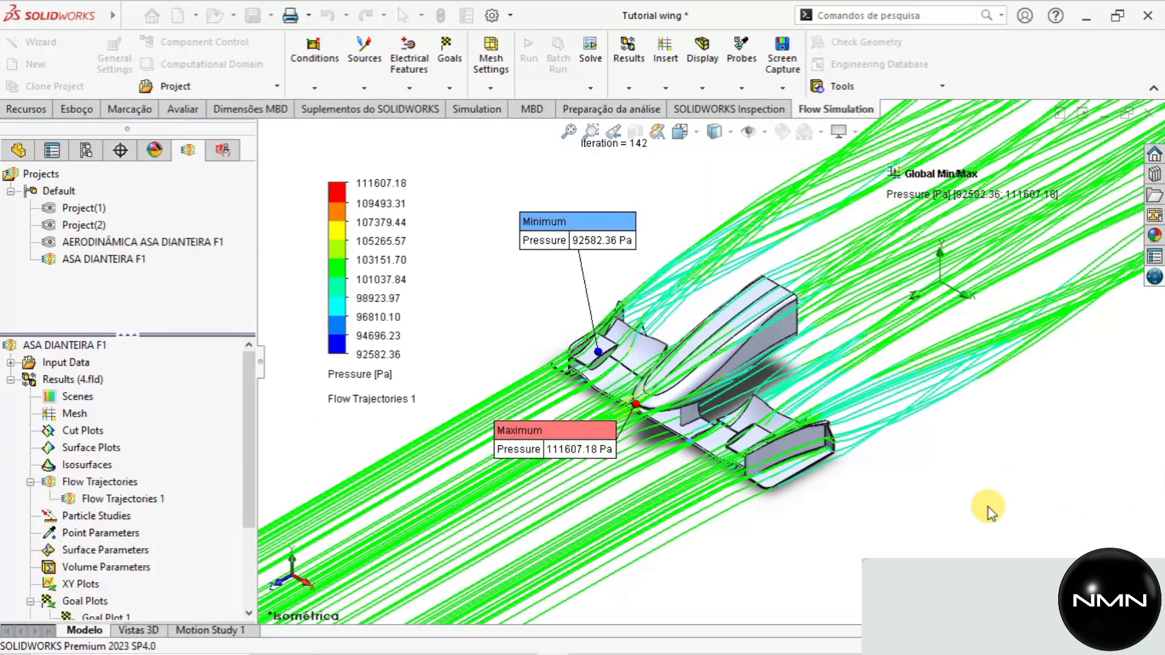
Create a fourth animation of Flow Trajectories 1 seen from behind and above the wing, play it, stop it and accept it.
{"action": "middle_click_drag", "start_coordinate": [840, 436], "coordinate": [679, 331]}
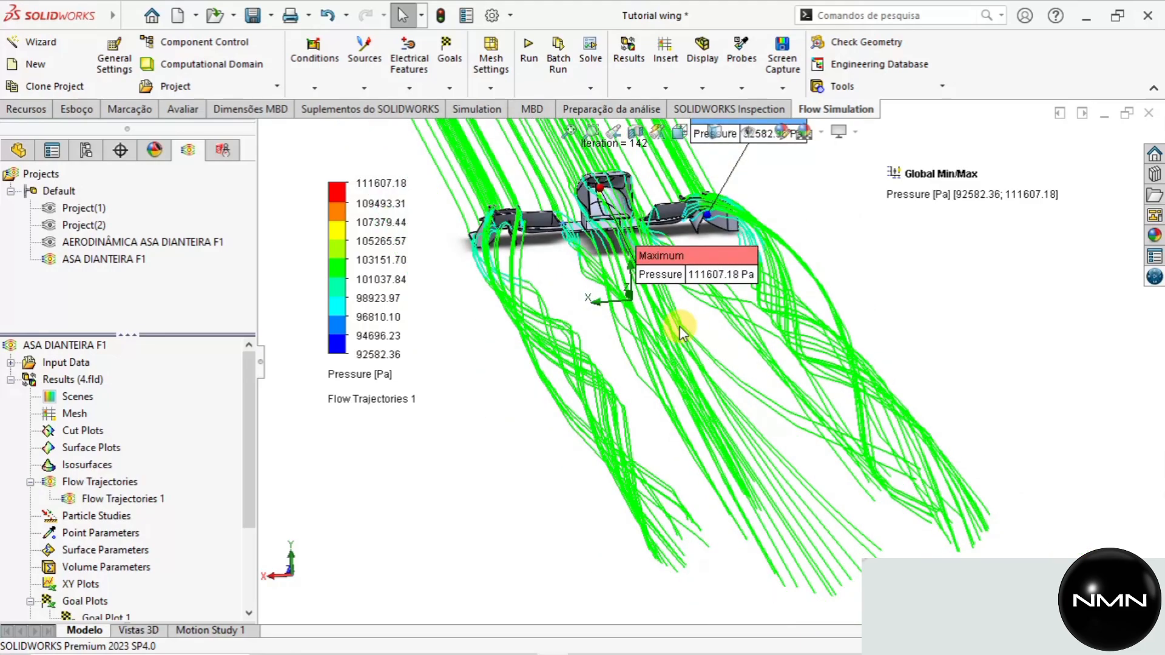
{"action": "middle_click_drag", "start_coordinate": [591, 221], "coordinate": [874, 389]}
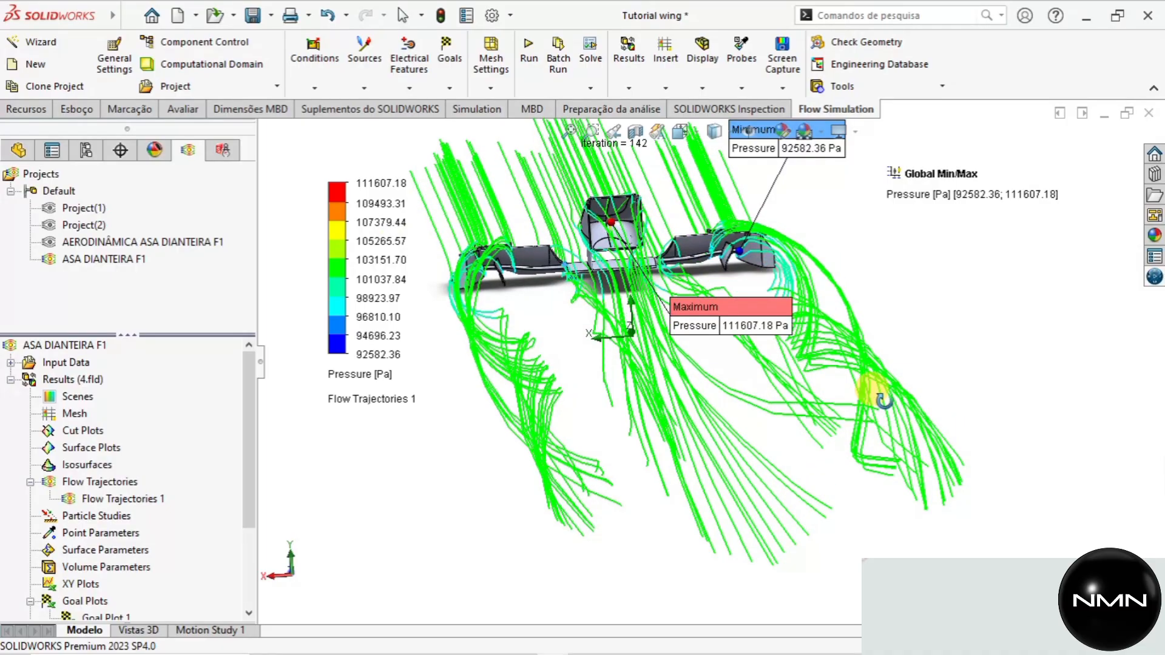
{"action": "scroll", "coordinate": [546, 223], "scroll_direction": "up", "scroll_amount": 2}
{"action": "scroll", "coordinate": [546, 224], "scroll_direction": "down", "scroll_amount": 1}
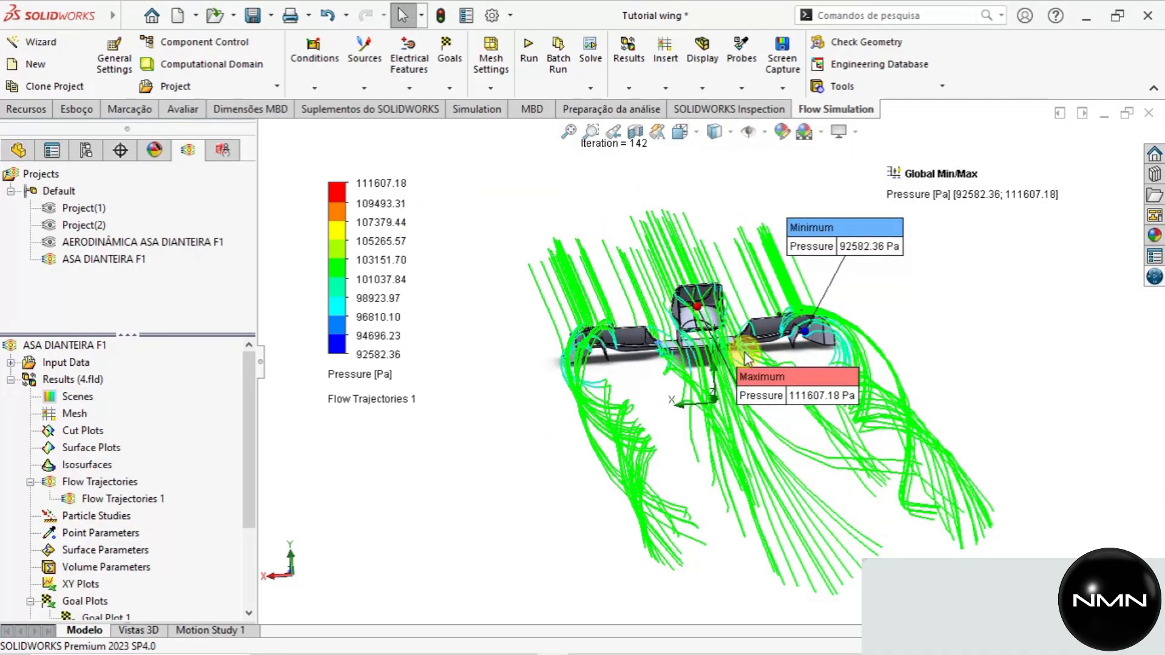
{"action": "scroll", "coordinate": [767, 405], "scroll_direction": "down", "scroll_amount": 2}
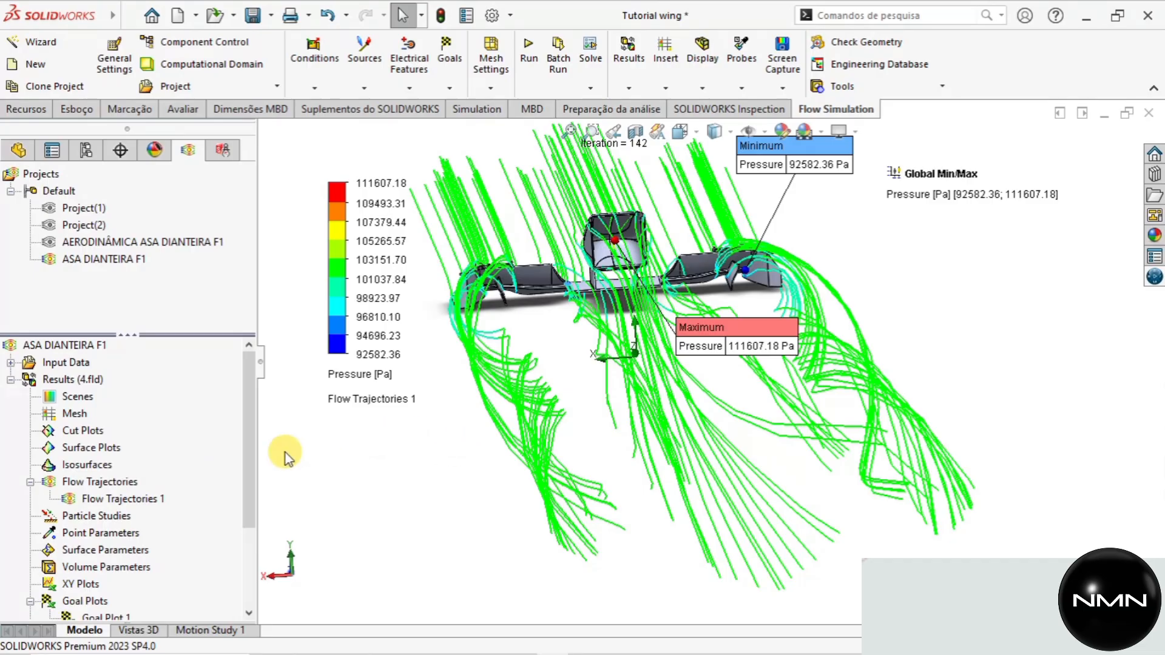
{"action": "right_click", "coordinate": [103, 499]}
{"action": "left_click", "coordinate": [130, 347]}
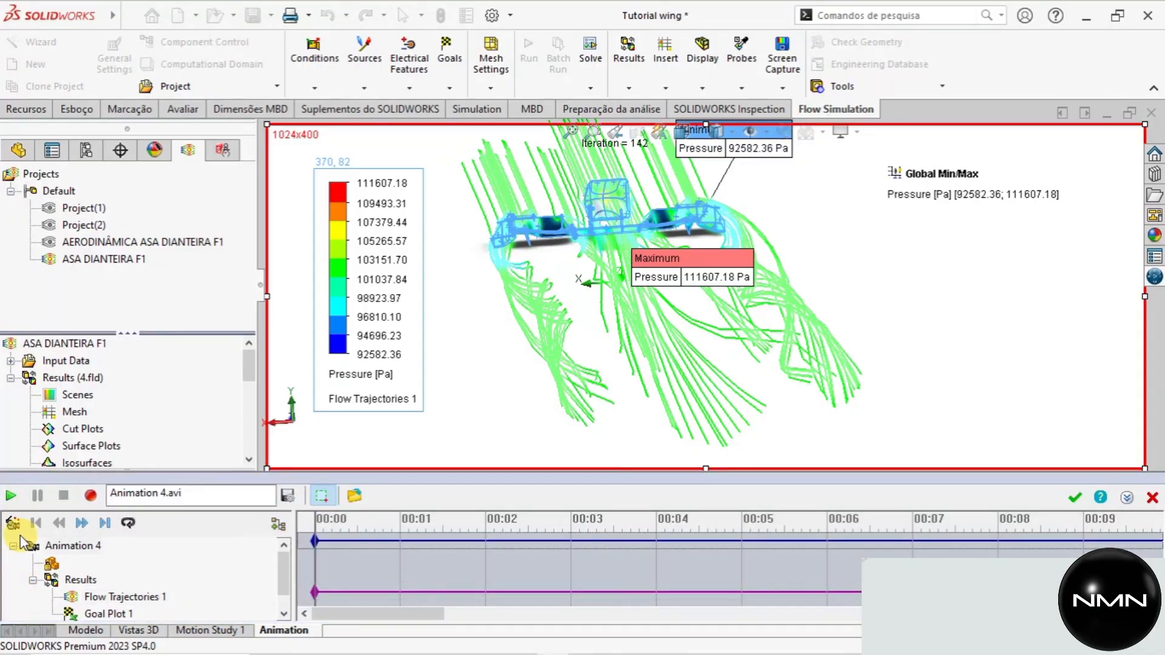
{"action": "left_click", "coordinate": [11, 496]}
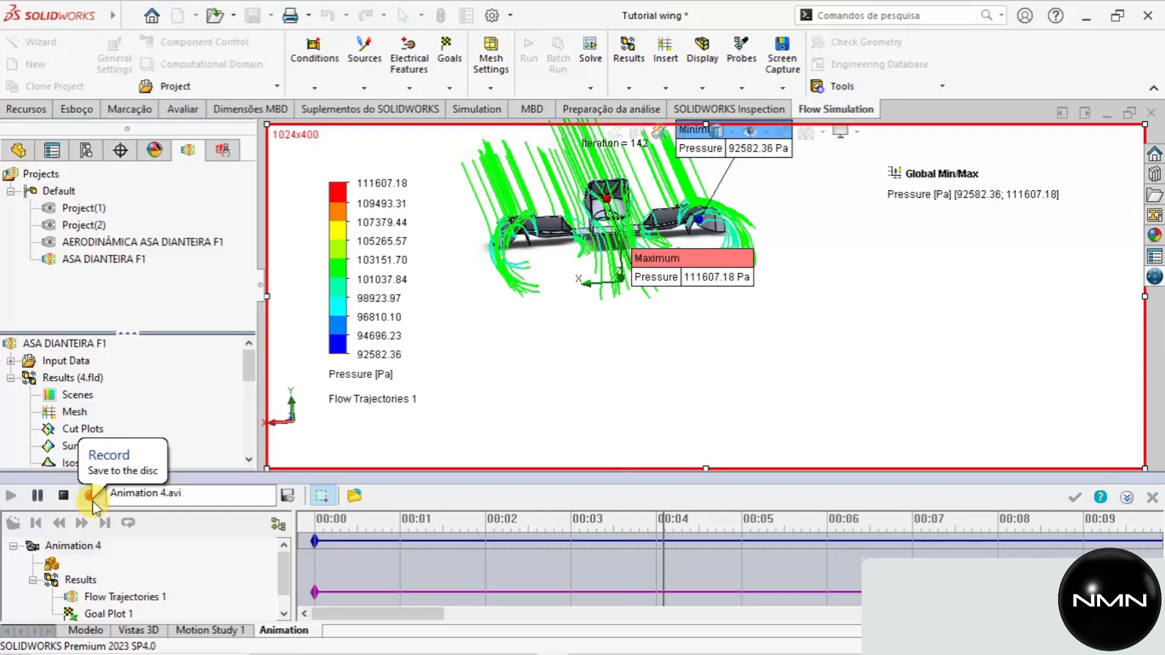
{"action": "left_click", "coordinate": [61, 499]}
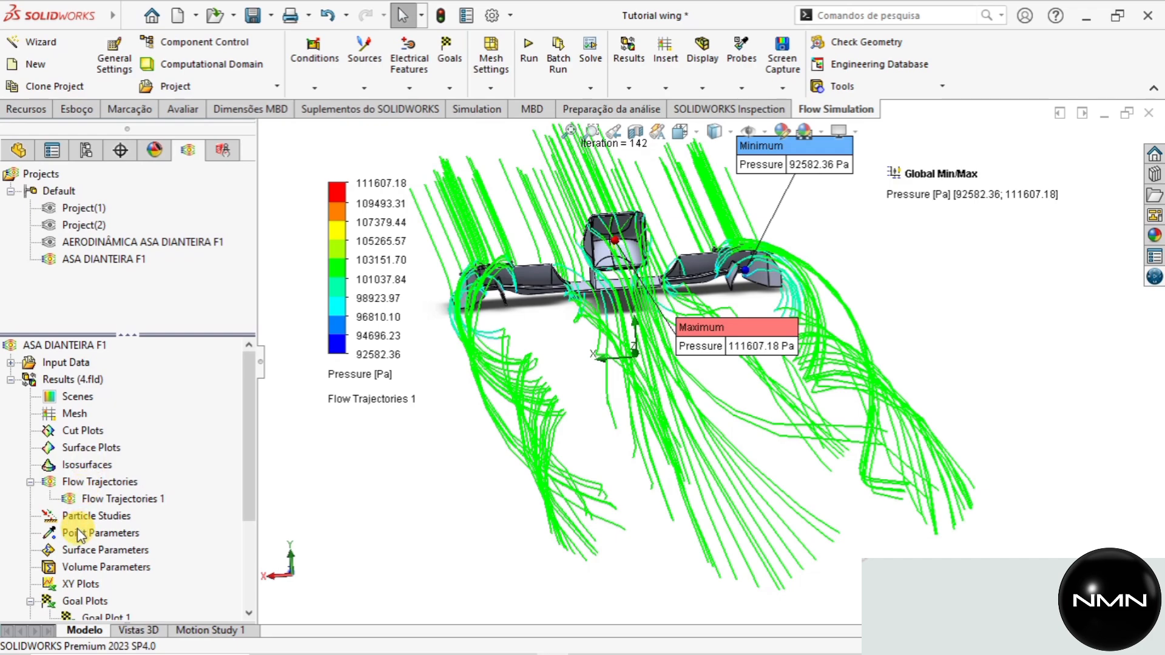
Open the saved Animation 4 for playback, watch the wake behind the wing and close the player.
{"action": "scroll", "coordinate": [77, 534], "scroll_direction": "down", "scroll_amount": 3}
{"action": "right_click", "coordinate": [103, 588]}
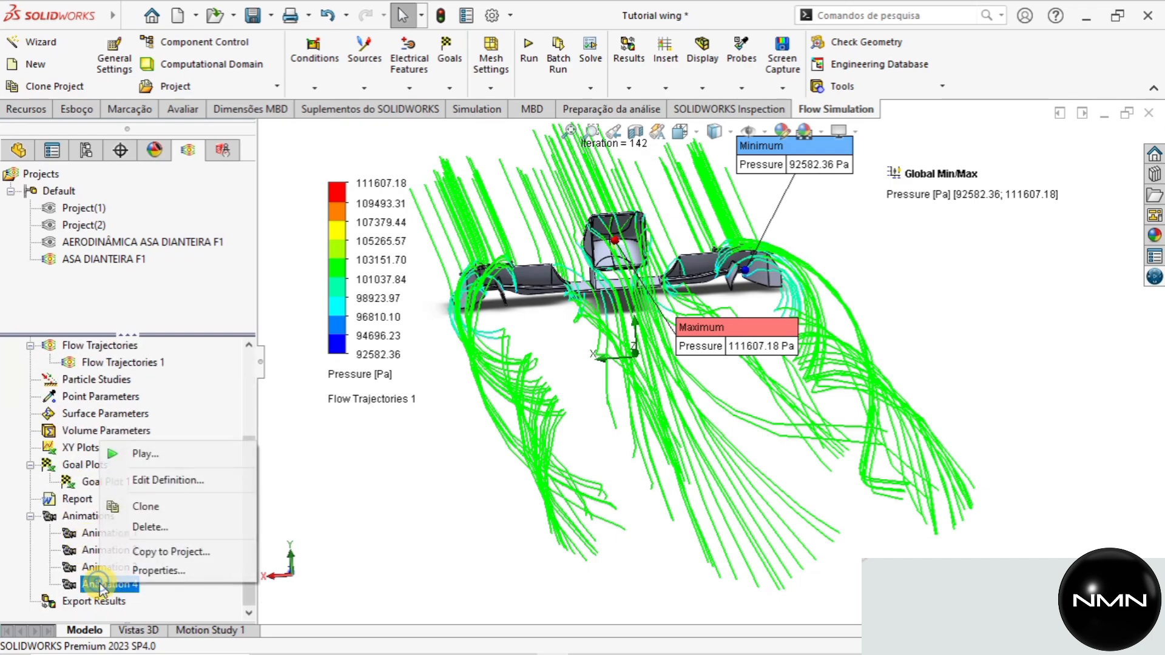
{"action": "left_click", "coordinate": [148, 452]}
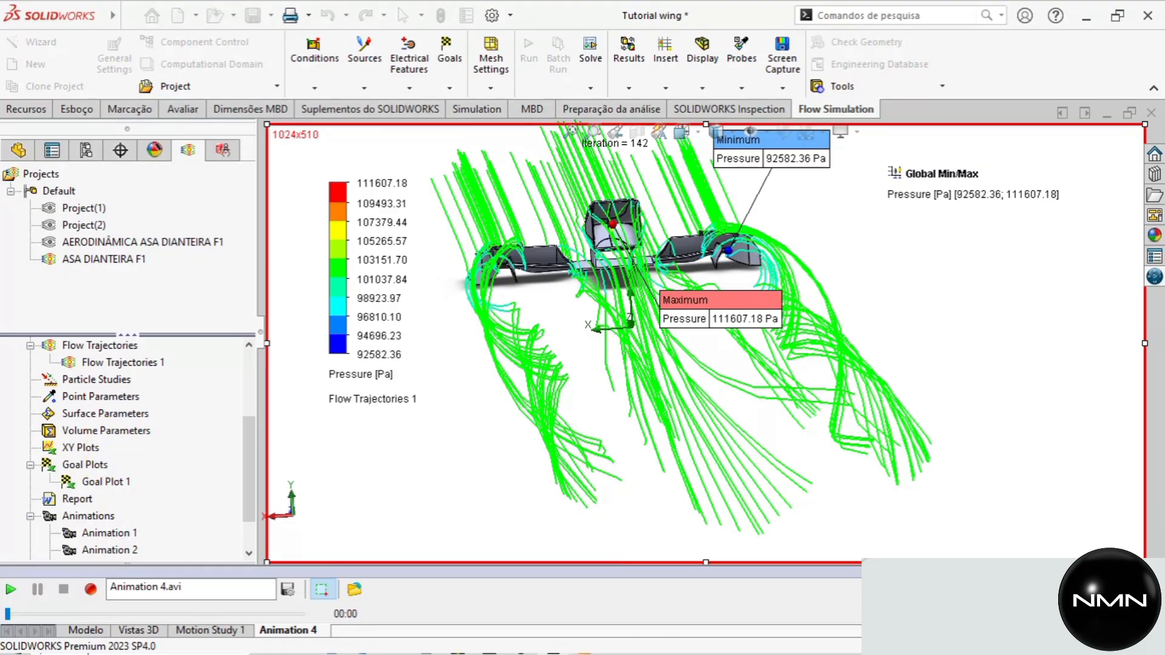
{"action": "left_click", "coordinate": [338, 429]}
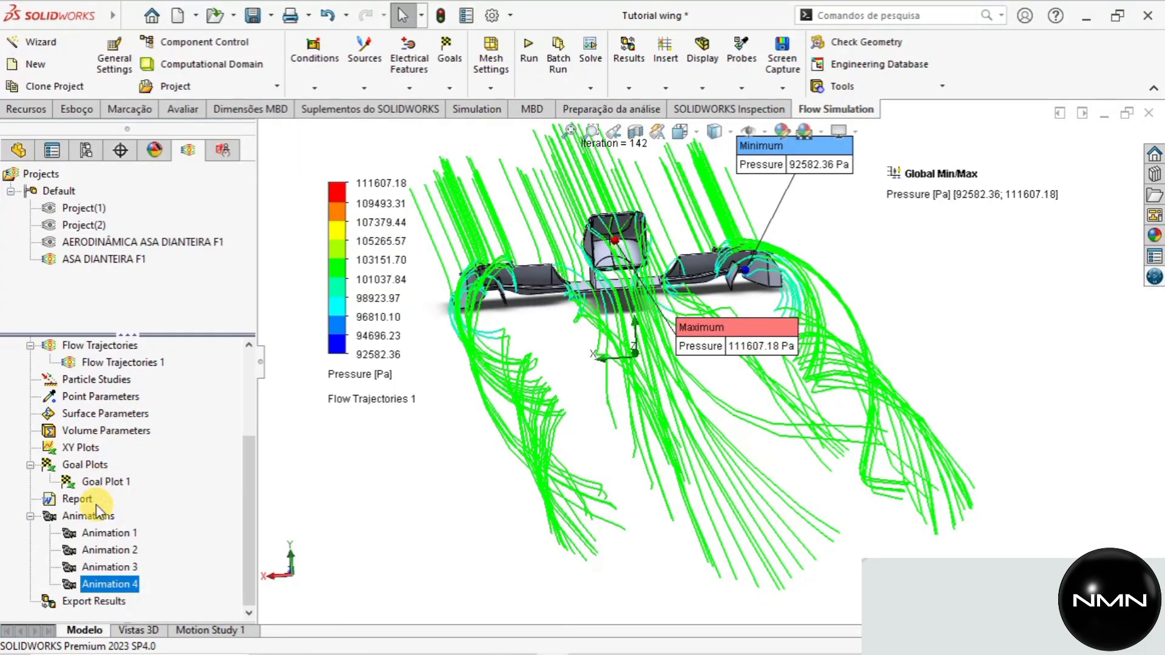
Create a fifth animation of Flow Trajectories 1 and set it to the back view of the wing.
{"action": "scroll", "coordinate": [101, 379], "scroll_direction": "up", "scroll_amount": 3}
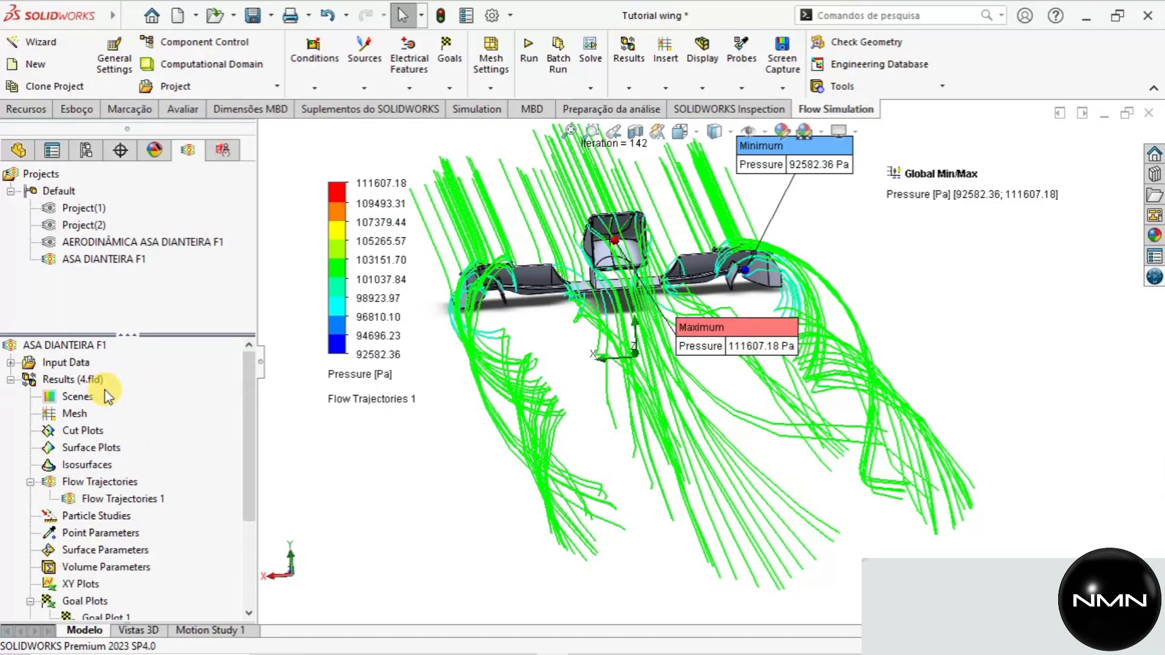
{"action": "right_click", "coordinate": [121, 497]}
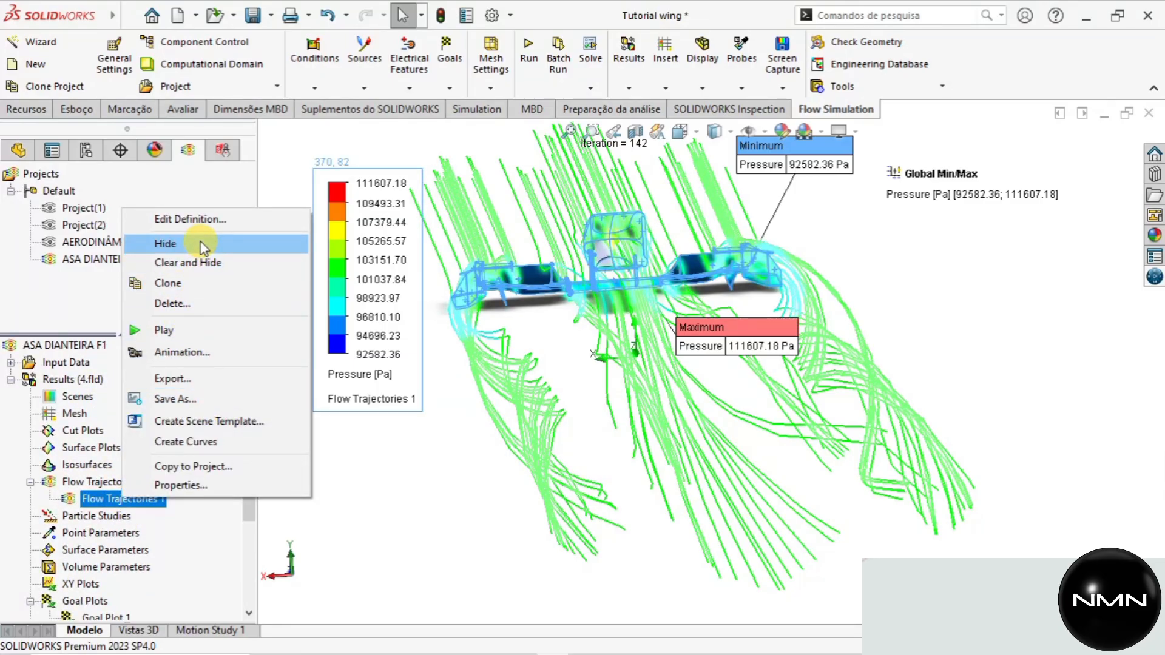
{"action": "left_click", "coordinate": [196, 352]}
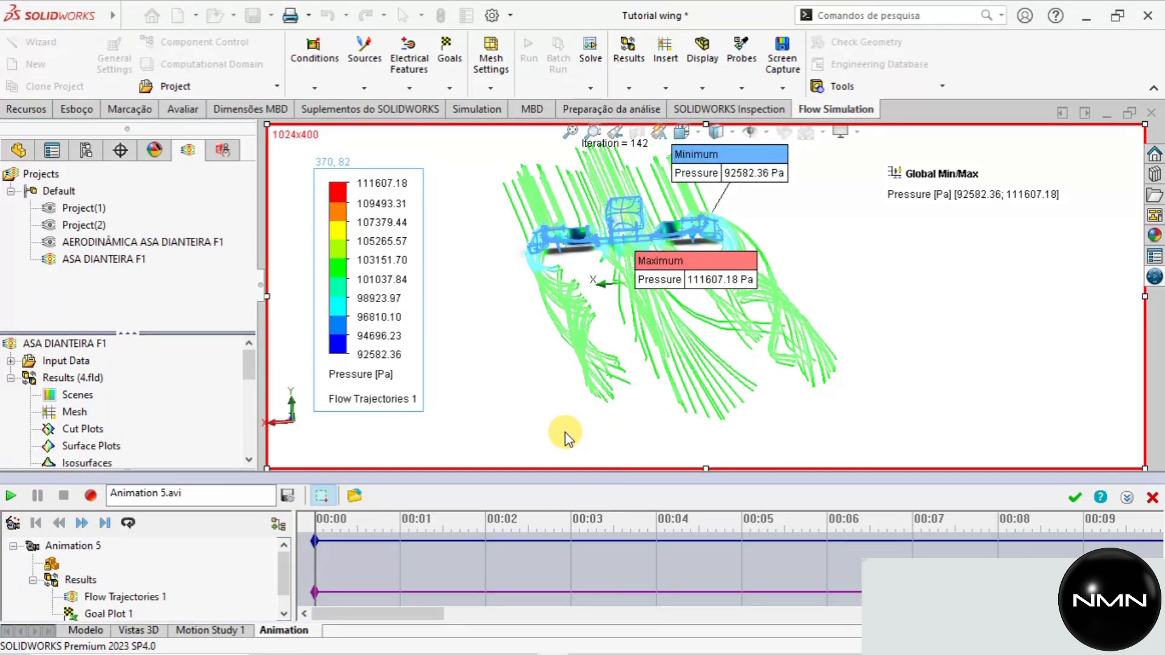
{"action": "key", "text": "ctrl+2"}
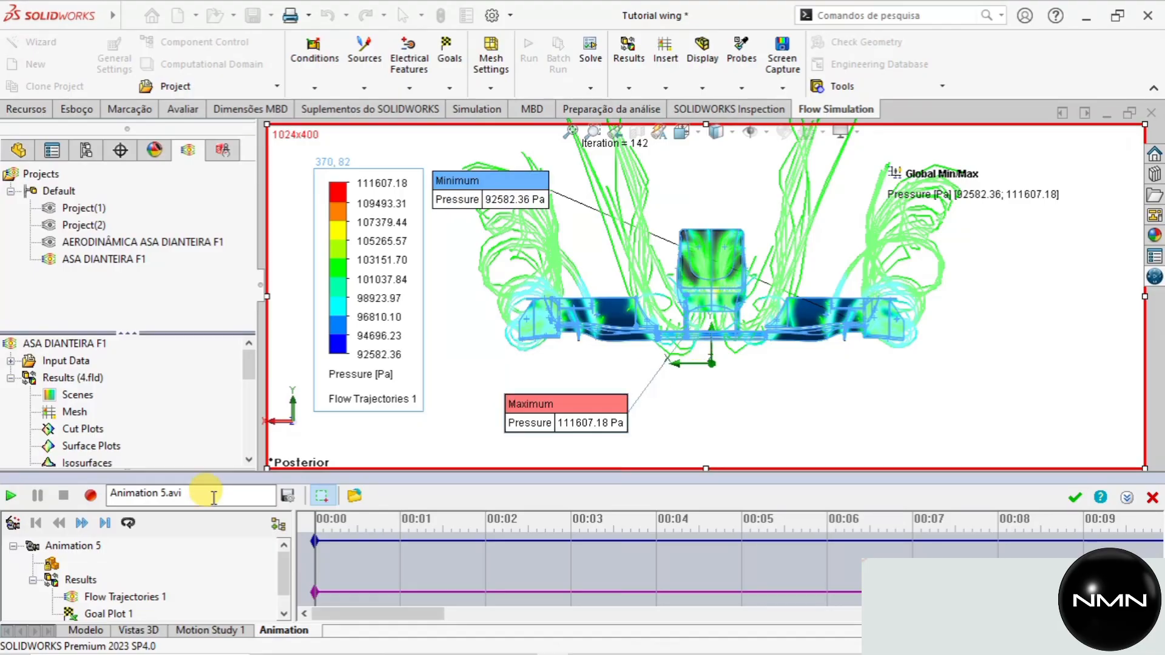
Play the back-view trajectory animation, stop it and accept it.
{"action": "left_click", "coordinate": [8, 497]}
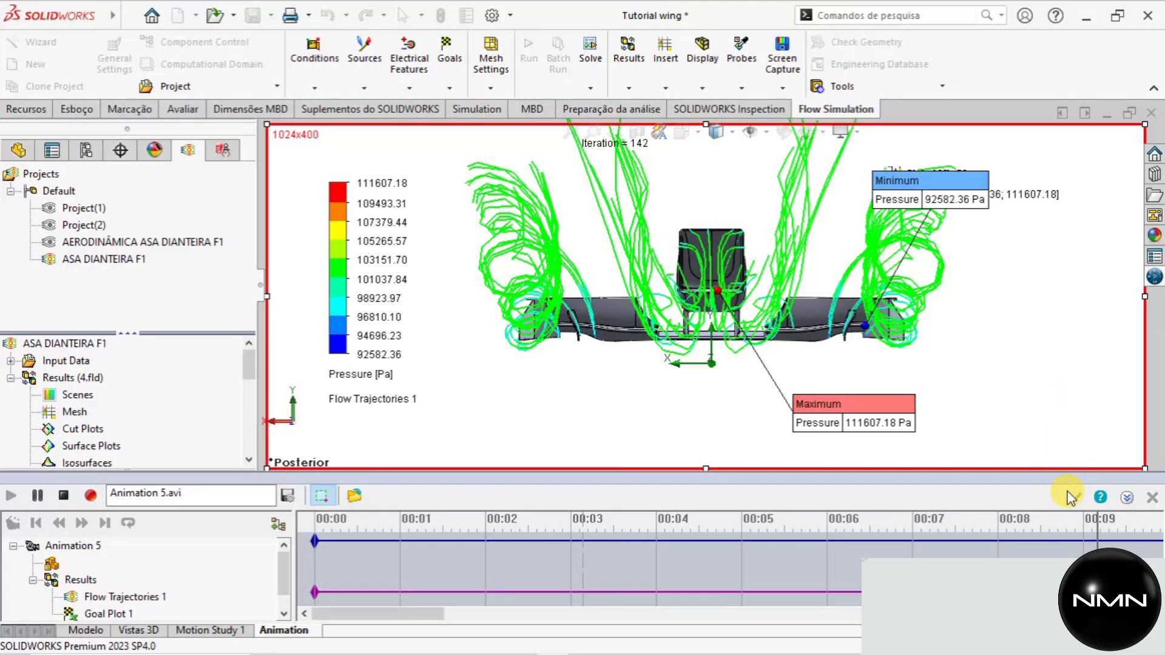
{"action": "left_click", "coordinate": [65, 496]}
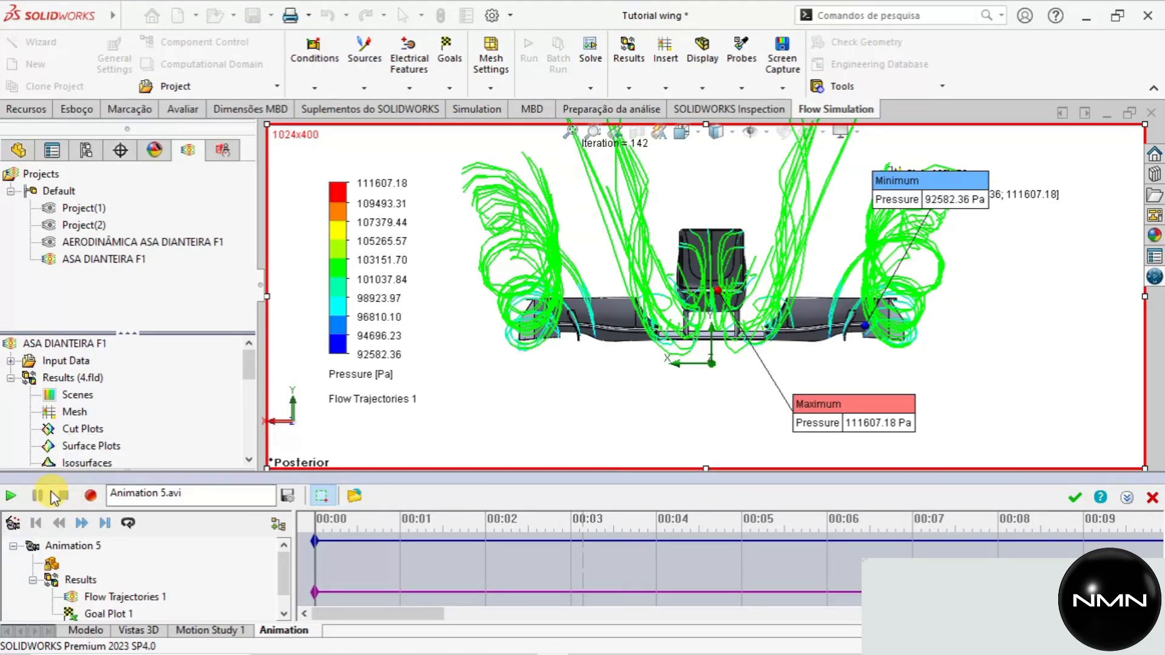
{"action": "left_click", "coordinate": [1070, 497]}
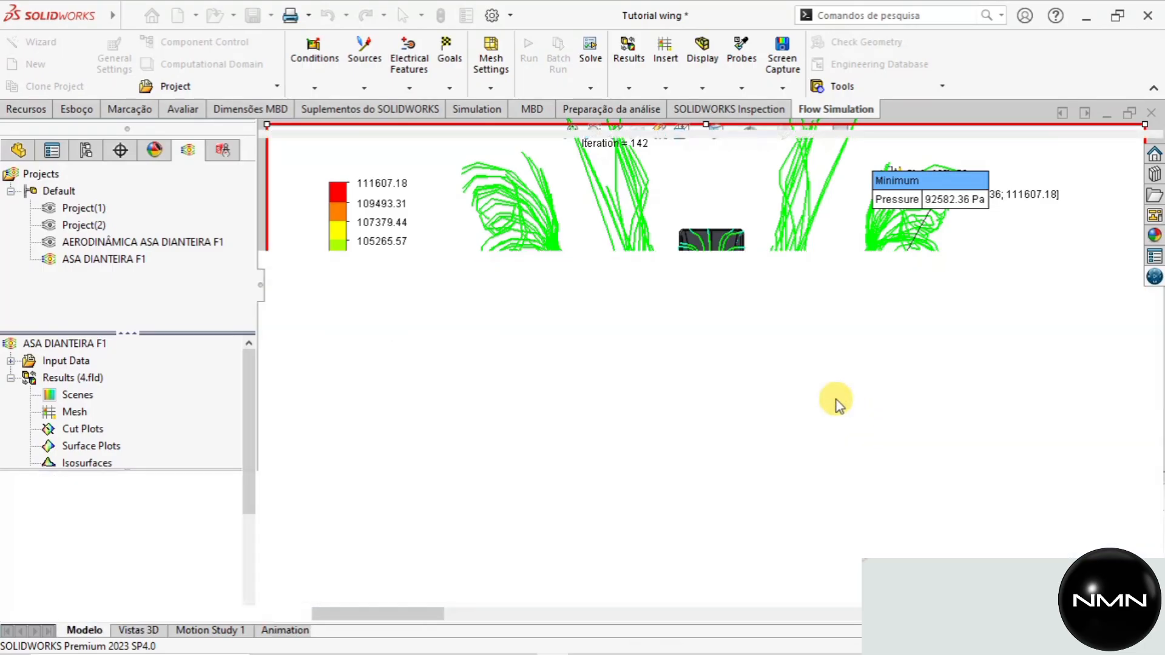
Review the list of saved animations and examine the trajectories around the wing from several angles.
{"action": "middle_click_drag", "start_coordinate": [843, 397], "coordinate": [599, 406]}
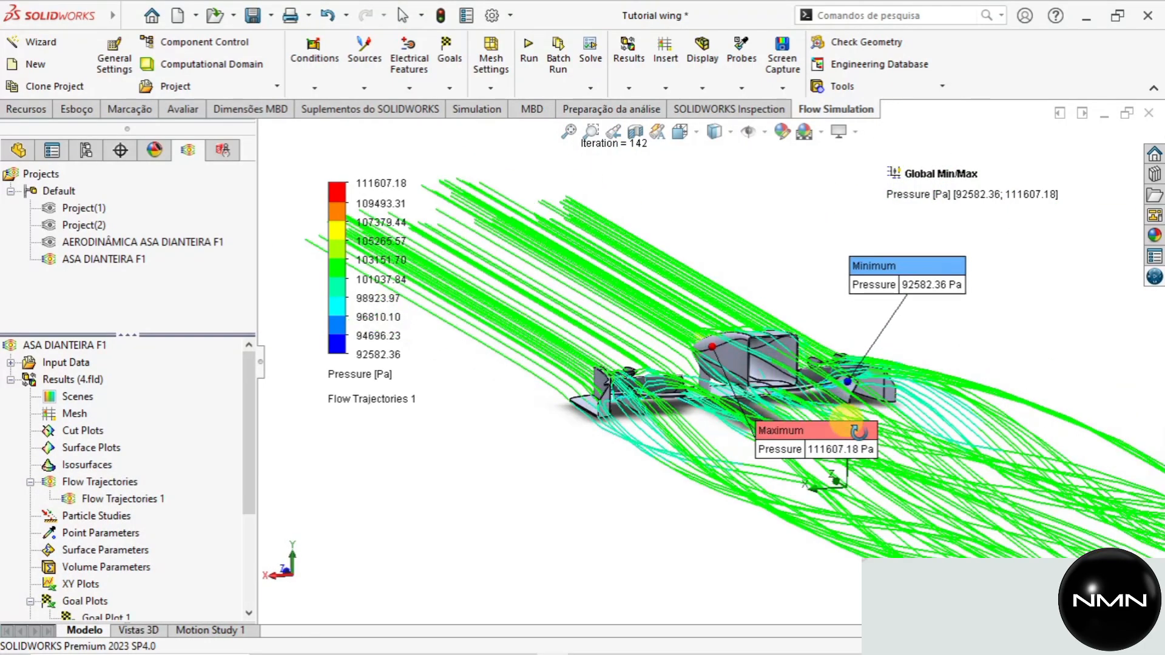
{"action": "scroll", "coordinate": [140, 515], "scroll_direction": "down", "scroll_amount": 3}
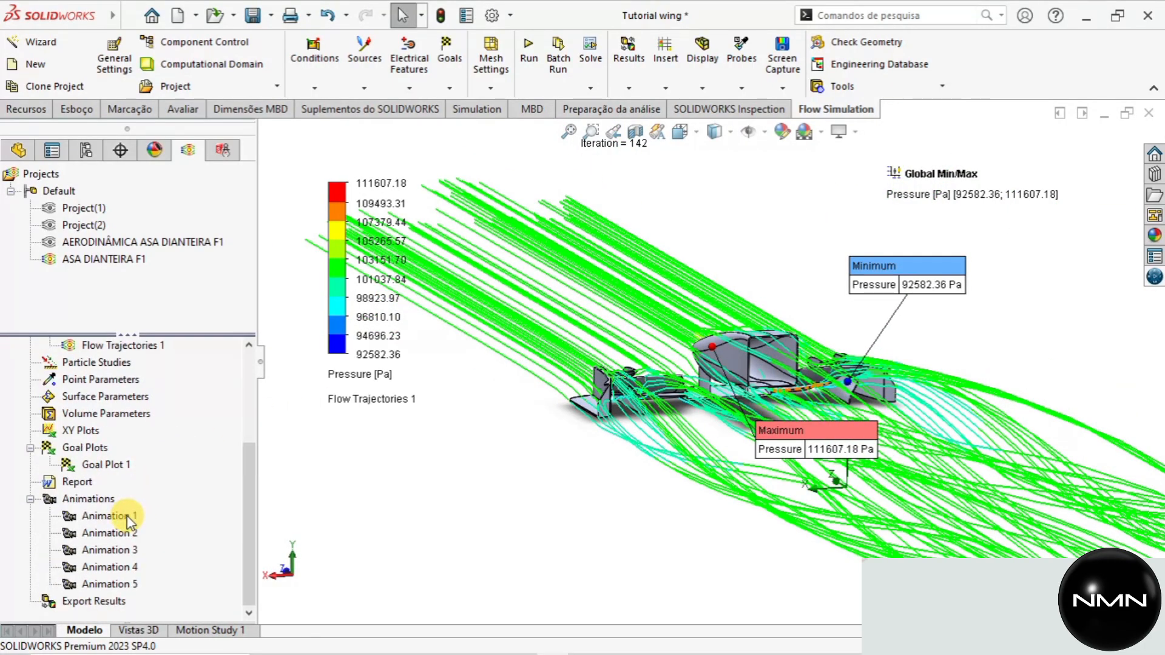
{"action": "middle_click_drag", "start_coordinate": [538, 475], "coordinate": [876, 384]}
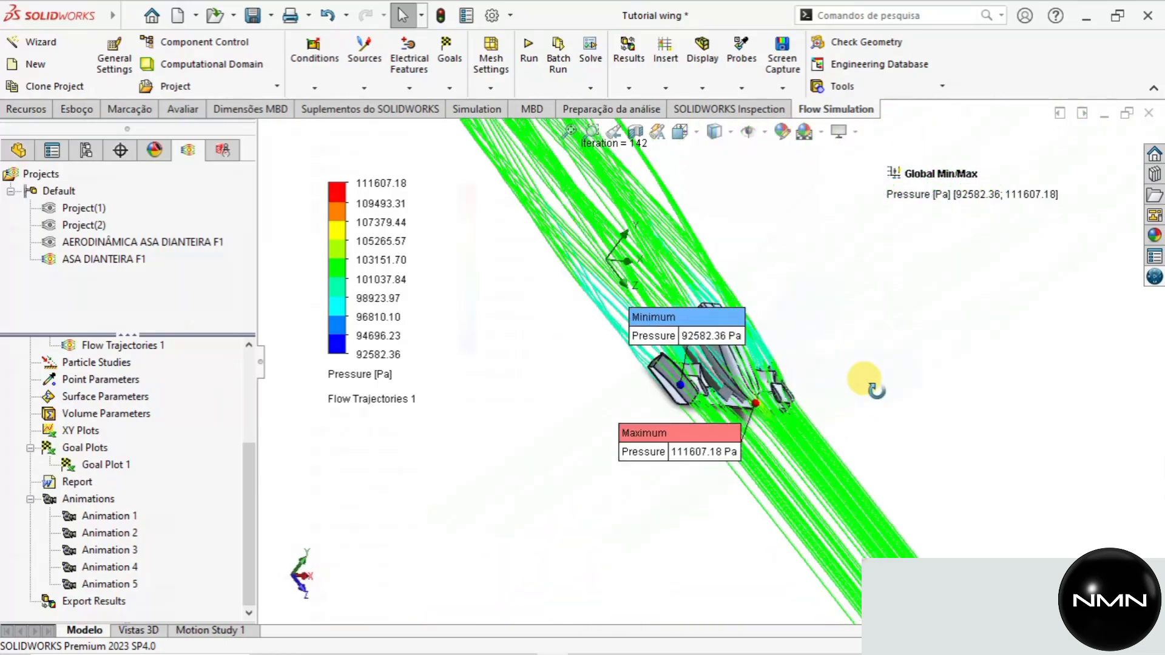